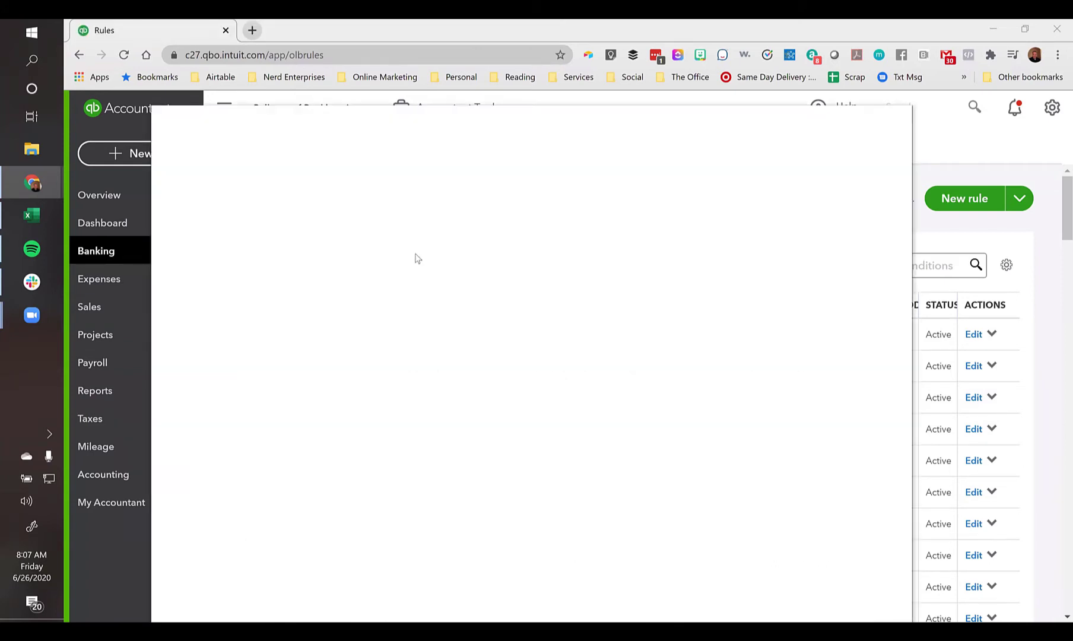
Dock the separate Airtable Bank Rules window as a tab in the main browser window and return to the QuickBooks Rules page
drag(414, 256, 299, 36)
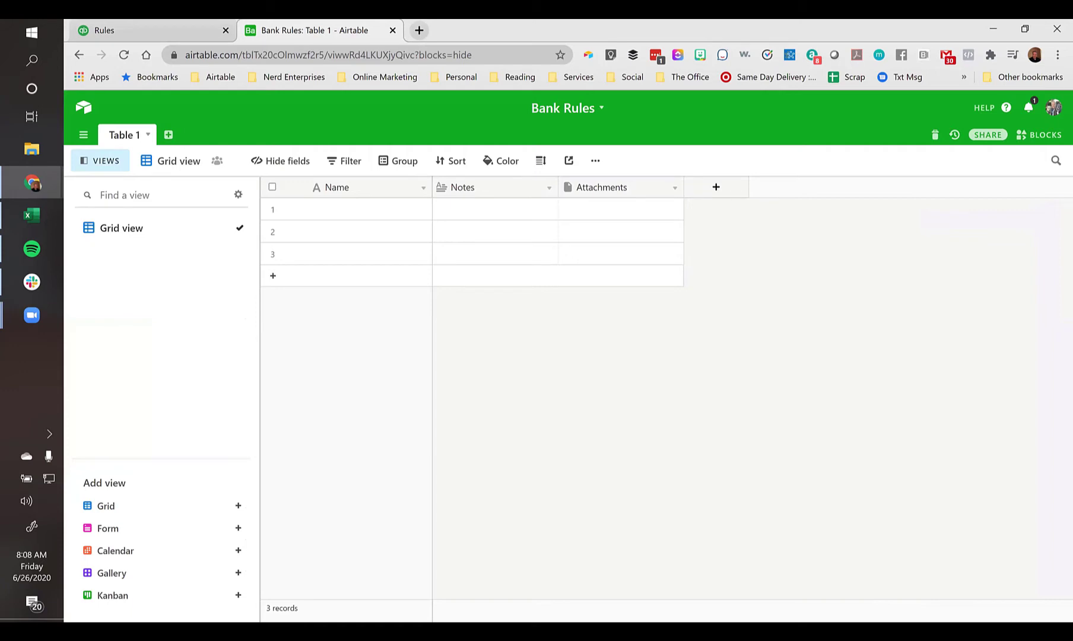
key(alt+Tab)
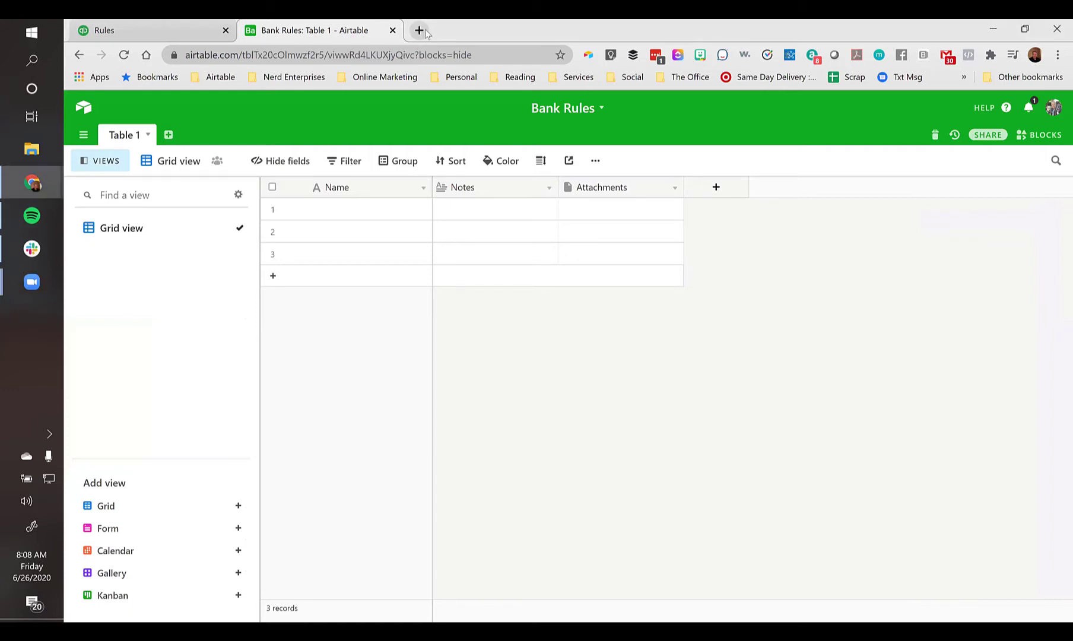
click(209, 31)
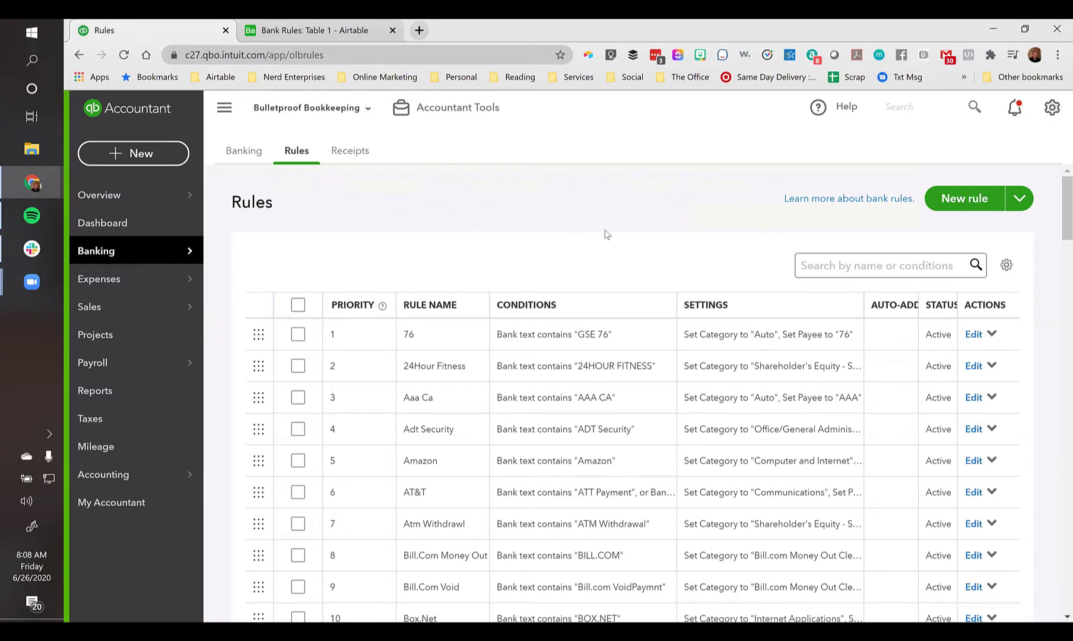
Examine the names, conditions and settings of the first bank rules in the list
scroll(529, 379, down, 10)
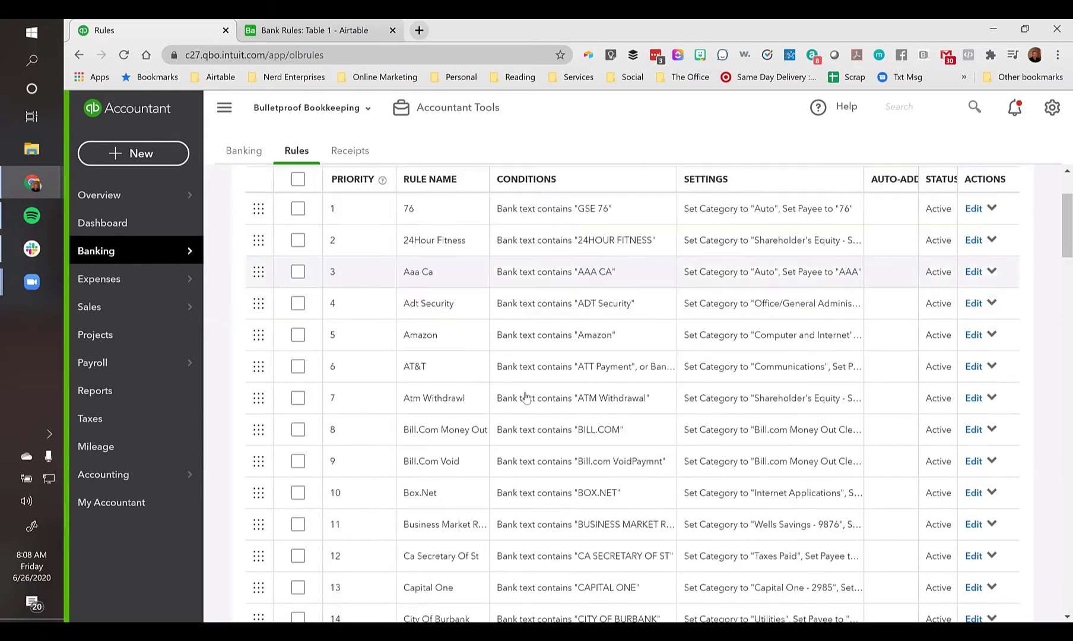
scroll(469, 405, up, 10)
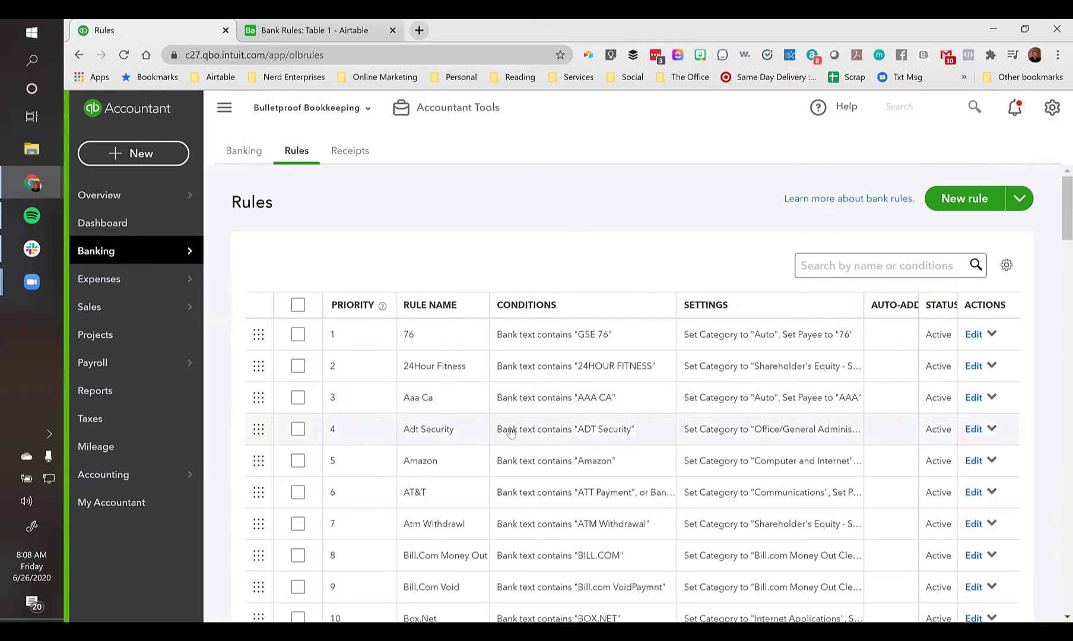
scroll(493, 432, down, 3)
scroll(493, 431, down, 3)
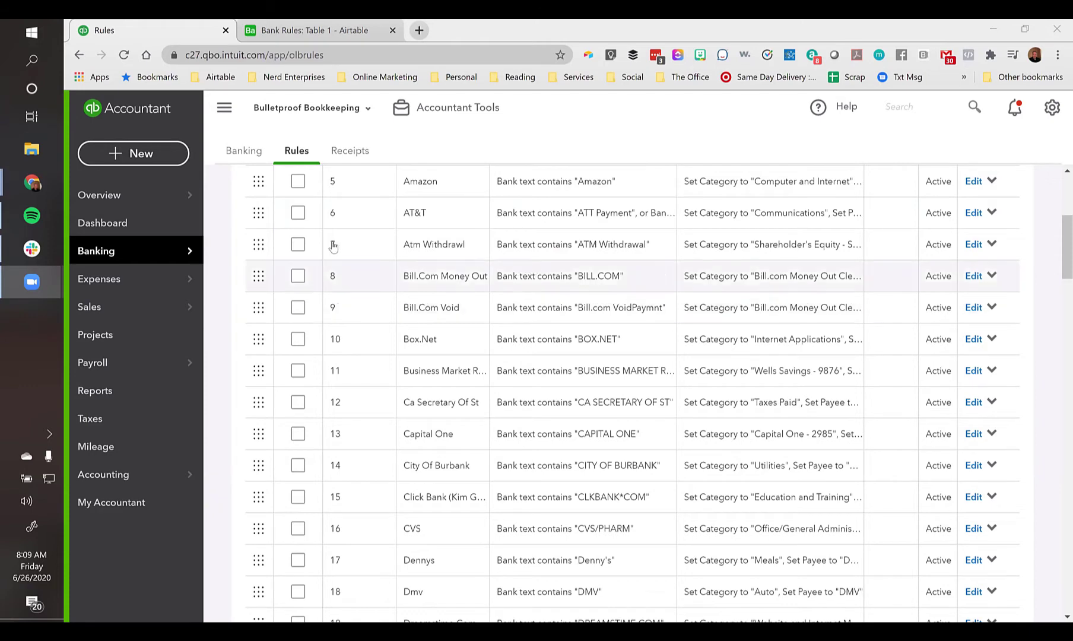
scroll(634, 274, up, 5)
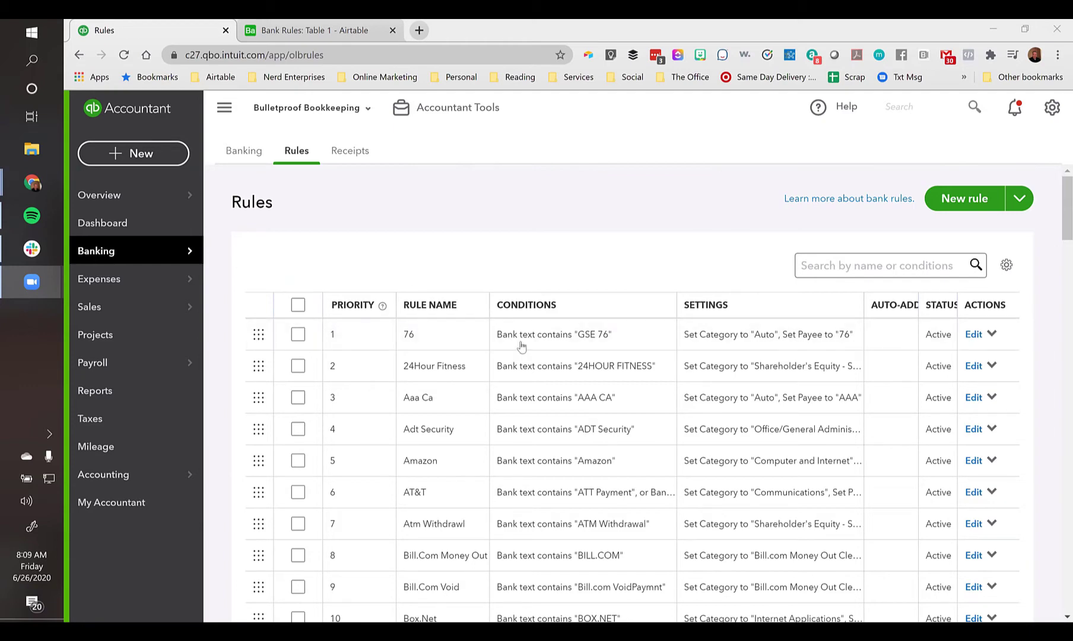
scroll(481, 340, down, 1)
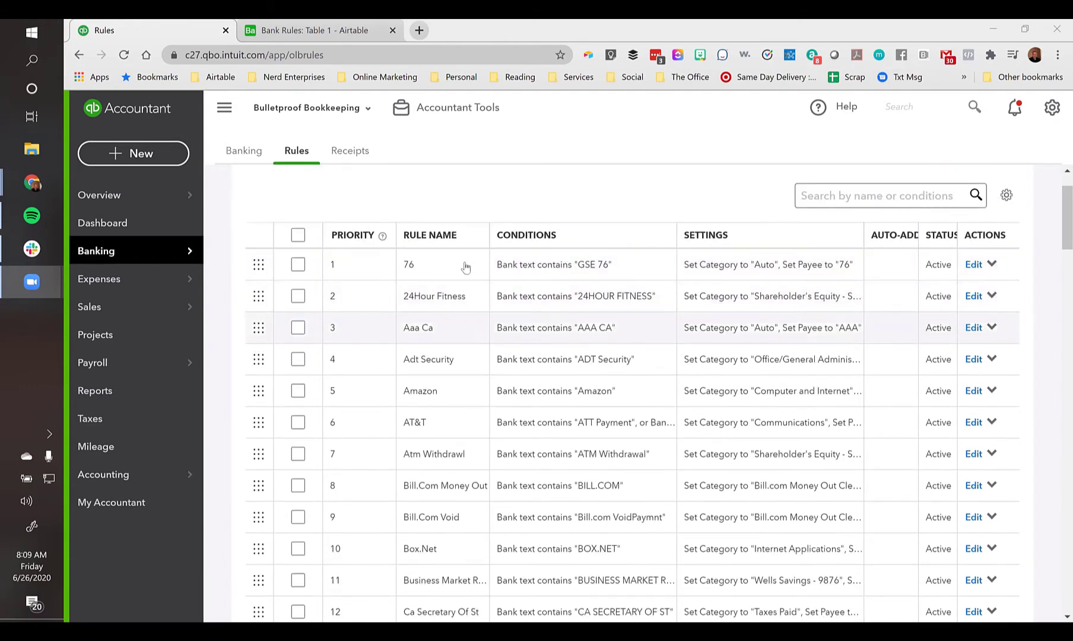
click(427, 237)
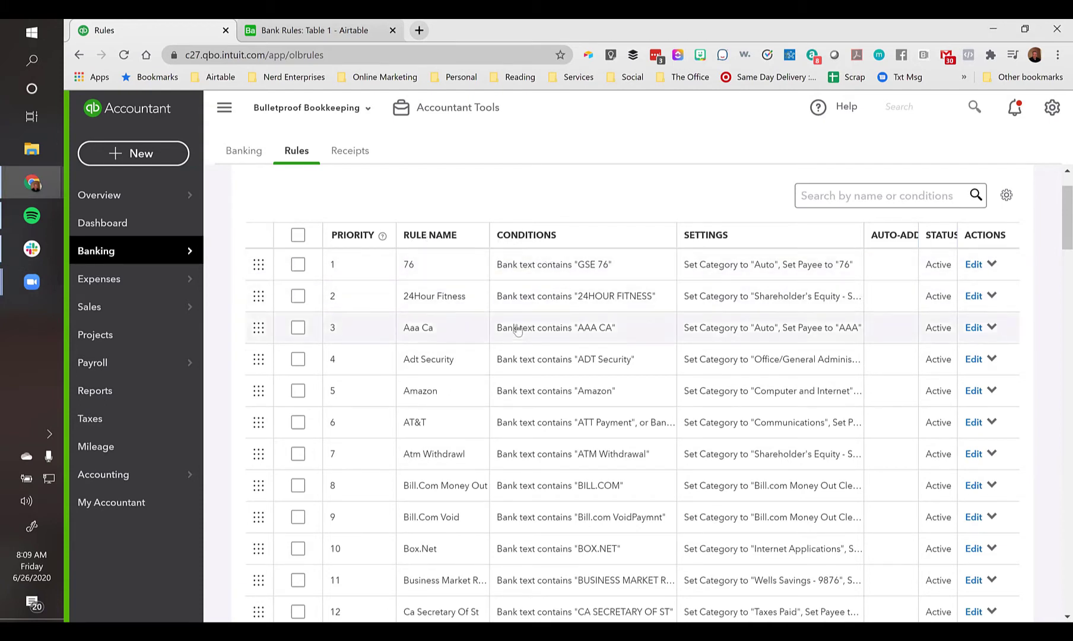
scroll(514, 334, up, 2)
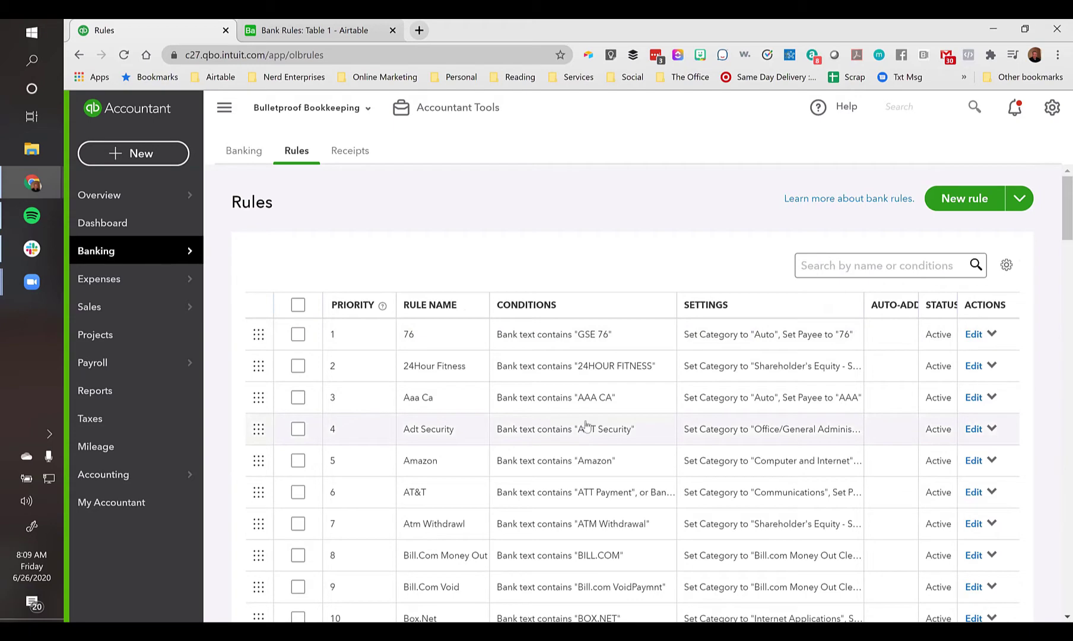
Find the Patreon bank rule flagged as not applicable and delete it
scroll(586, 425, down, 2)
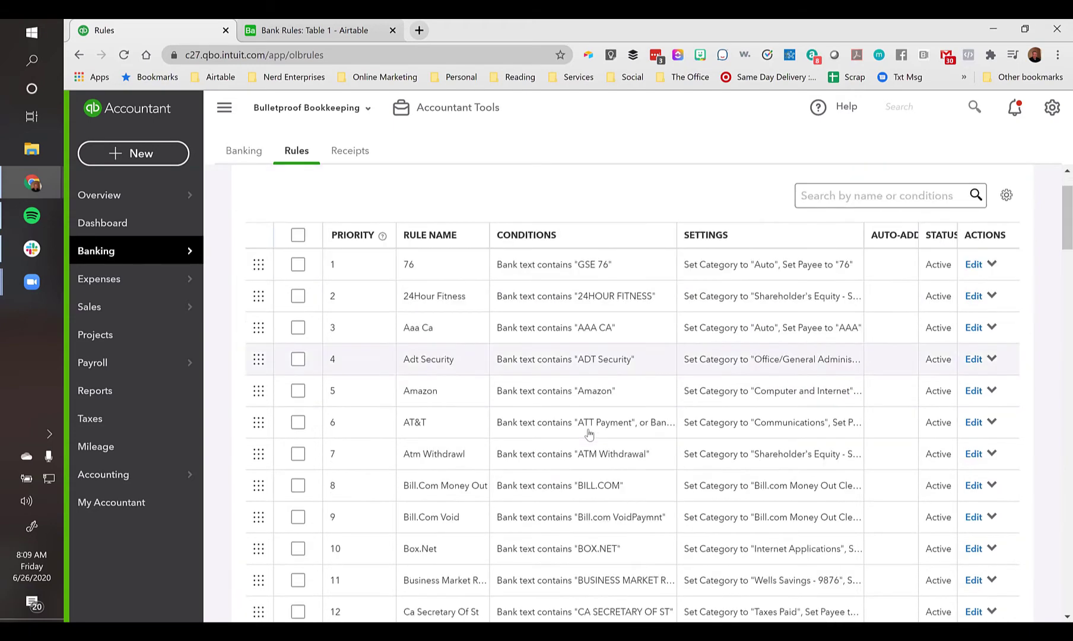
scroll(588, 434, down, 1)
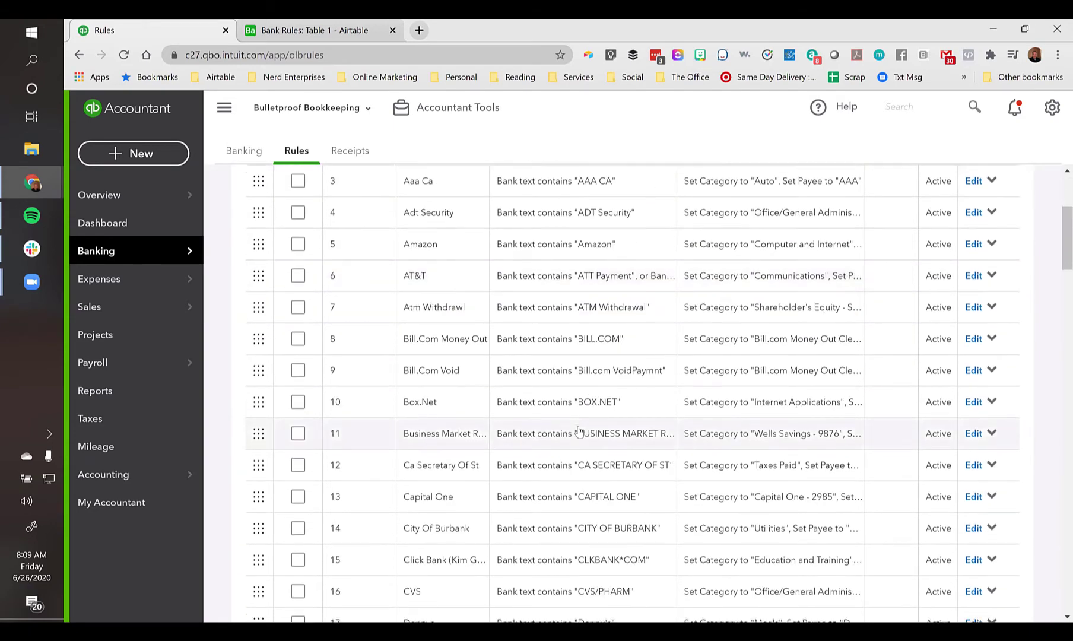
scroll(579, 432, down, 2)
scroll(580, 432, down, 5)
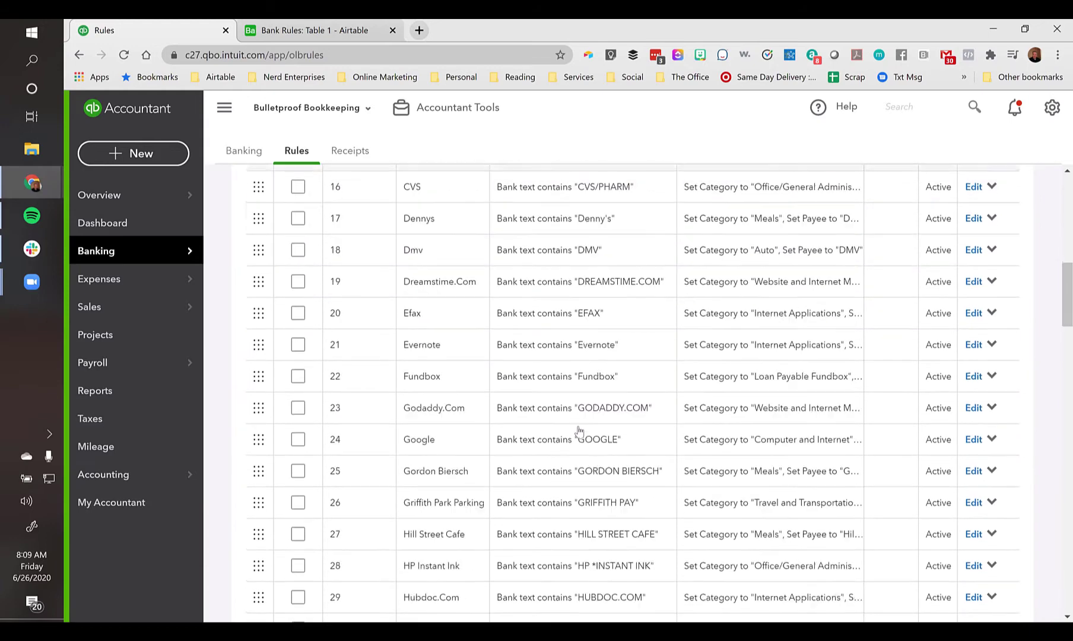
scroll(580, 431, down, 5)
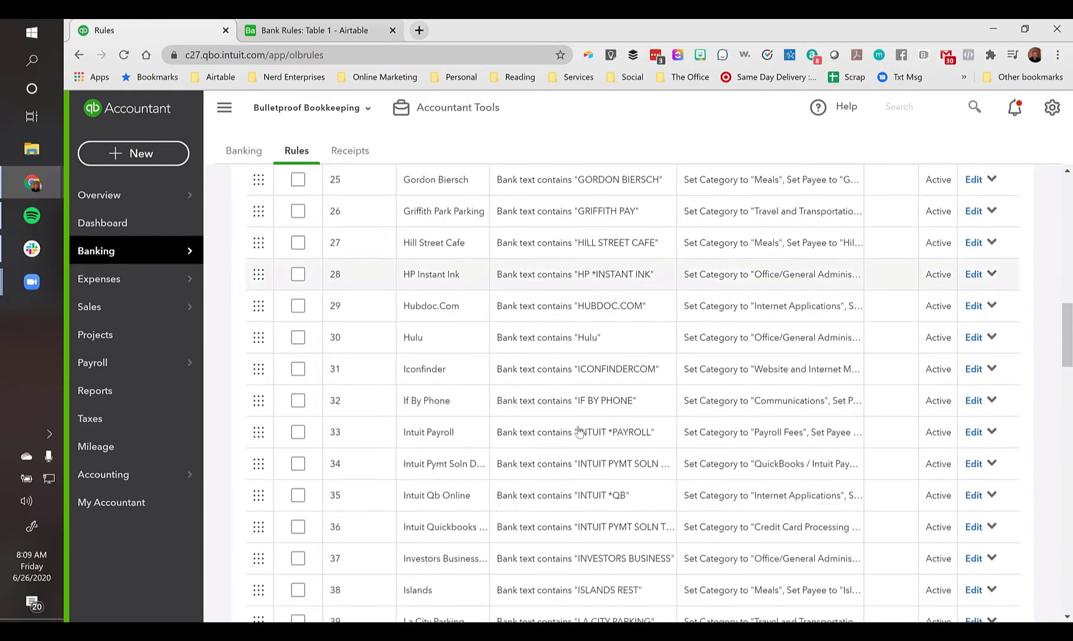
scroll(579, 432, down, 2)
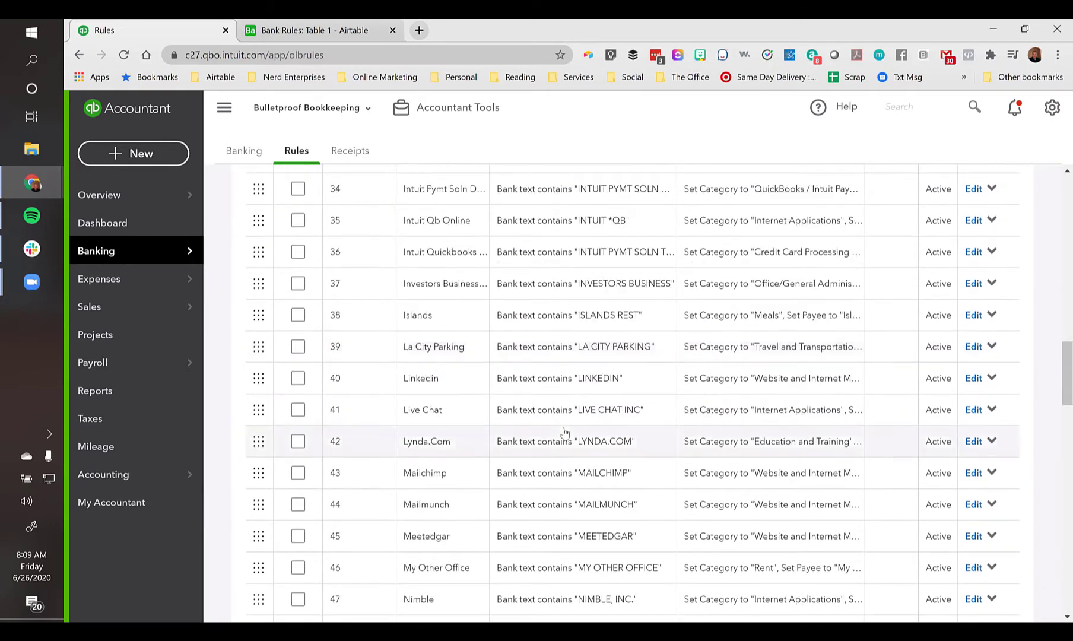
scroll(565, 432, down, 5)
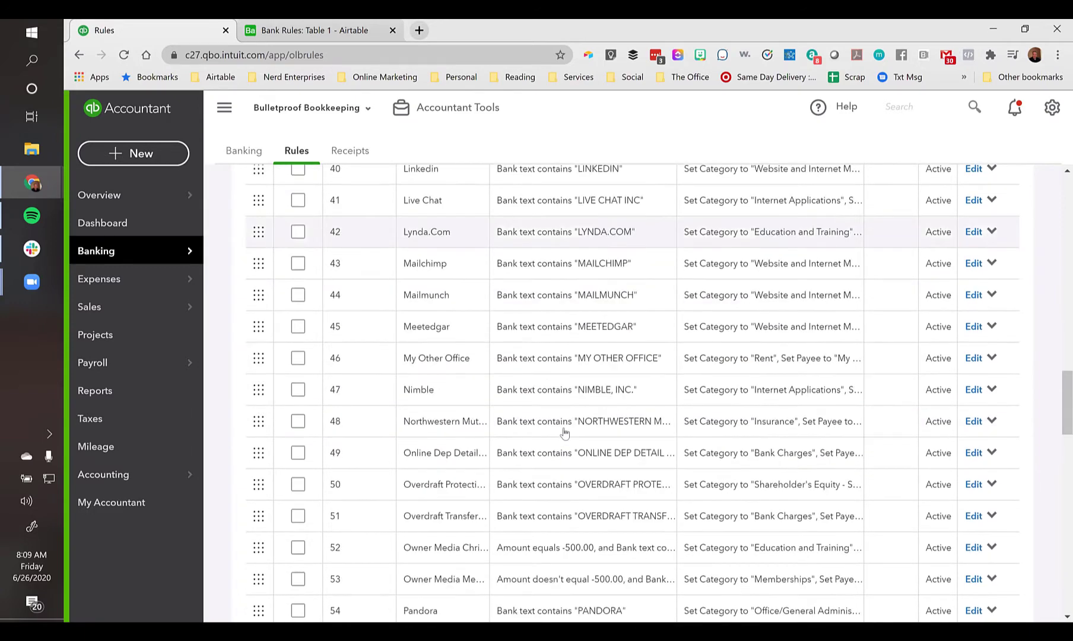
scroll(564, 433, down, 2)
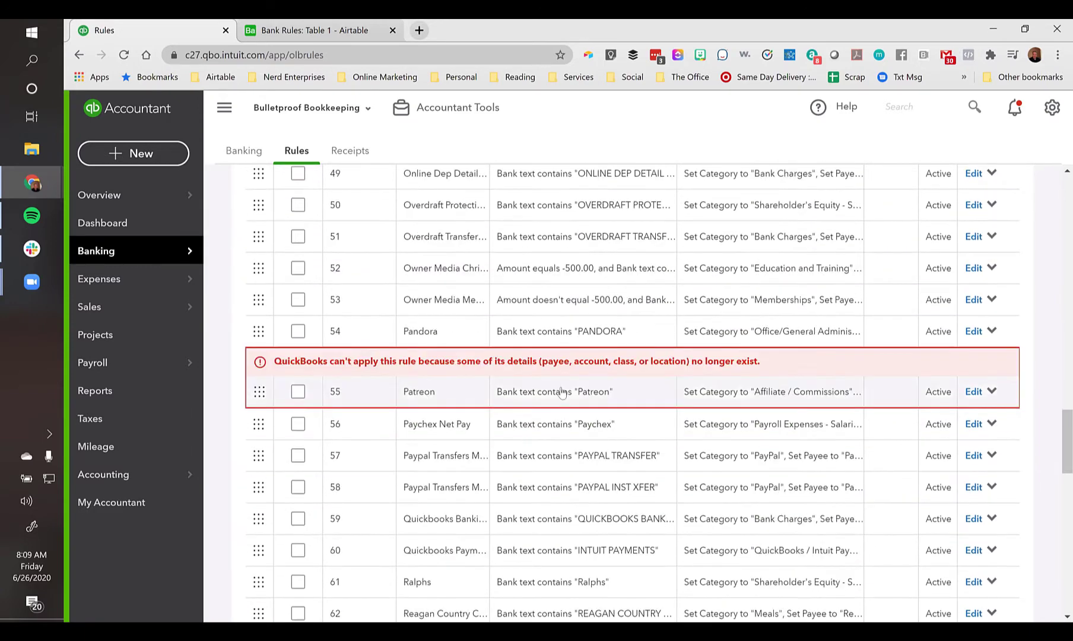
click(991, 391)
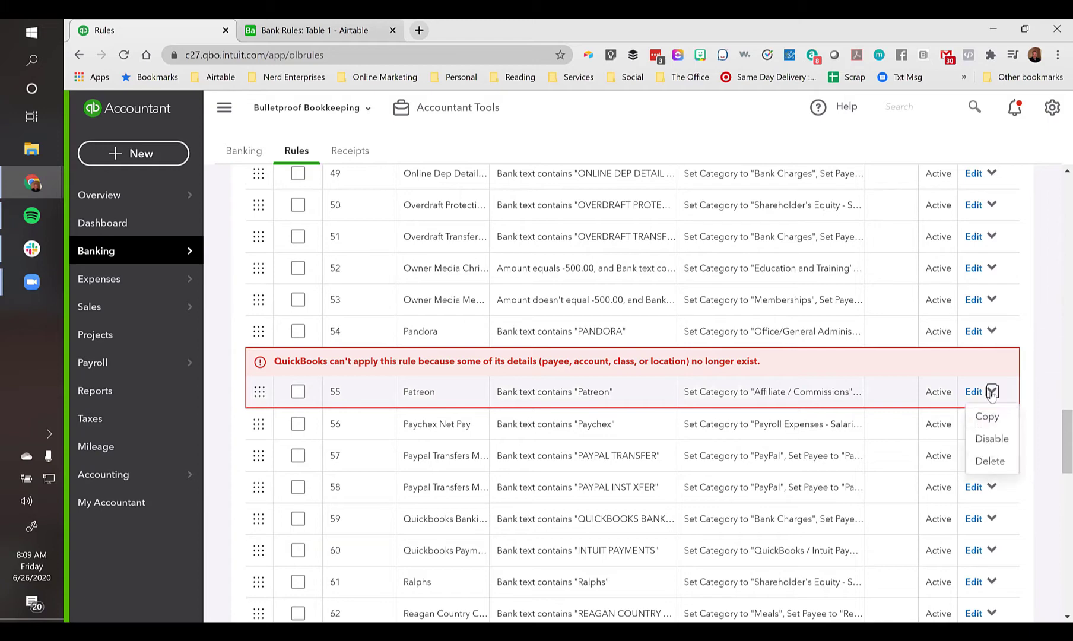
click(989, 462)
click(637, 406)
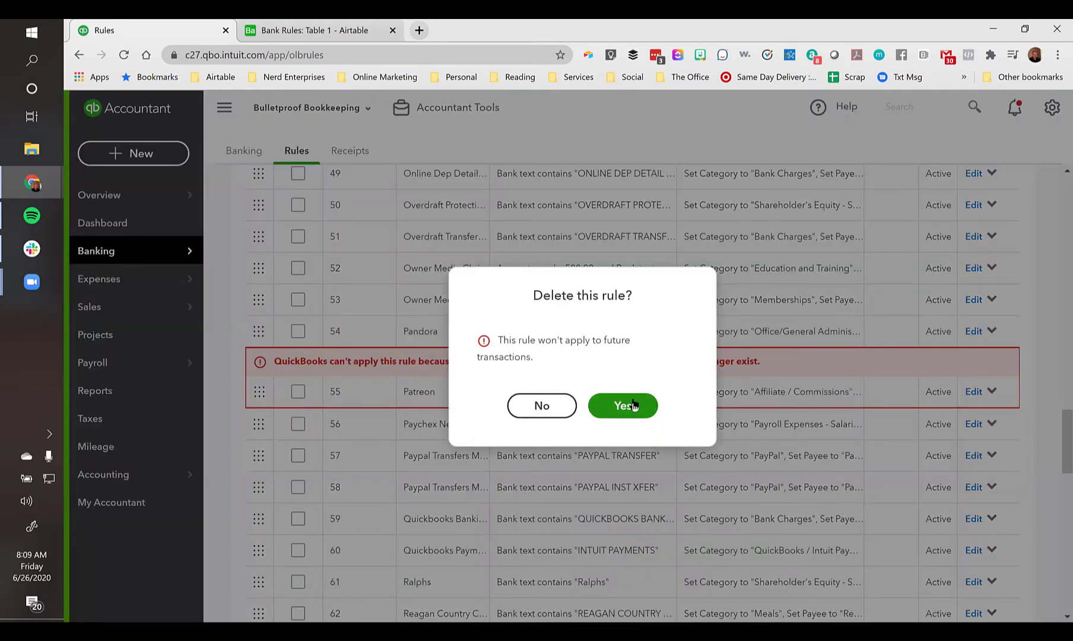
Delete the flagged Smartbooks Corp. bank rule
scroll(508, 421, down, 1)
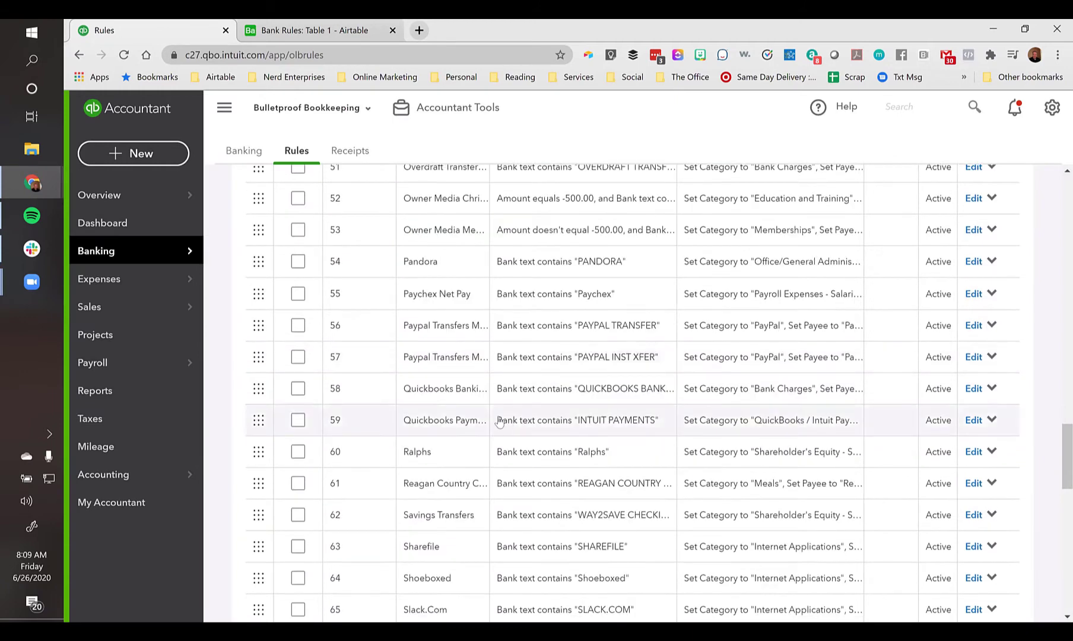
scroll(468, 420, down, 5)
scroll(449, 420, down, 3)
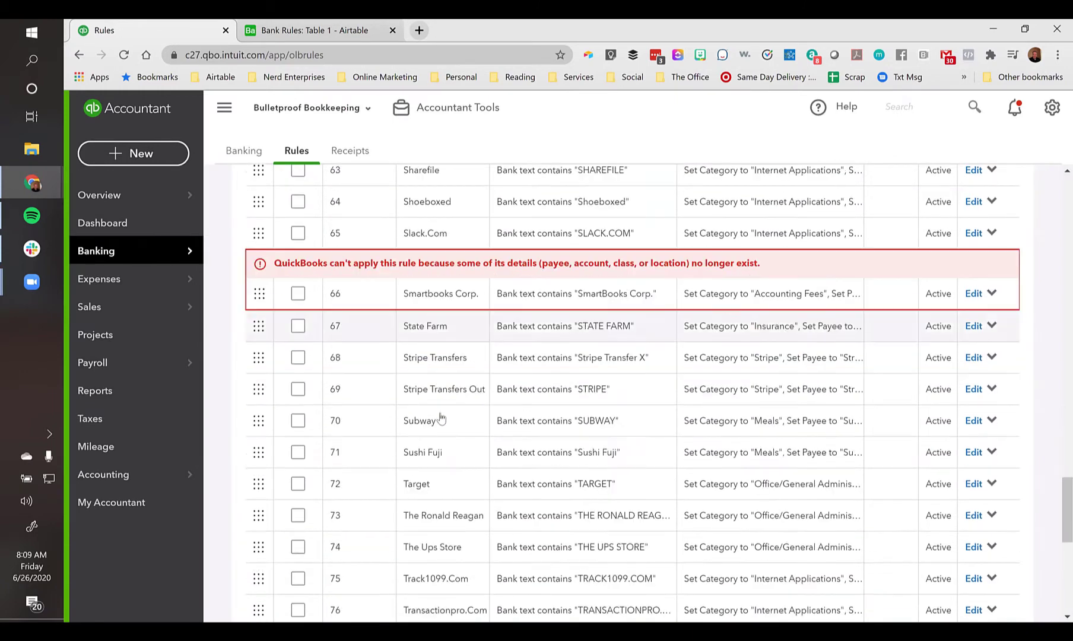
click(993, 251)
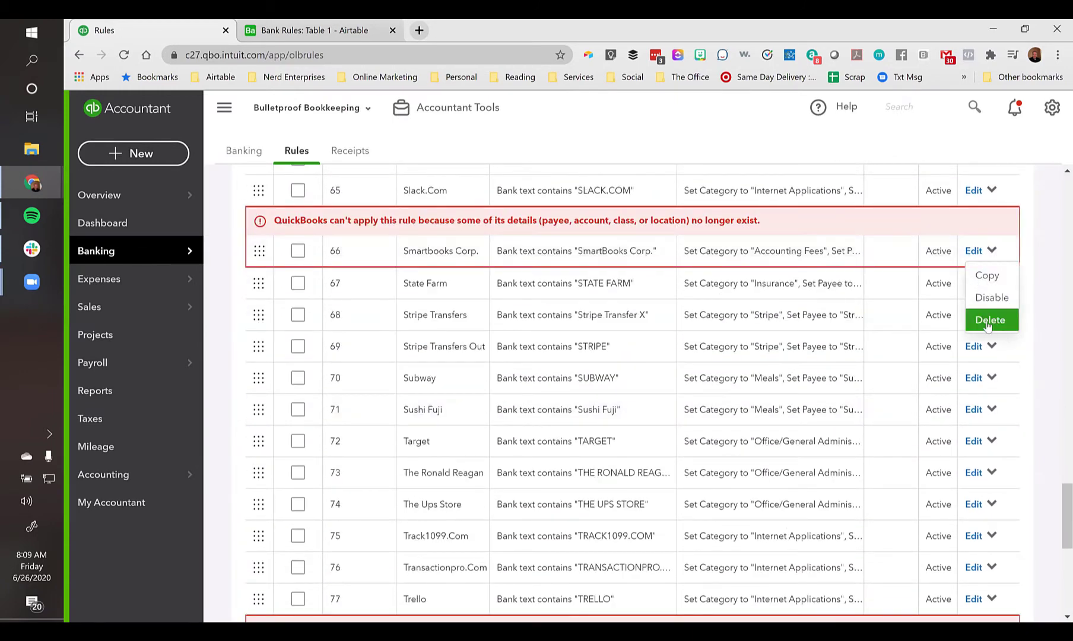
click(989, 320)
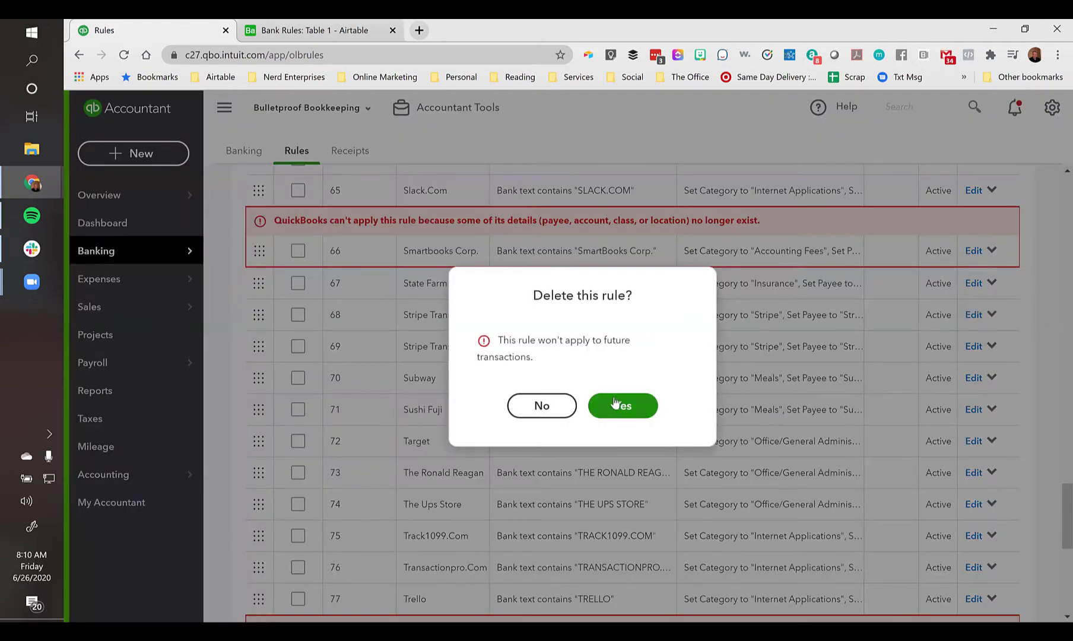
click(620, 406)
Delete the flagged Tsheets Afiiliate bank rule that looks for "Tsheets.com" in the description
scroll(467, 422, down, 3)
scroll(467, 422, down, 3)
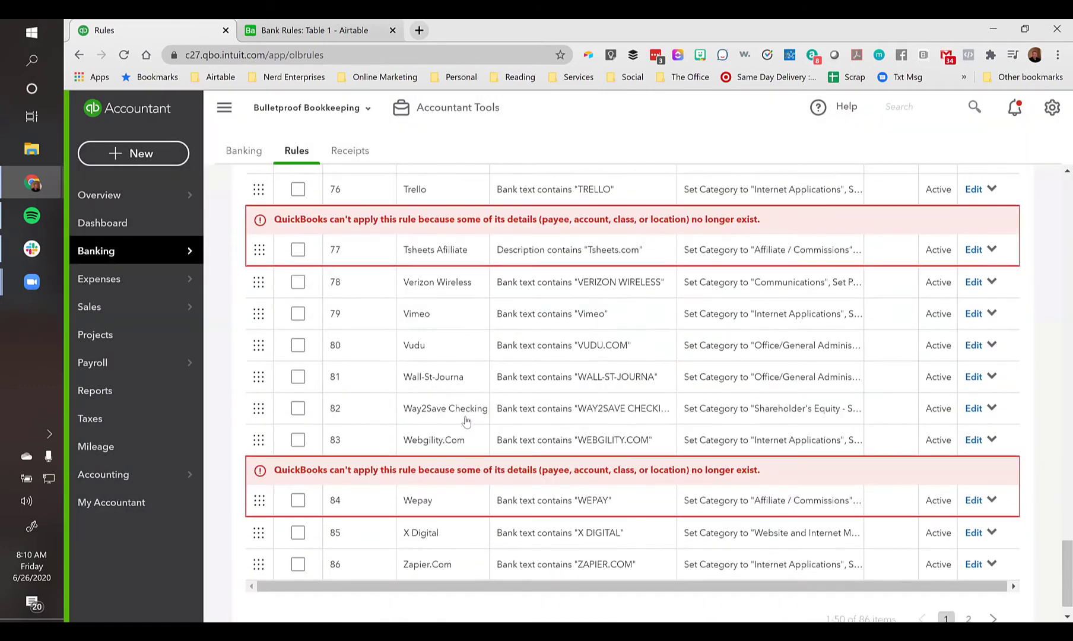
click(993, 249)
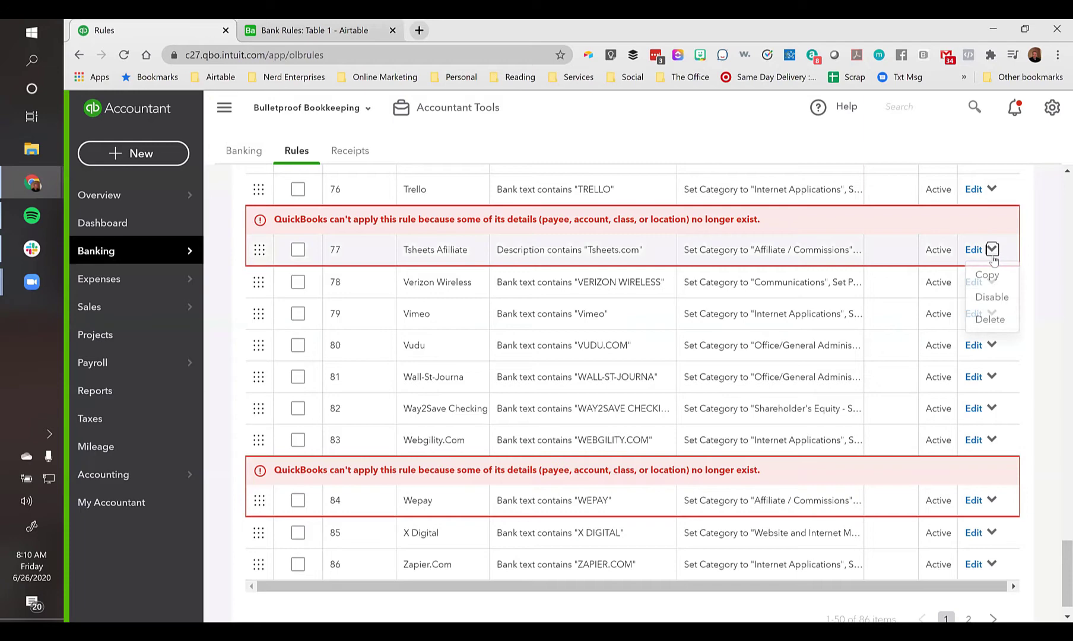
click(989, 319)
click(623, 406)
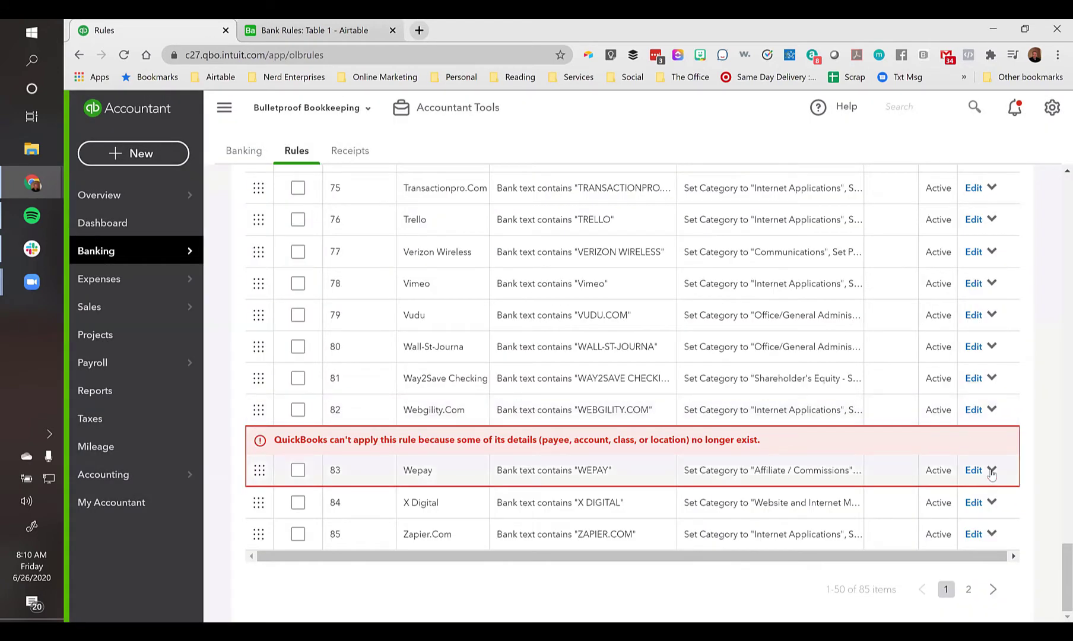
Delete the flagged Wepay bank rule near the end of the list
click(990, 472)
click(985, 541)
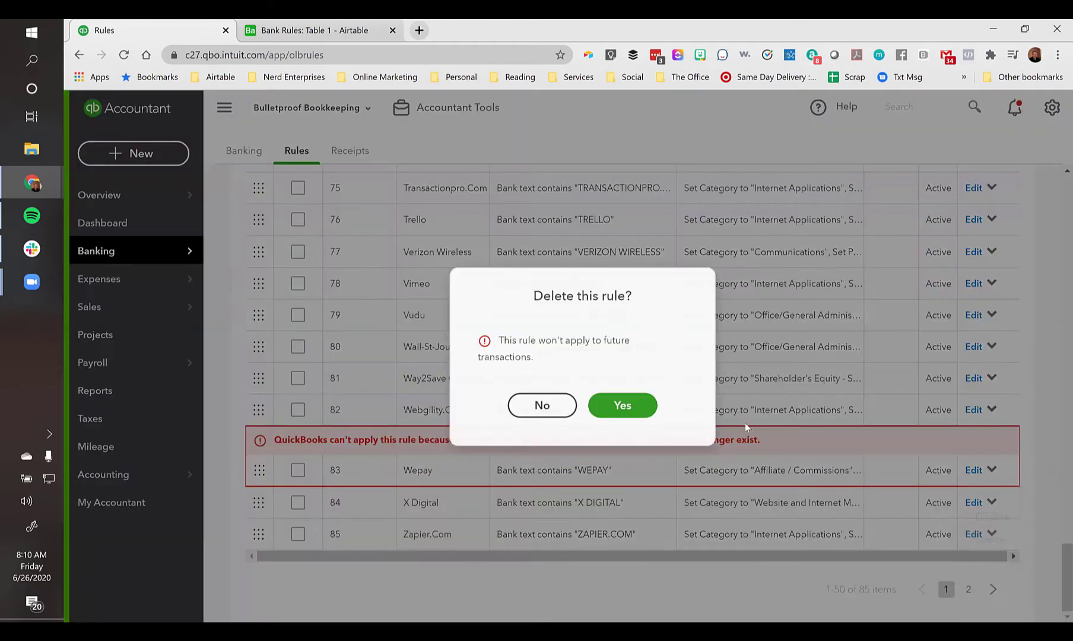
click(635, 409)
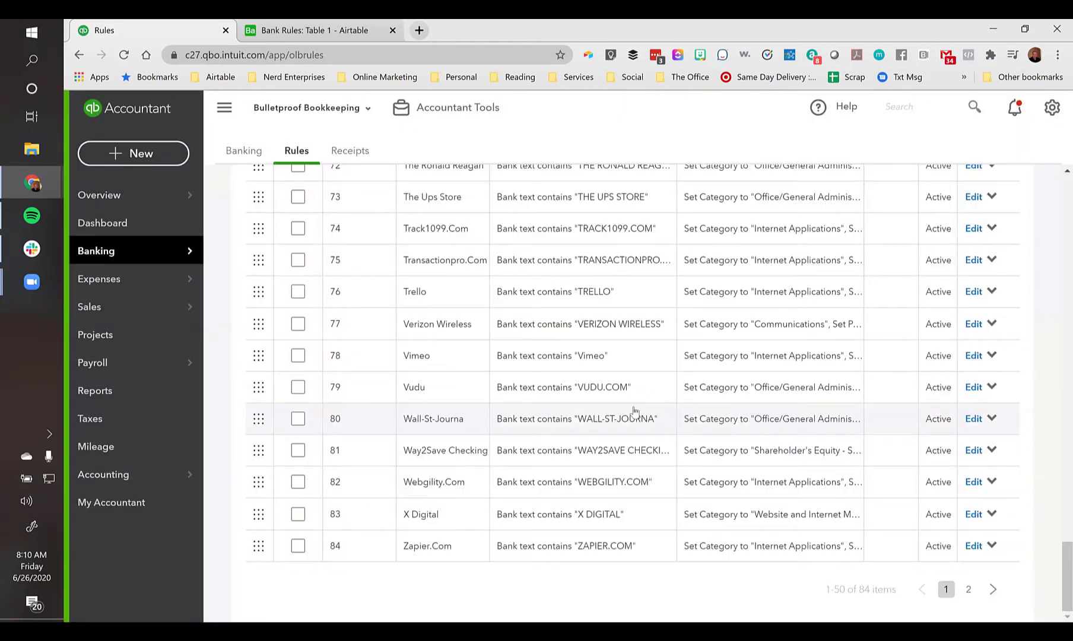
Review the whole remaining rules list, including page 2, for any other flagged bank rules
scroll(451, 389, up, 1)
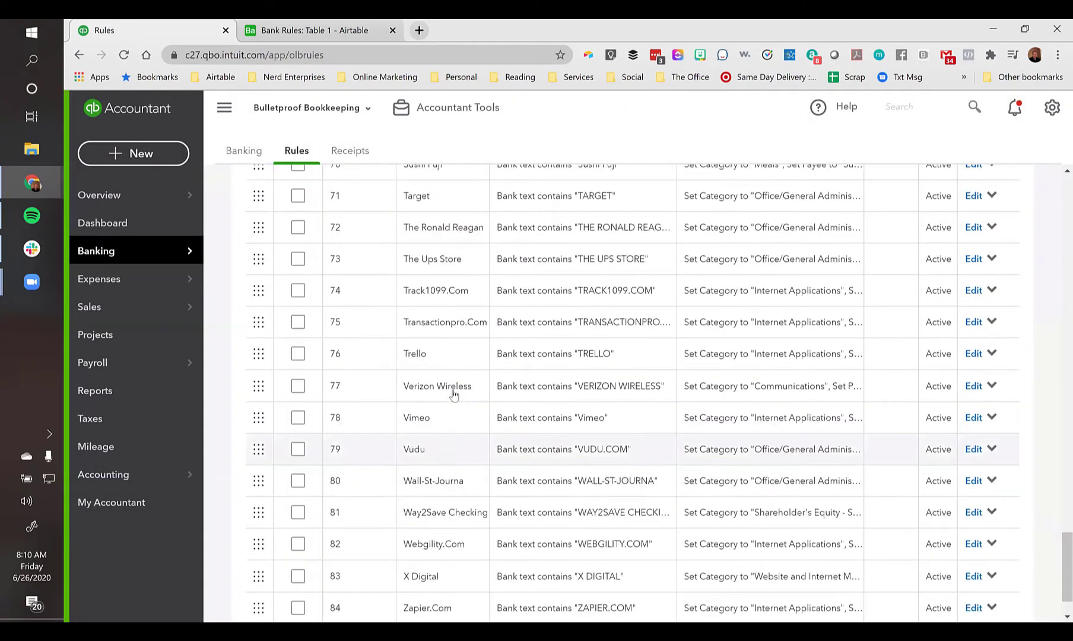
scroll(466, 415, up, 11)
scroll(593, 439, down, 11)
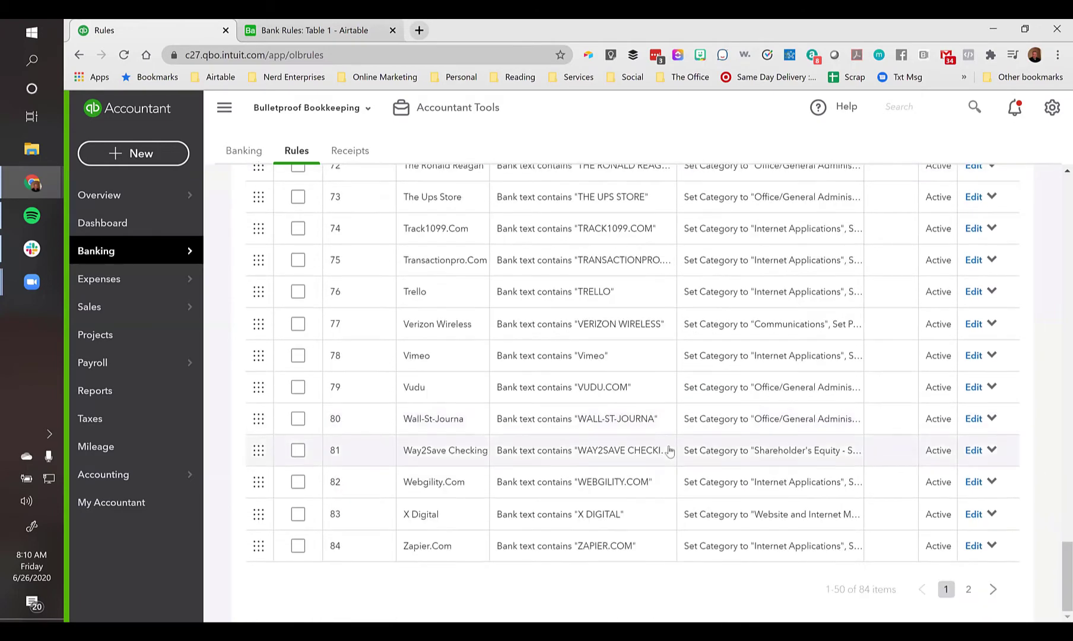
click(994, 590)
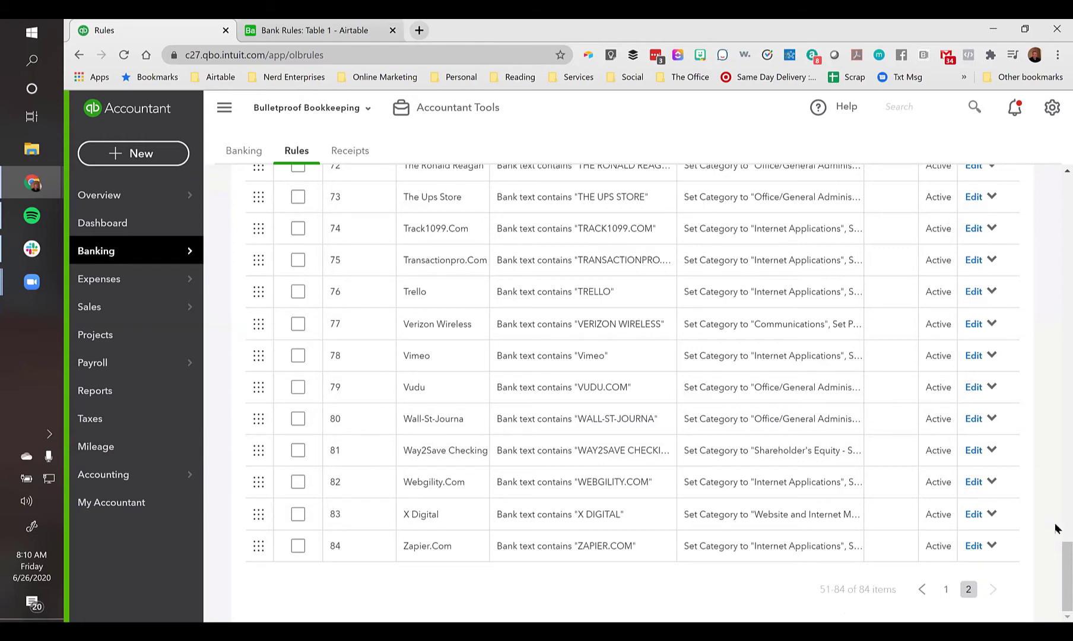
scroll(712, 397, up, 20)
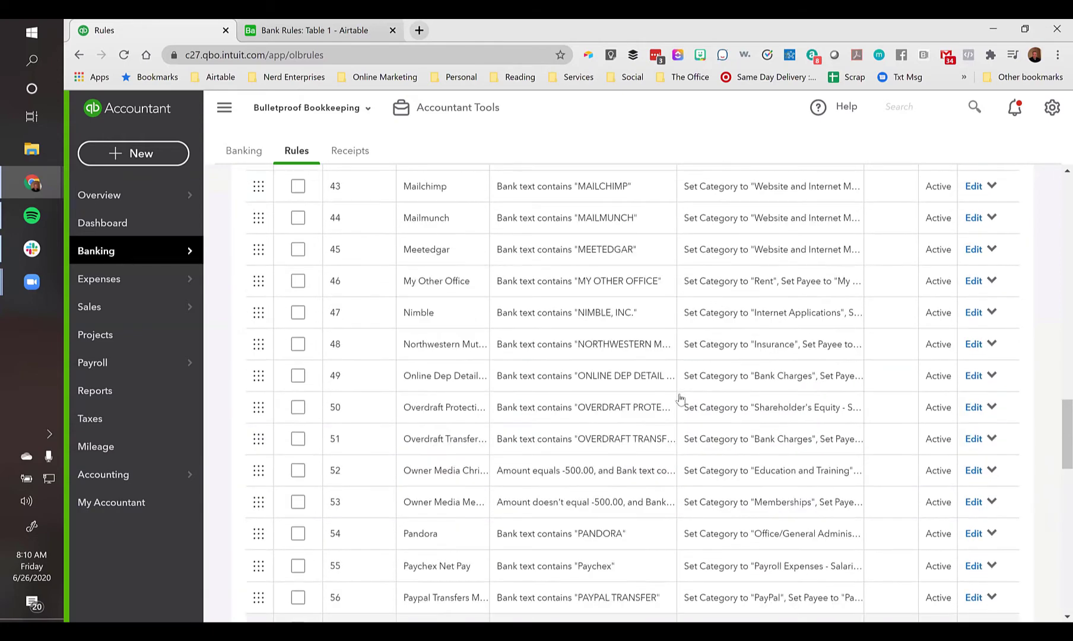
scroll(678, 399, up, 18)
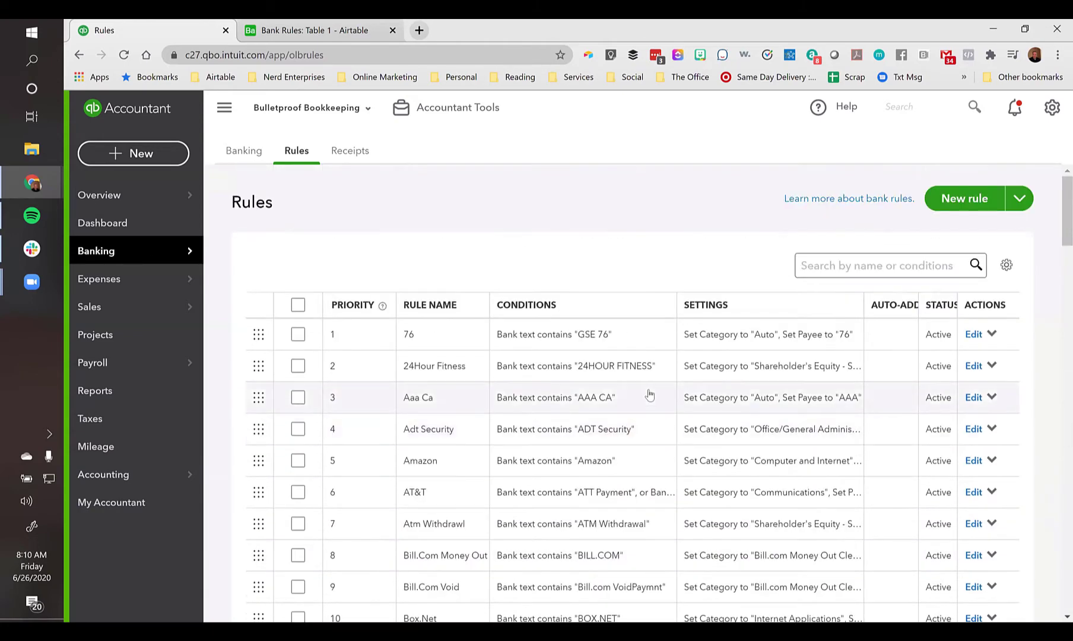
scroll(883, 412, down, 15)
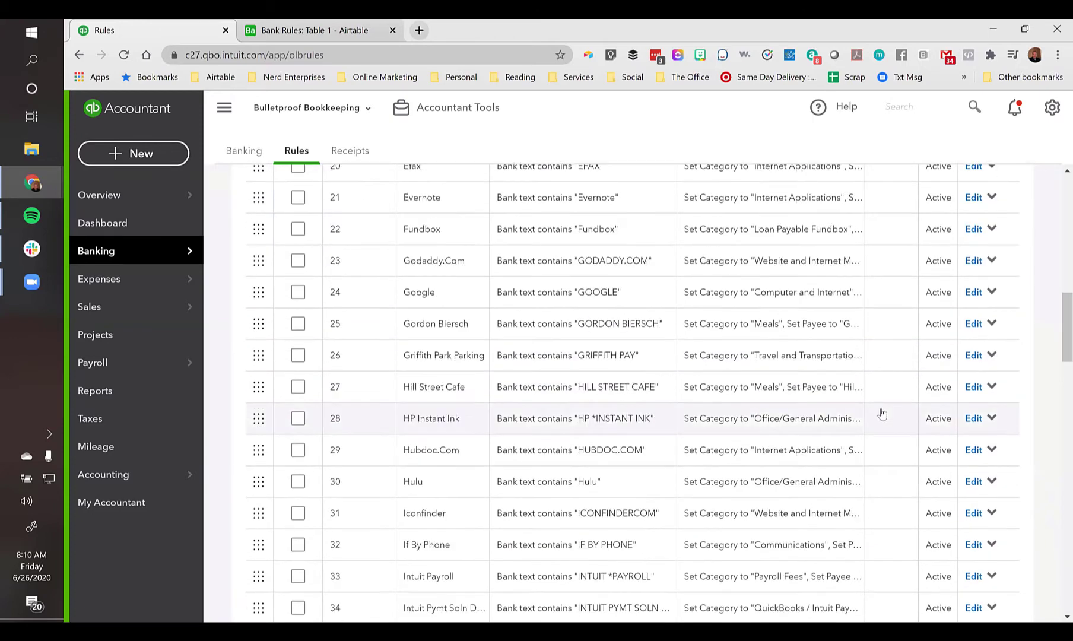
scroll(882, 414, down, 20)
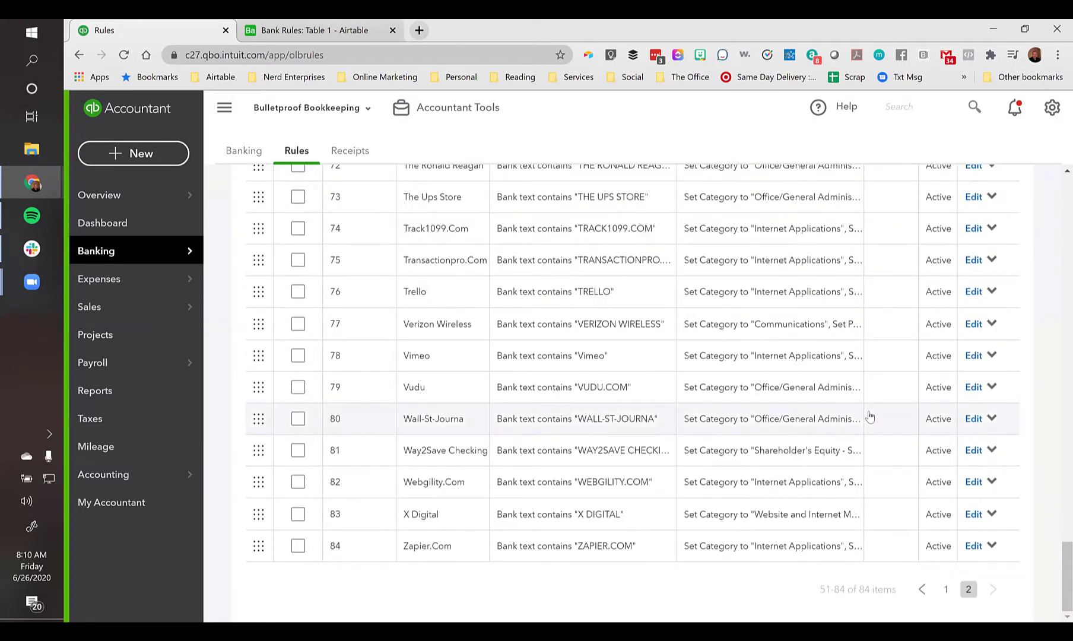
Go back to the first page of rules, search the rules for "Honda", and clear the search
click(947, 589)
scroll(479, 355, up, 16)
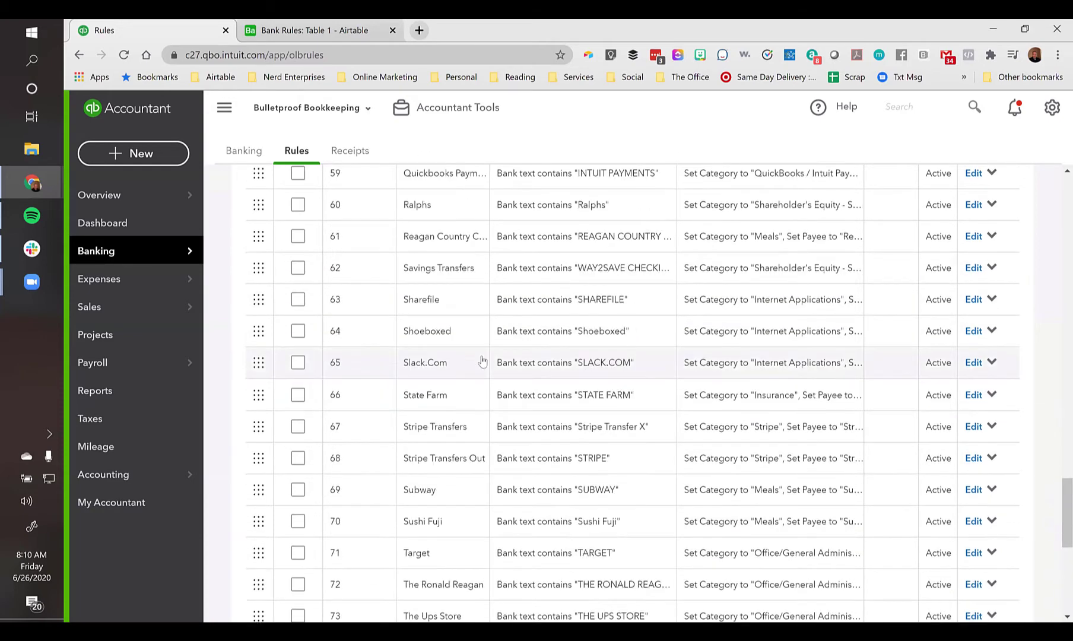
scroll(483, 361, up, 20)
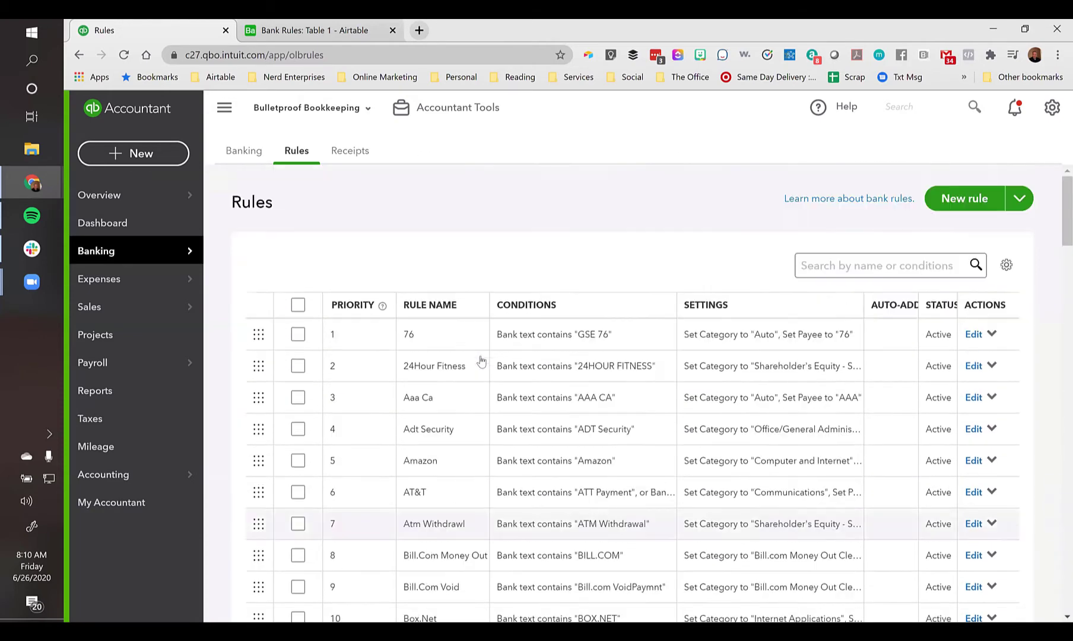
click(863, 266)
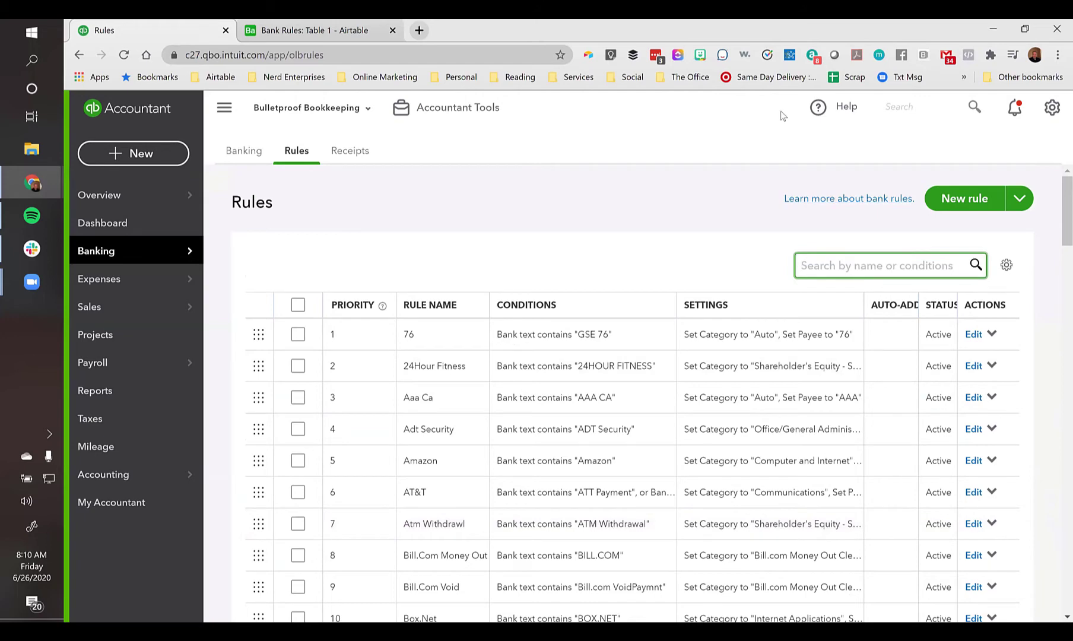
text(Honda)
key(BackSpace)
key(BackSpace)
key(BackSpace)
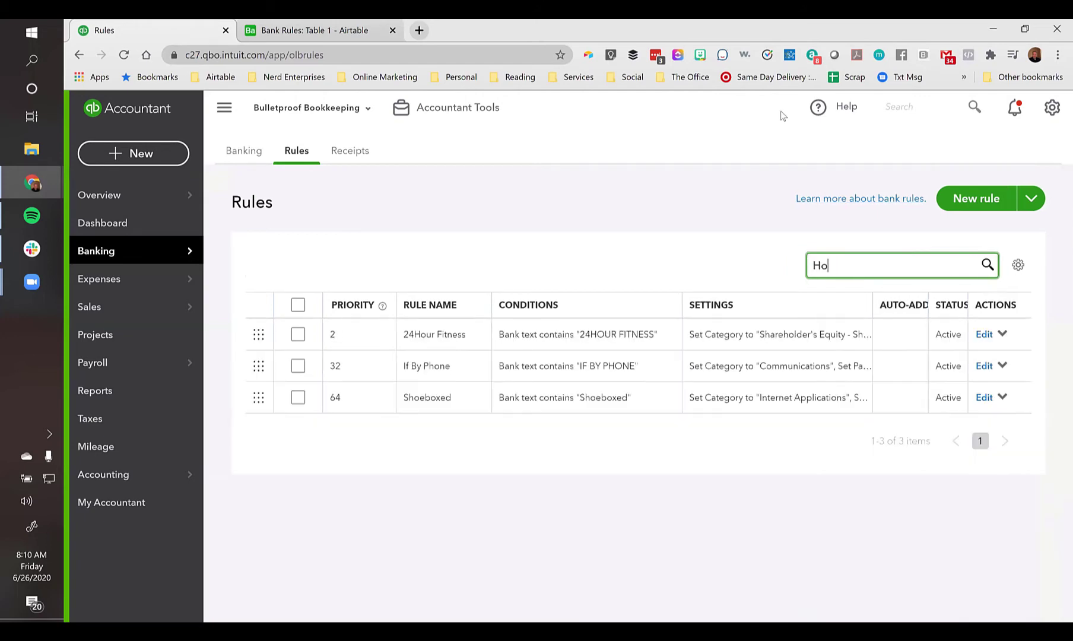
key(BackSpace)
key(BackSpace)
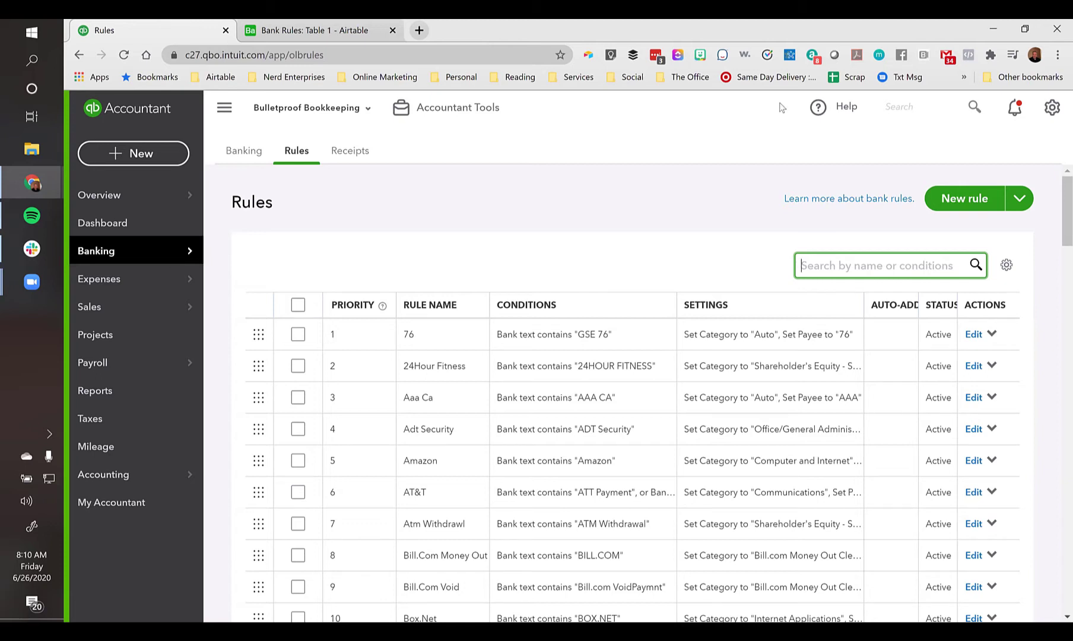
click(406, 212)
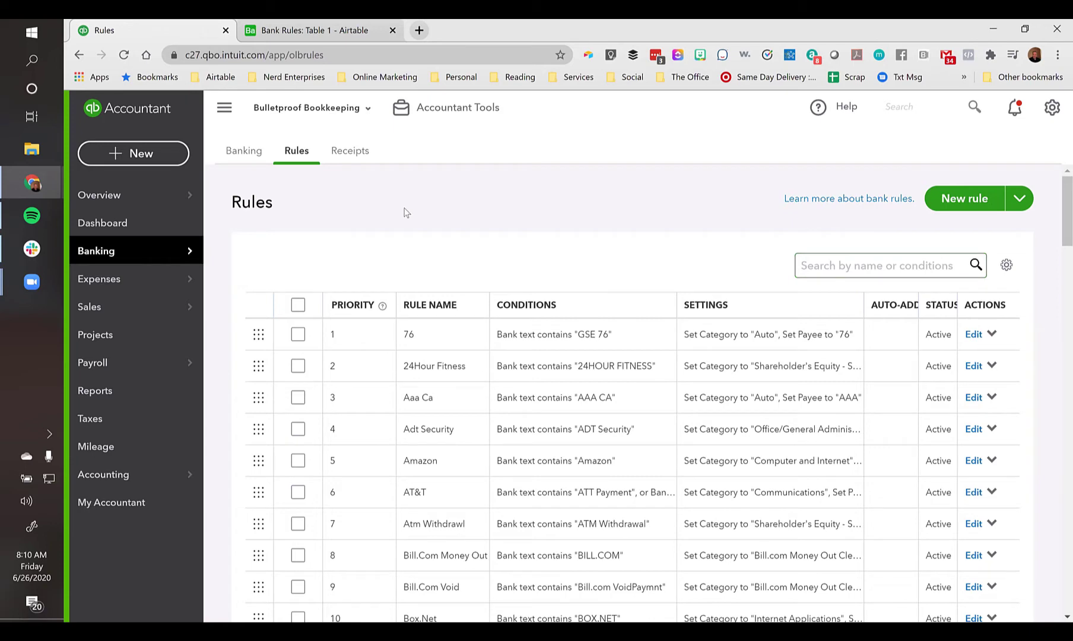
Start a new bank rule for money-out transactions in all bank accounts and name it "Honda Lease"
click(962, 199)
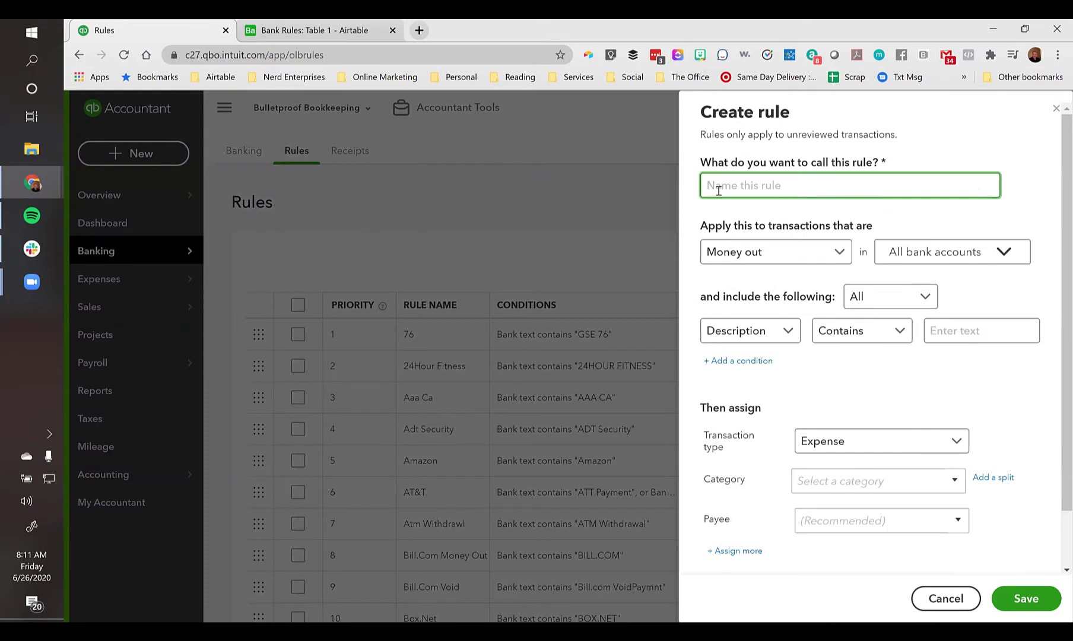
text(Honda Lease)
click(742, 185)
key(shift+Home)
click(850, 187)
scroll(830, 332, down, 2)
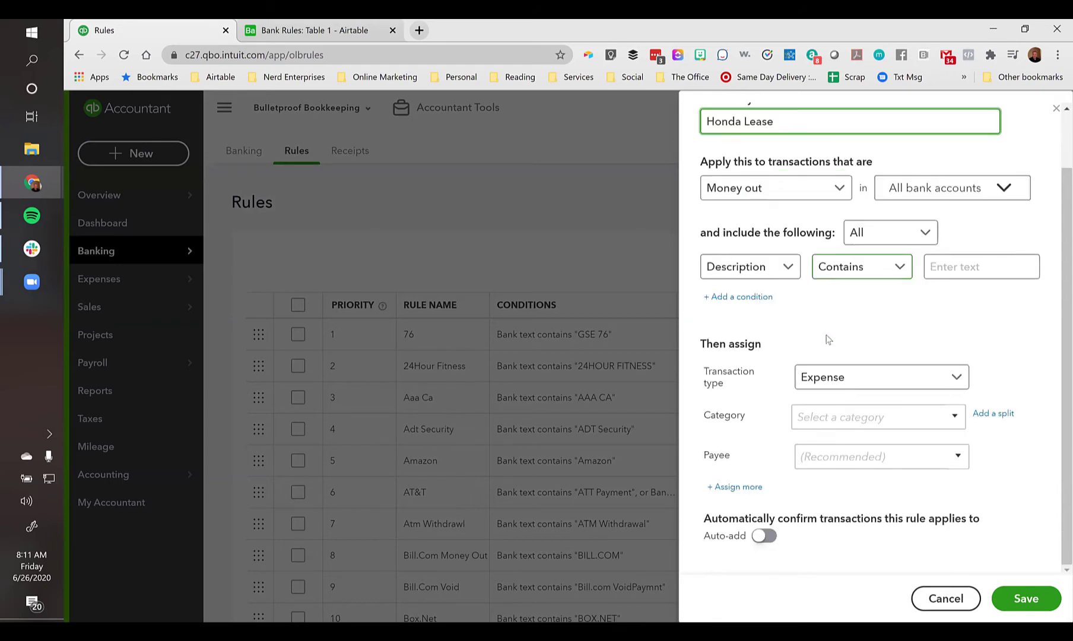
scroll(826, 351, up, 2)
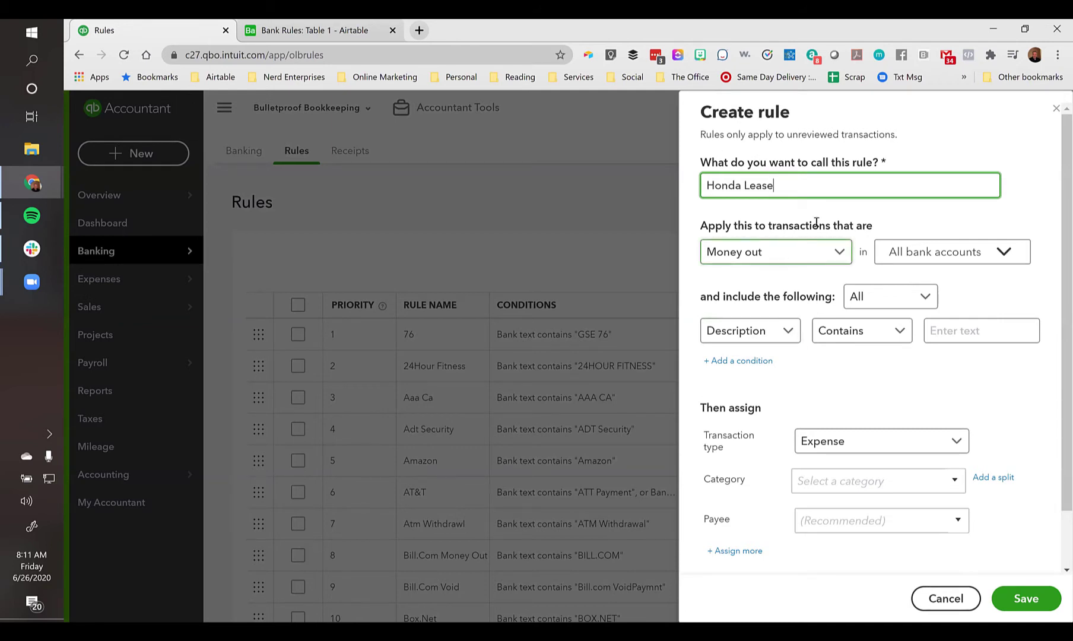
Set the rule's first condition to bank text contains "Honda", with all conditions required
click(928, 300)
click(929, 298)
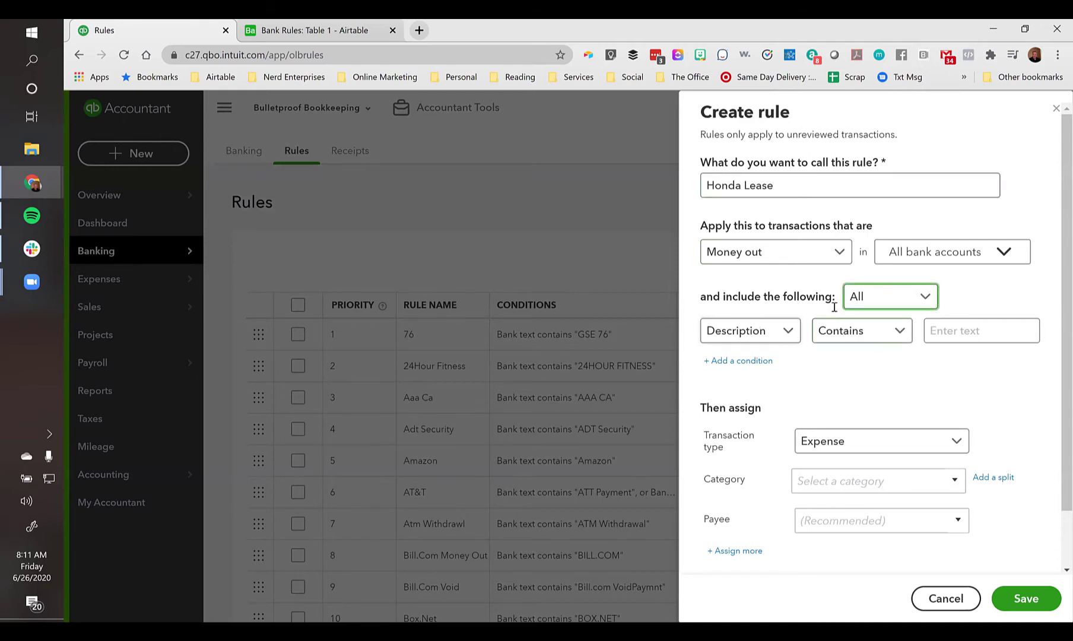
click(792, 336)
click(790, 334)
click(789, 334)
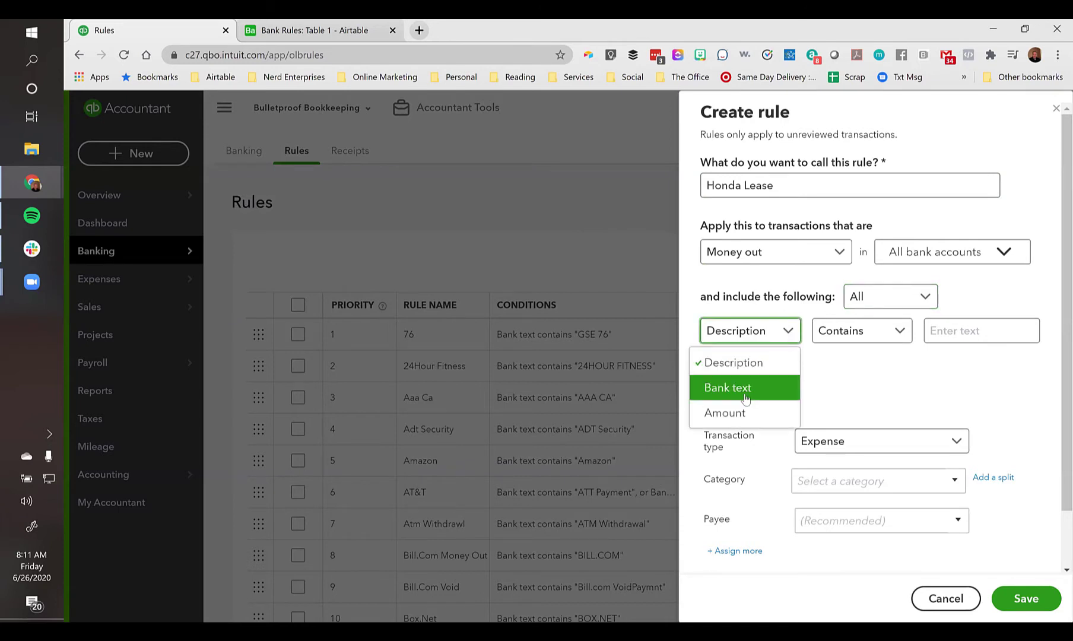
click(712, 388)
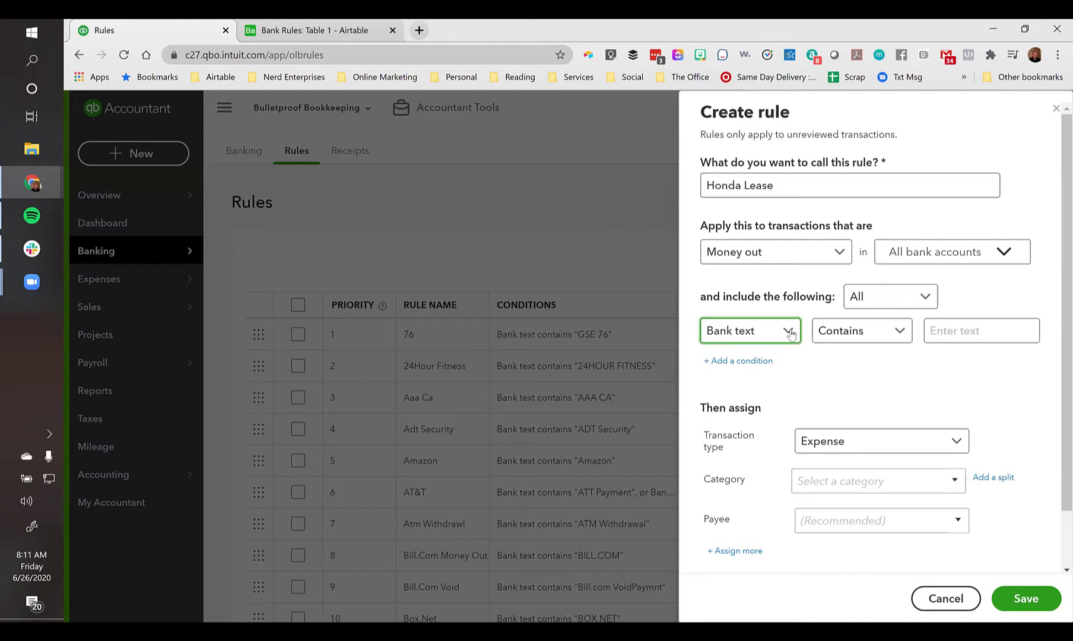
click(1018, 331)
text(Honda)
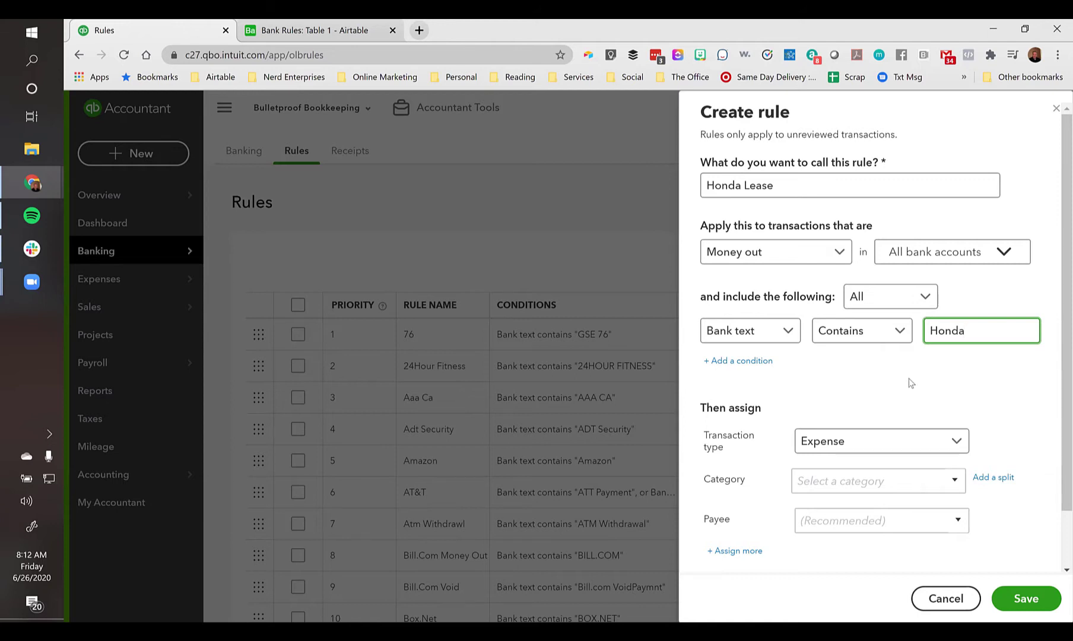
Add a second condition to the rule requiring the amount to equal 695.00
scroll(909, 383, down, 1)
click(754, 302)
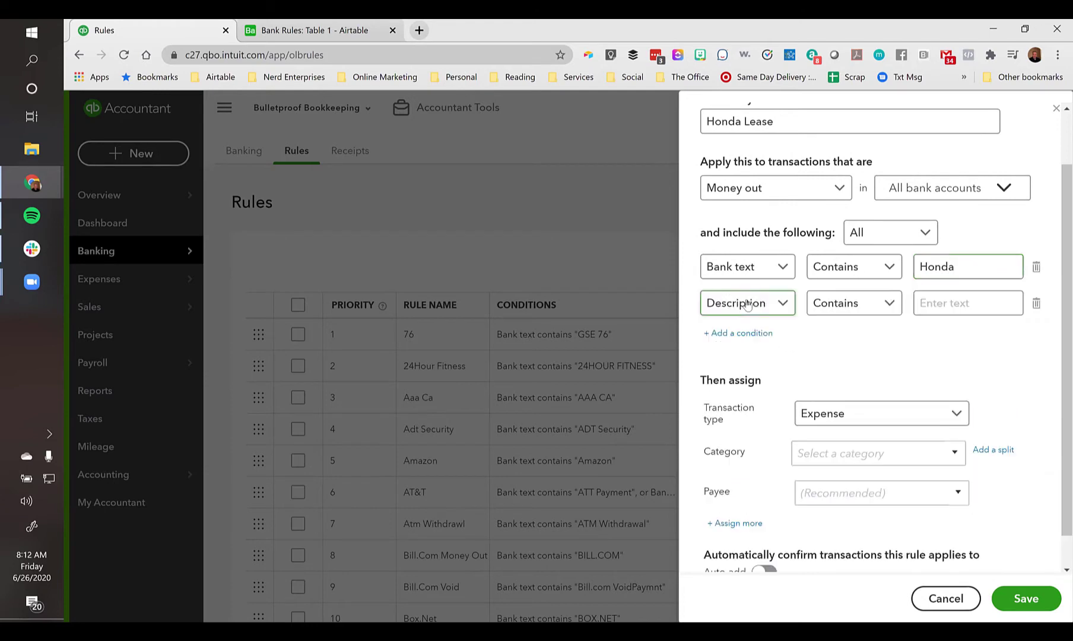
click(771, 304)
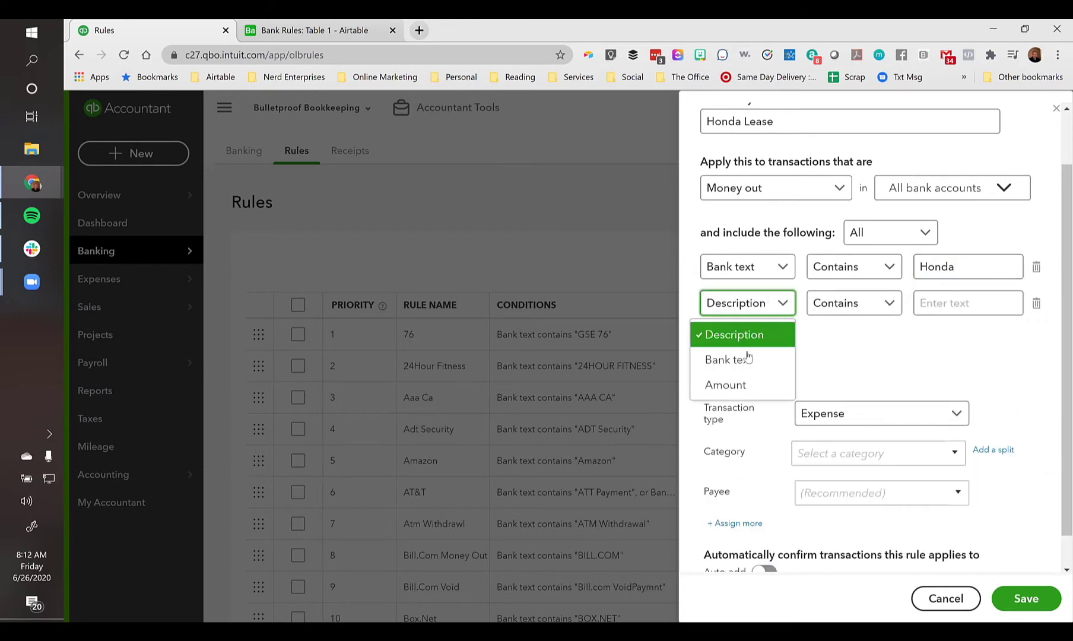
click(729, 386)
click(971, 306)
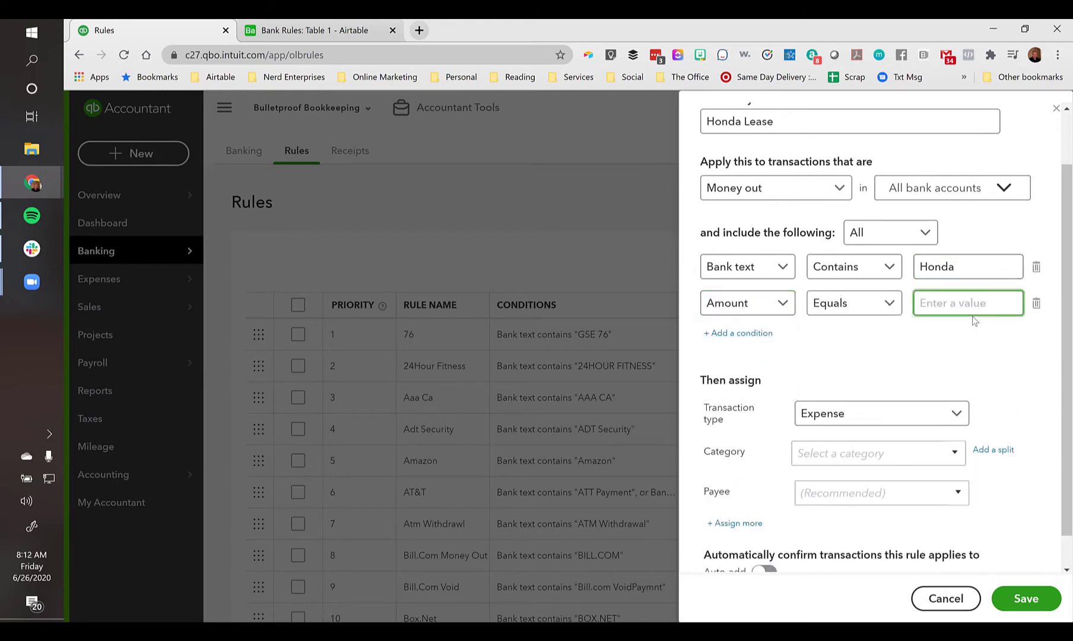
text(695.00)
double_click(962, 302)
Enter "Auto Lease" as the rule's category and start adding it as a new account
click(814, 454)
text(Lease)
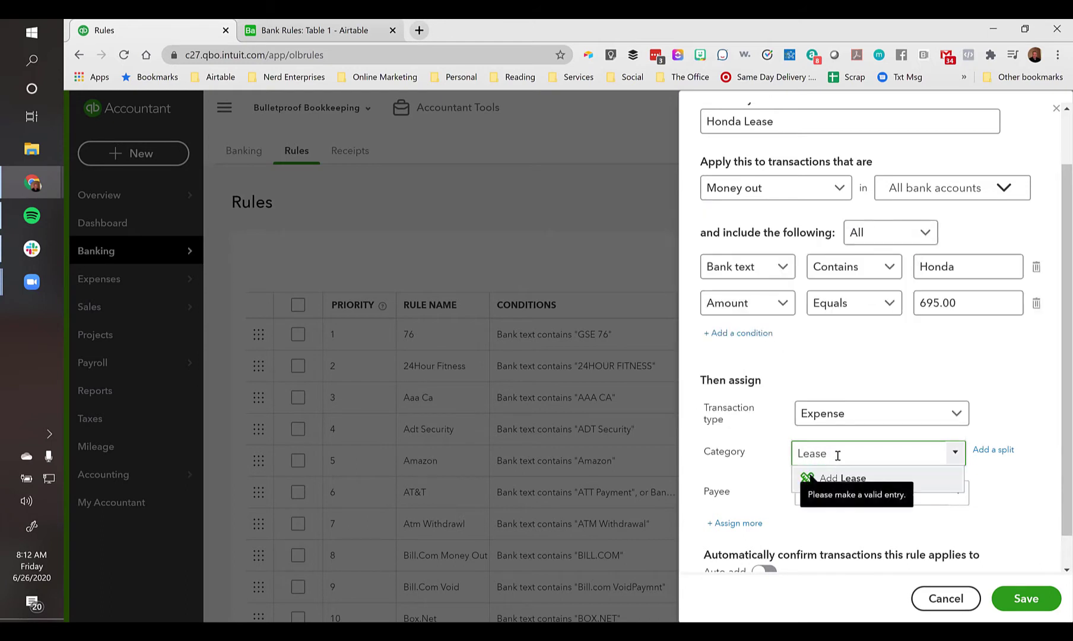
double_click(834, 454)
text(Auto )
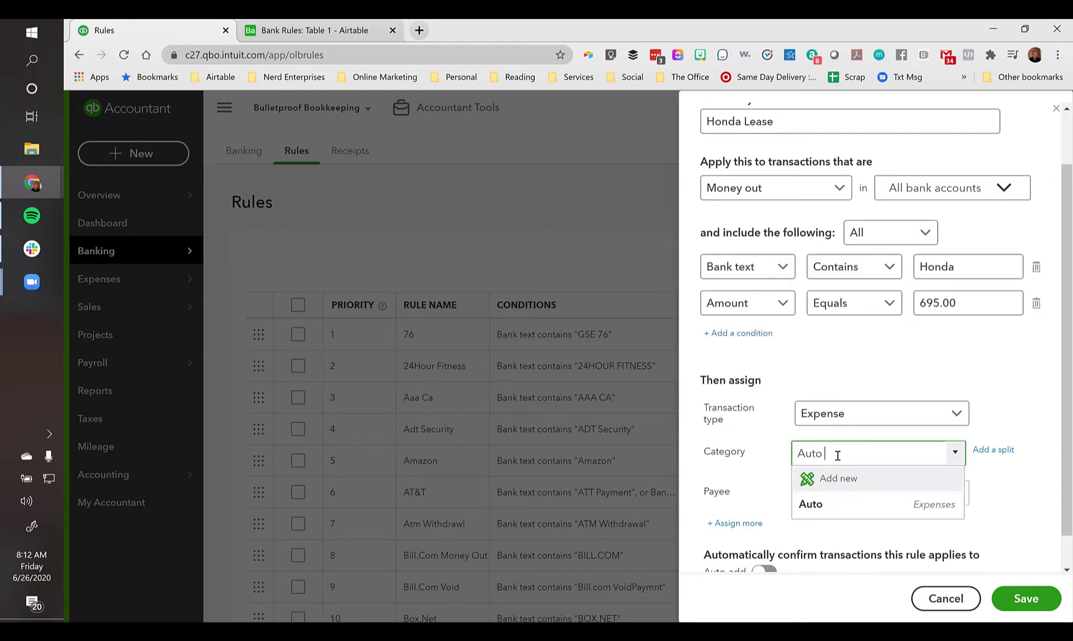
text(Lease)
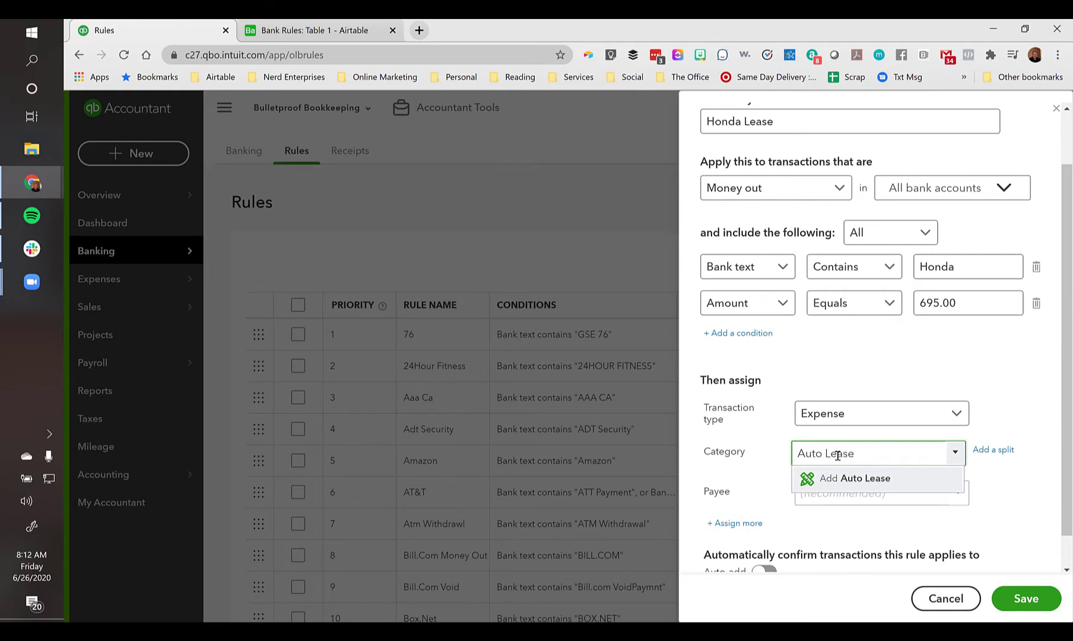
click(862, 479)
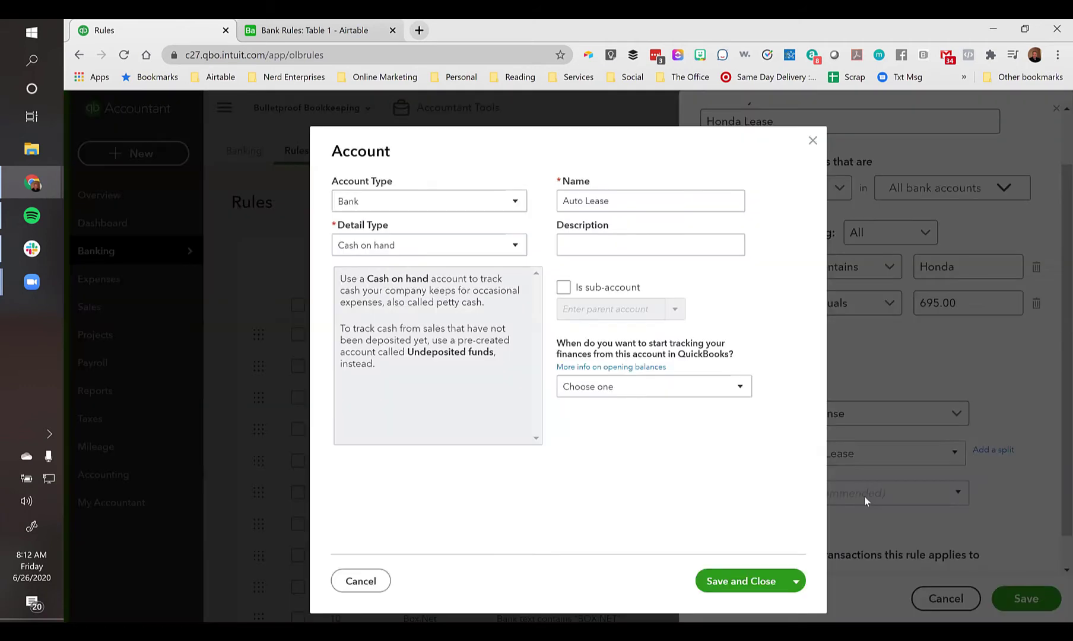
Give the Auto Lease account the Expenses account type and the Auto detail type, and save it
click(370, 202)
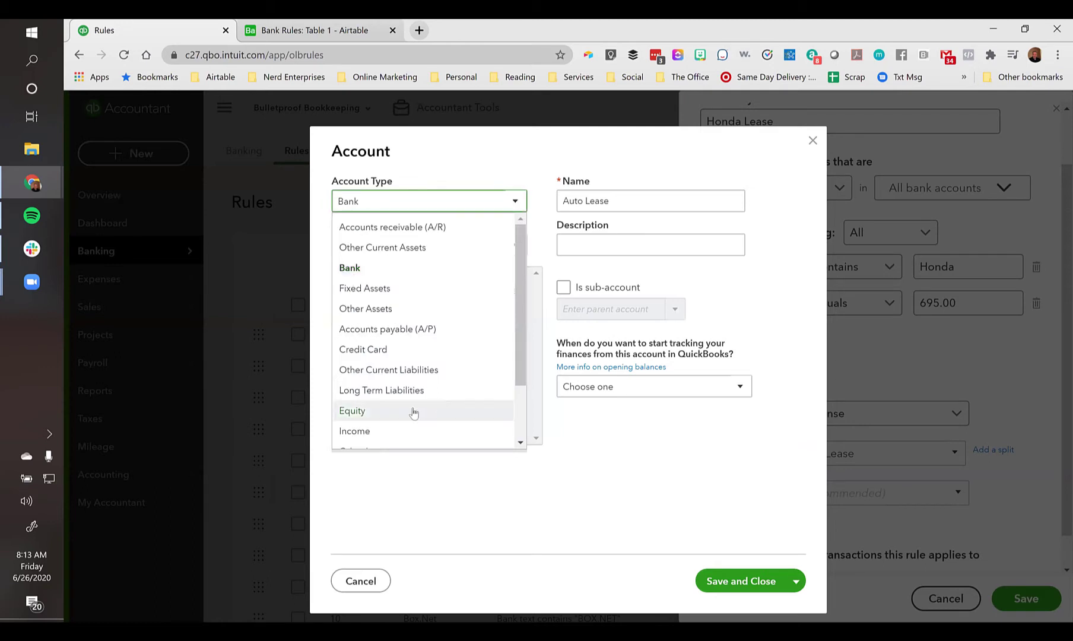
scroll(403, 398, down, 1)
click(358, 418)
click(407, 249)
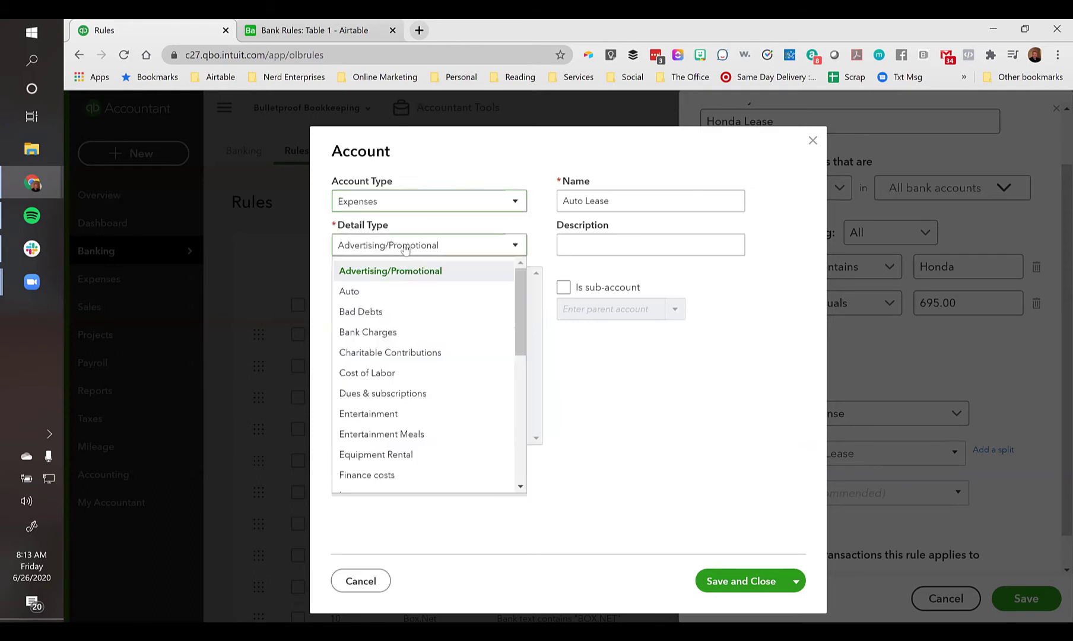
scroll(392, 374, down, 3)
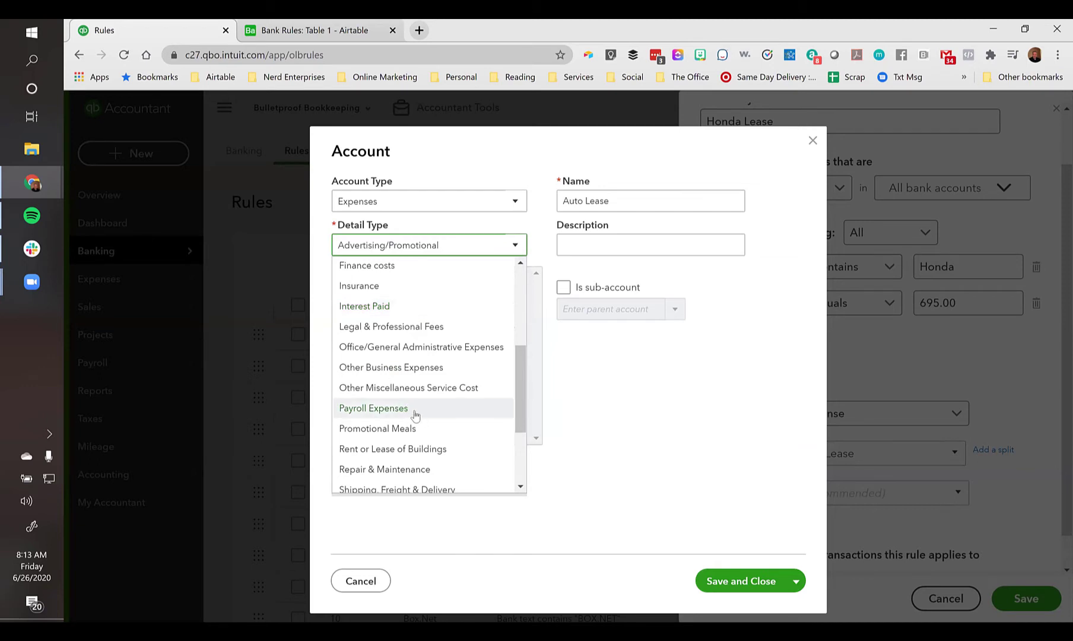
scroll(414, 419, up, 3)
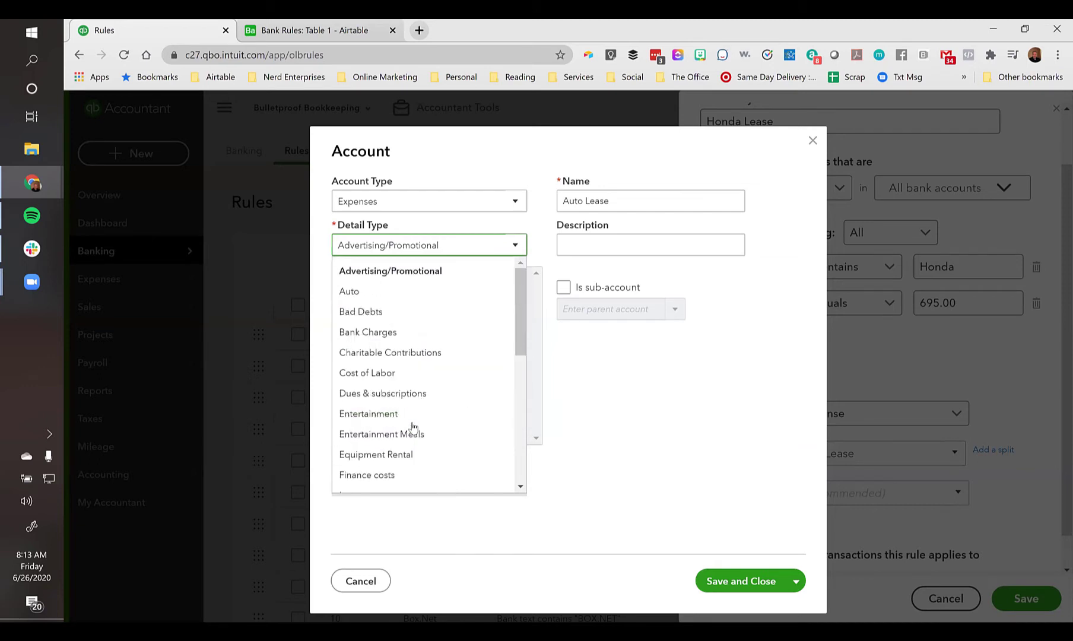
scroll(392, 395, down, 3)
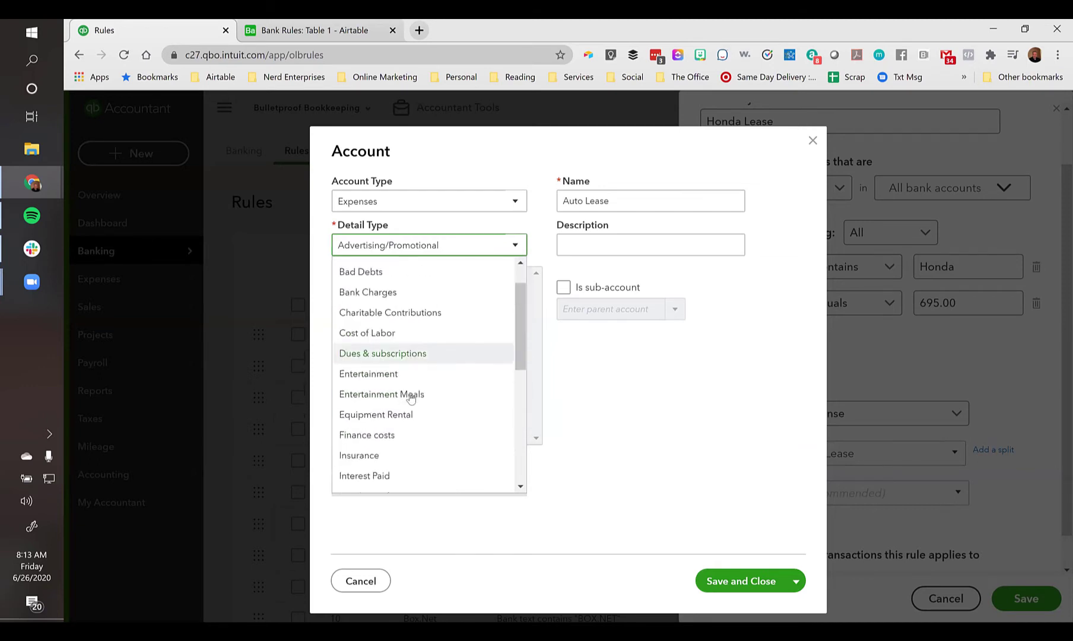
scroll(405, 397, down, 5)
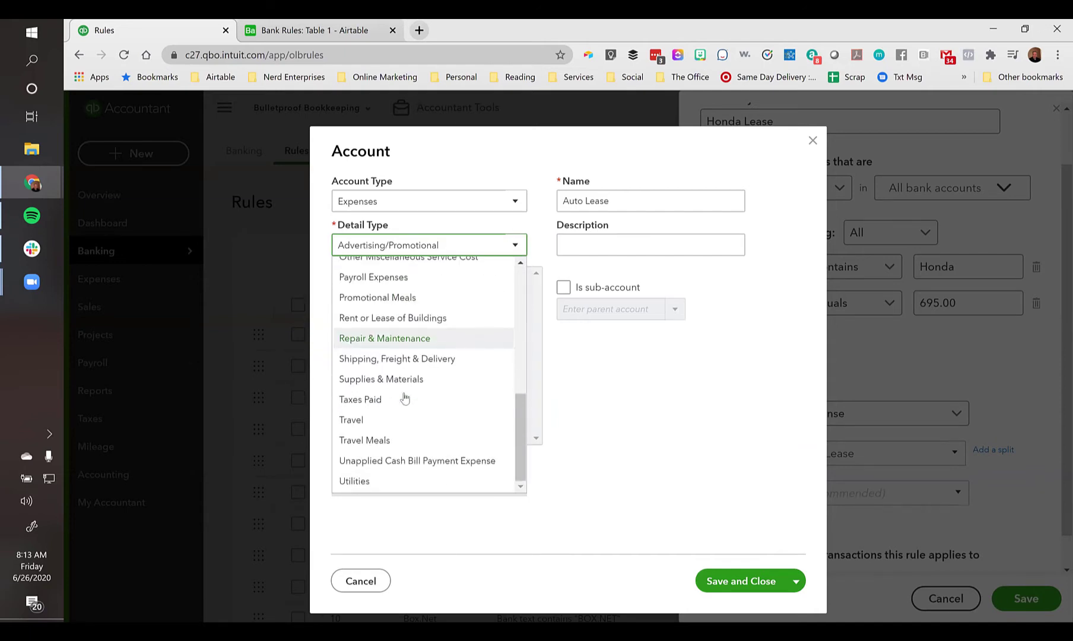
scroll(405, 410, up, 3)
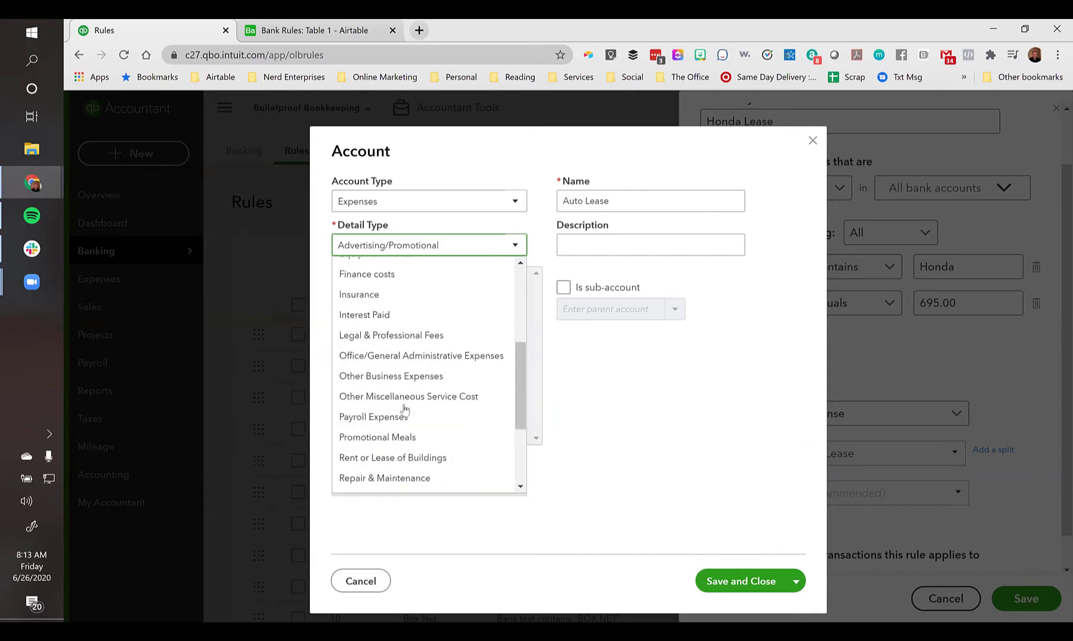
scroll(404, 410, up, 3)
scroll(404, 409, up, 2)
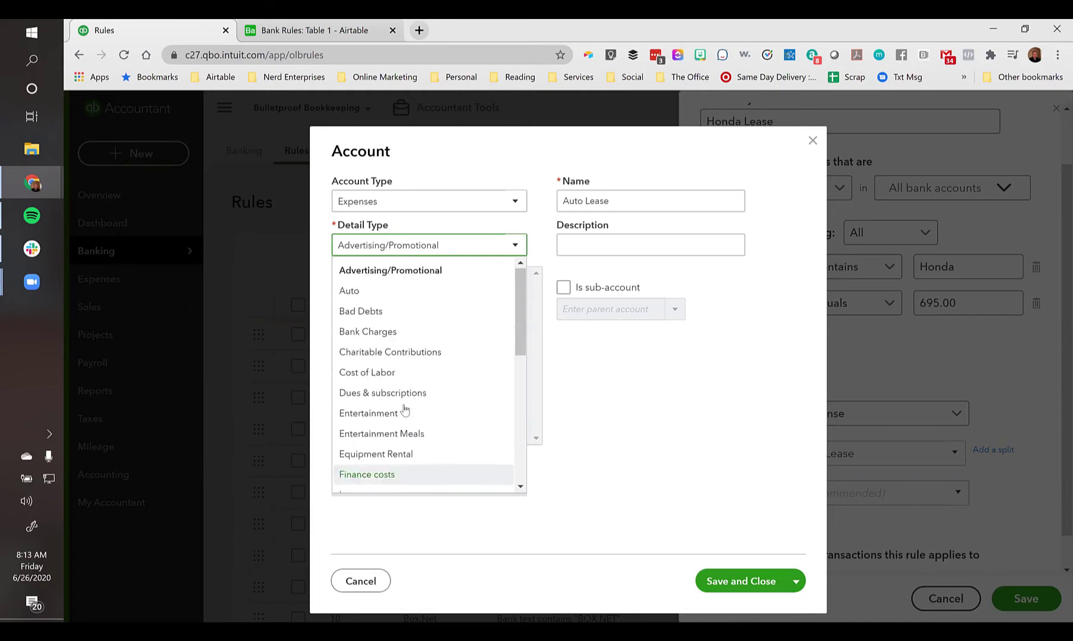
click(351, 292)
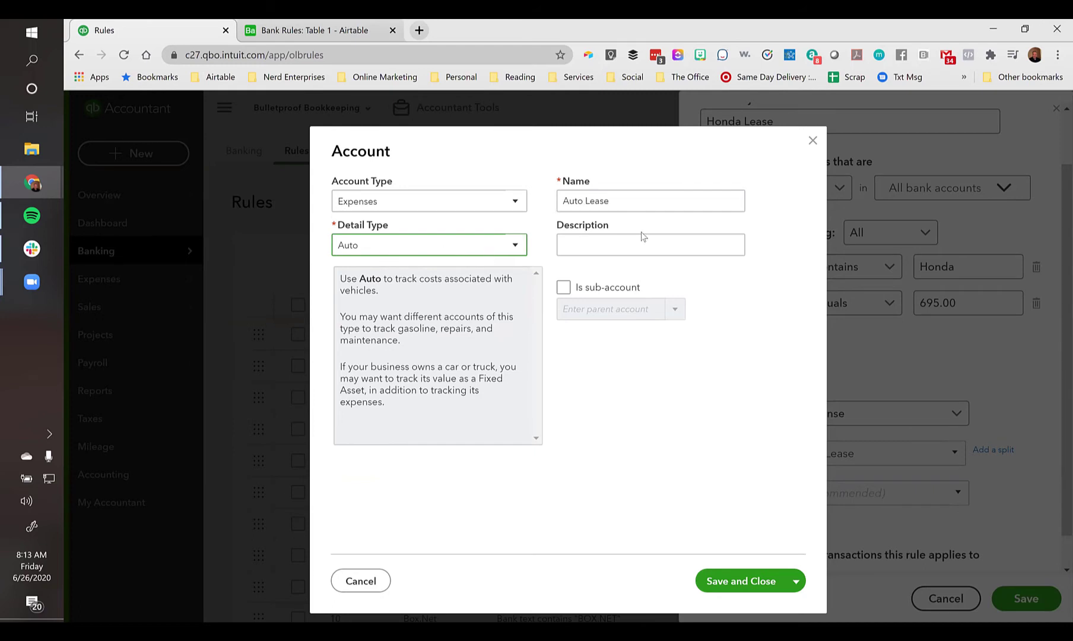
click(597, 244)
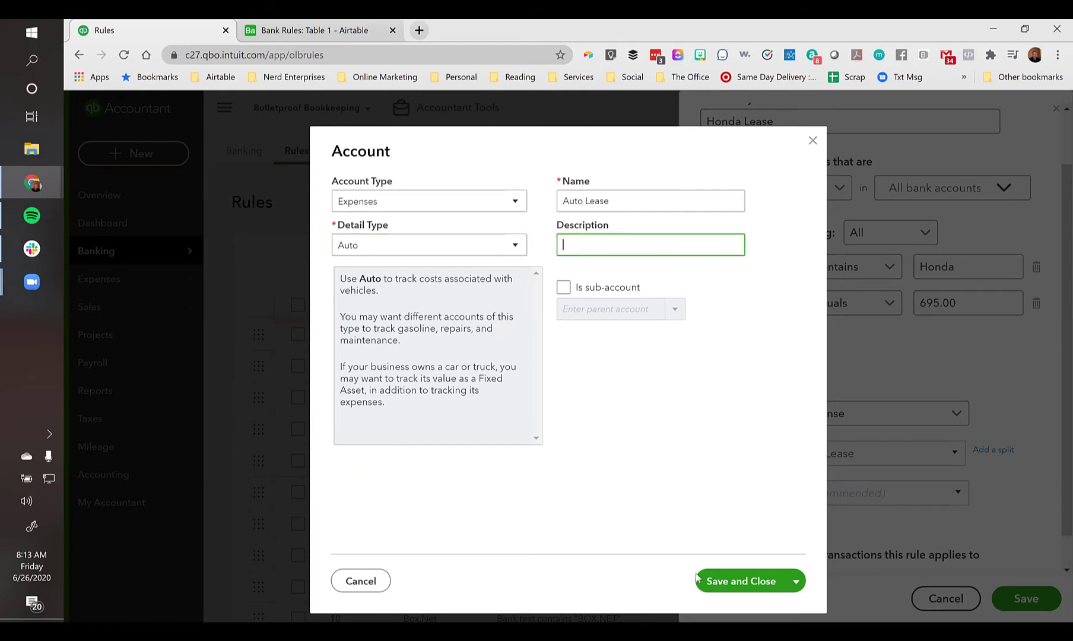
click(741, 582)
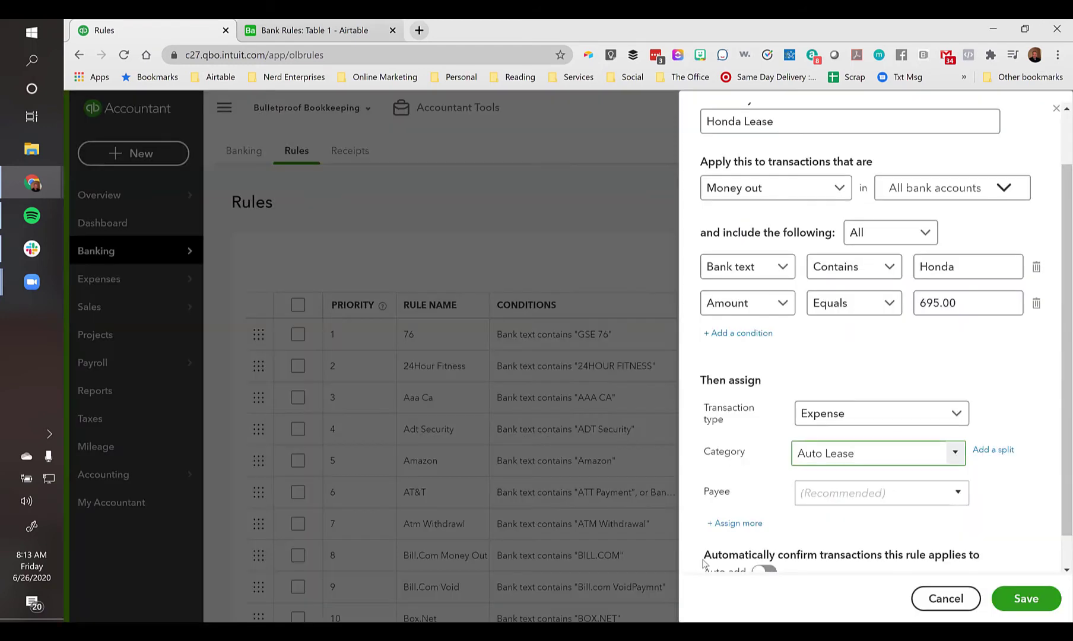
Assign "Honda" as the rule's payee, adding and saving it as a new vendor
click(827, 498)
text(hon)
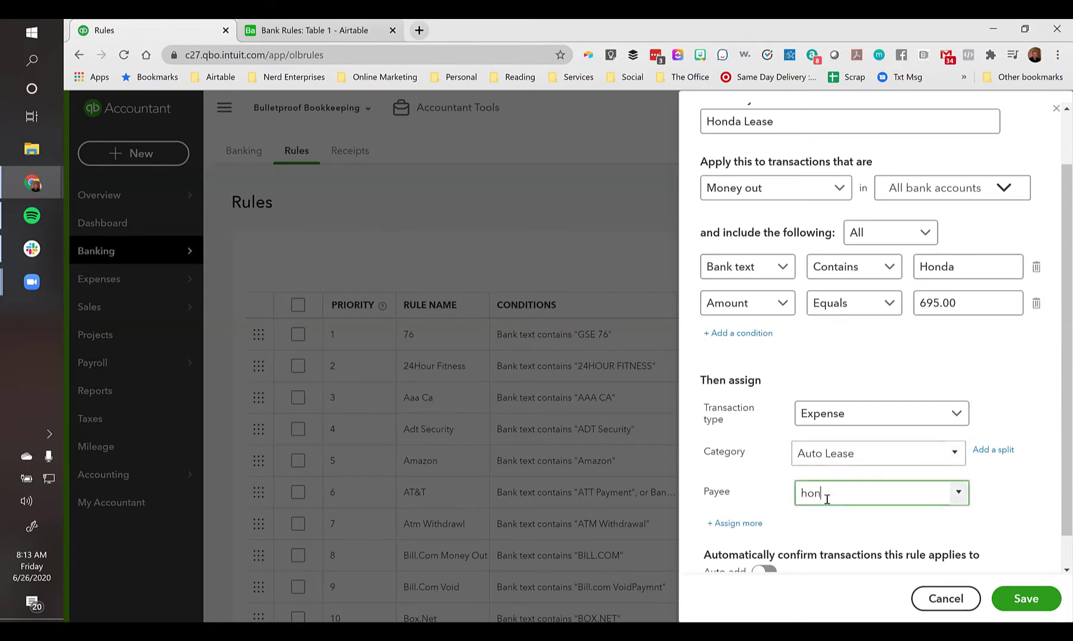
key(BackSpace)
key(BackSpace)
key(BackSpace)
text(Honda)
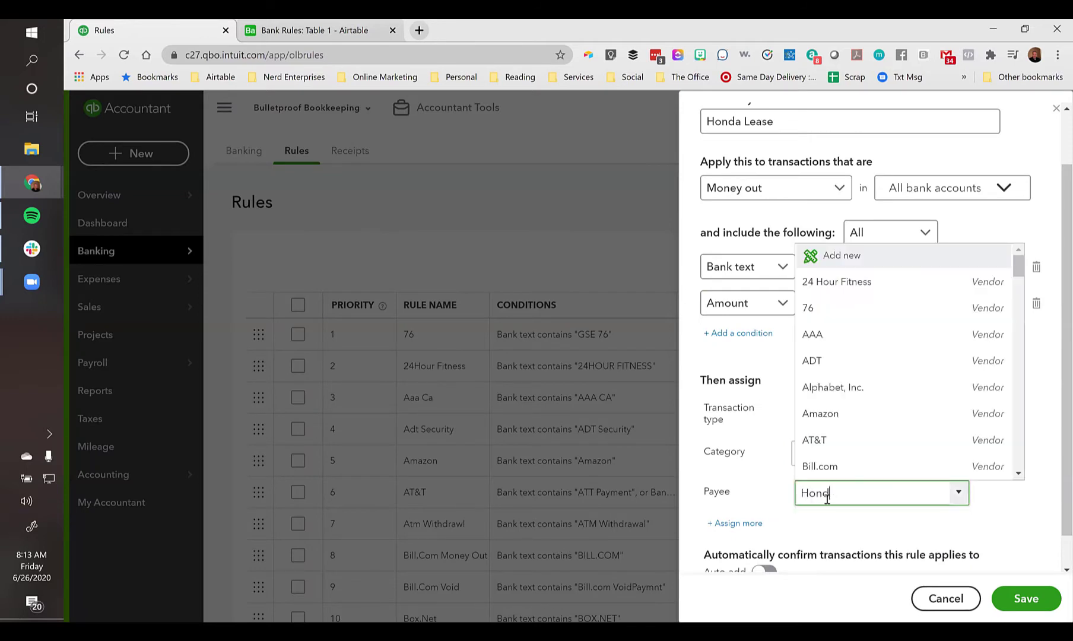
click(843, 517)
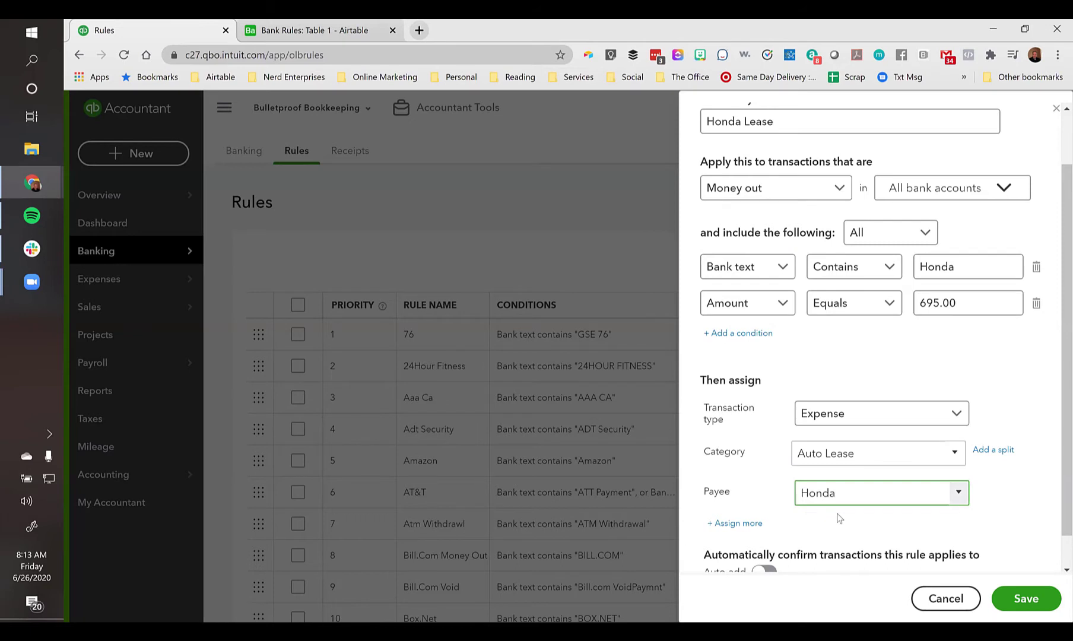
click(997, 400)
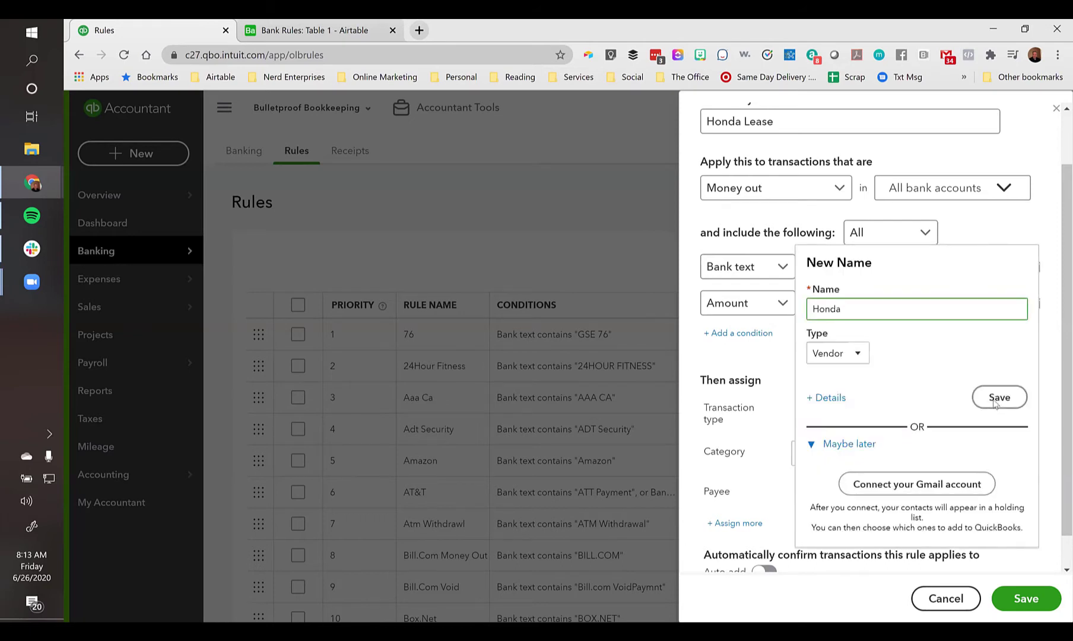
Try to select the existing Honda vendor as the rule's payee, and save the Honda Lease rule
scroll(764, 447, down, 1)
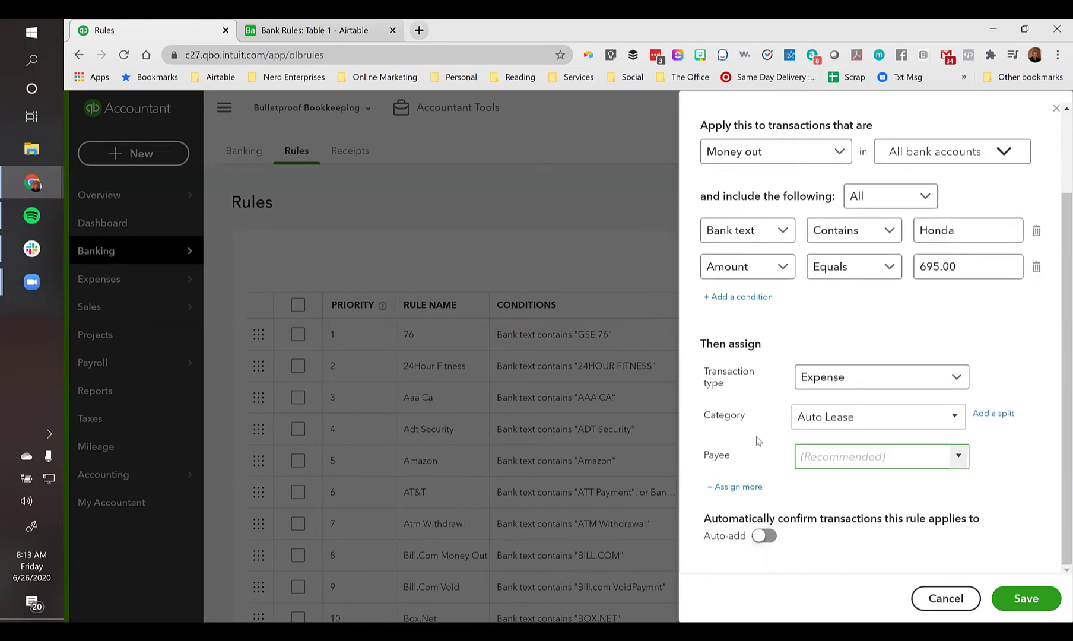
click(819, 450)
text(HOnd)
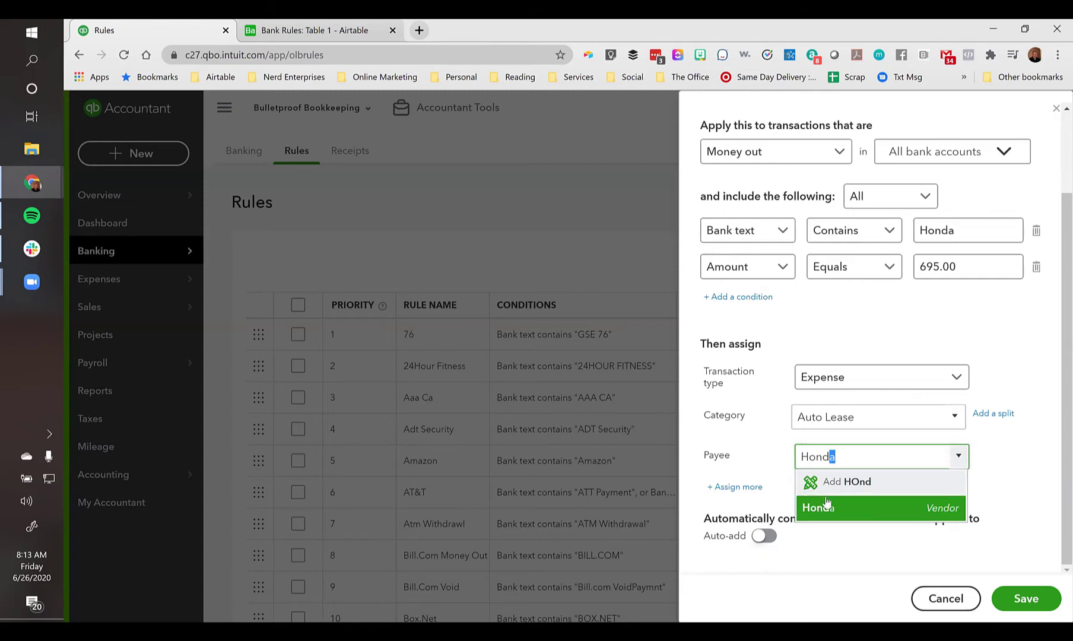
click(824, 510)
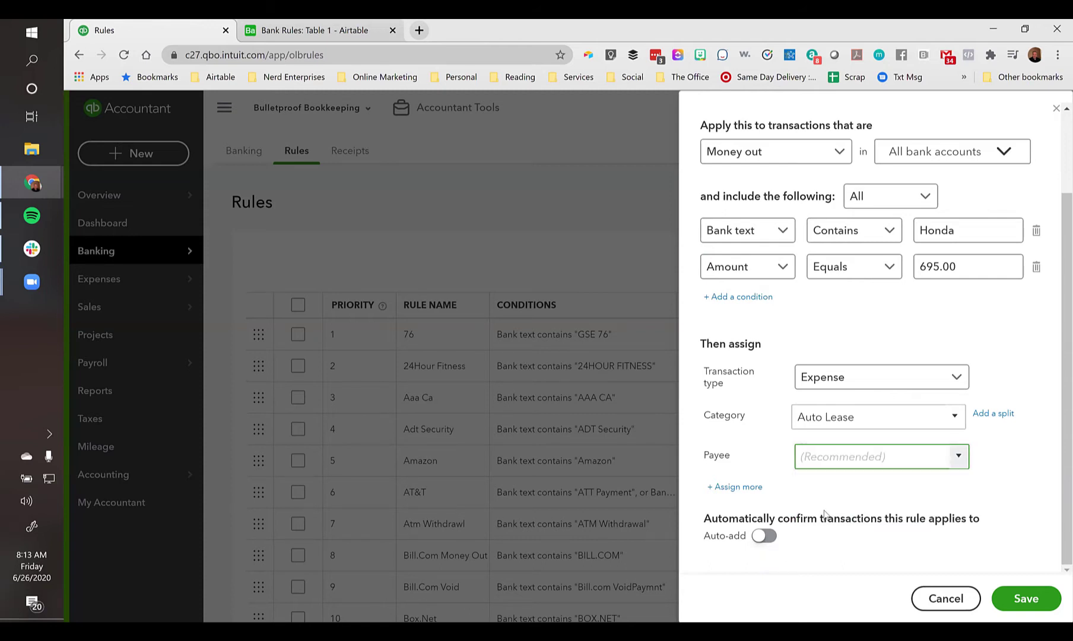
click(957, 462)
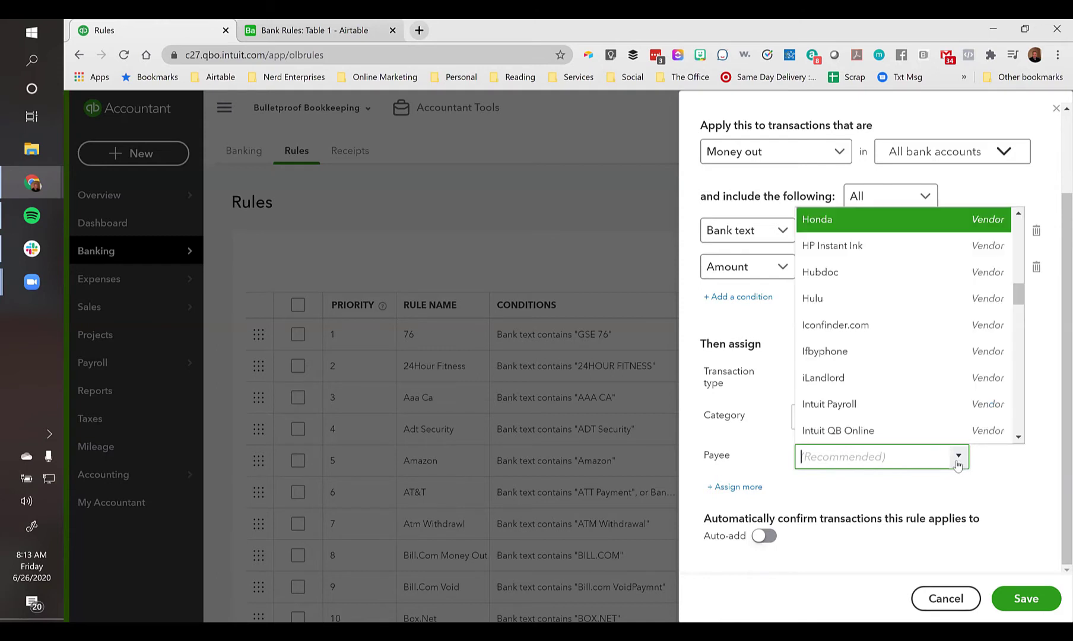
click(833, 215)
click(936, 479)
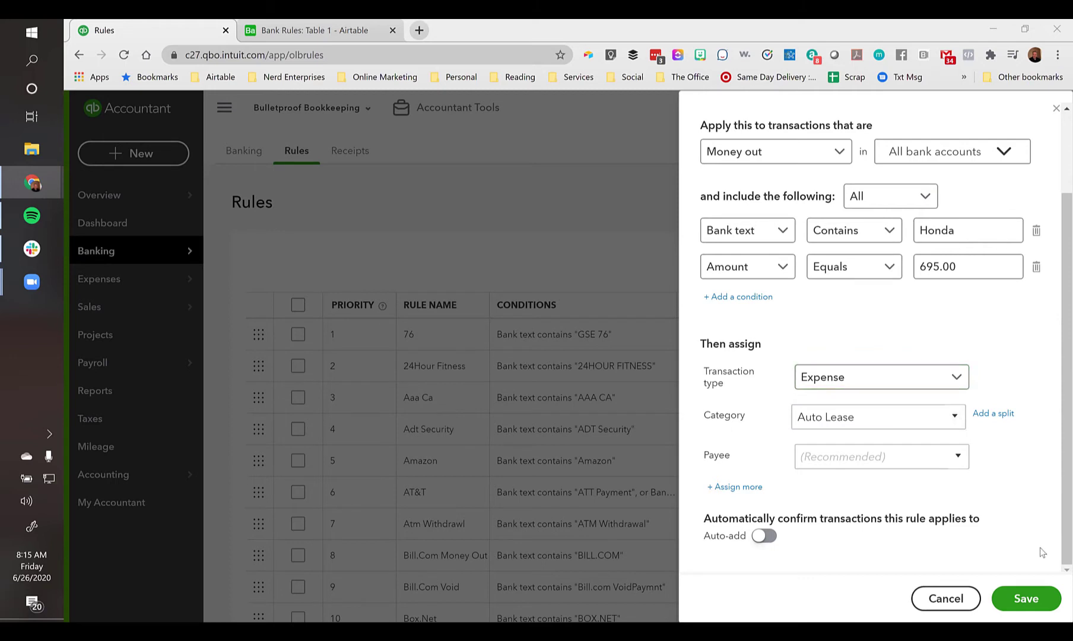
click(1023, 600)
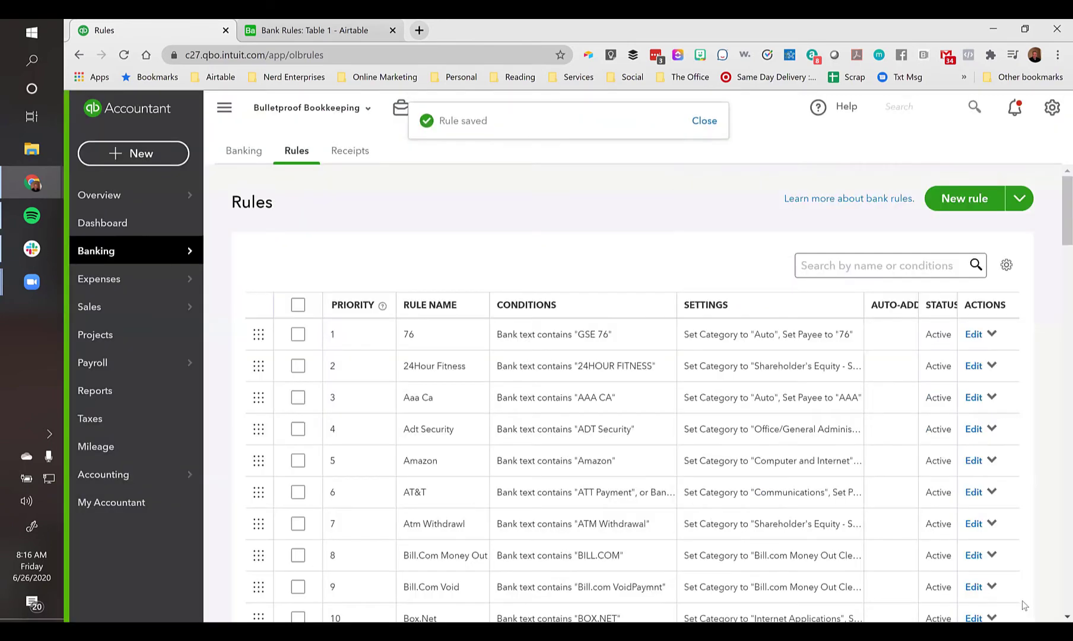
Reopen the Honda Lease rule at the end of the rules list, set its payee to Honda, and save it
scroll(510, 487, down, 10)
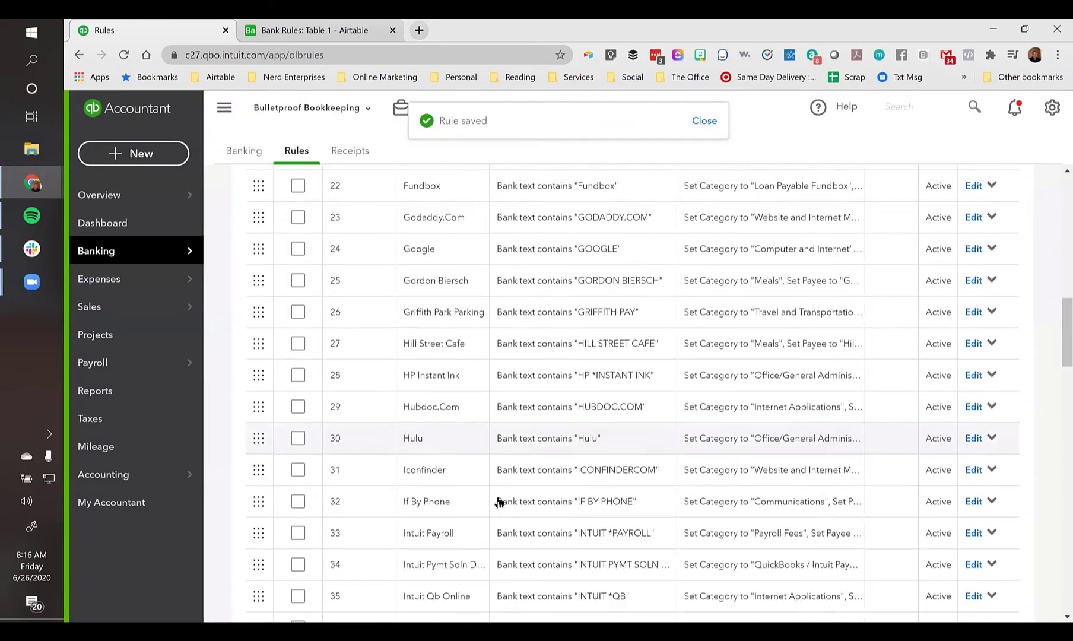
scroll(498, 501, down, 20)
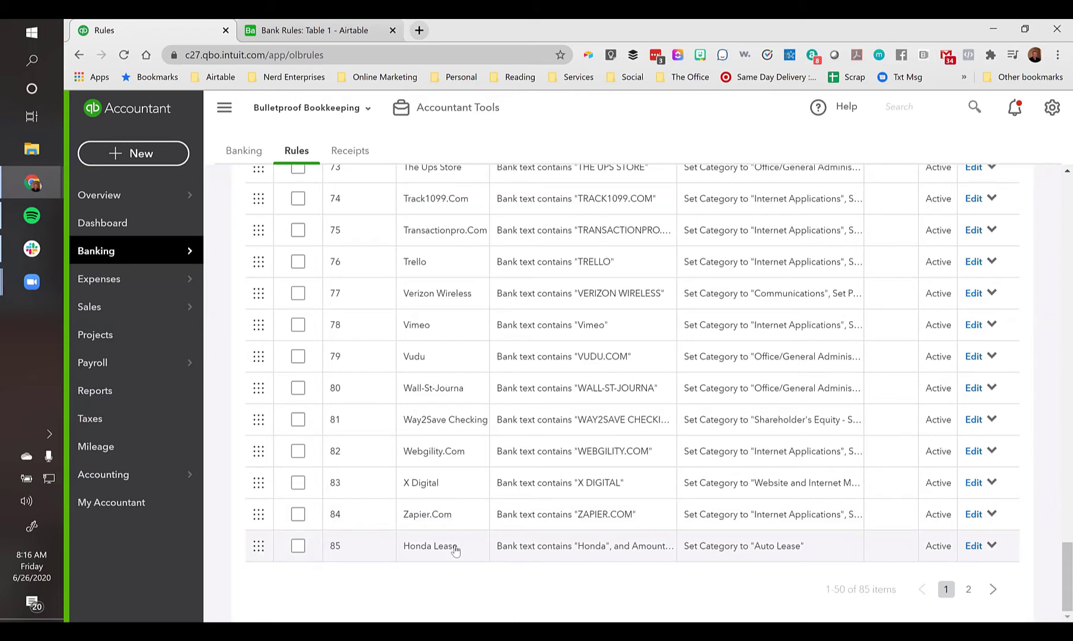
click(973, 546)
scroll(950, 475, down, 2)
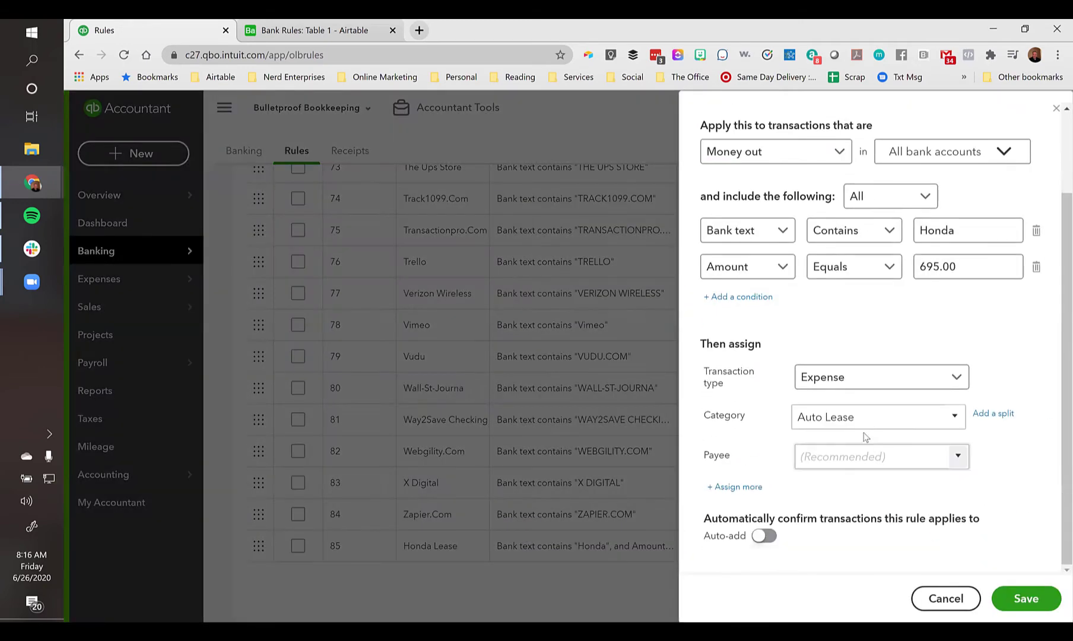
click(958, 457)
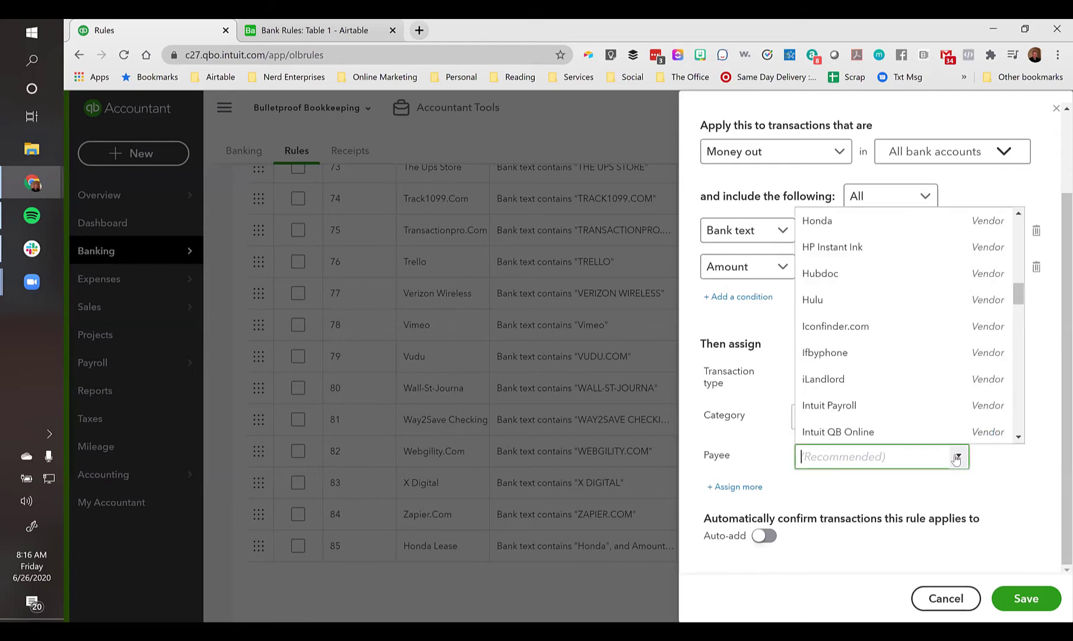
click(833, 223)
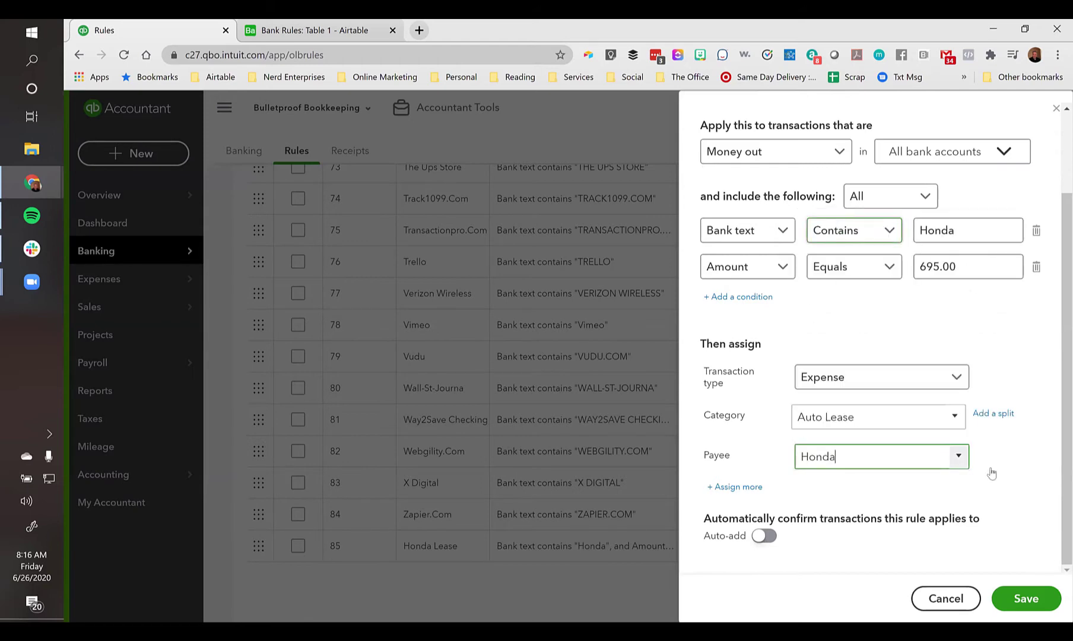
click(1026, 600)
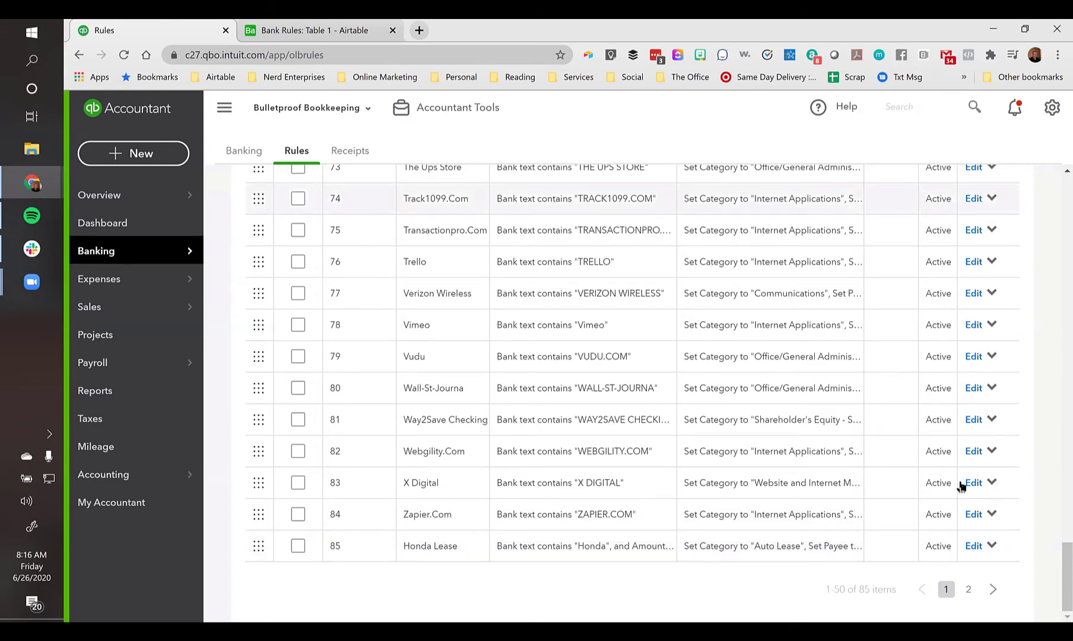
Reopen the saved Honda Lease rule to check its payee assignment, and close it without changes
click(972, 546)
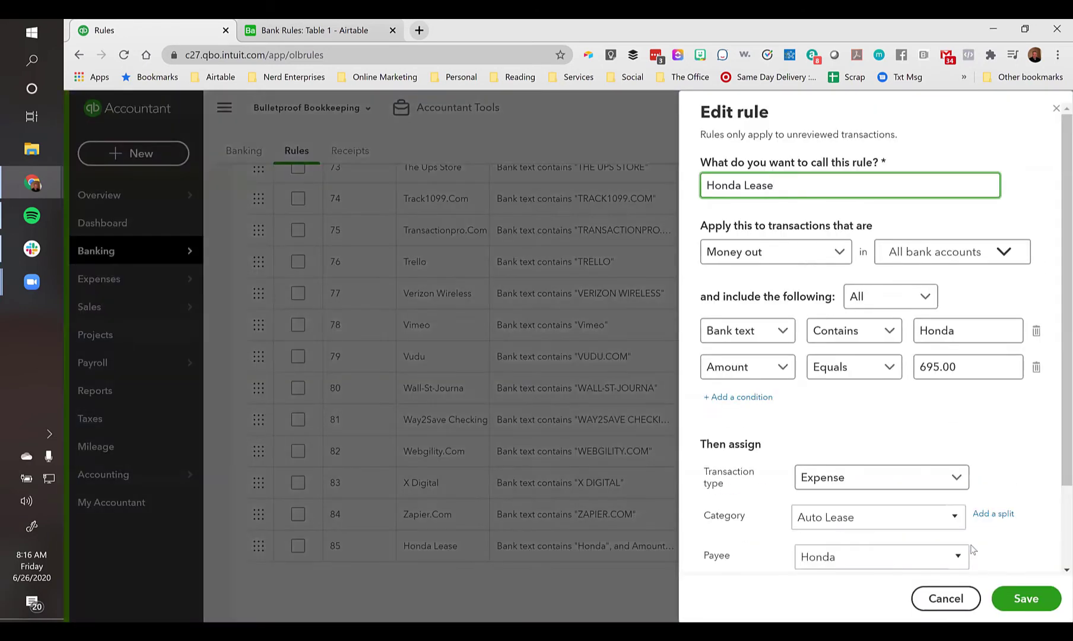
scroll(1003, 451, down, 3)
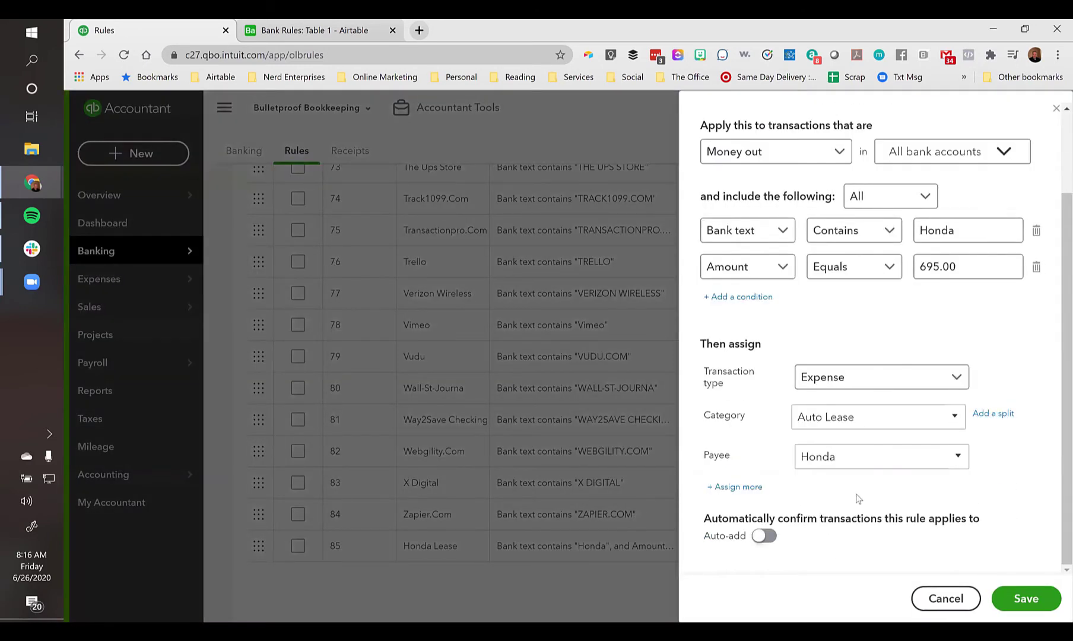
click(1056, 110)
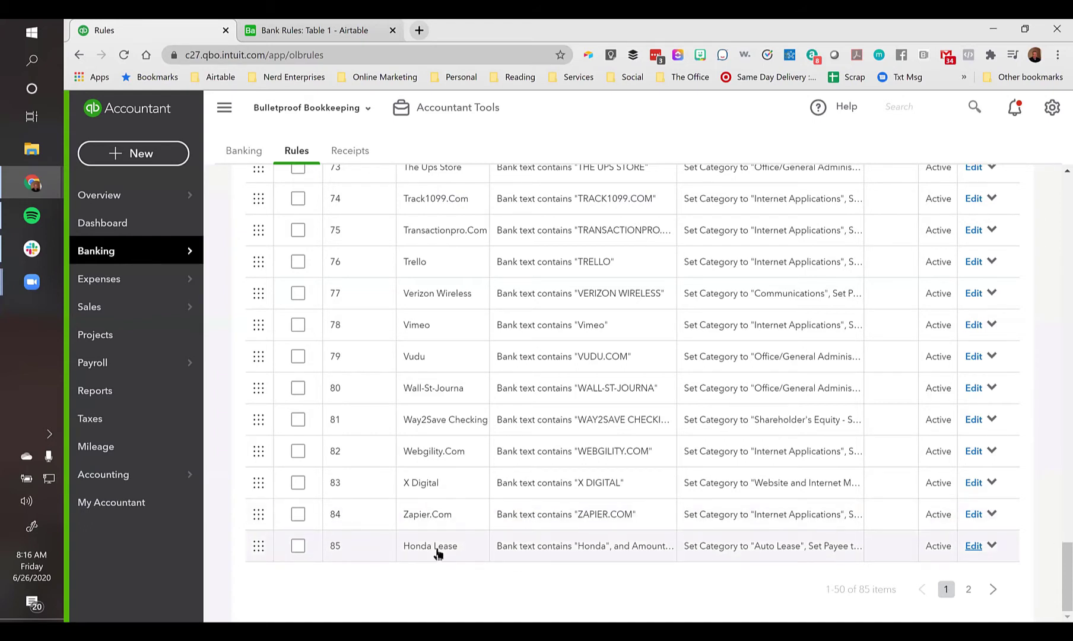
Examine the Honda Lease rule's optional class, location and memo assignments, leaving the rule without saving changes
click(974, 546)
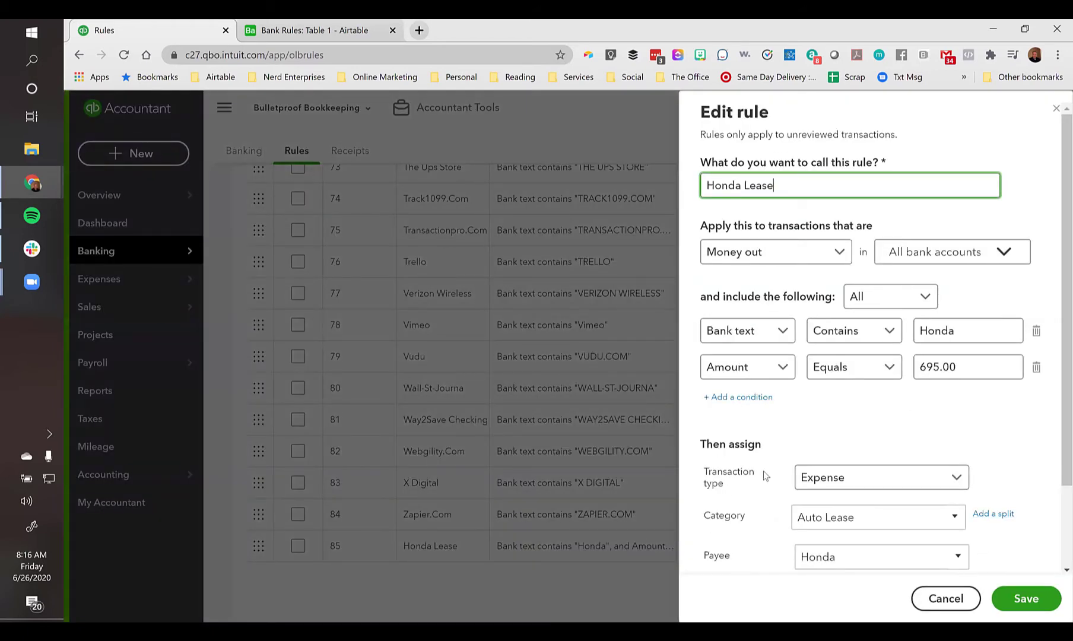
scroll(764, 474, down, 2)
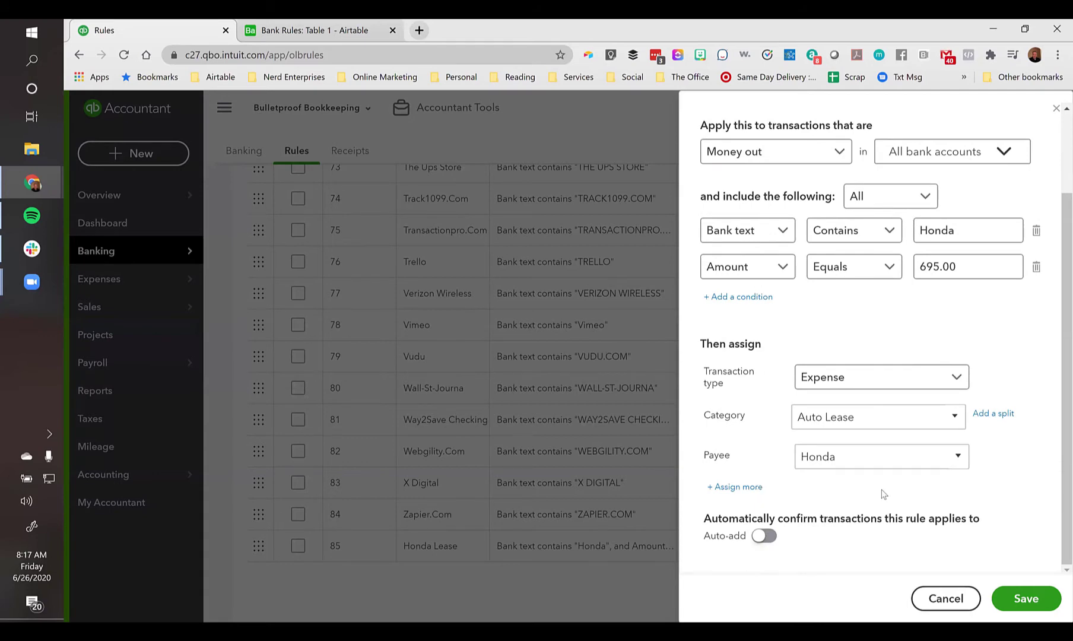
click(739, 488)
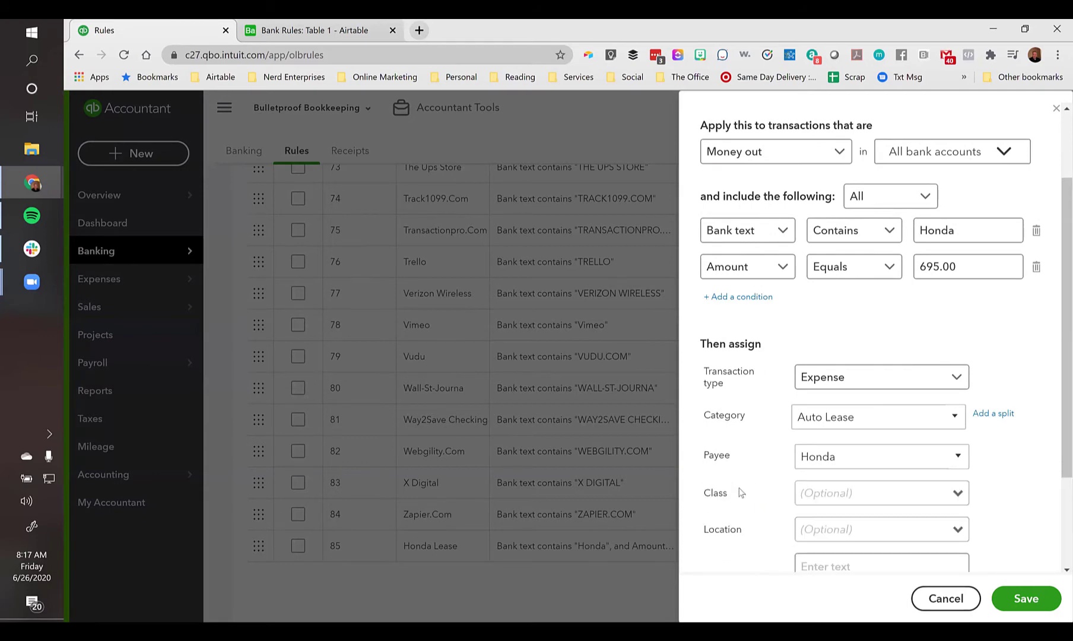
scroll(741, 494, down, 3)
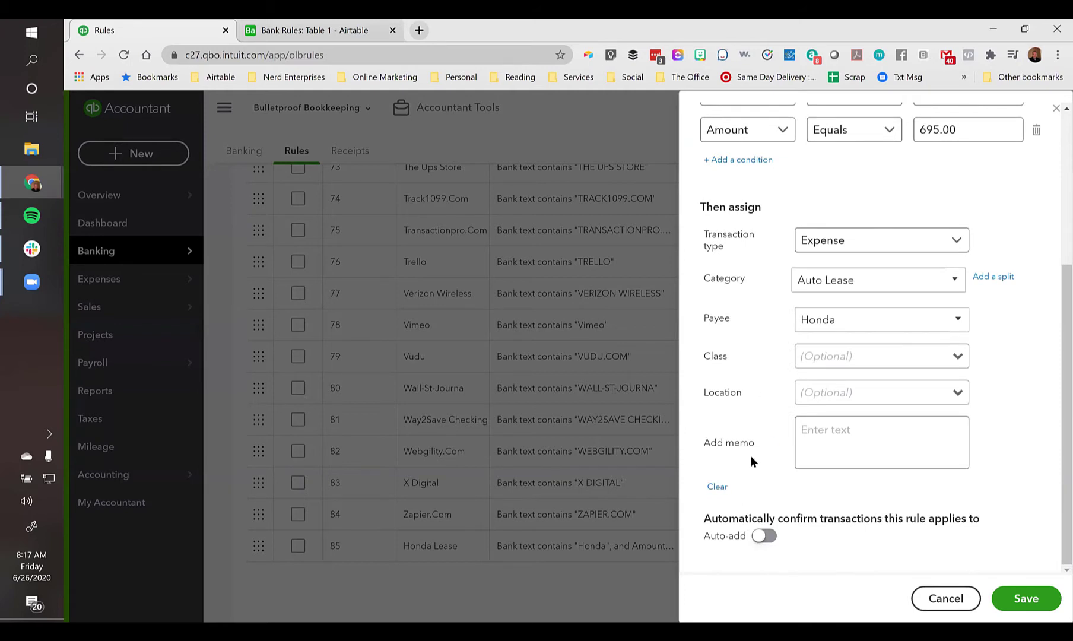
click(717, 487)
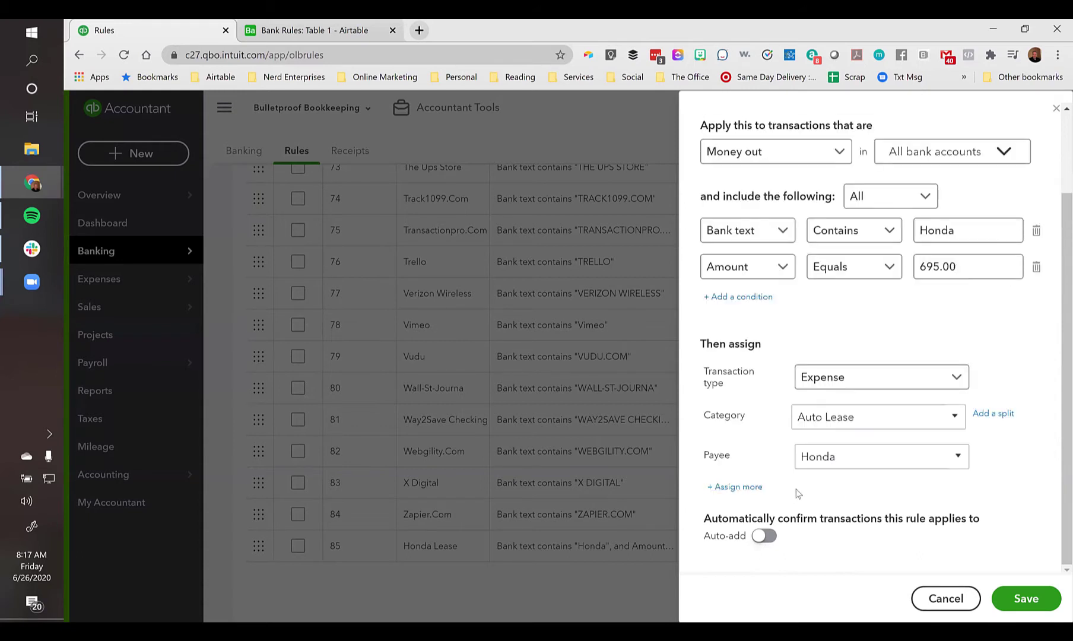
click(958, 597)
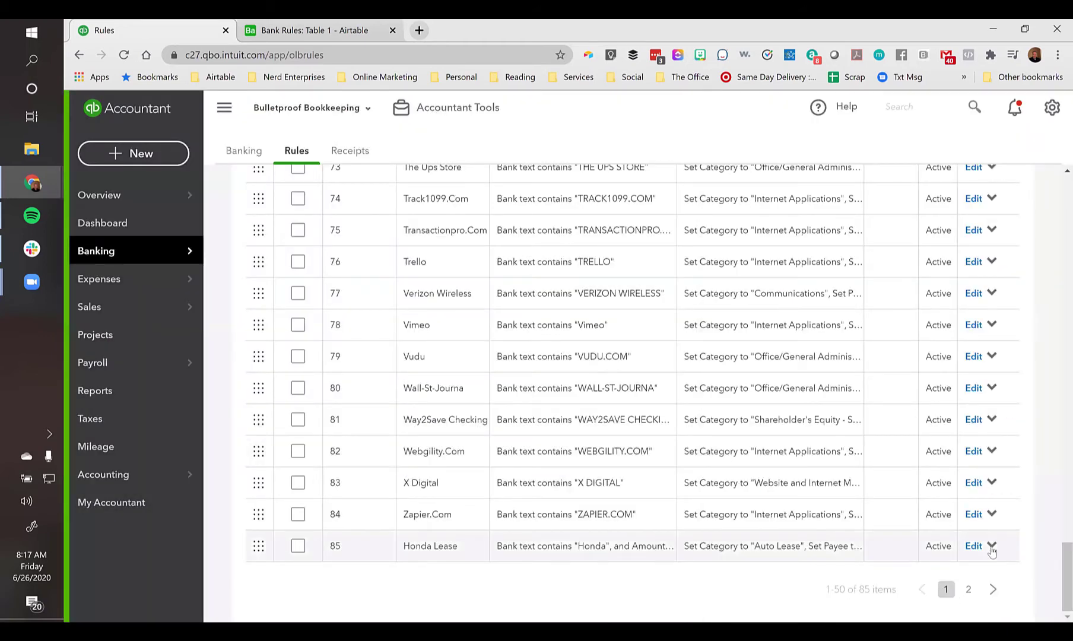
Copy the Honda Lease rule and name the new rule "Honda Repairs"
click(992, 546)
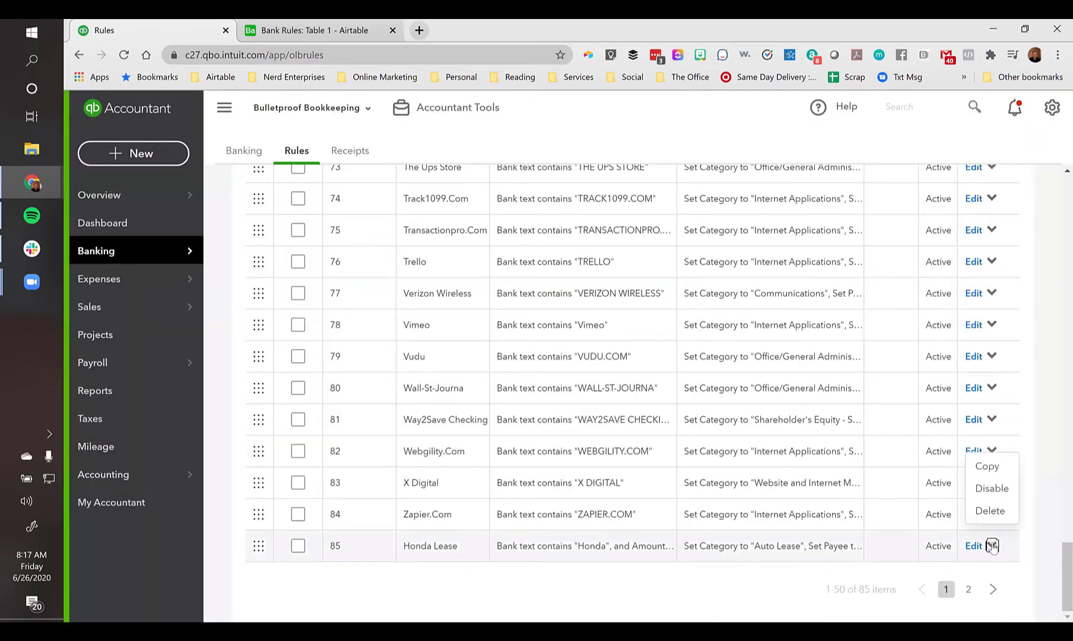
click(987, 466)
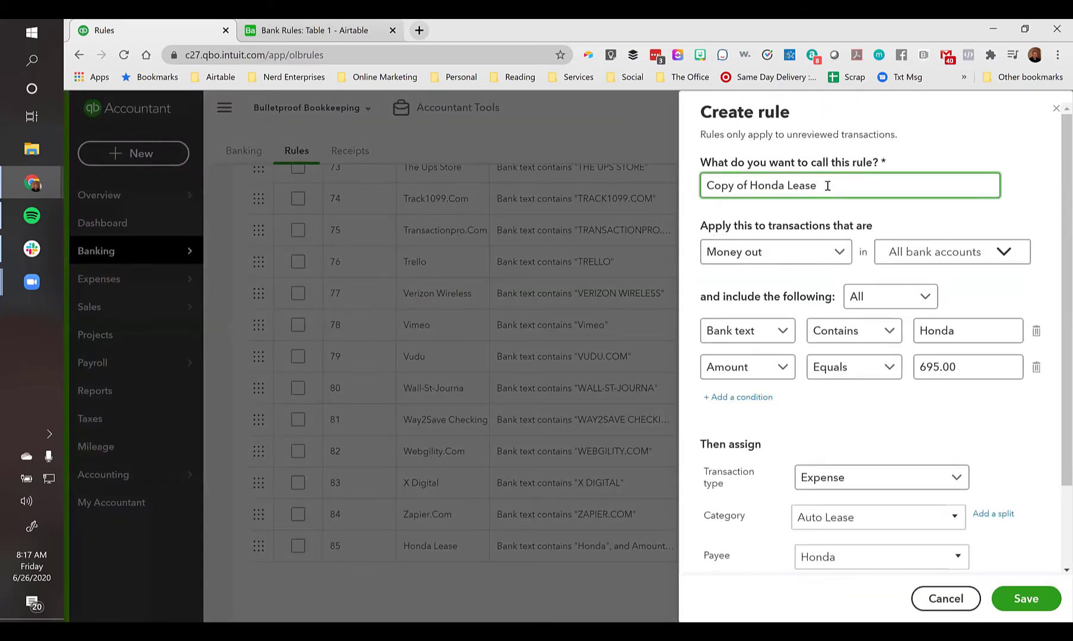
double_click(790, 188)
drag(749, 186, 706, 185)
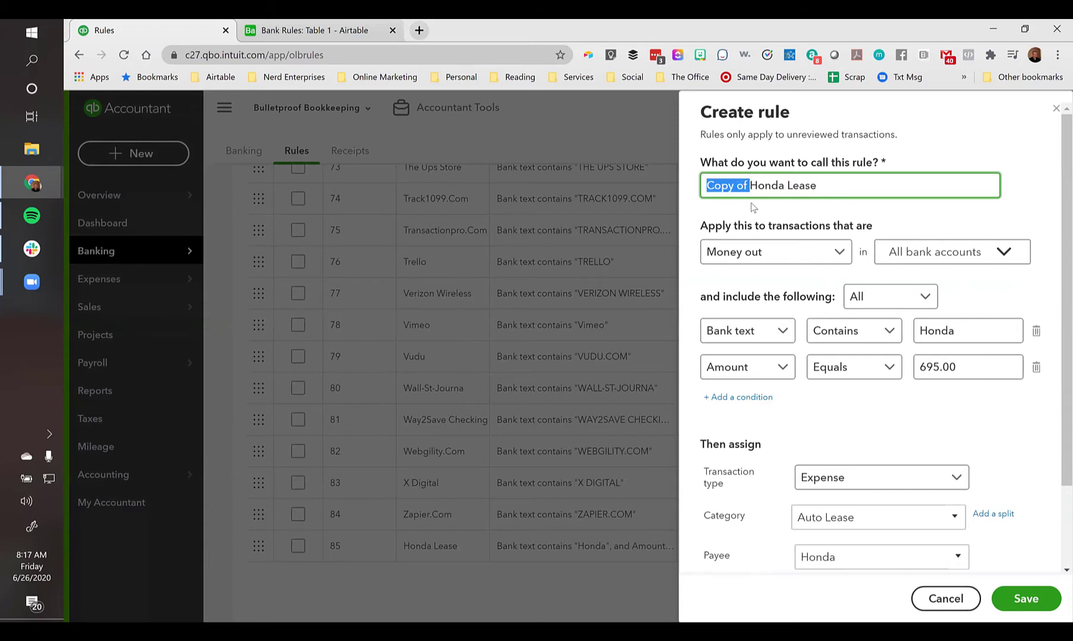
key(End)
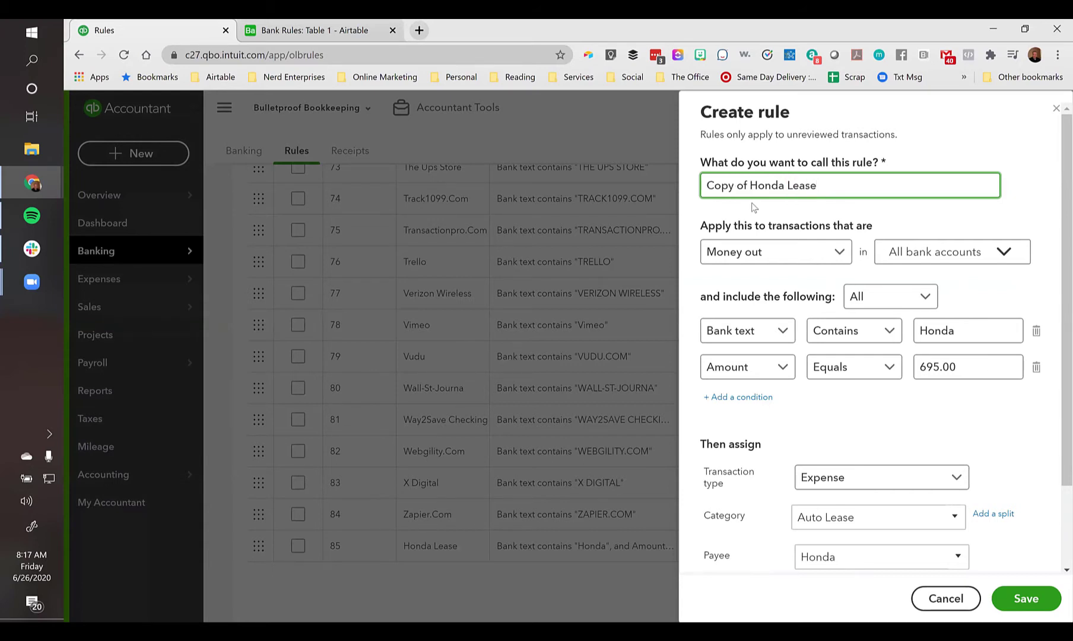
key(Delete)
key(Delete)
key(Delete)
key(Delete)
key(Delete)
key(Delete)
key(Delete)
key(Delete)
key(ctrl+shift+Left)
text(Reap)
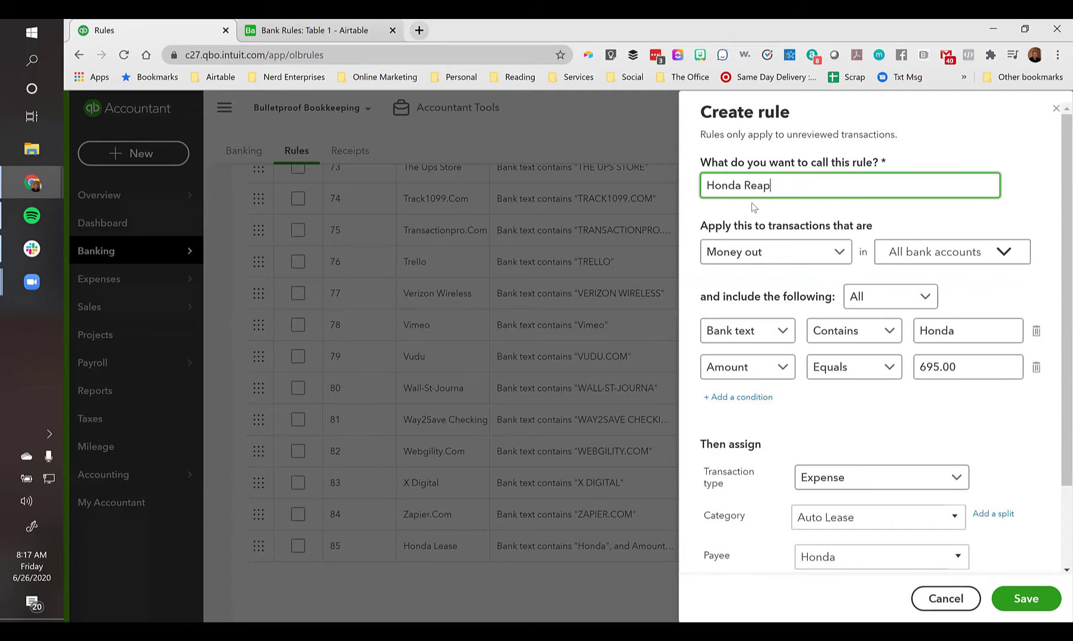
key(BackSpace)
key(BackSpace)
text(pairs)
Change the Honda Repairs rule's amount condition to "Doesn't equal", keeping the amount of 695.00
scroll(773, 391, down, 2)
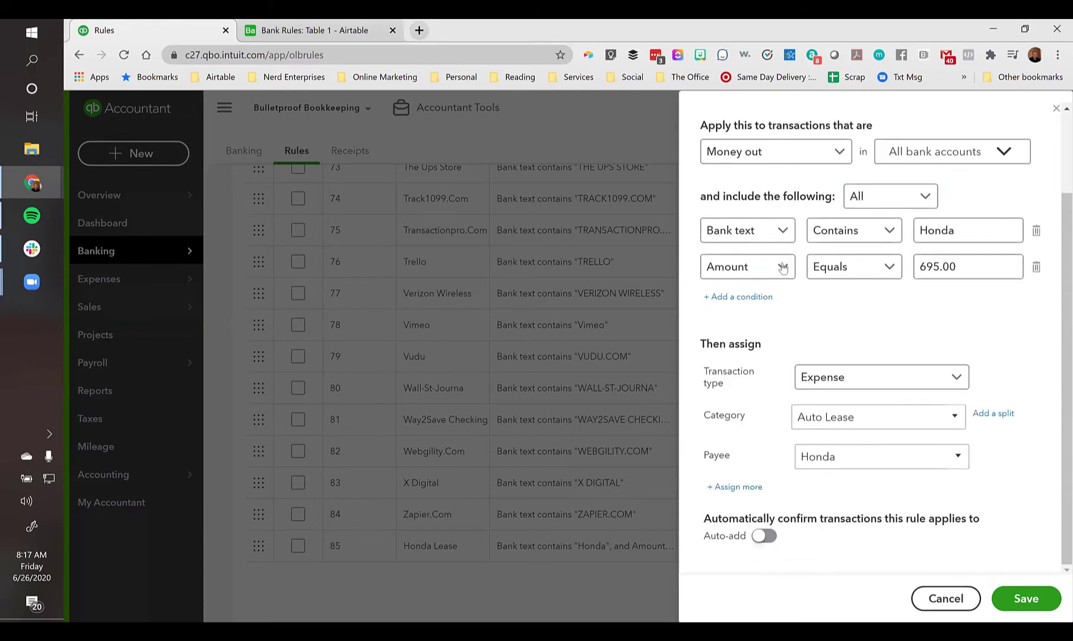
click(890, 272)
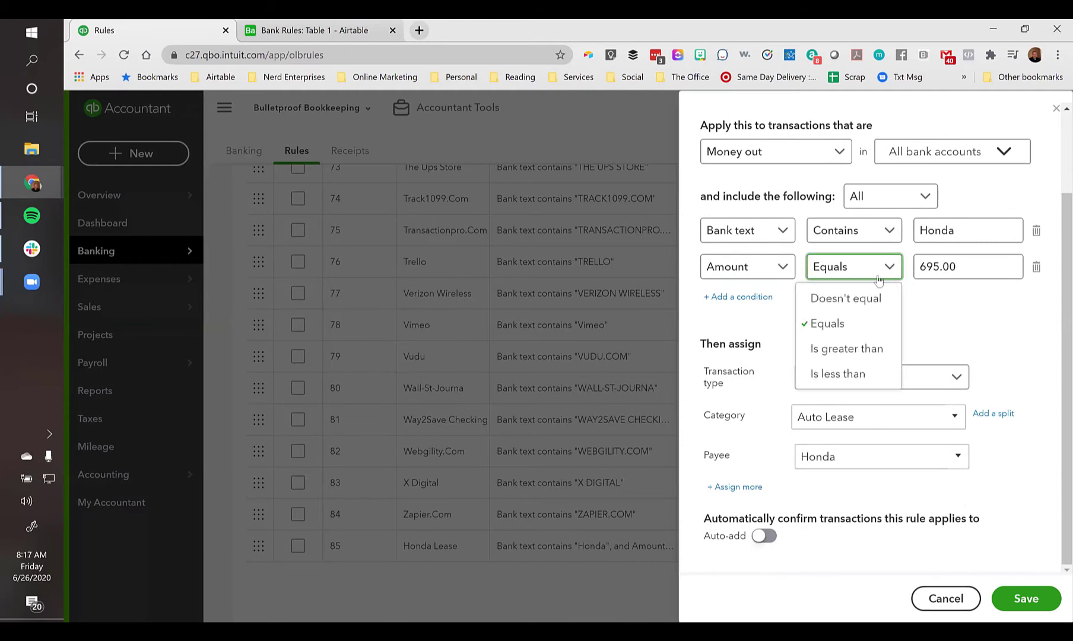
click(843, 296)
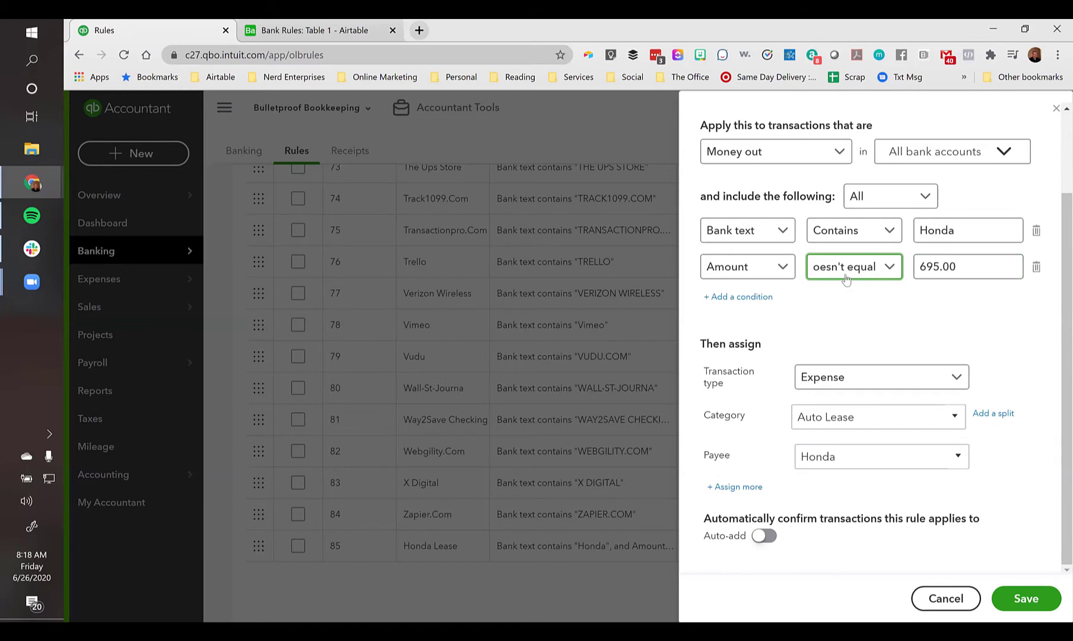
click(934, 271)
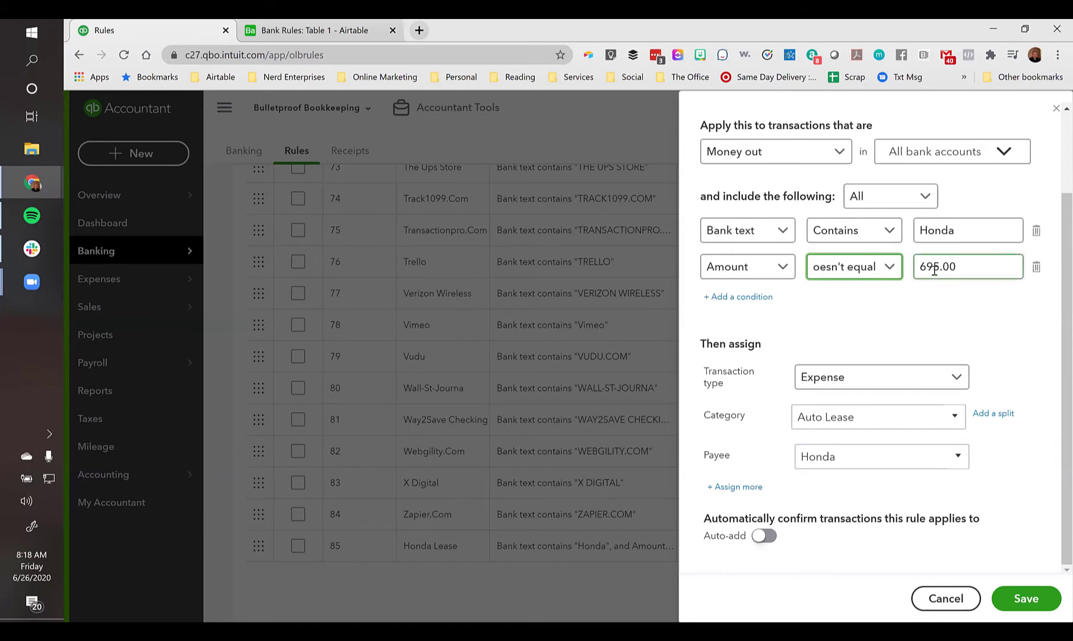
Set the Honda Repairs rule's category to the Auto expense account and save the rule
click(870, 416)
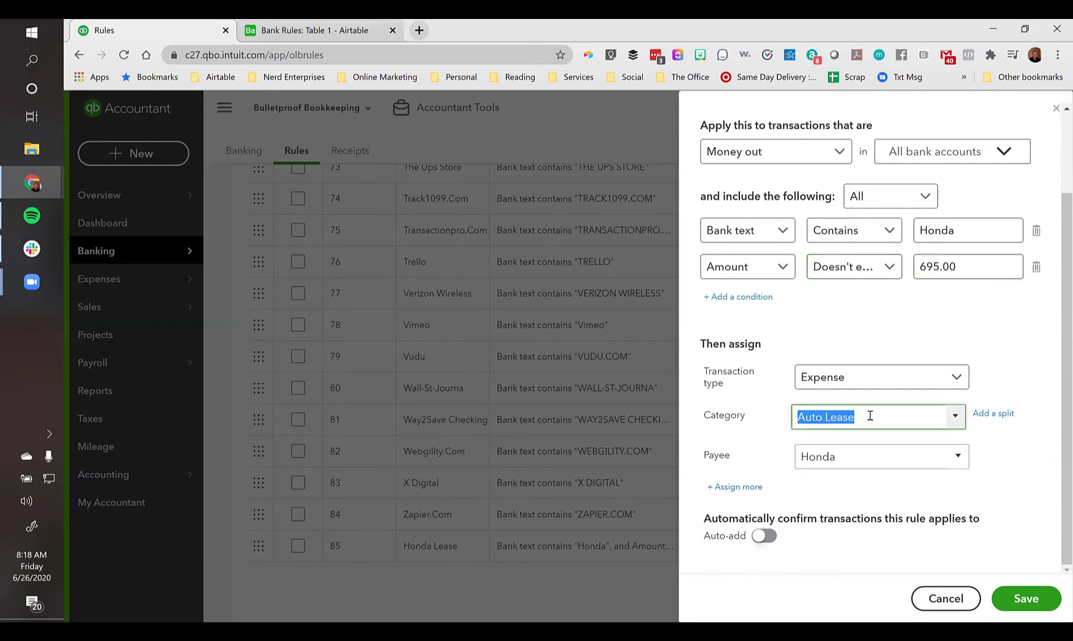
text(Aut)
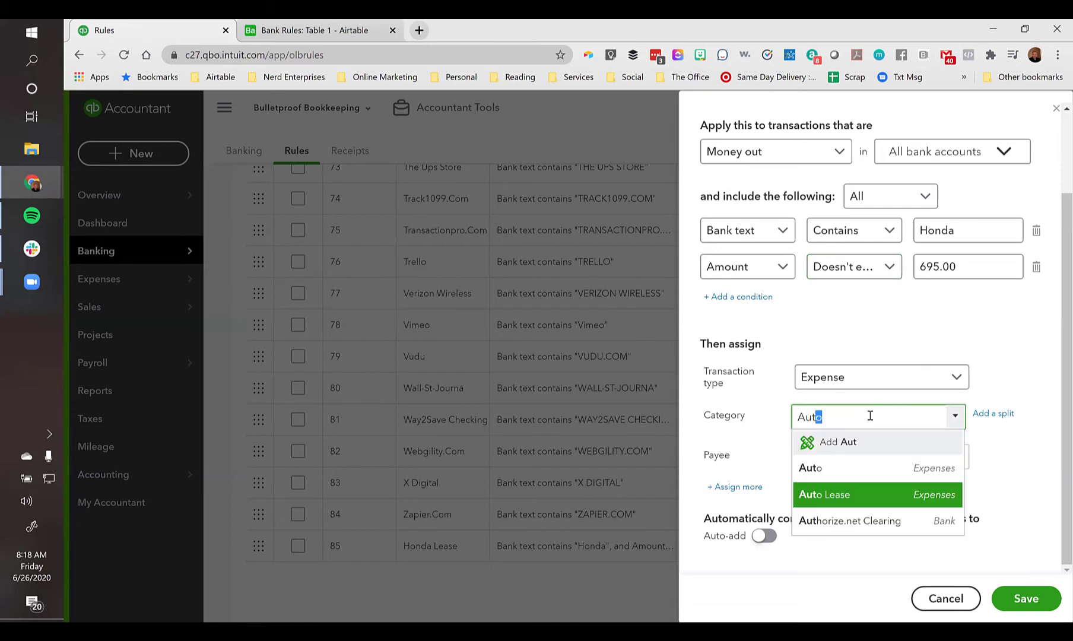
click(814, 469)
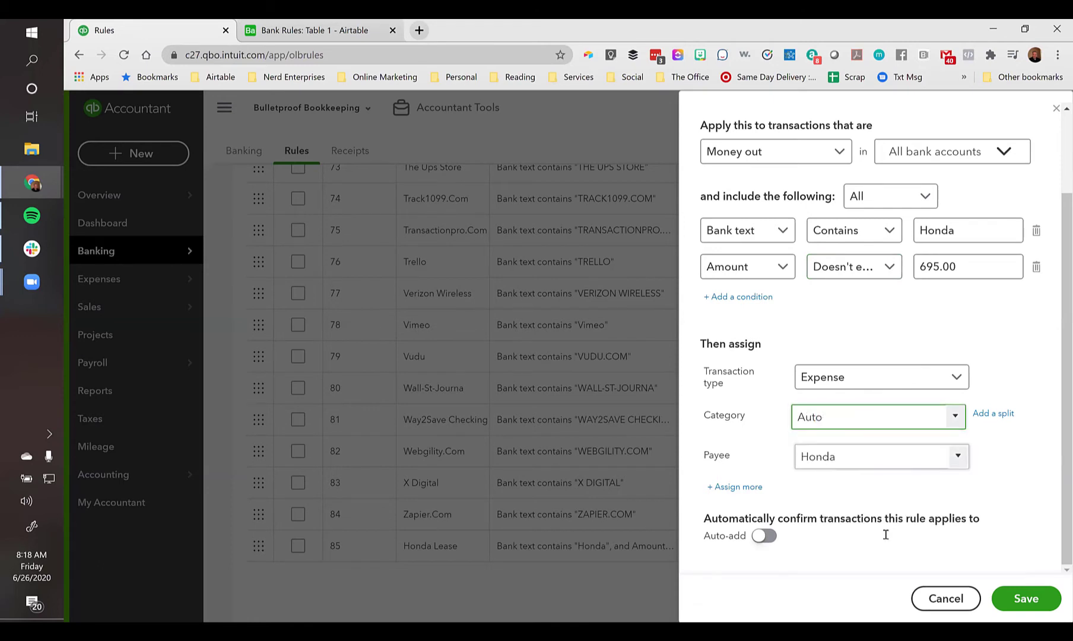
click(1027, 600)
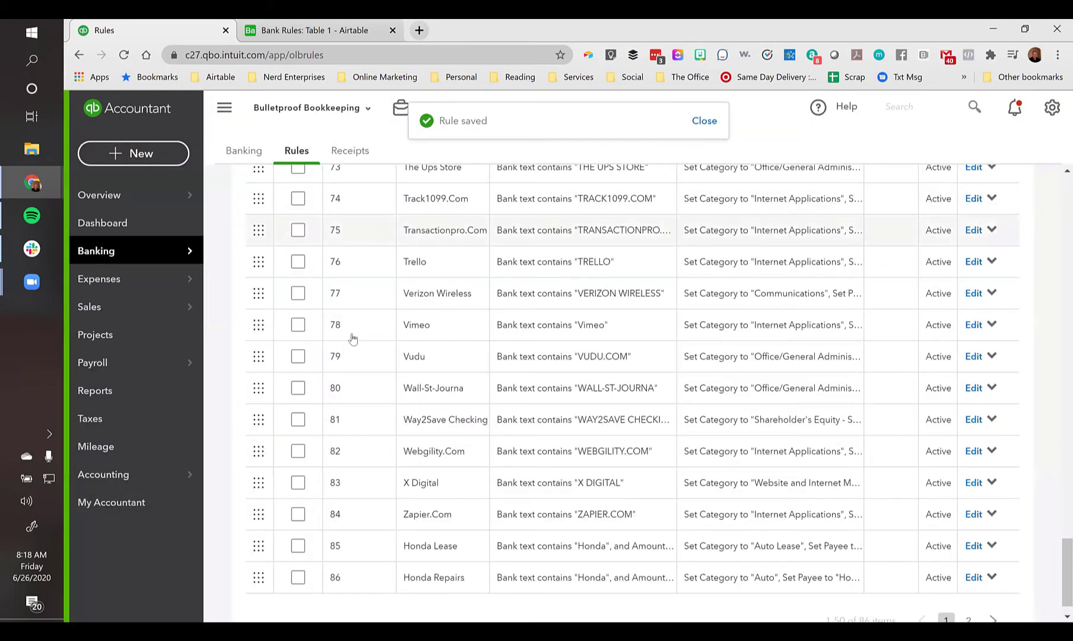
scroll(457, 455, down, 1)
scroll(458, 456, up, 5)
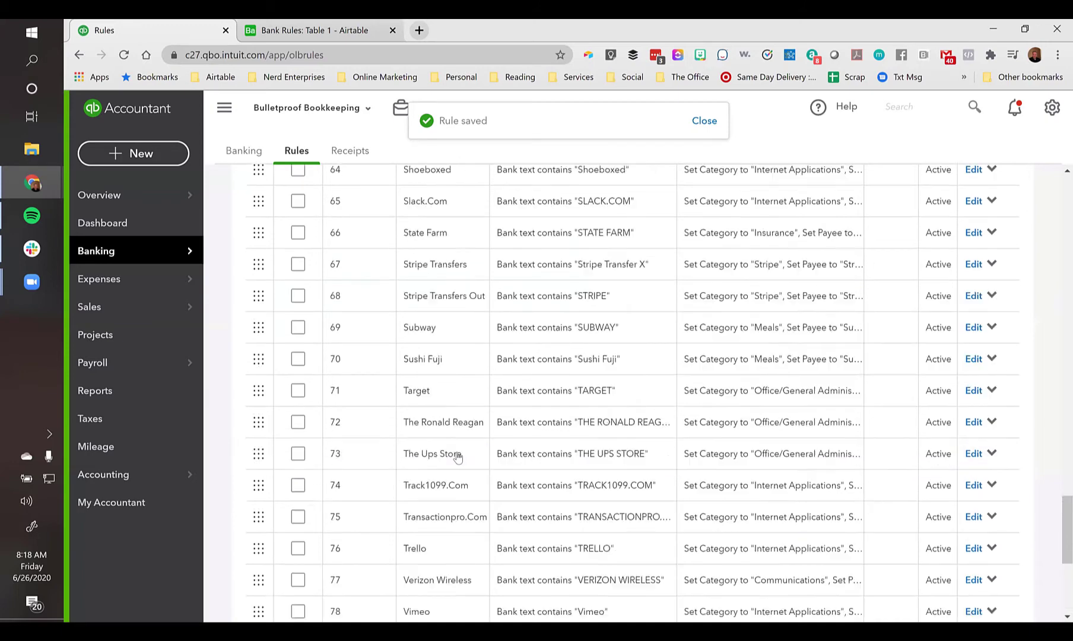
Export all bank rules to My Drive as Bulletproof_Bookkeeping_Bank_Feed_Rules.xls and dismiss the follow-up instructions
scroll(457, 455, up, 20)
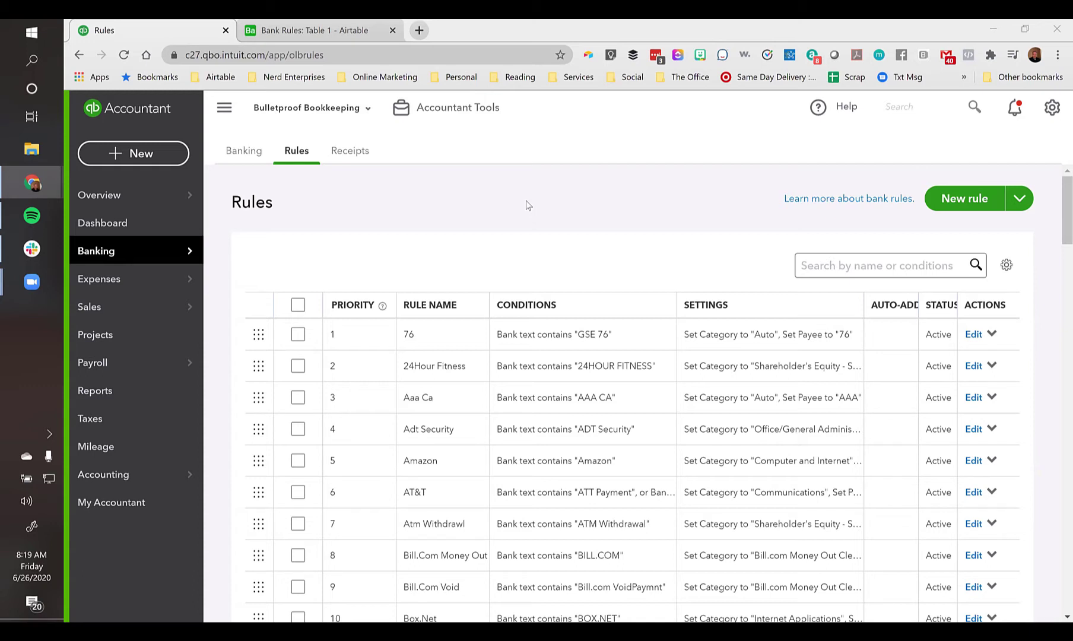
click(1018, 201)
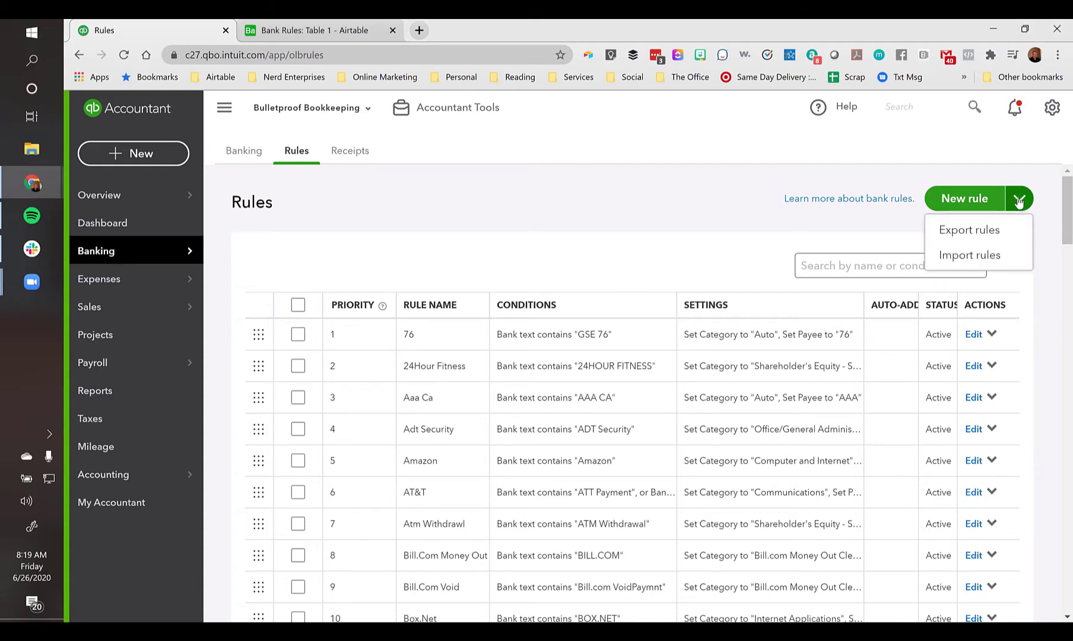
click(973, 232)
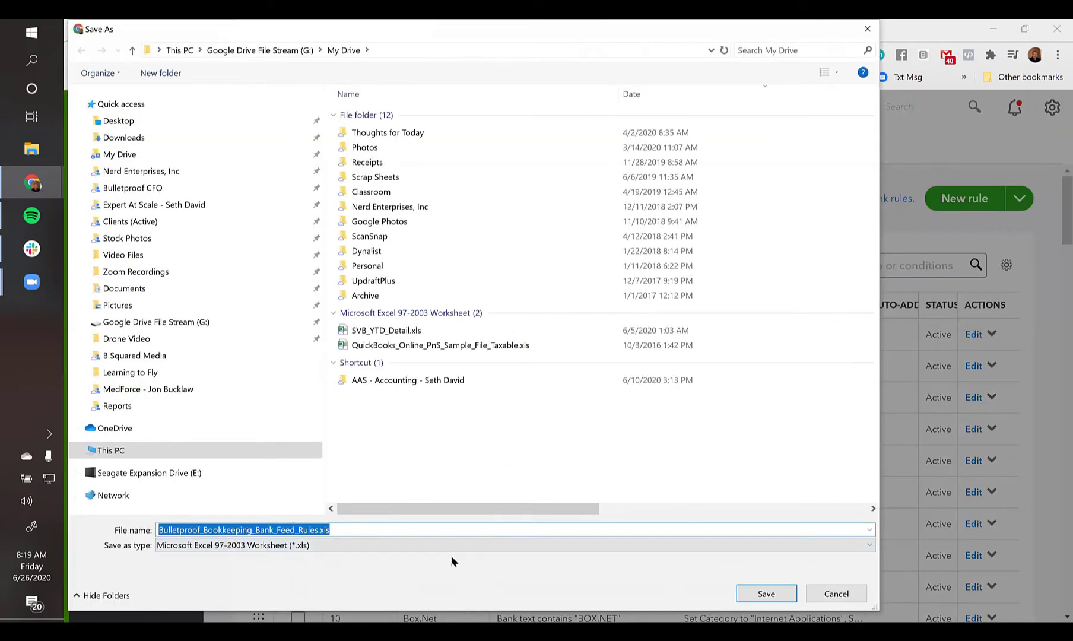
click(205, 530)
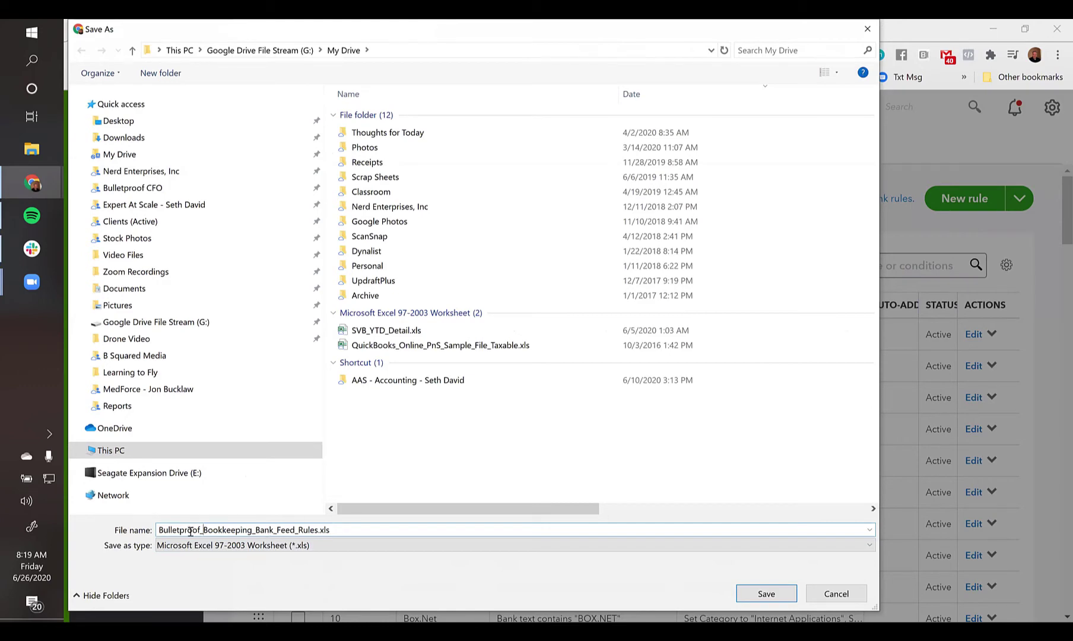
click(766, 594)
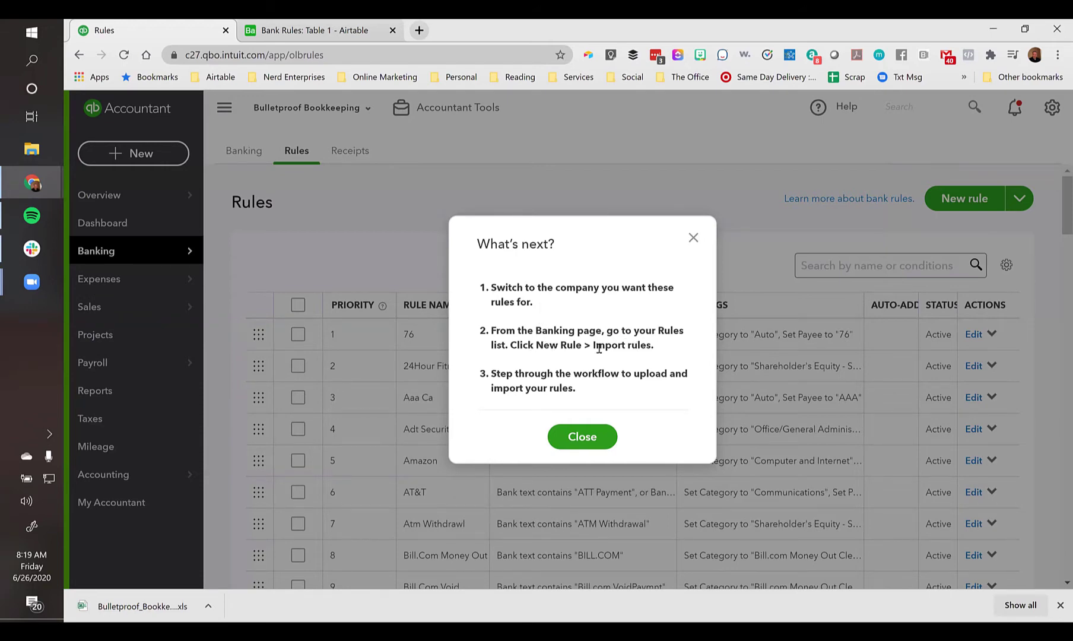
click(694, 240)
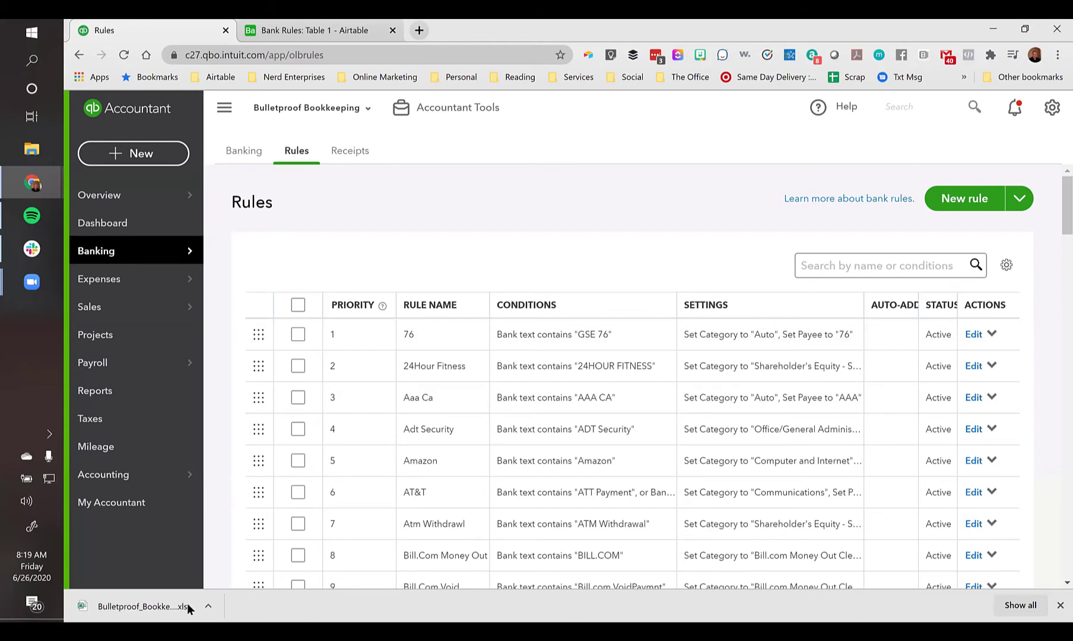
Open the exported rules file in Excel, bring its window fully into view, maximize it and enable editing
click(127, 606)
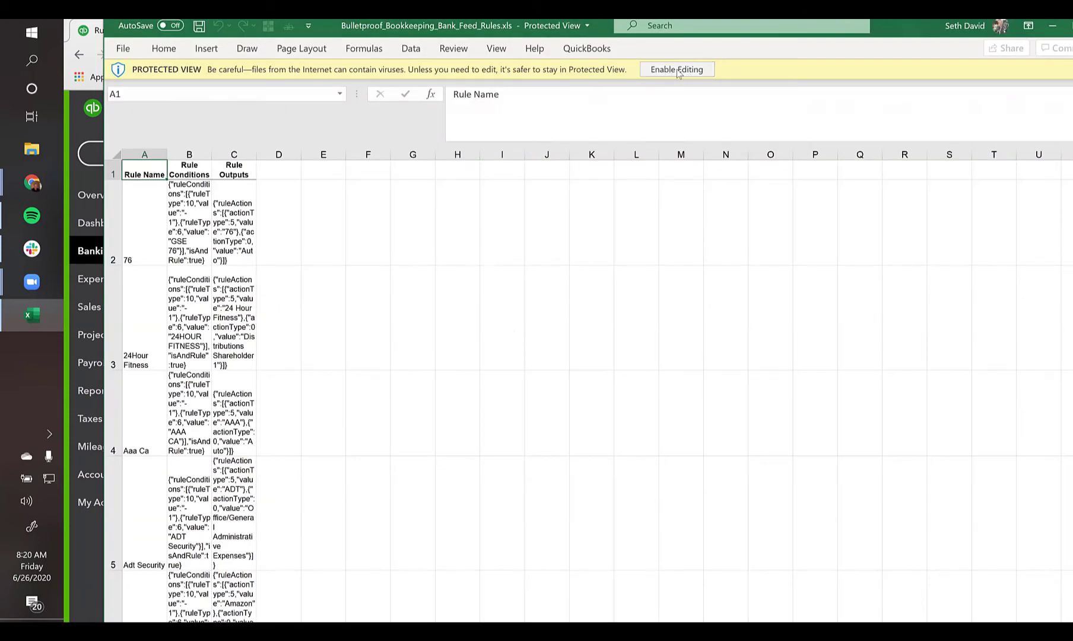
drag(105, 20, 206, 106)
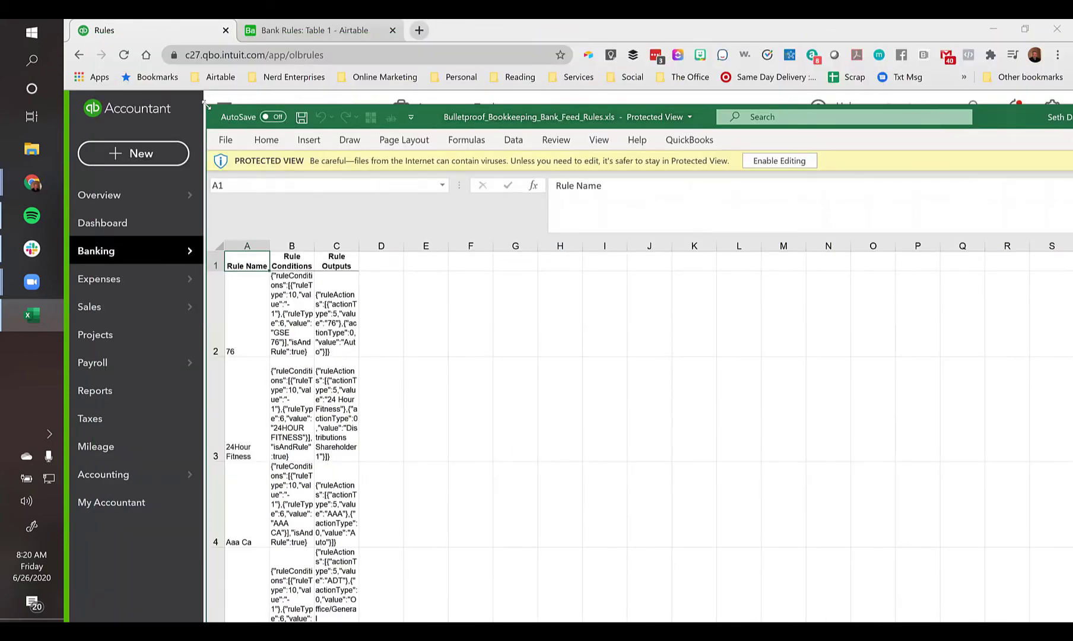
drag(209, 113, 605, 245)
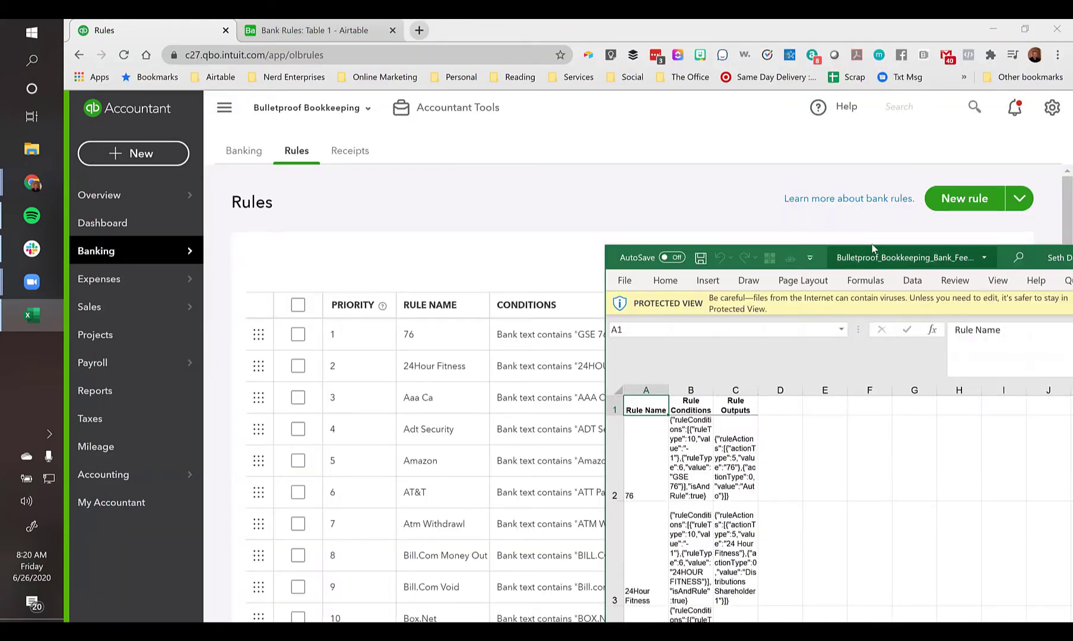
drag(872, 248, 796, 80)
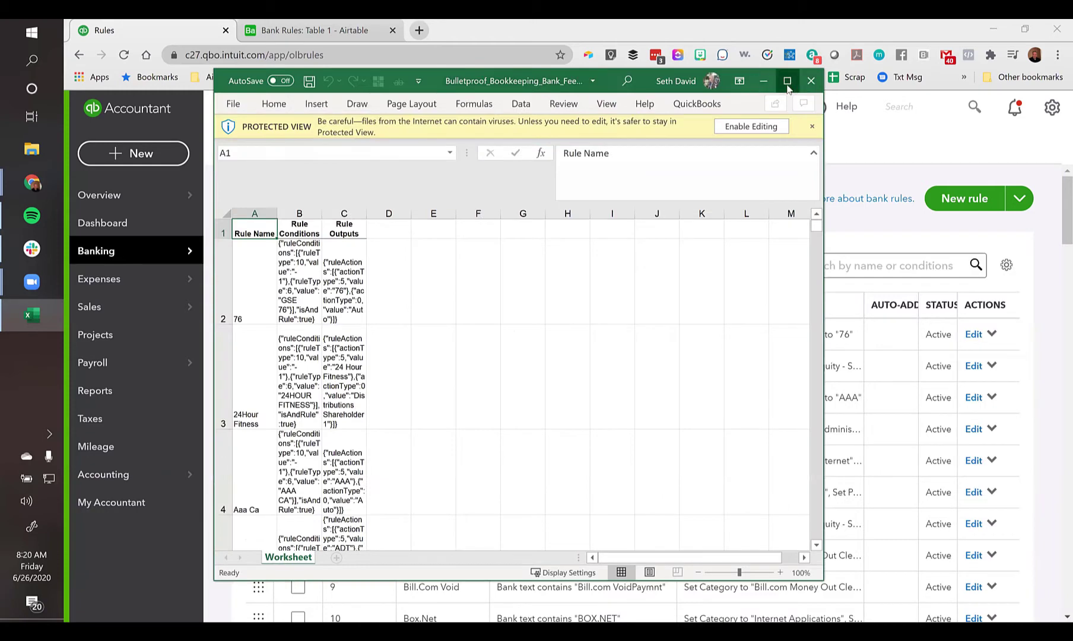
click(790, 84)
click(631, 74)
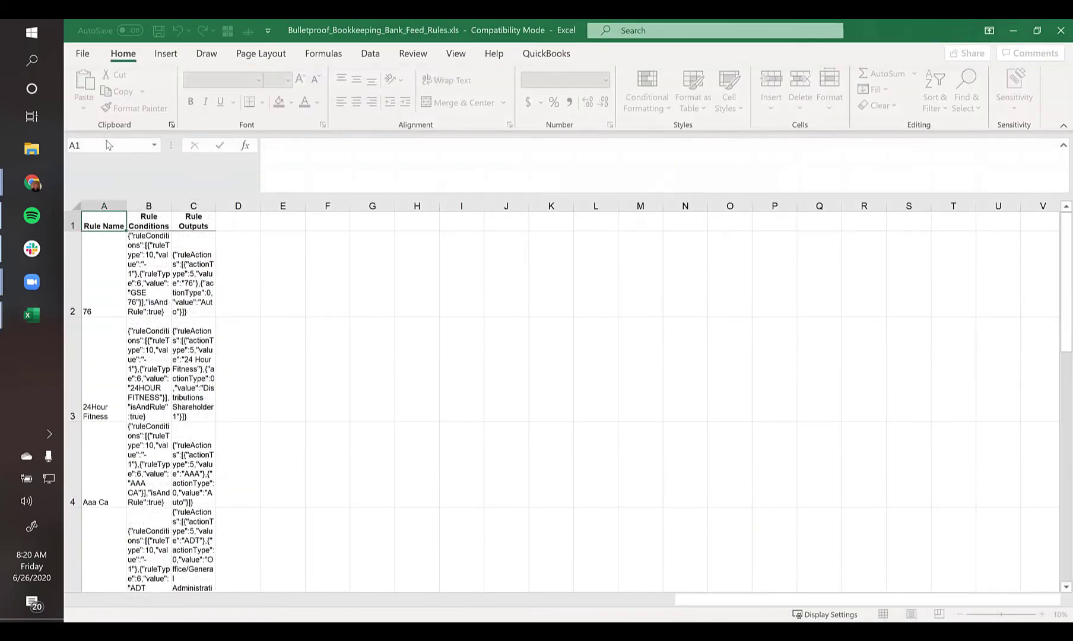
Turn off text wrapping for the whole worksheet and autofit the widths of all columns
click(75, 204)
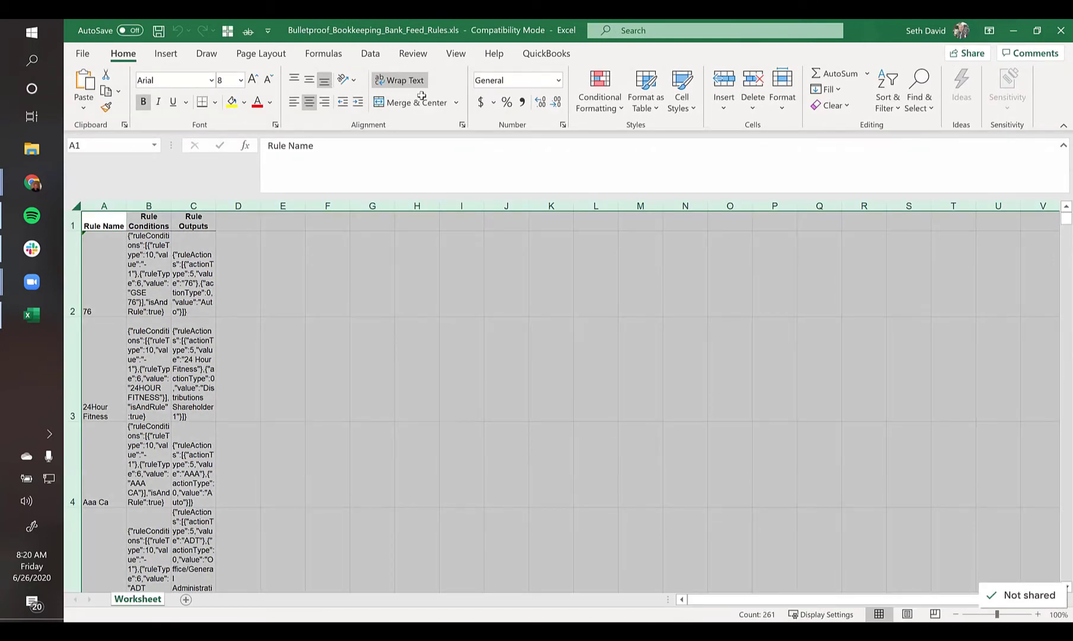
click(402, 81)
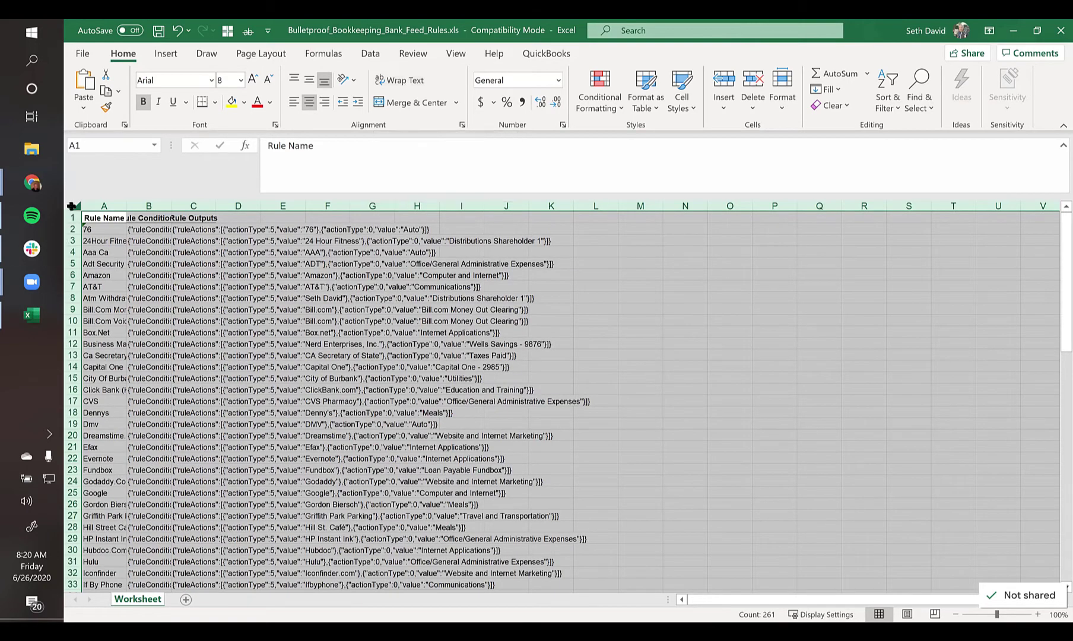
double_click(127, 205)
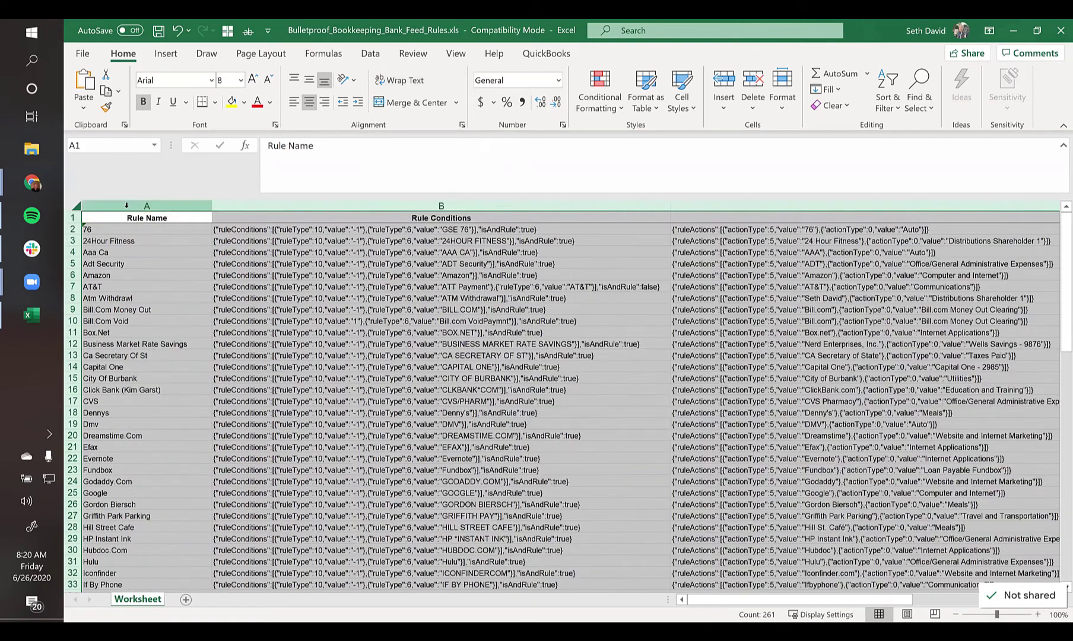
Examine how the exported worksheet stores each rule's name, conditions and outputs across its three columns
click(128, 230)
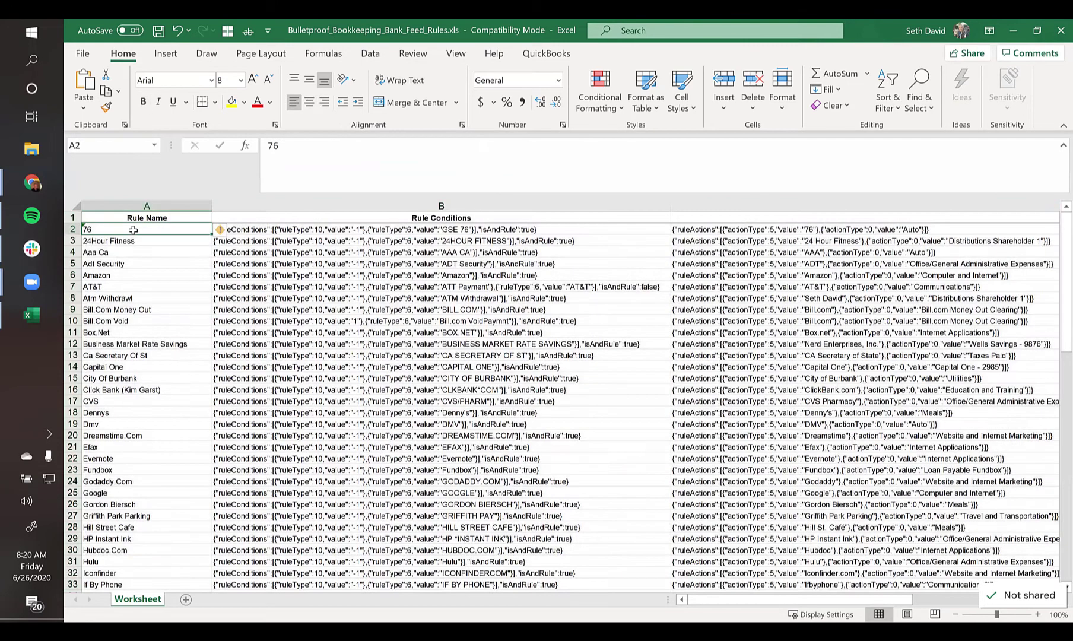
click(126, 243)
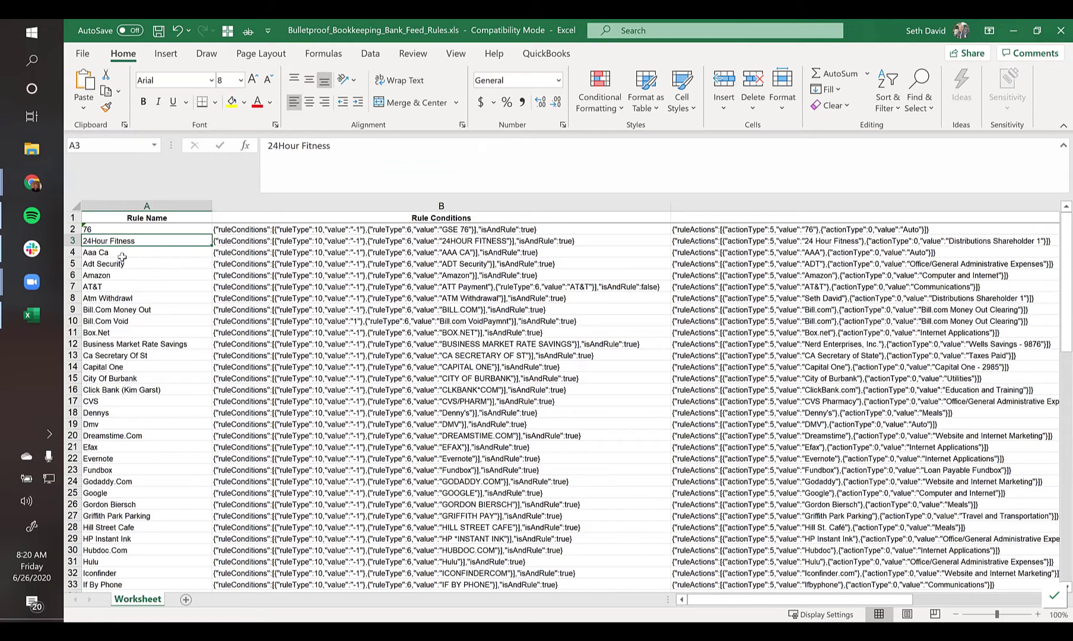
click(967, 231)
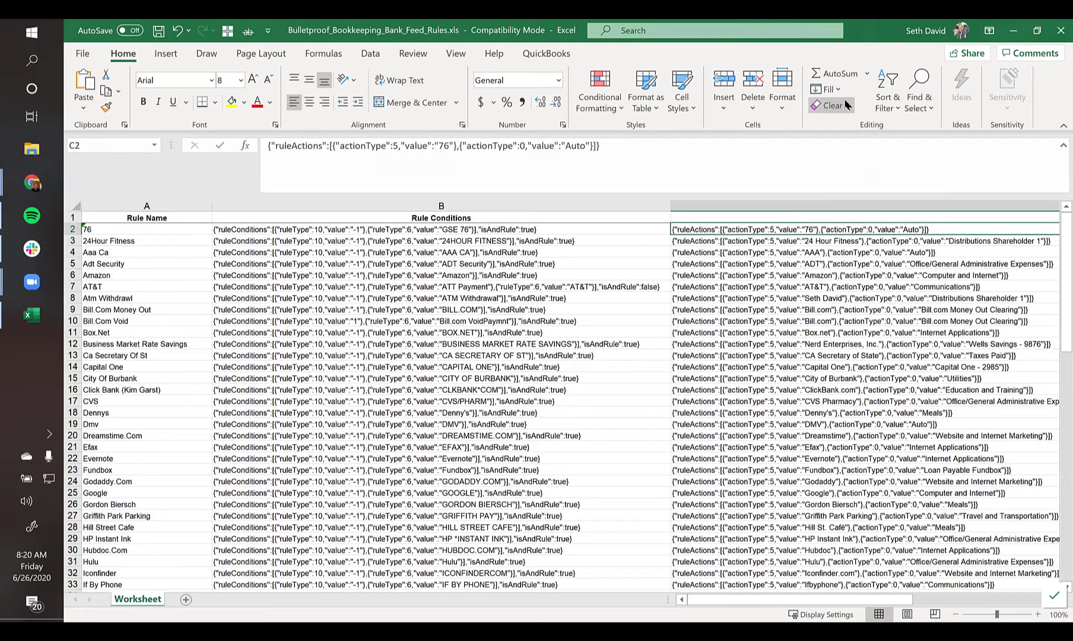
key(Up)
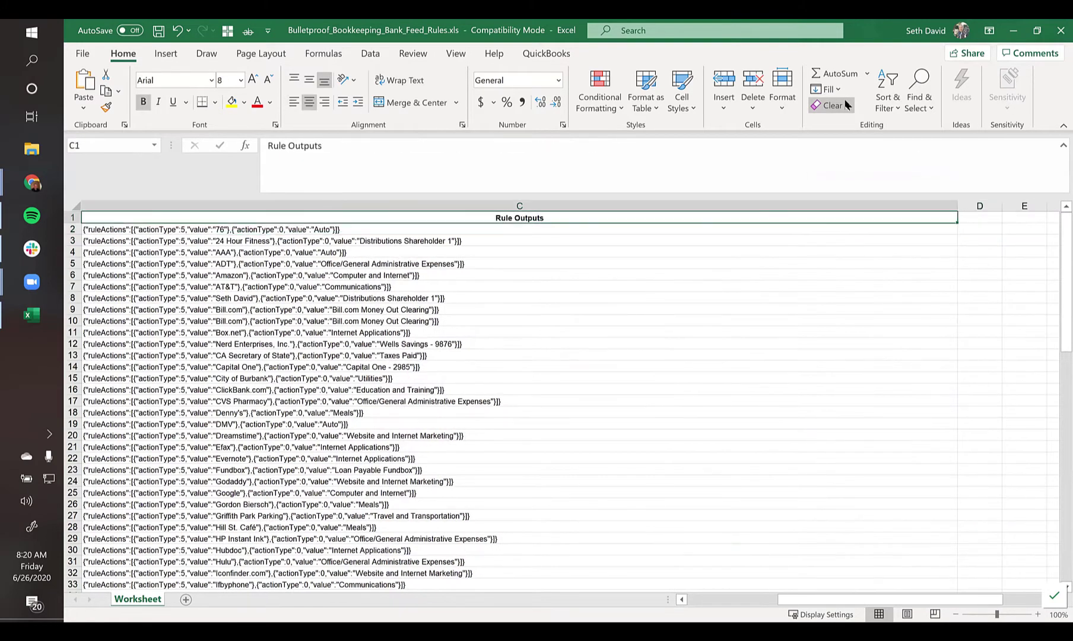
key(Left)
key(Left)
key(Right)
key(Down)
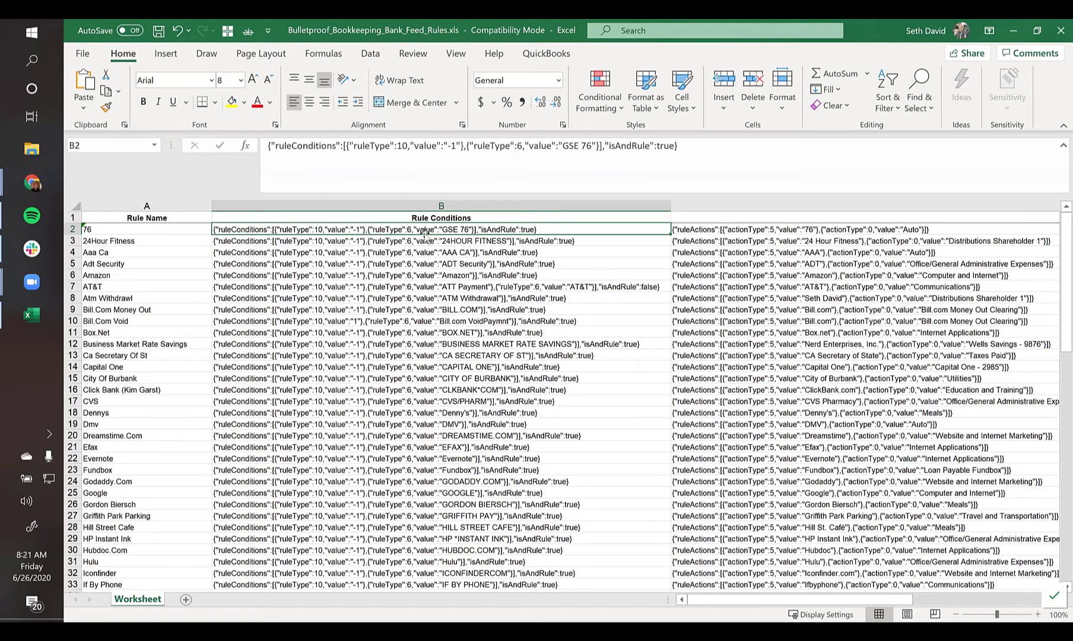
click(529, 239)
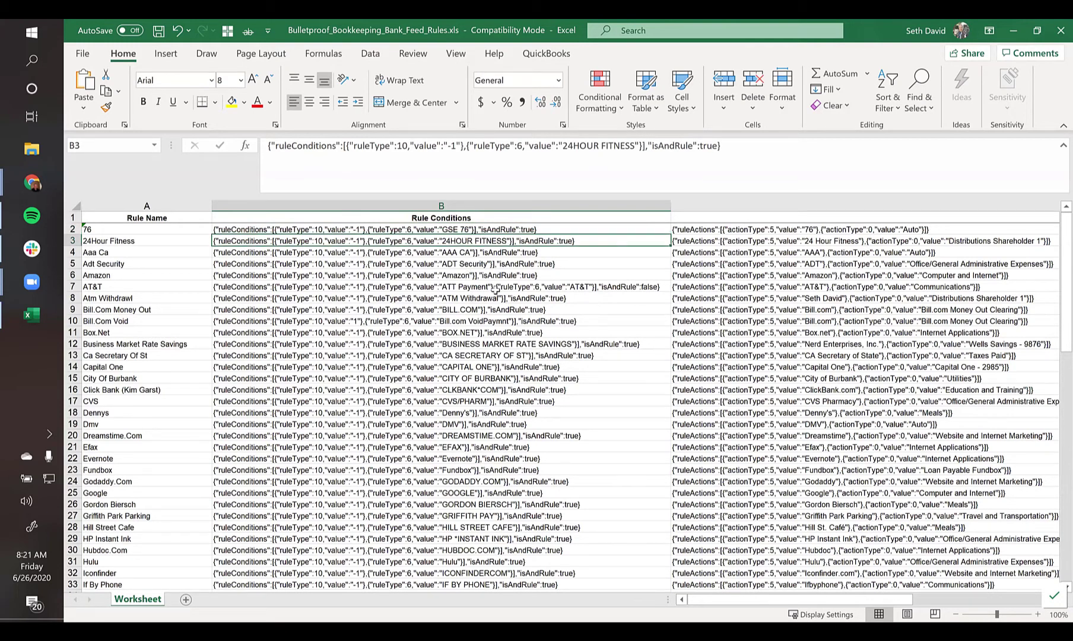
Sort the exported rules in ascending order by rule name
click(155, 232)
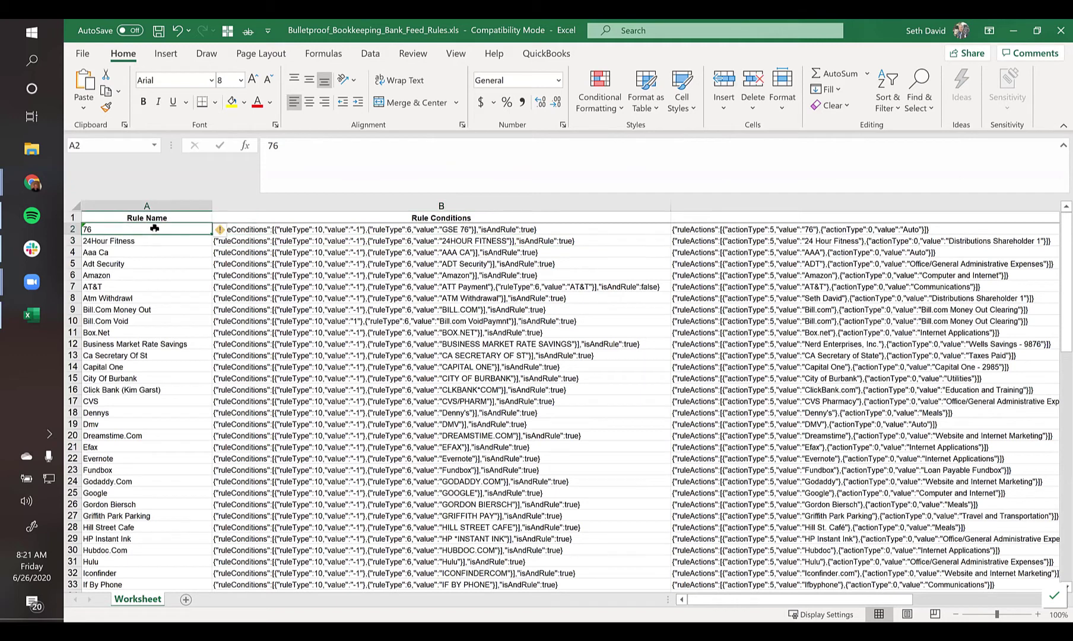
click(370, 54)
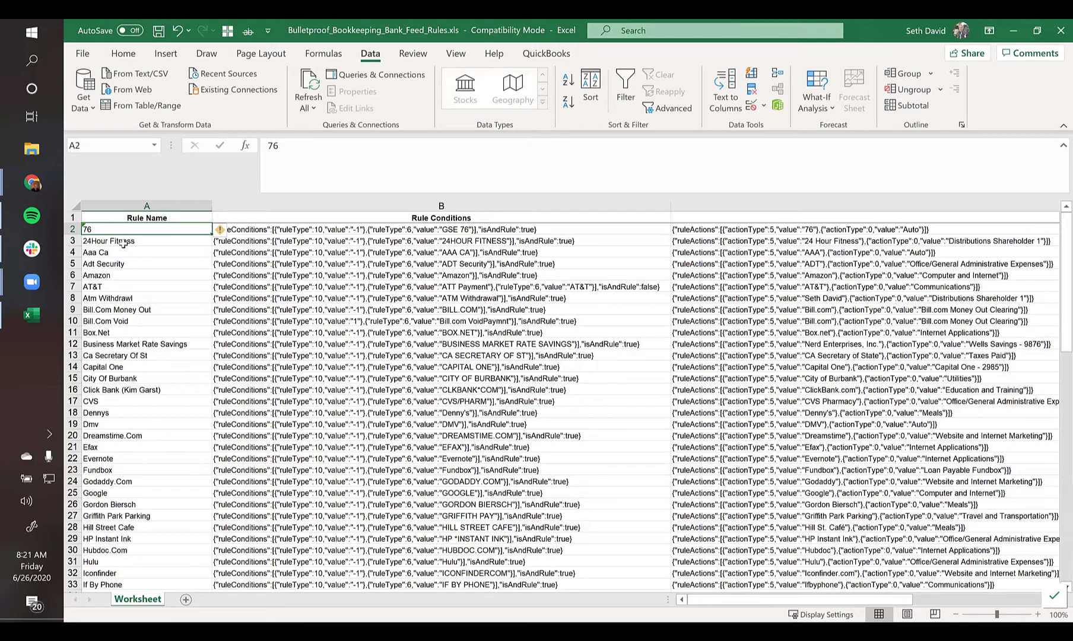
click(568, 82)
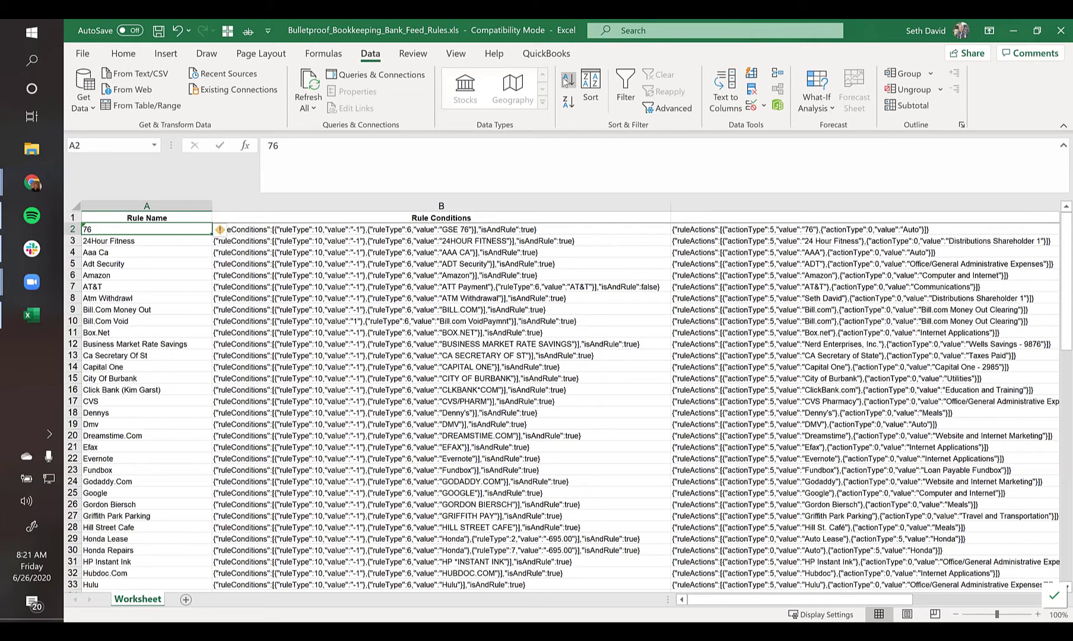
Review the sorted rules through the last row, checking the Honda Lease and Honda Repairs rows and the first rule's outputs
click(121, 240)
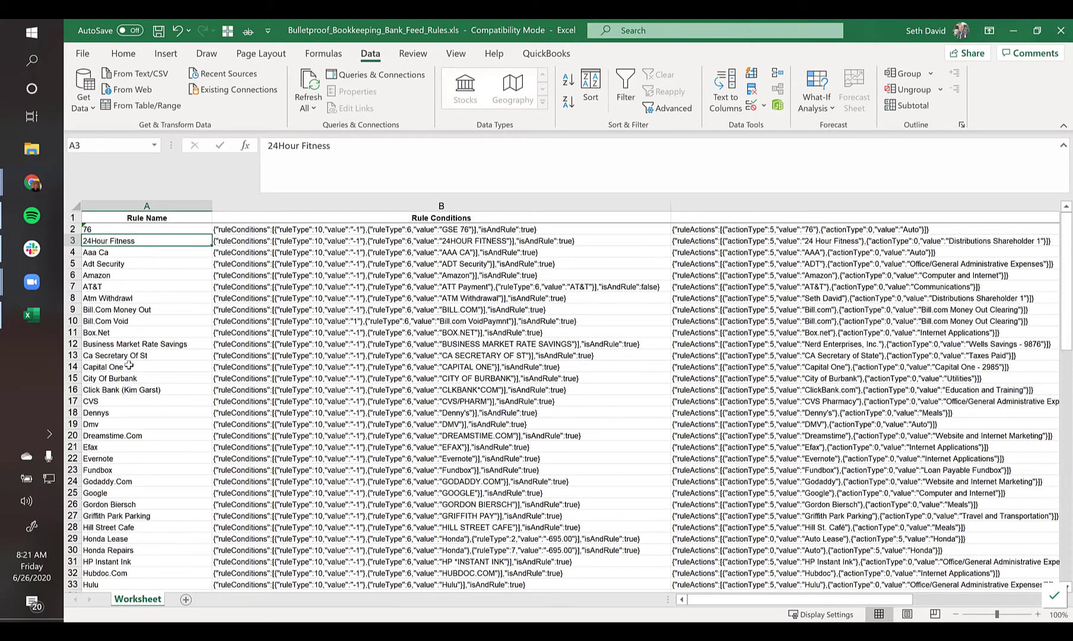
scroll(105, 284, down, 3)
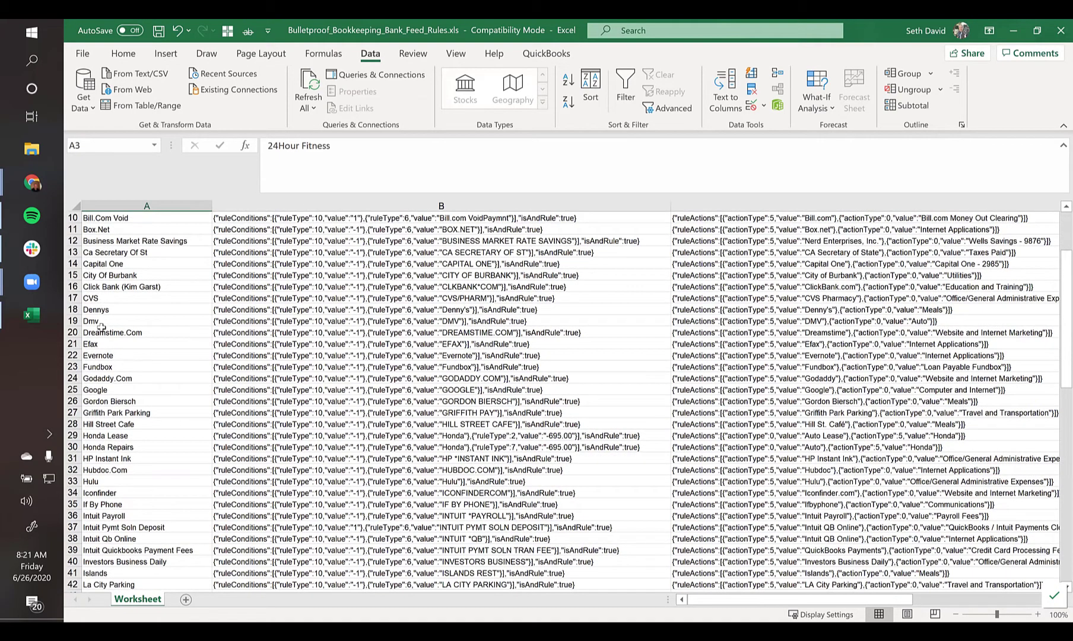
click(101, 331)
scroll(104, 348, down, 3)
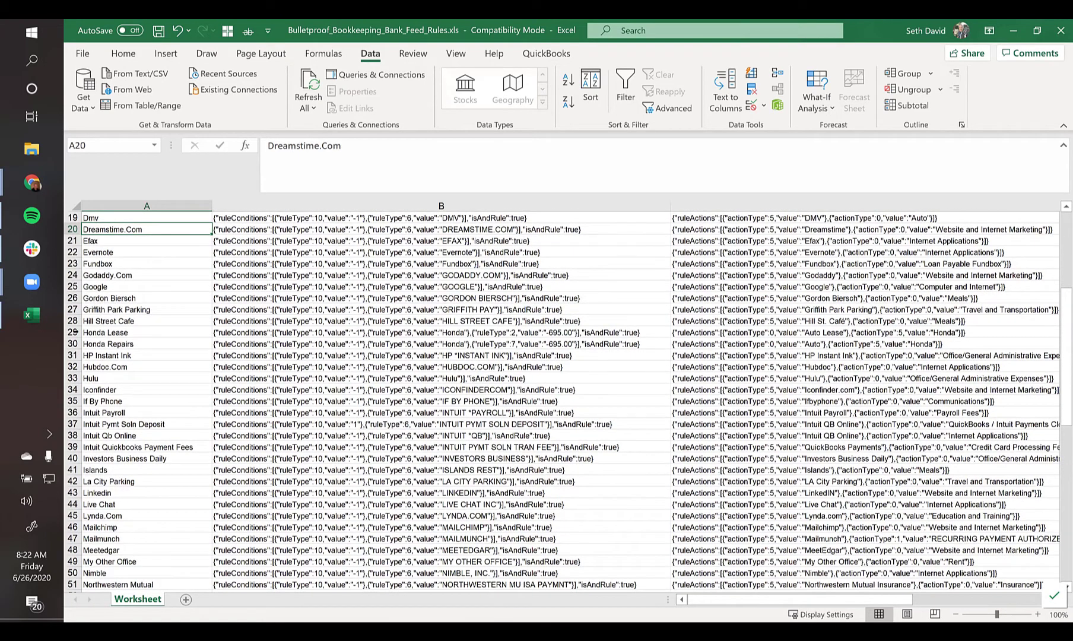
drag(72, 332, 72, 344)
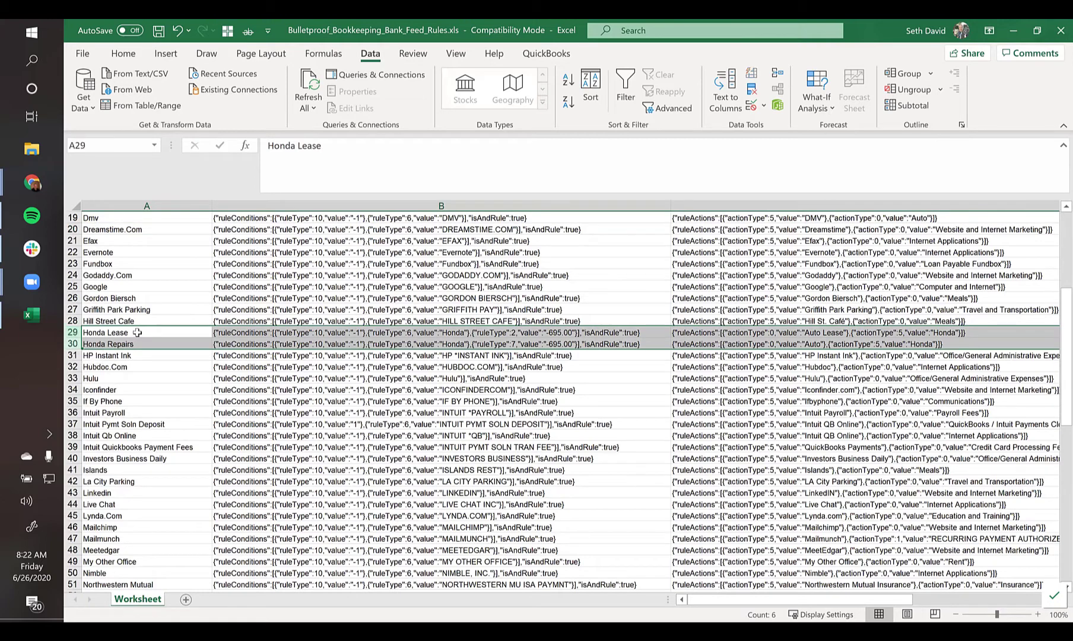
scroll(153, 401, down, 8)
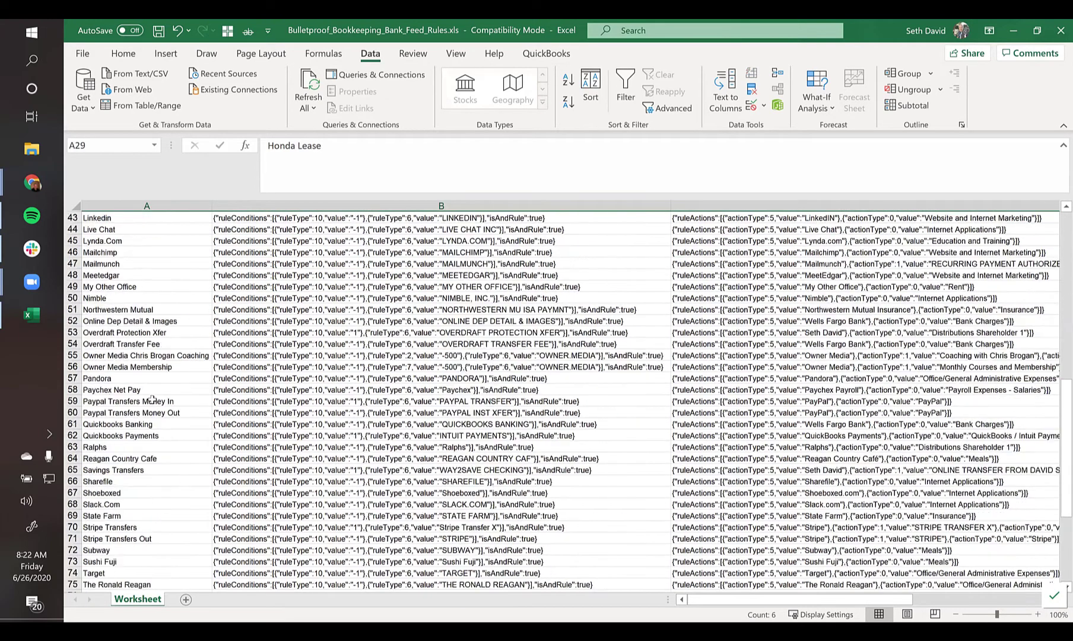
scroll(153, 401, down, 9)
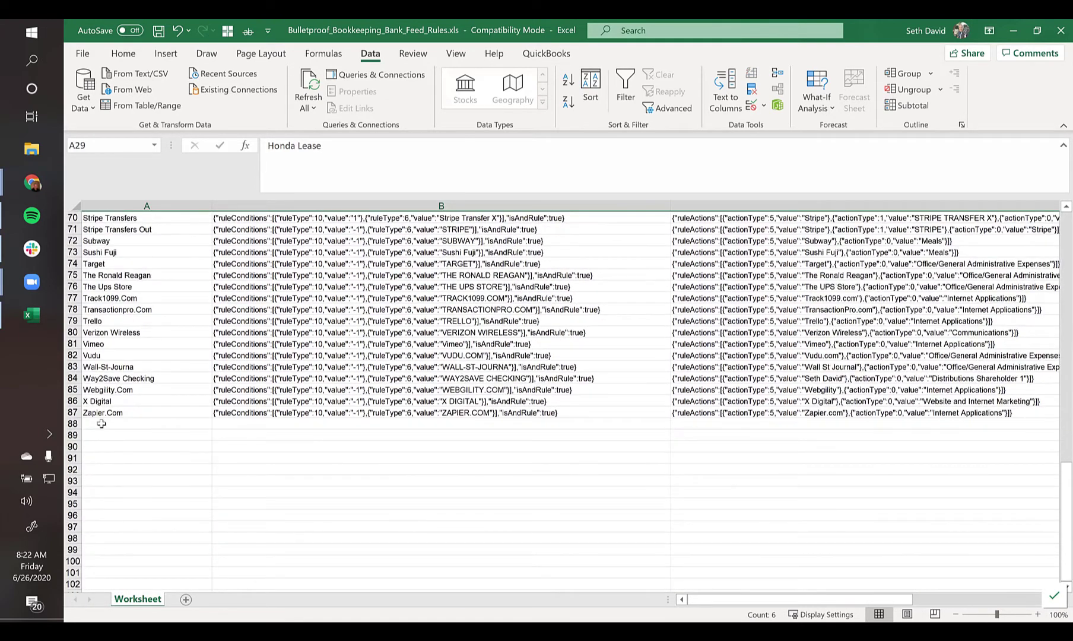
click(101, 423)
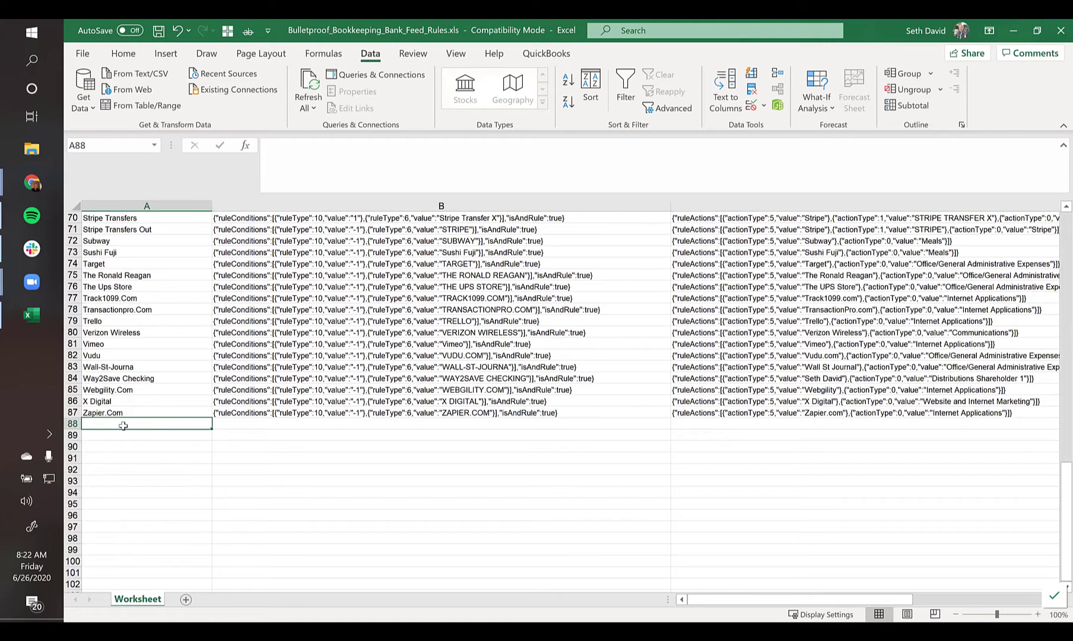
click(118, 416)
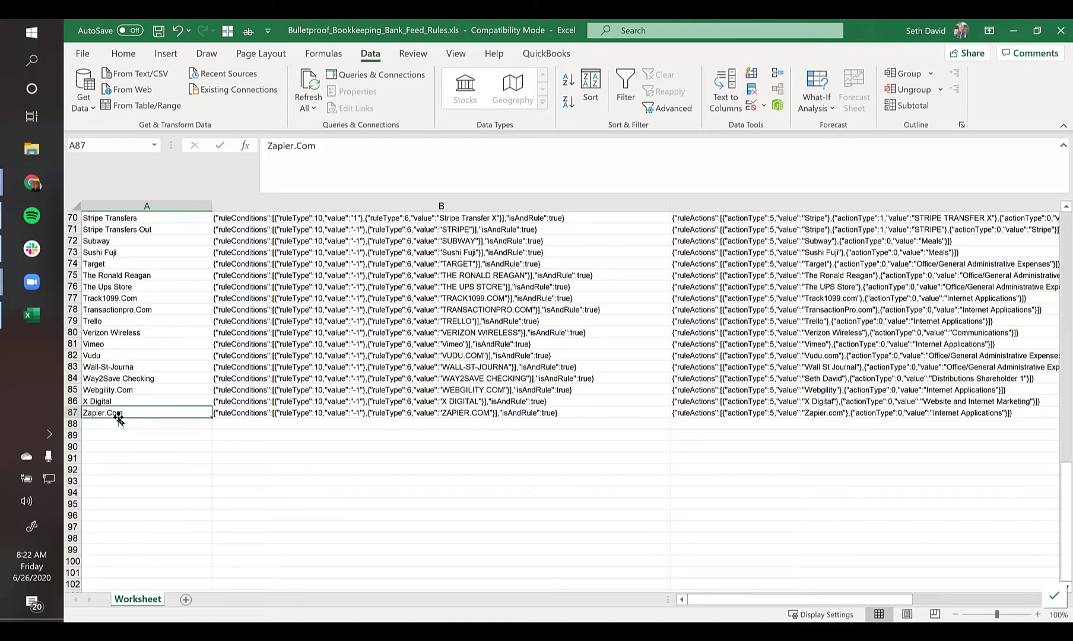
key(ctrl+Home)
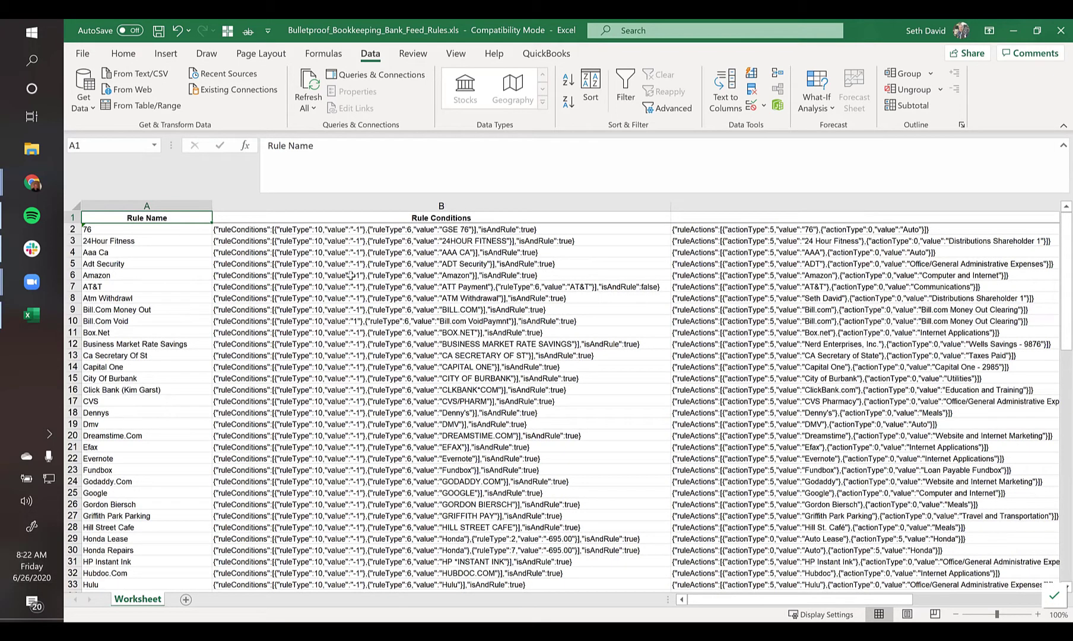
click(890, 231)
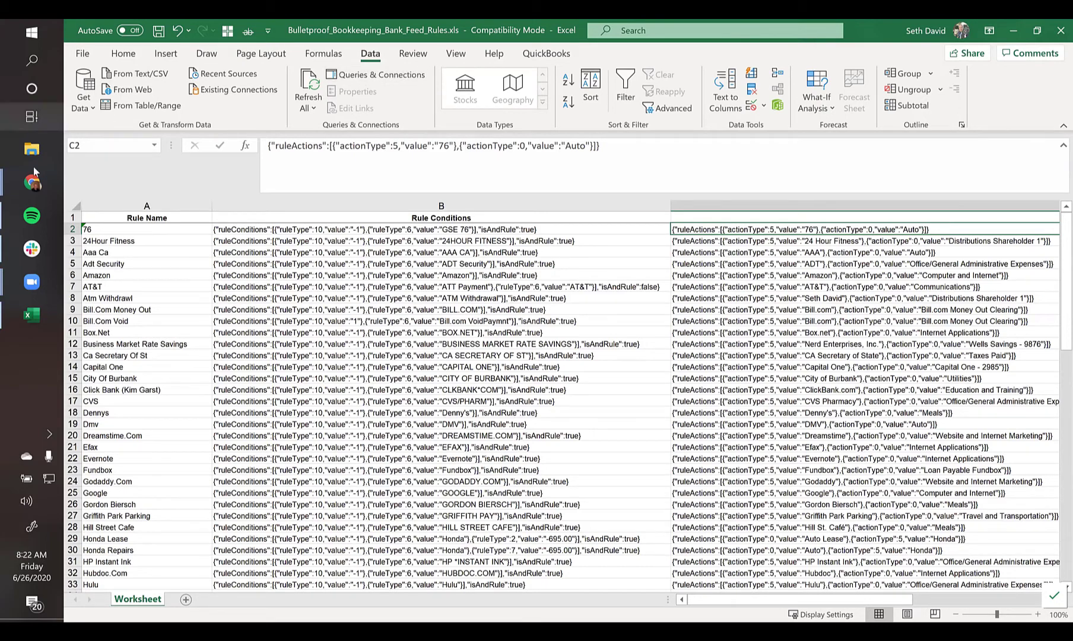
Switch to the QuickBooks Online rules list, select every rule, and look over the batch, export and import actions
mouse_move(34, 183)
click(132, 237)
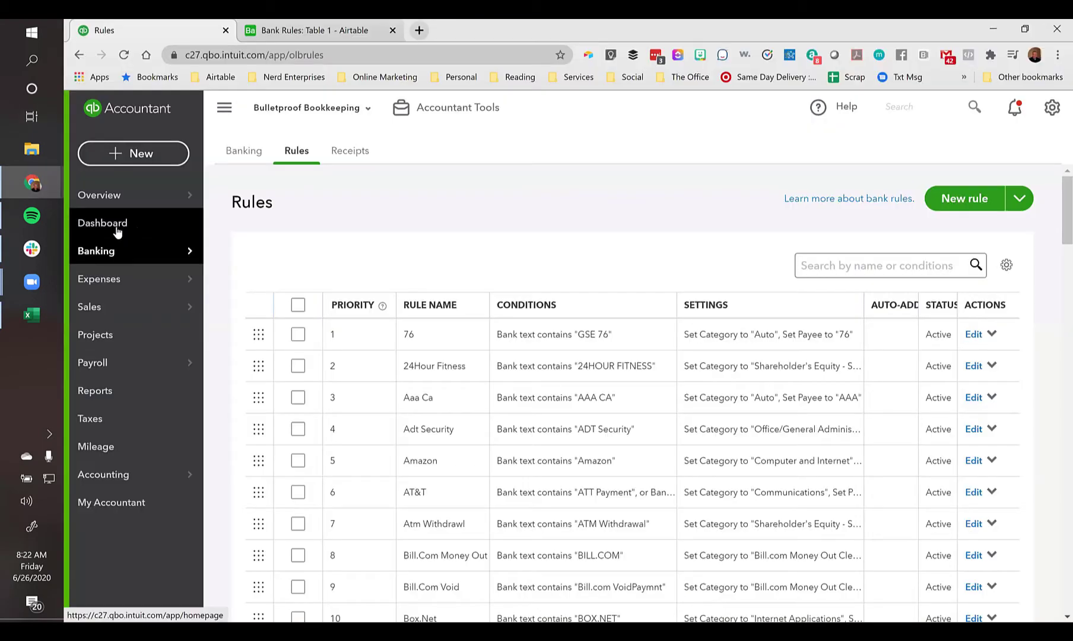
click(298, 306)
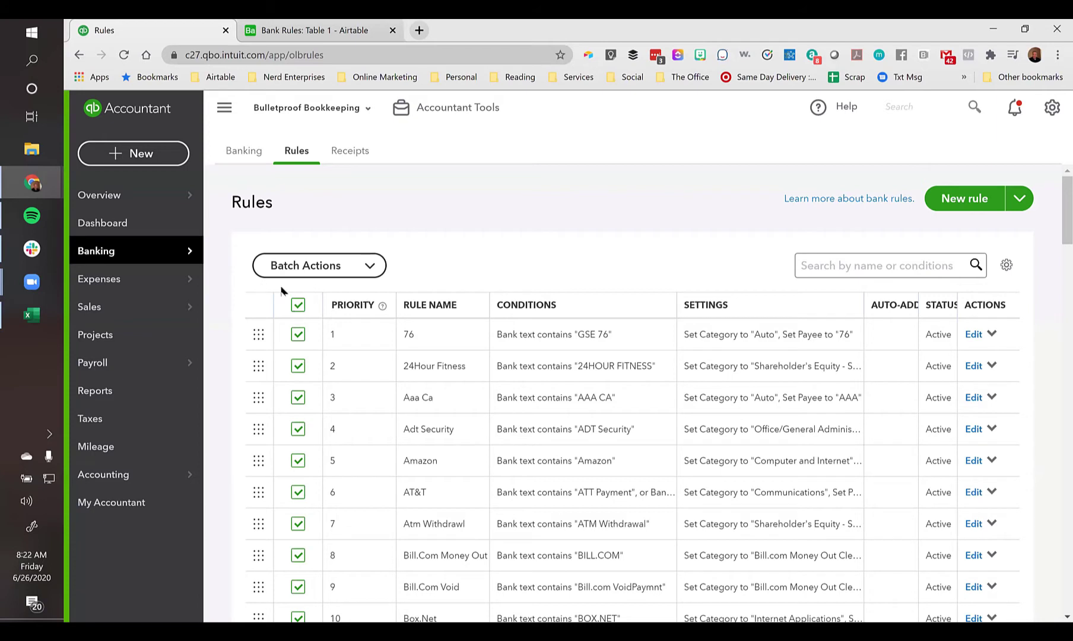
click(1025, 203)
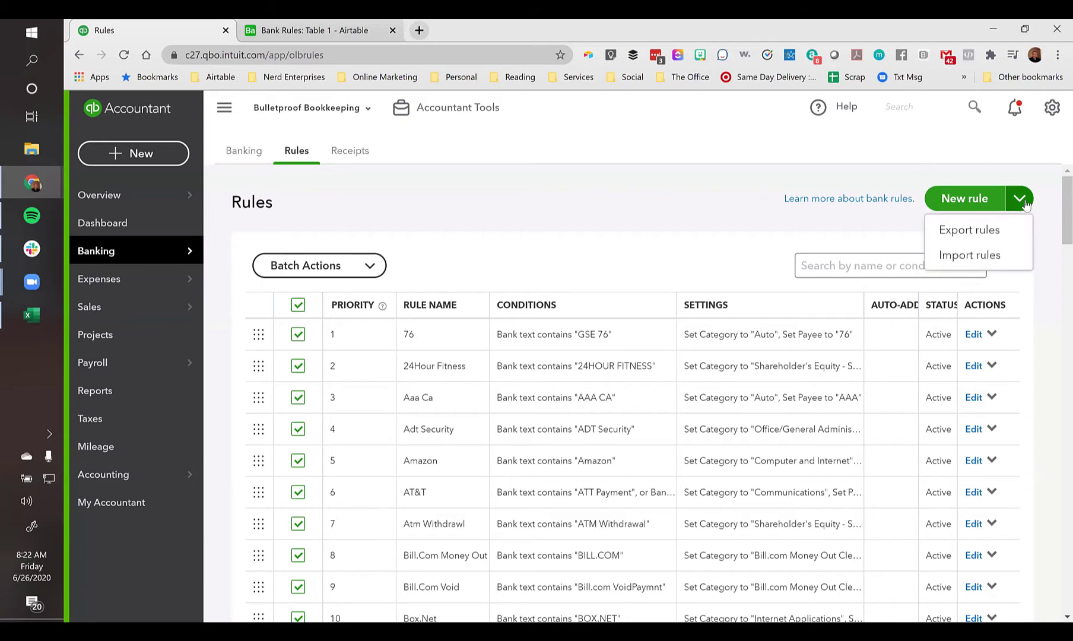
click(306, 272)
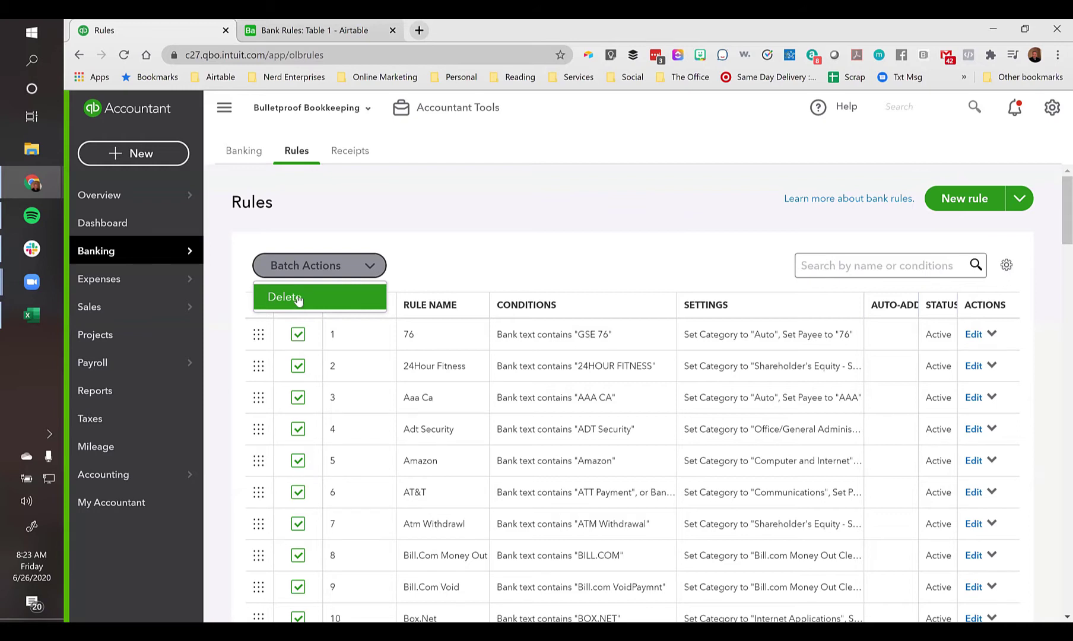
click(1019, 198)
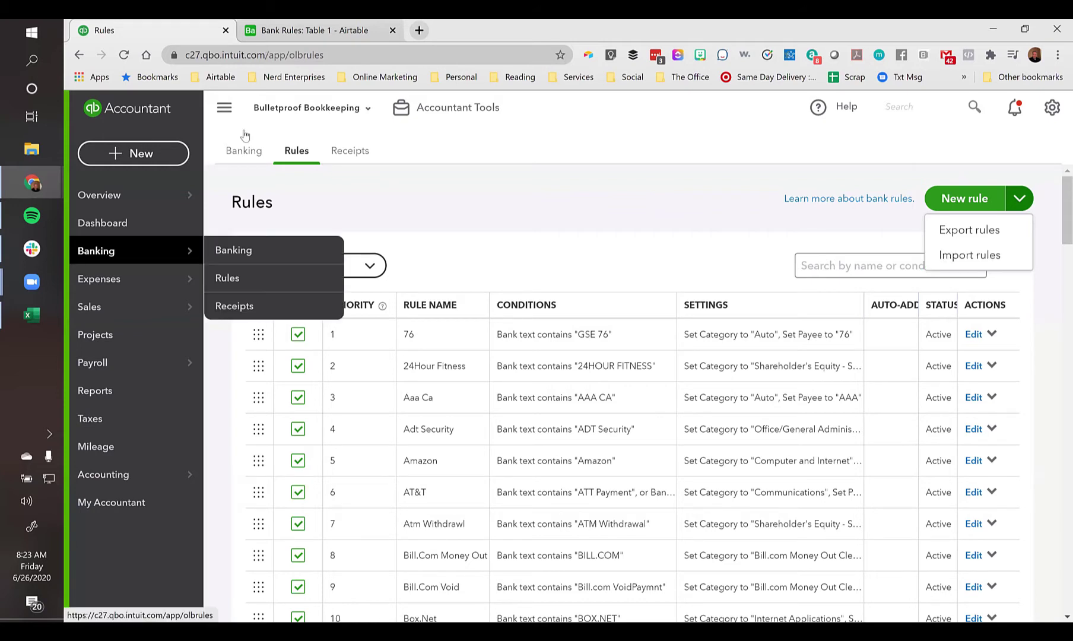
Switch to the Bank Rules table in Airtable and look over its blank grid and the view's options
click(315, 30)
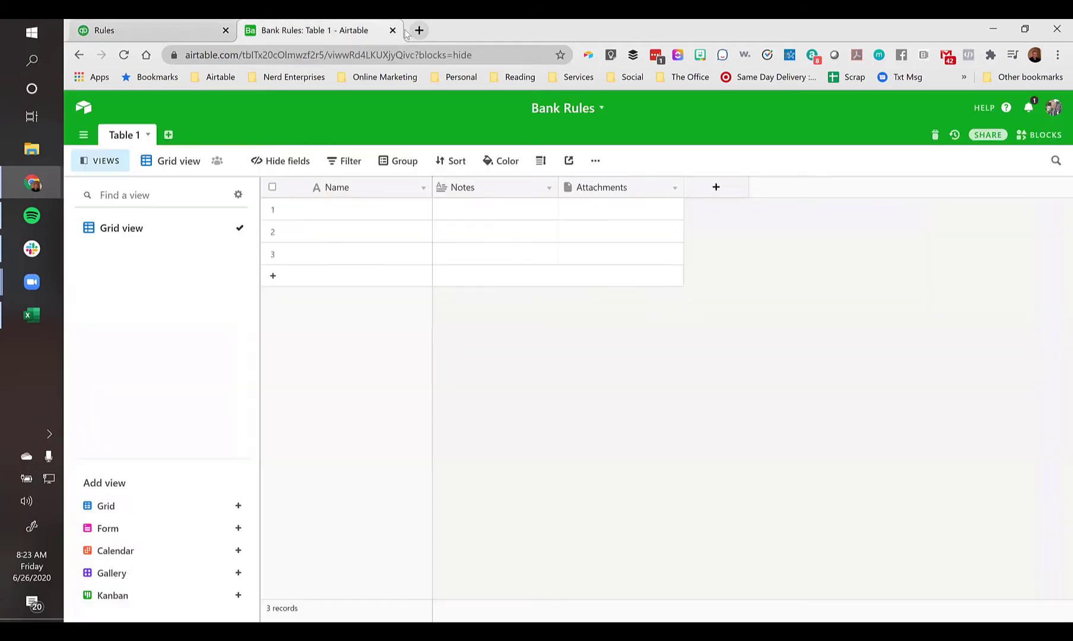
click(348, 217)
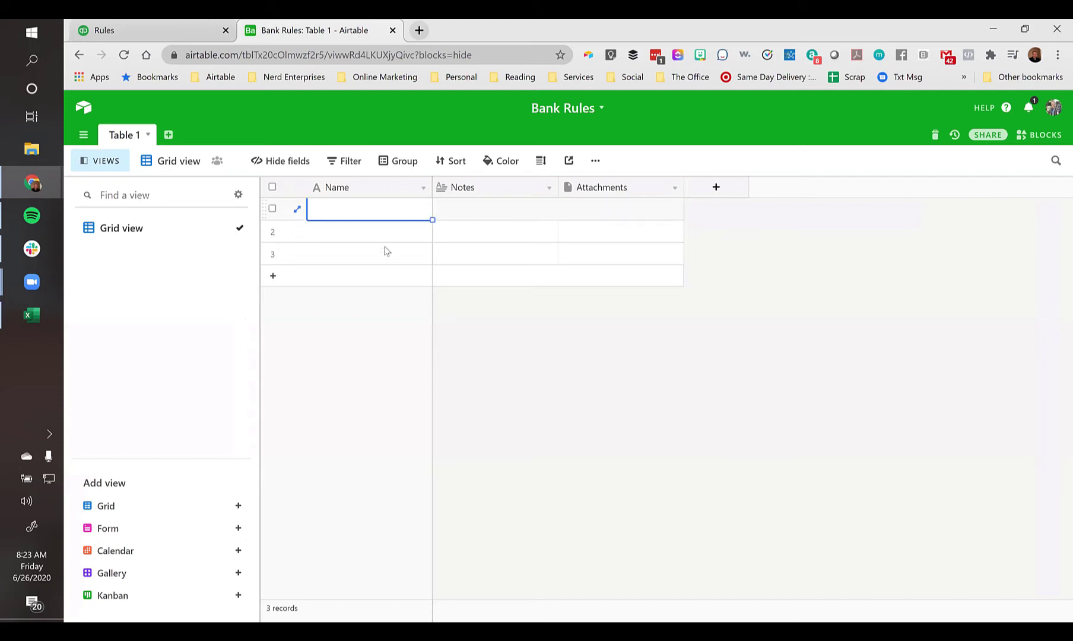
key(Tab)
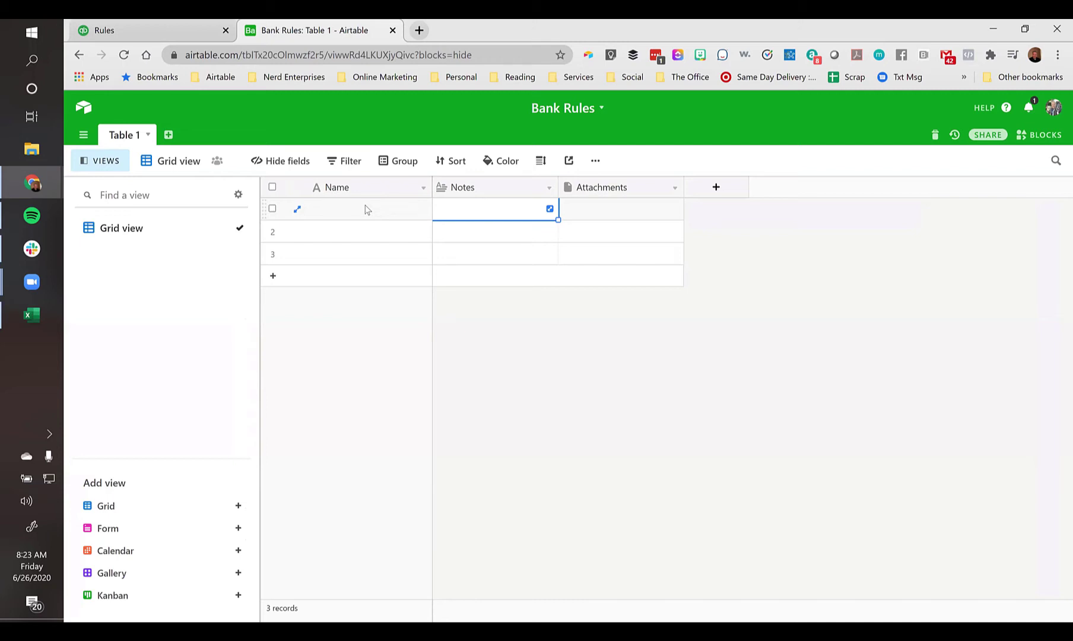
click(596, 161)
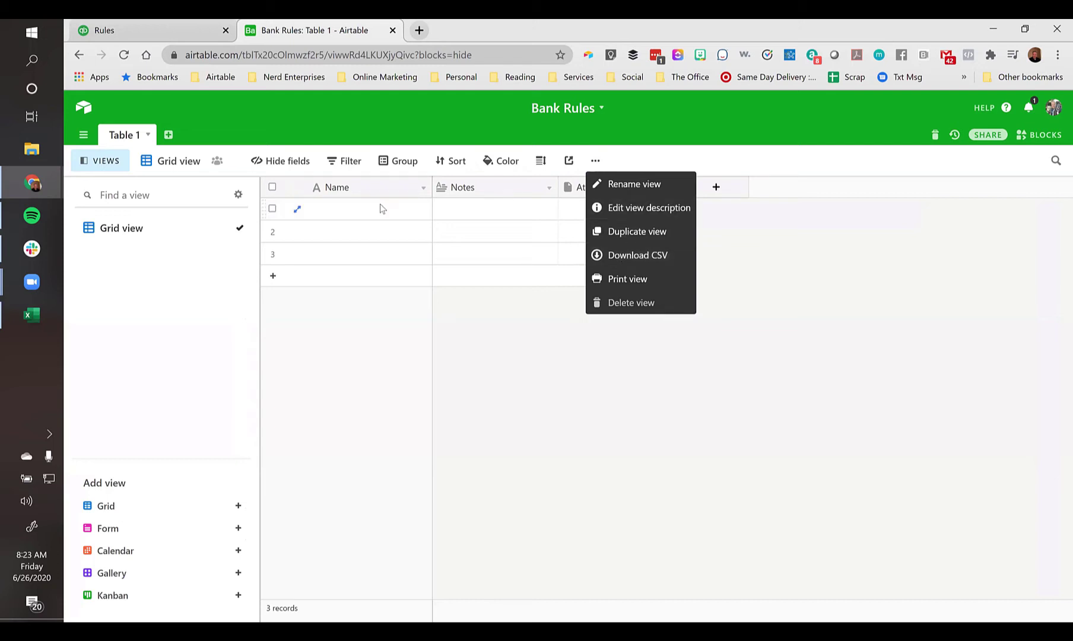
key(Escape)
Check the first column heading in the Excel worksheet and rename the Airtable table's primary field as Rule Name
click(155, 33)
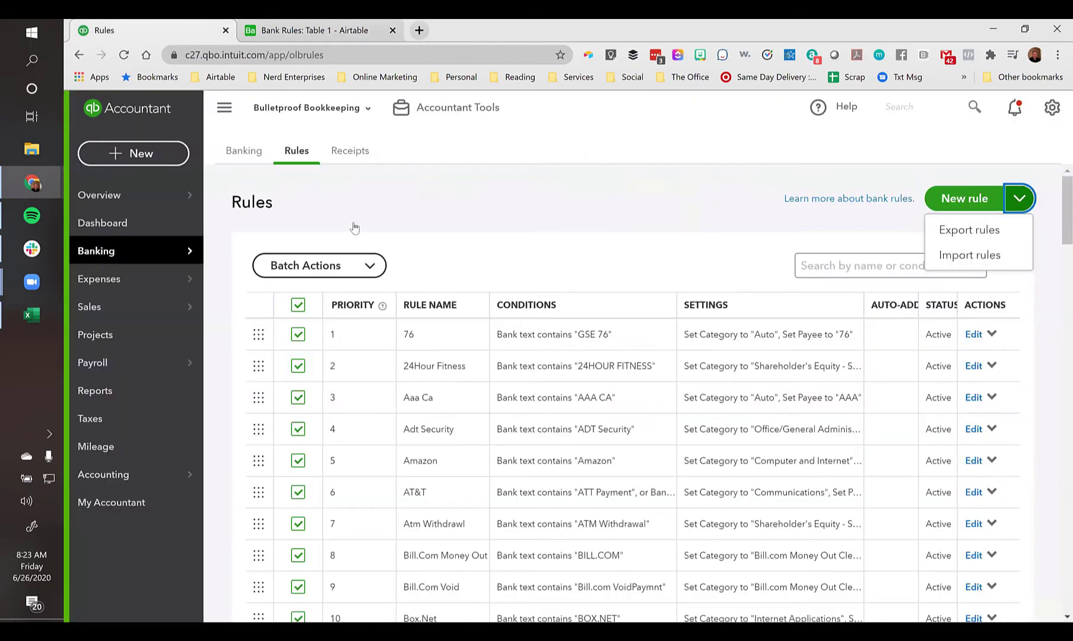
click(36, 320)
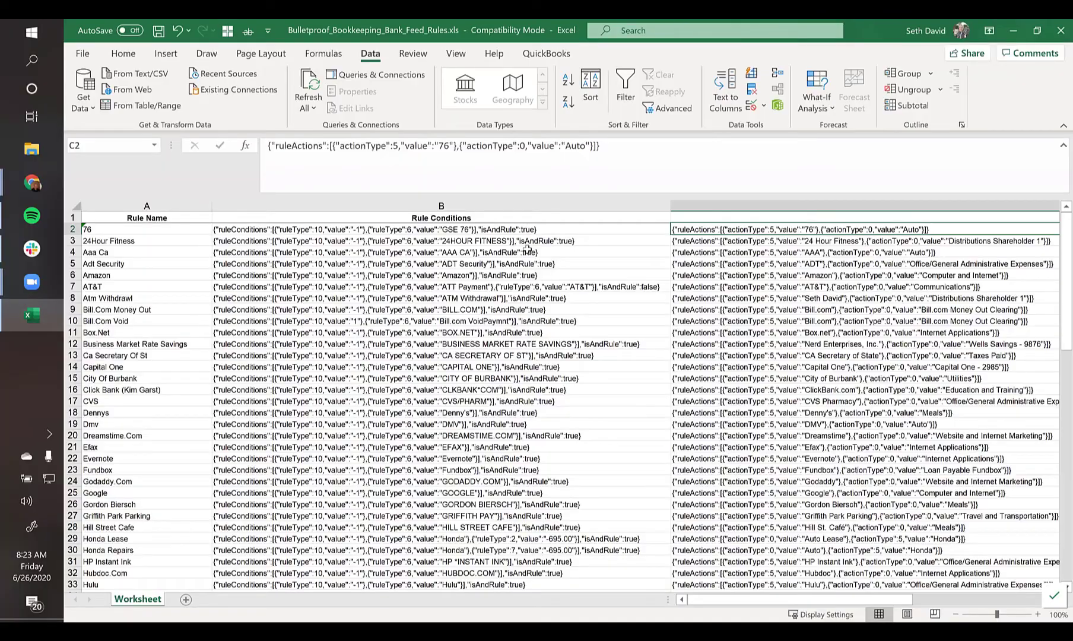
click(163, 217)
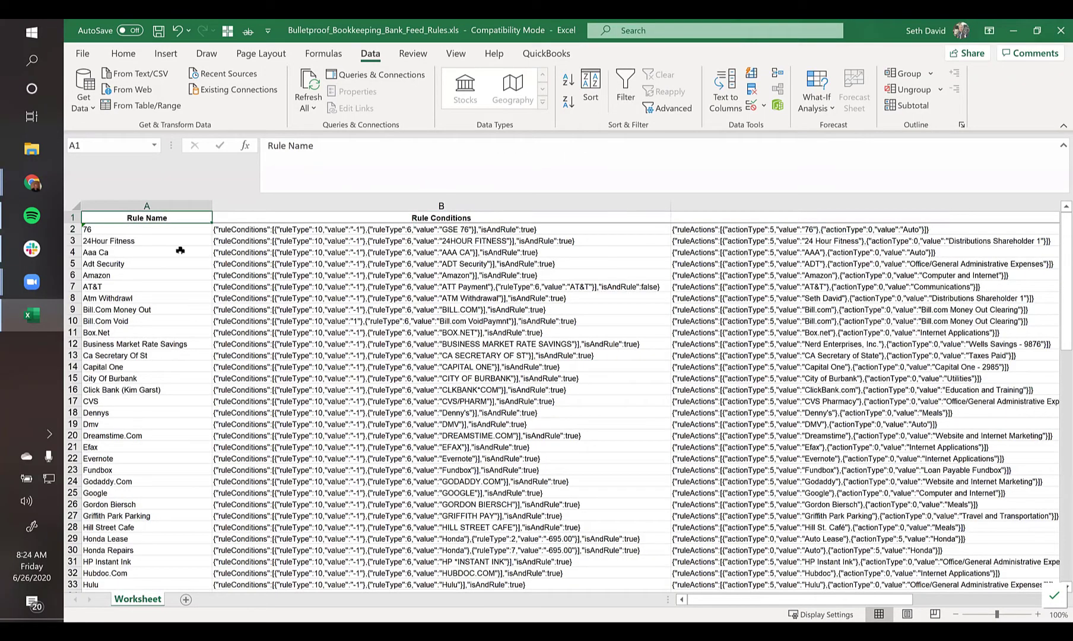
key(alt+Tab)
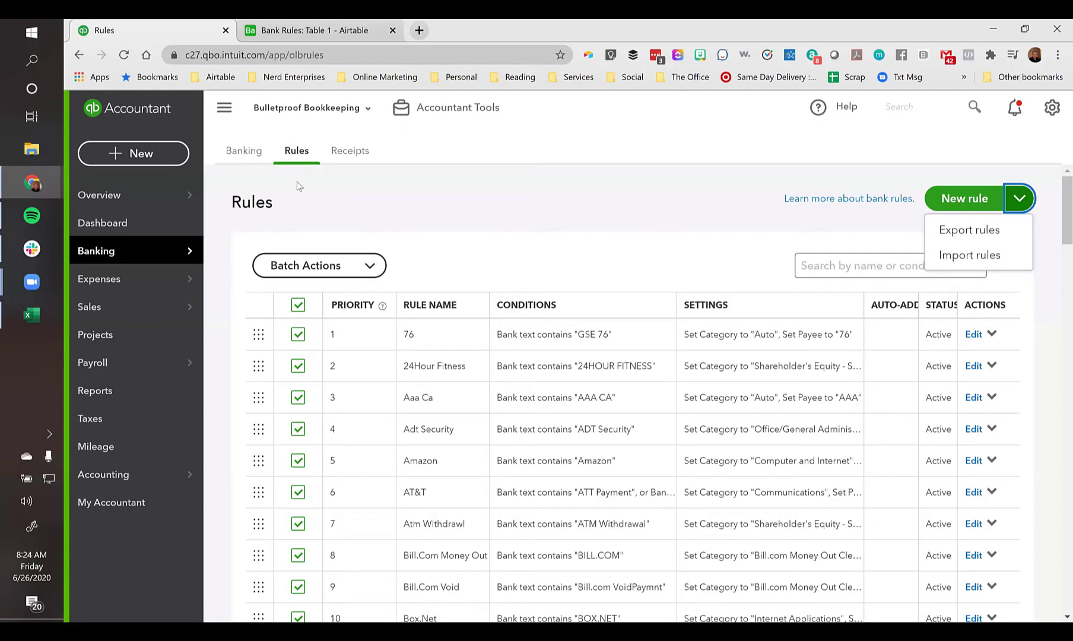
click(300, 36)
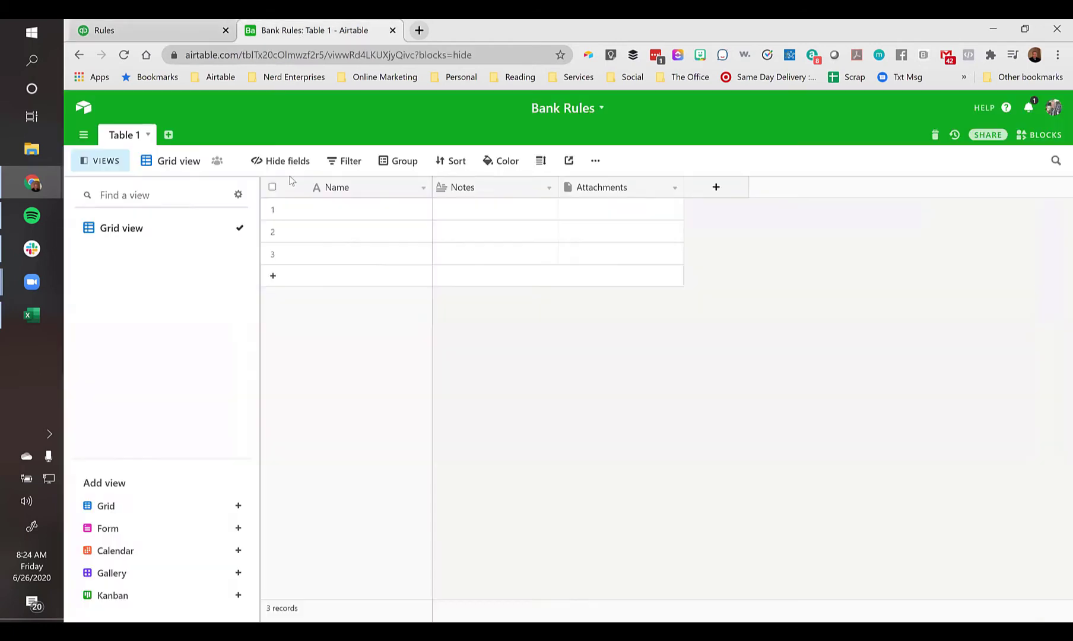
click(344, 188)
text(R)
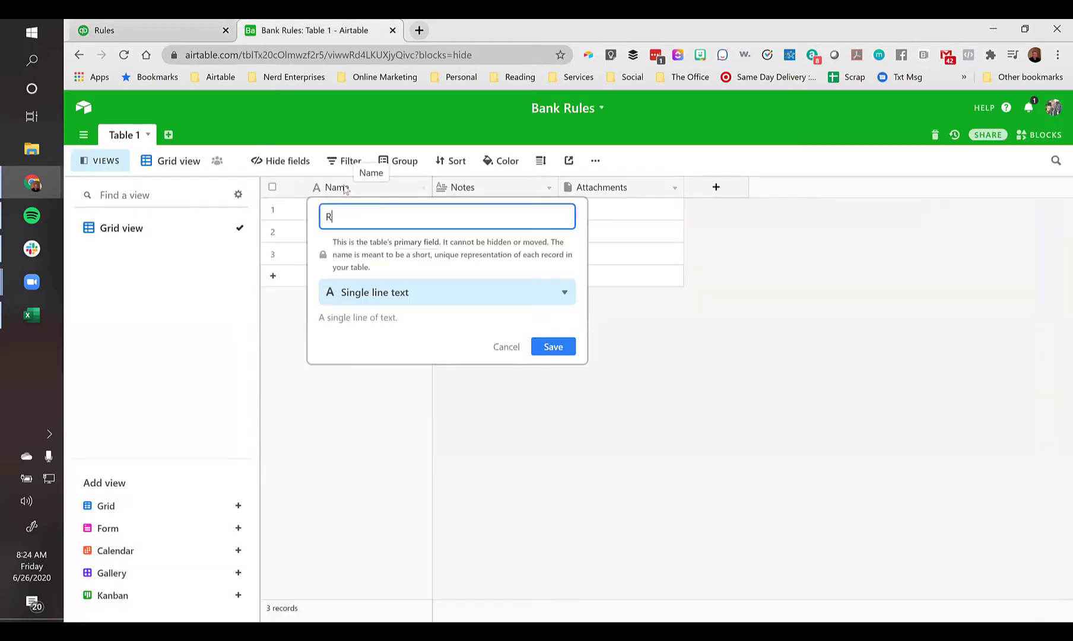
text(ule Name)
key(Tab)
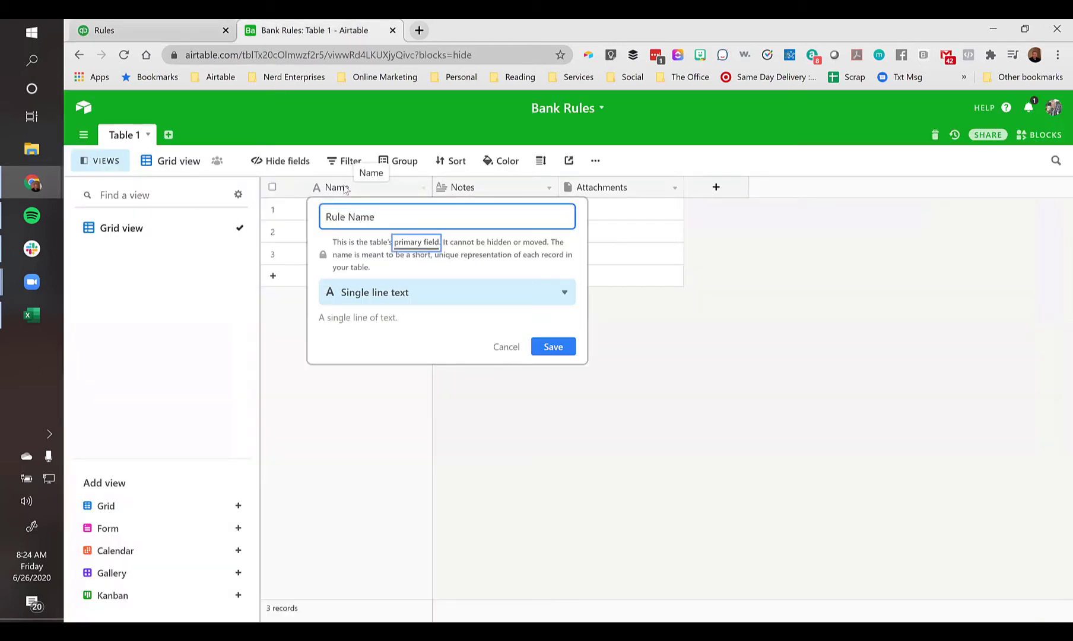
click(558, 350)
Copy the Rule Conditions heading from the Excel worksheet into a new Airtable single line text field, placed directly after Rule Name
click(350, 215)
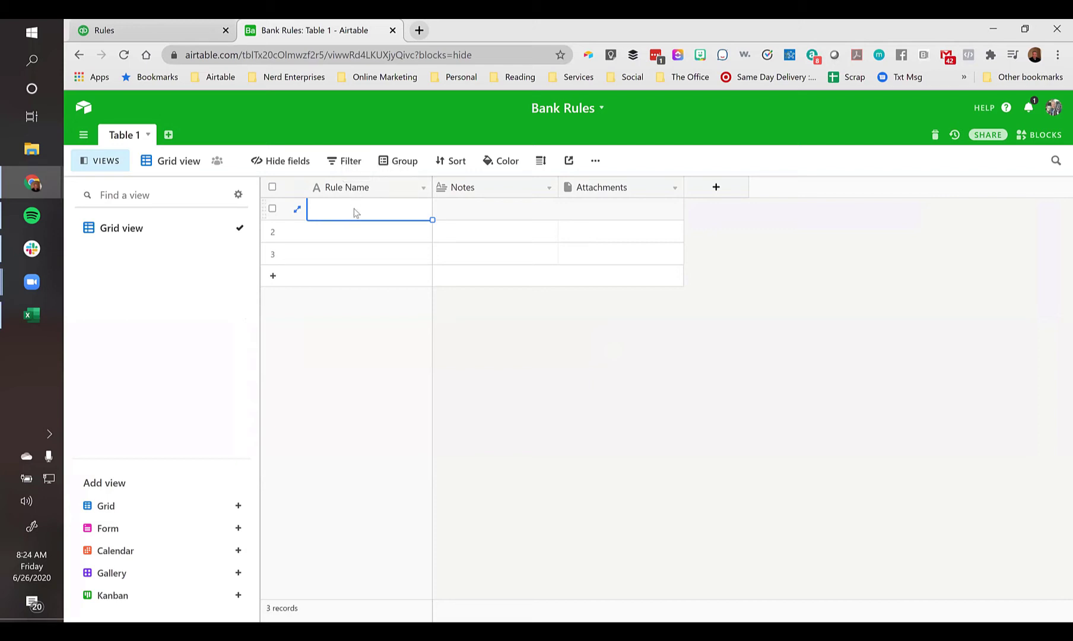
click(469, 227)
click(361, 213)
key(alt+Tab)
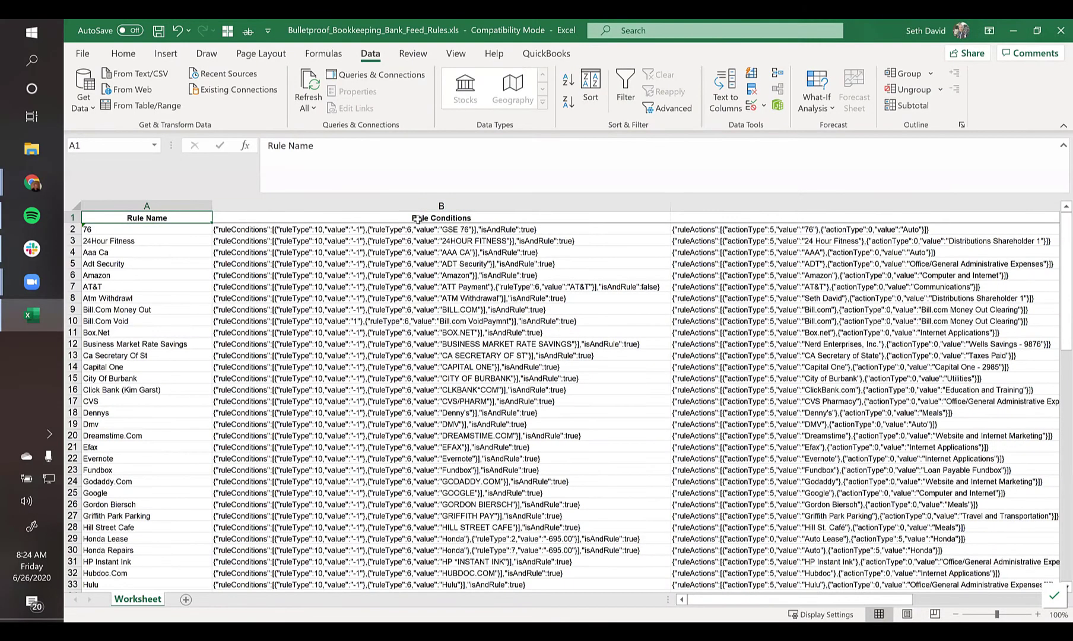
click(418, 218)
key(ctrl+c)
key(alt+Tab)
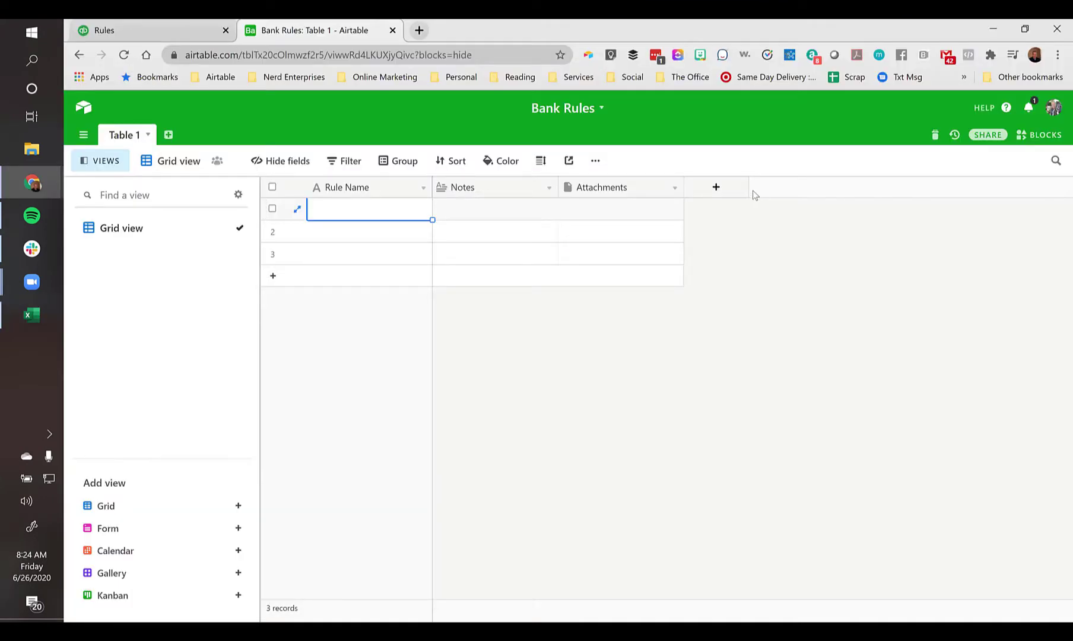
click(716, 187)
key(ctrl+v)
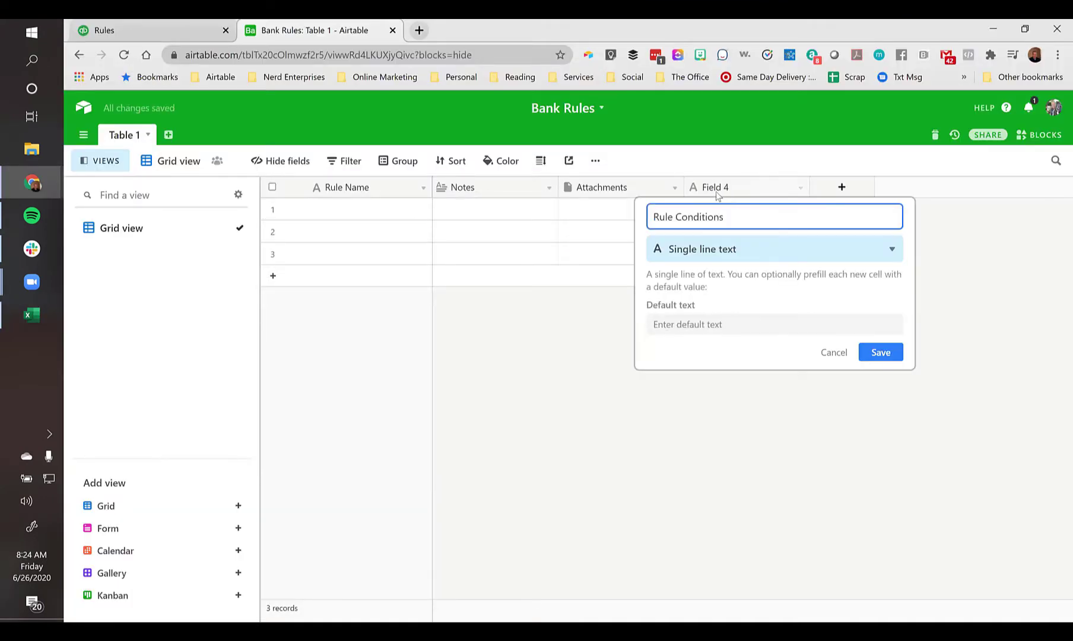
click(880, 352)
drag(512, 188, 465, 194)
Duplicate the Rule Conditions field in Airtable and rename the copy as Rule Outputs, using the heading copied from the Excel worksheet
right_click(464, 194)
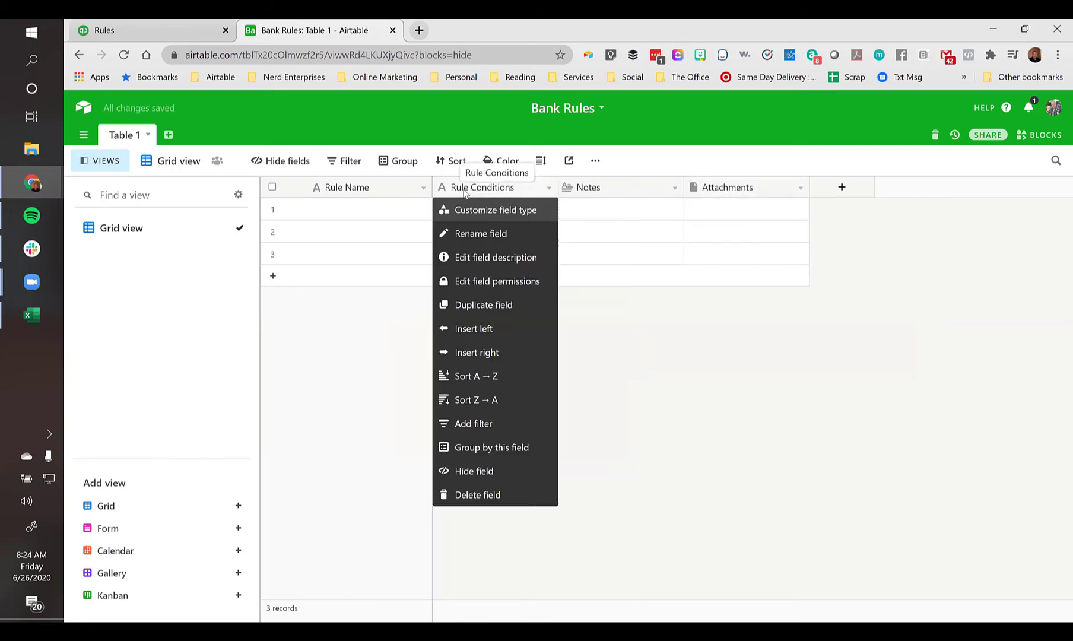
click(474, 312)
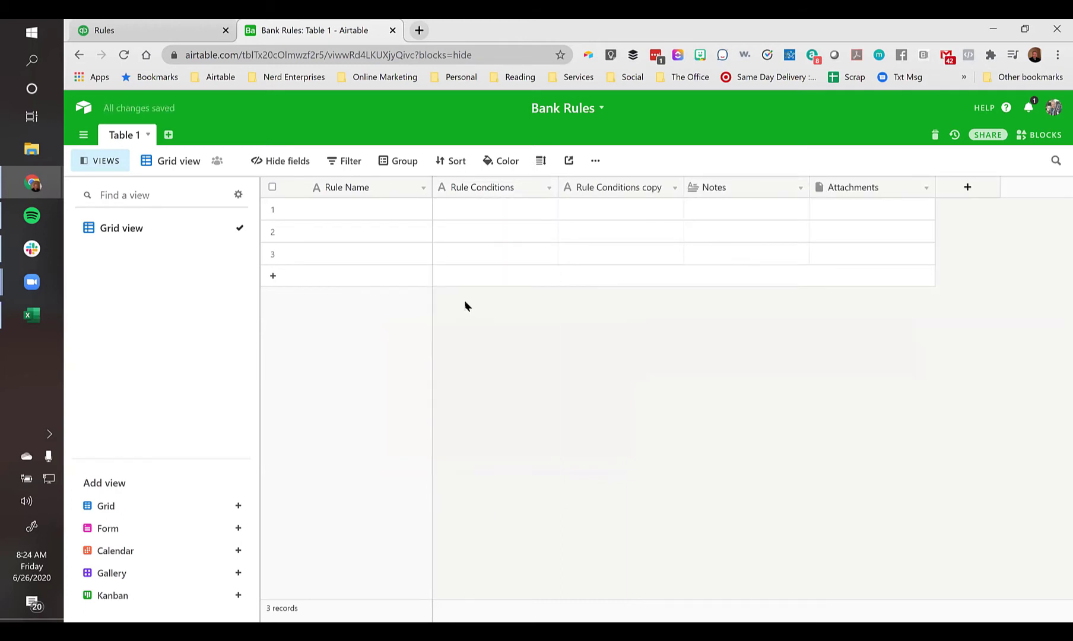
key(alt+Tab)
key(Right)
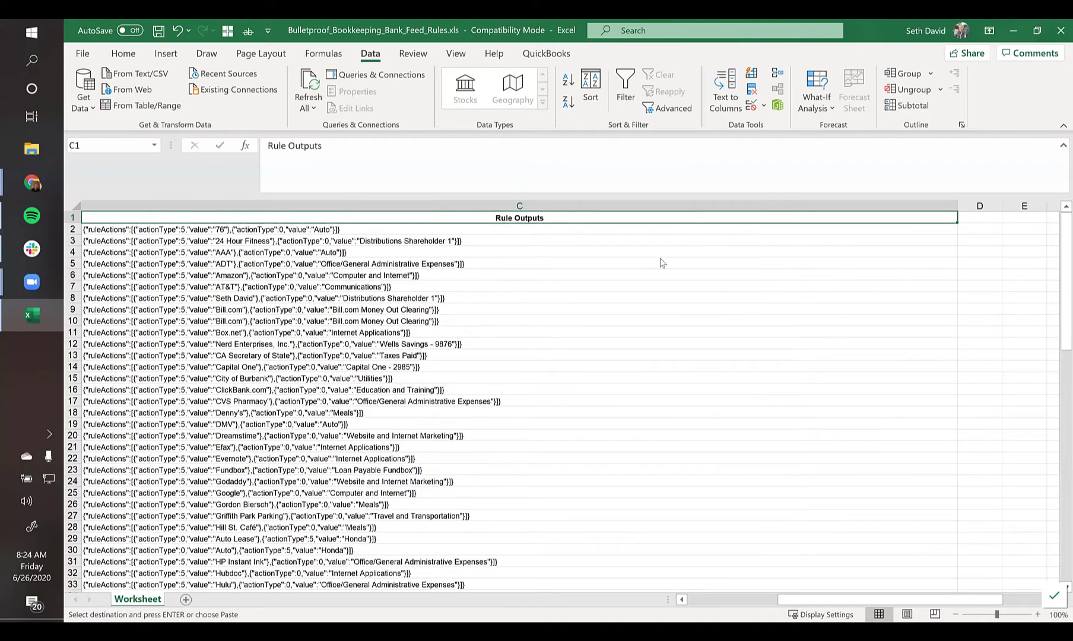
key(alt+Tab)
double_click(604, 193)
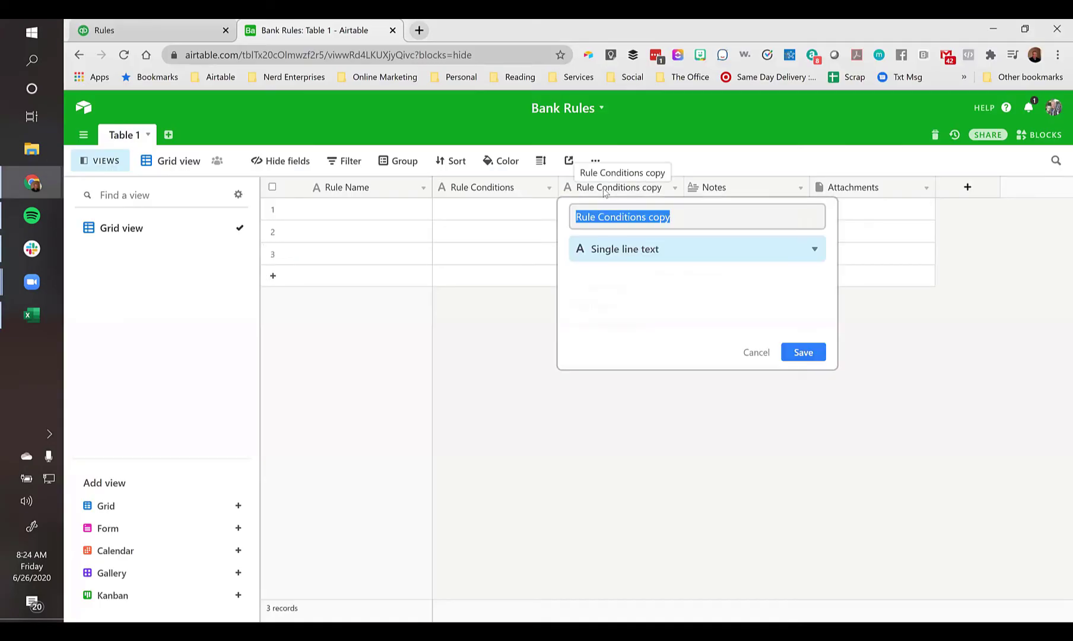
key(ctrl+v)
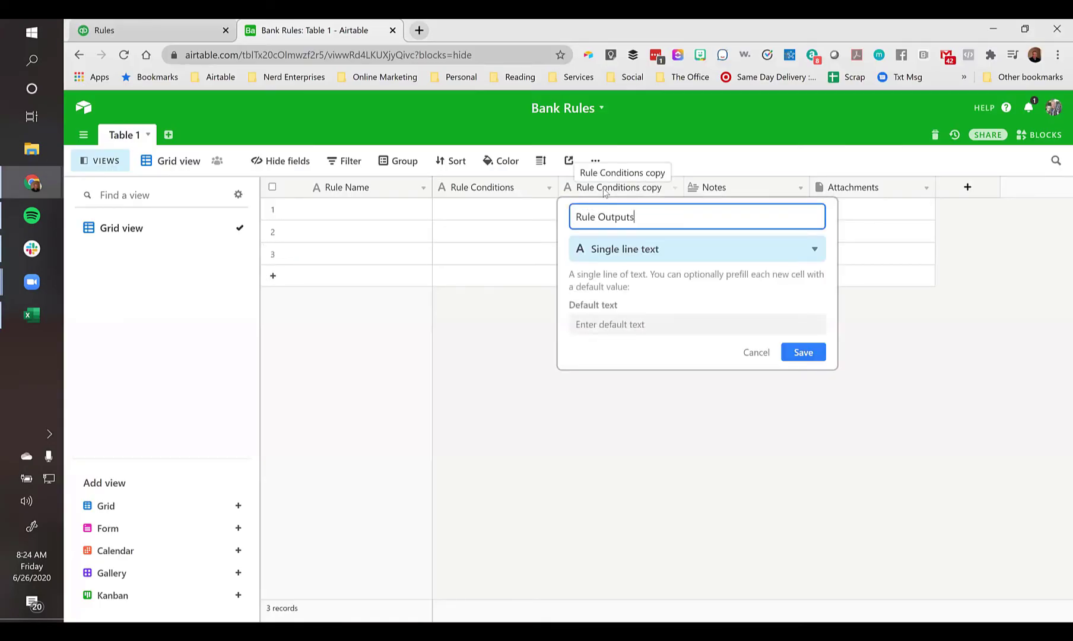
click(803, 353)
click(615, 214)
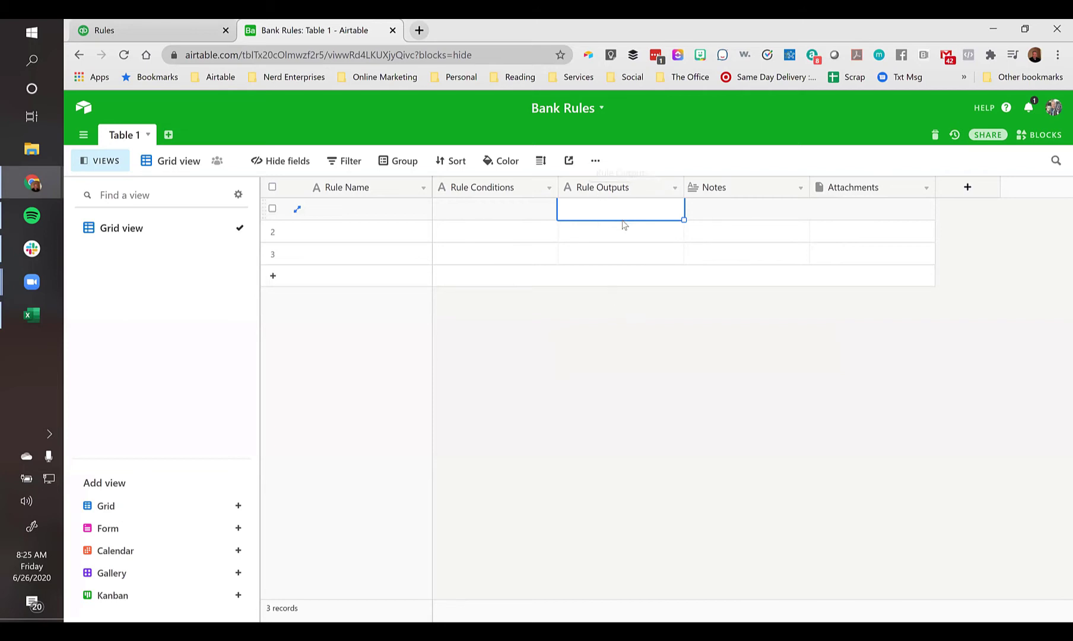
click(584, 233)
click(583, 210)
click(581, 236)
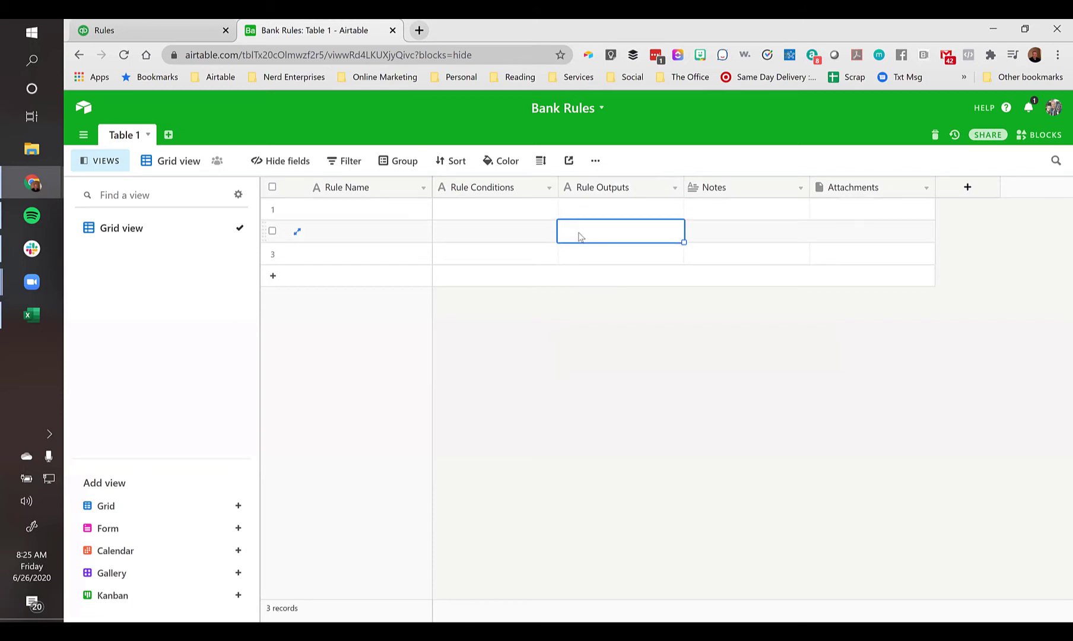
double_click(640, 188)
click(630, 244)
text(for)
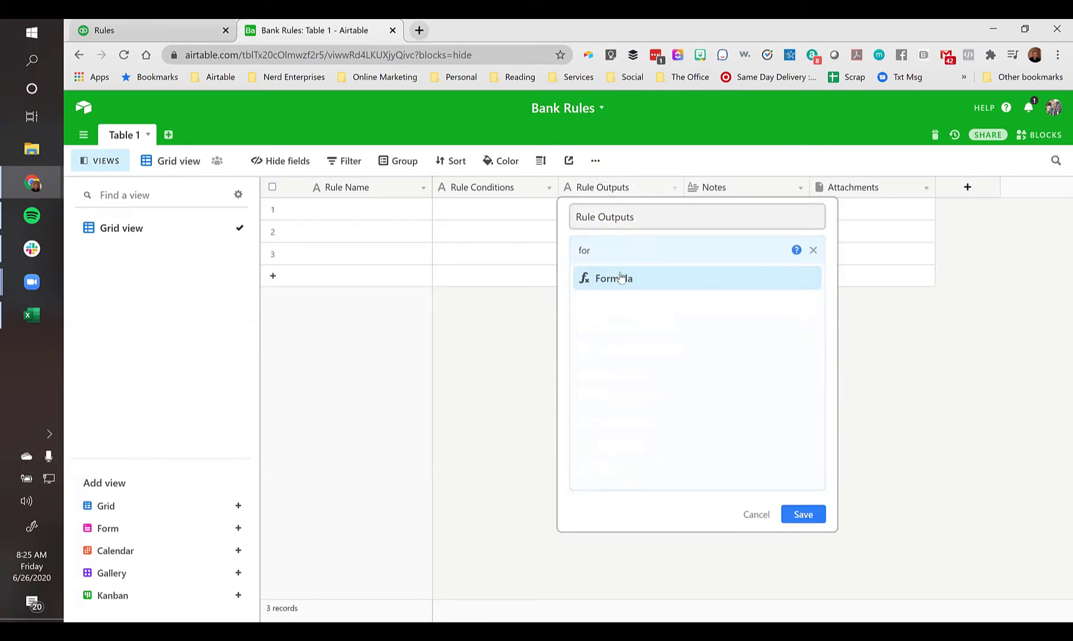
click(813, 250)
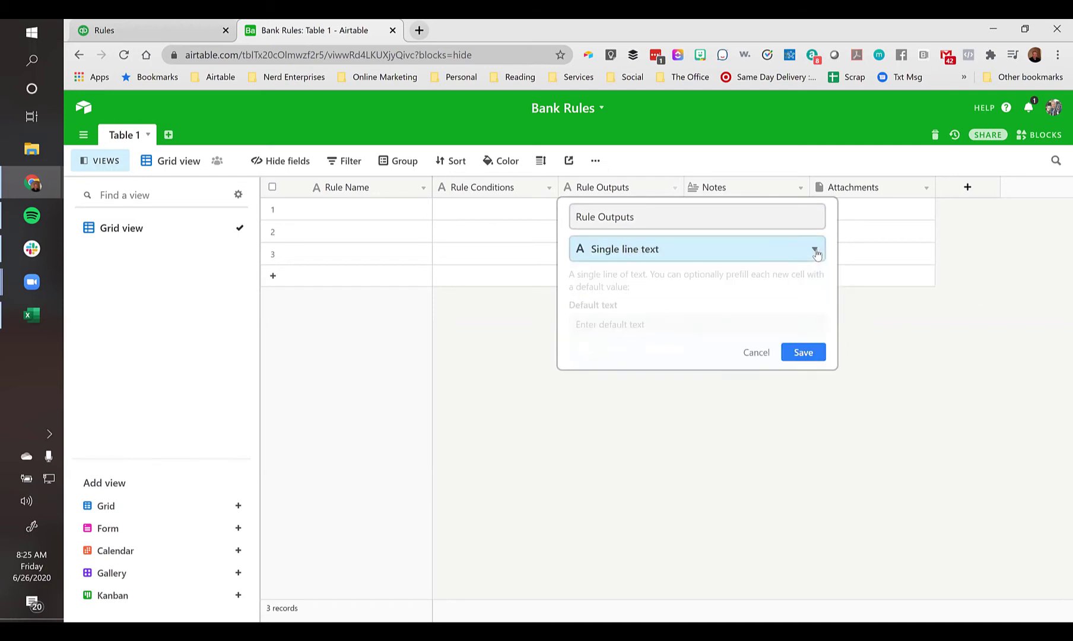
click(756, 352)
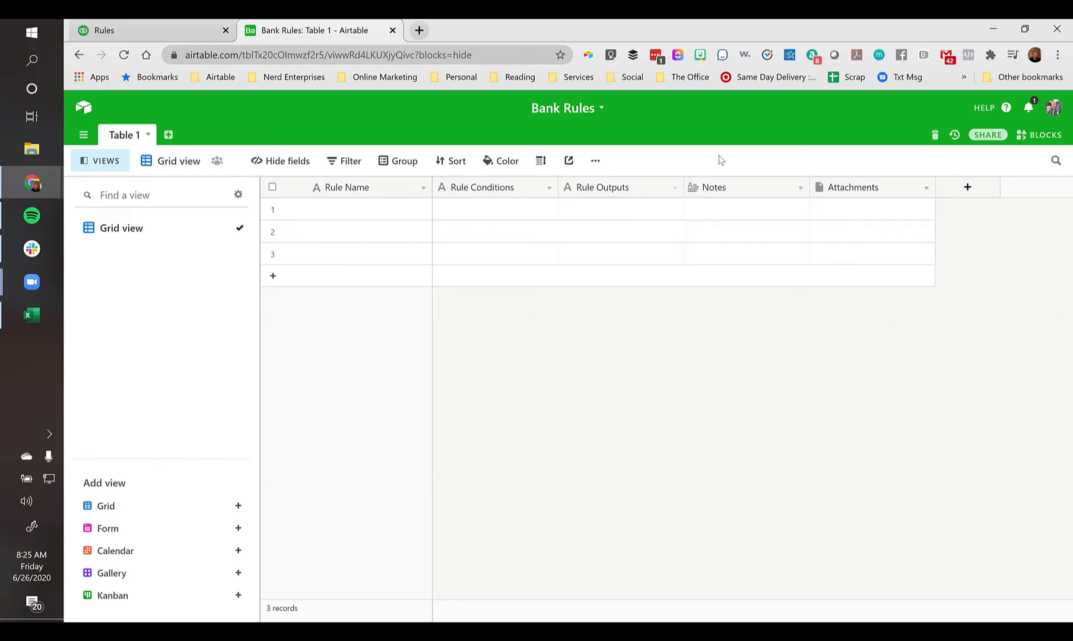
click(624, 209)
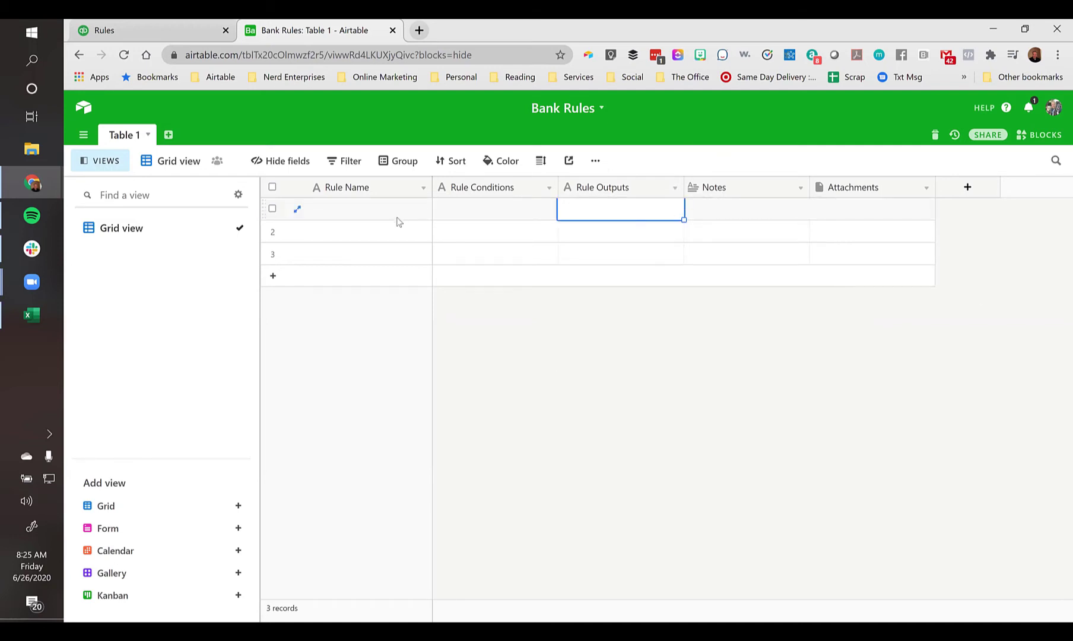
key(Left)
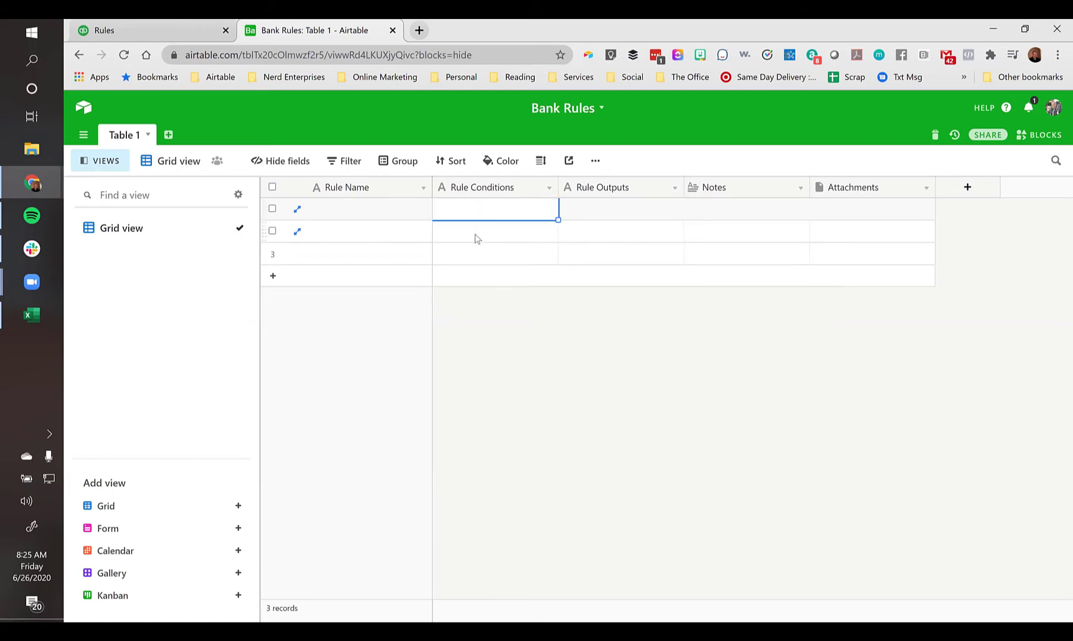
key(Left)
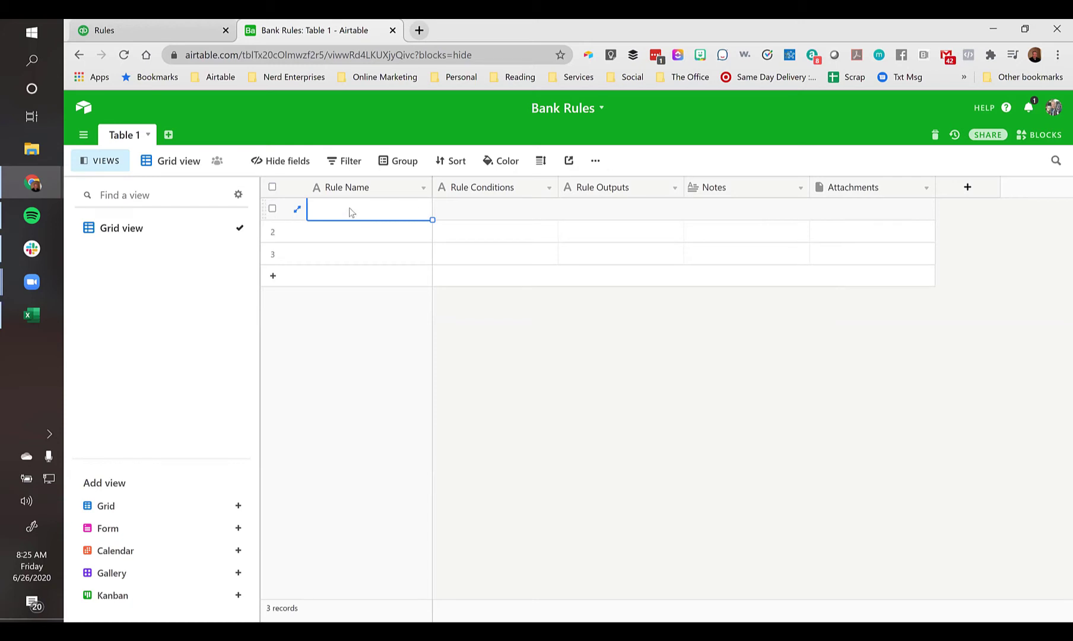
Insert a new field directly before Notes in the Airtable table and name it Category - Industry
right_click(779, 193)
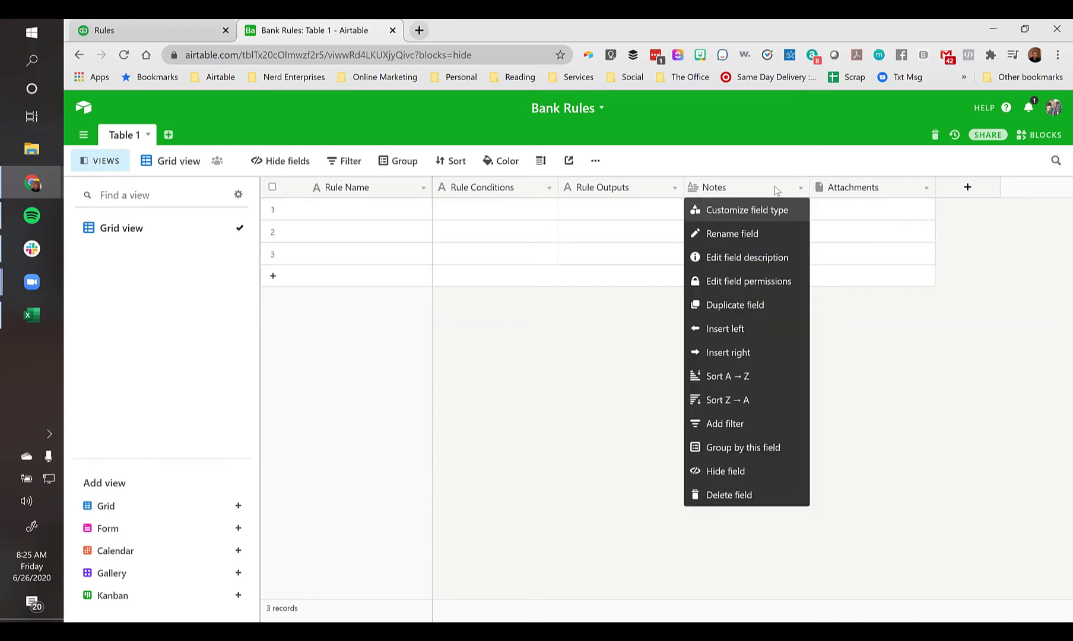
click(733, 328)
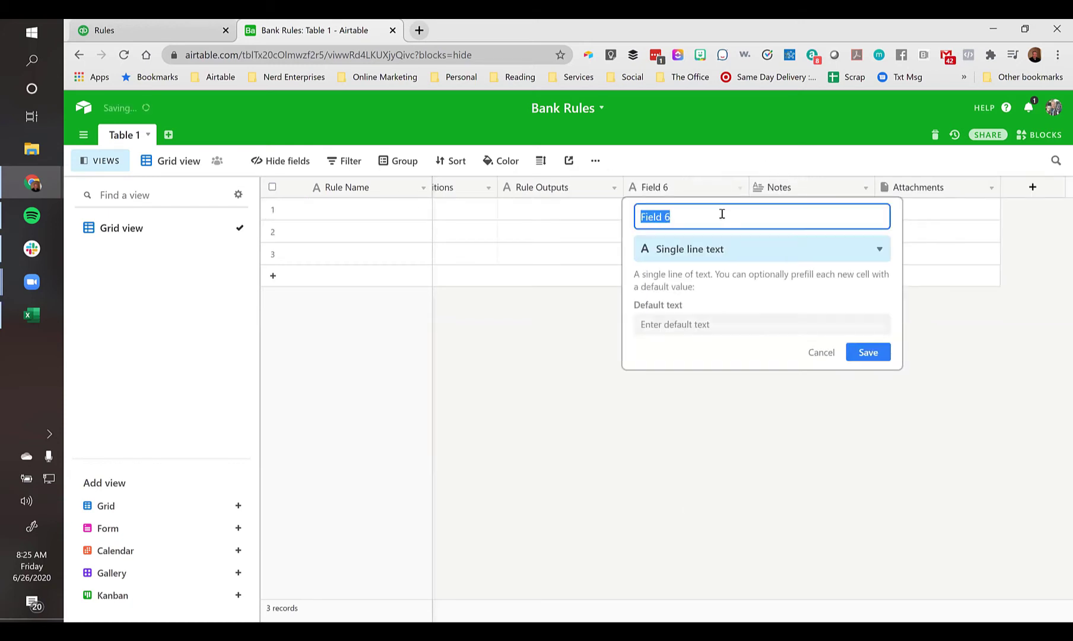
text(Categoty)
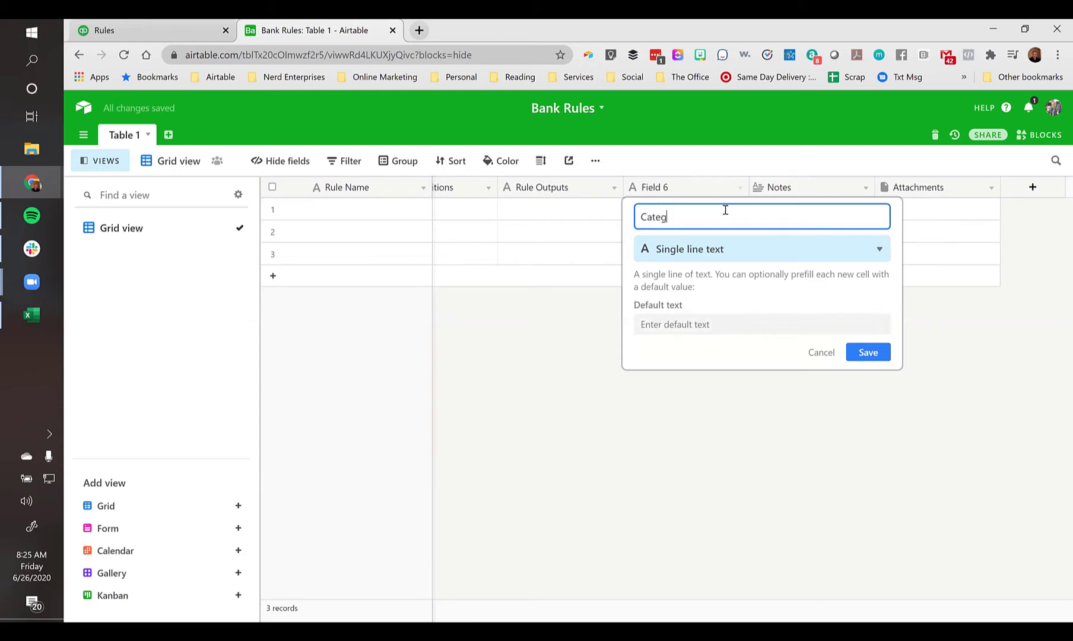
key(BackSpace)
key(BackSpace)
key(BackSpace)
key(BackSpace)
text(gory)
click(710, 246)
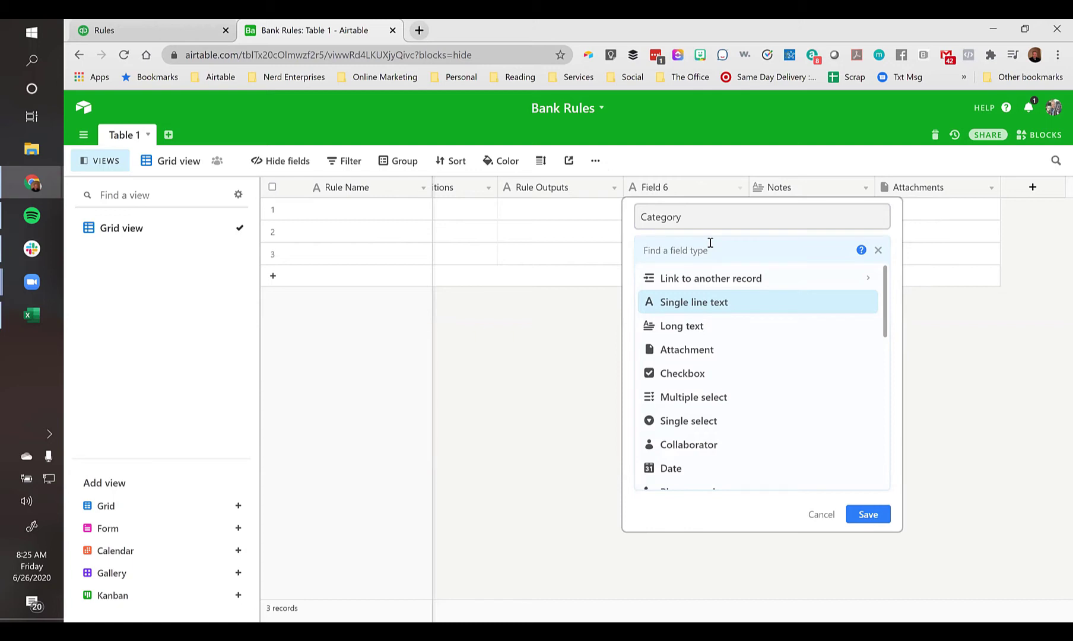
click(695, 218)
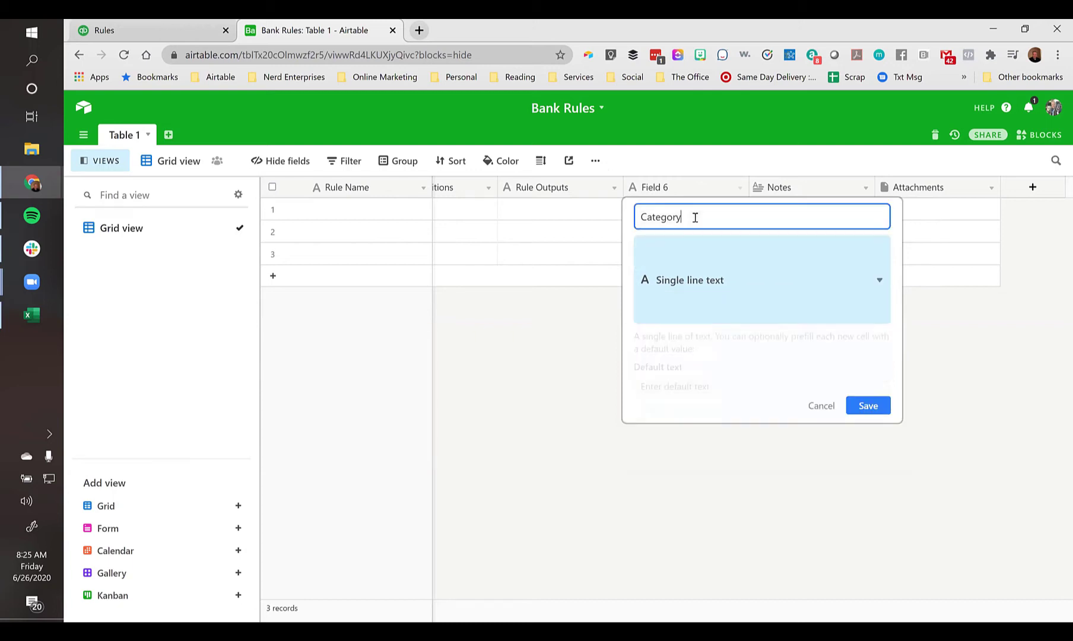
text(-)
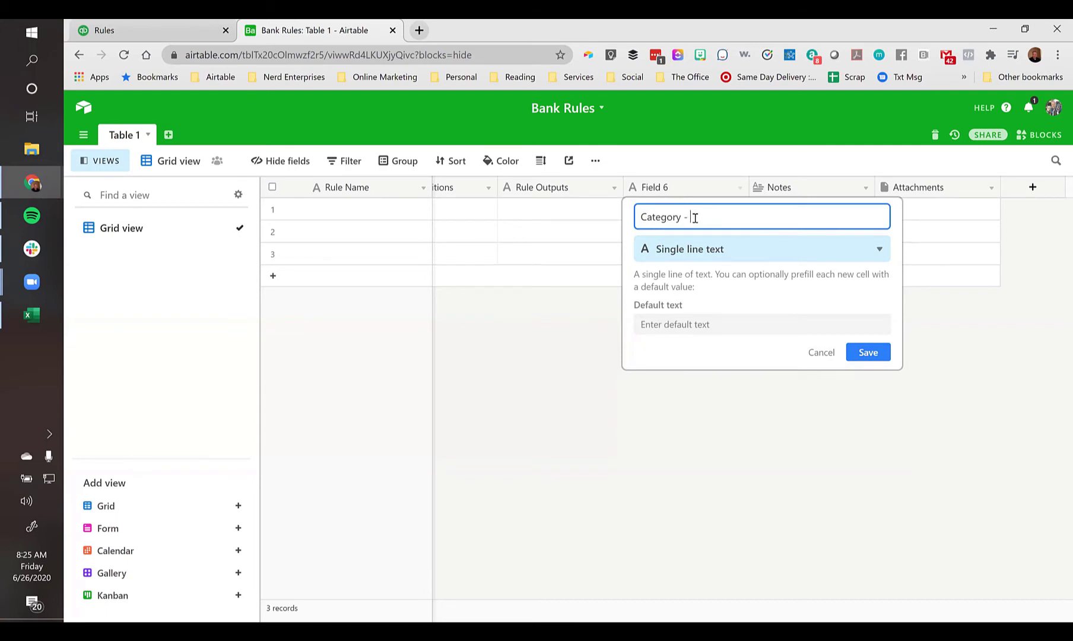
text( Industry)
Set the Category - Industry field's type to Single select and save the field
click(699, 247)
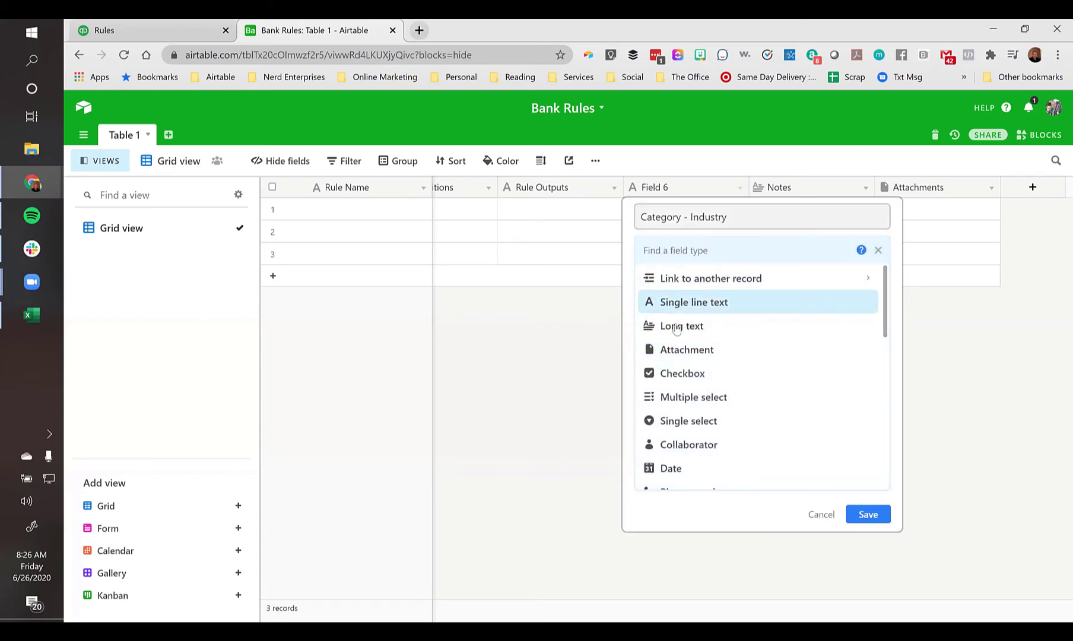
click(682, 421)
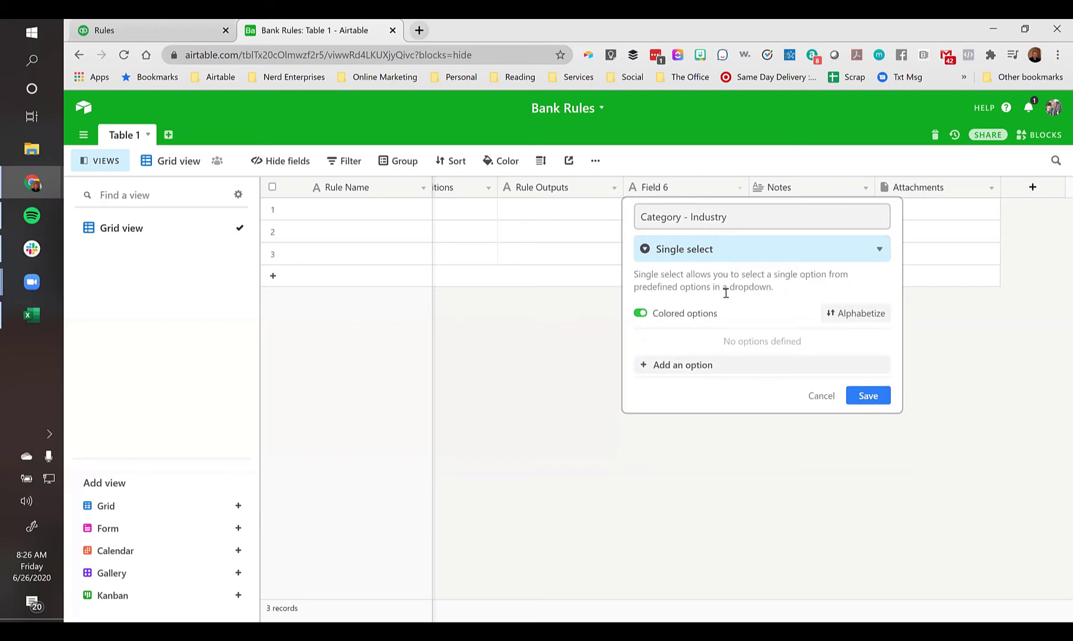
click(868, 395)
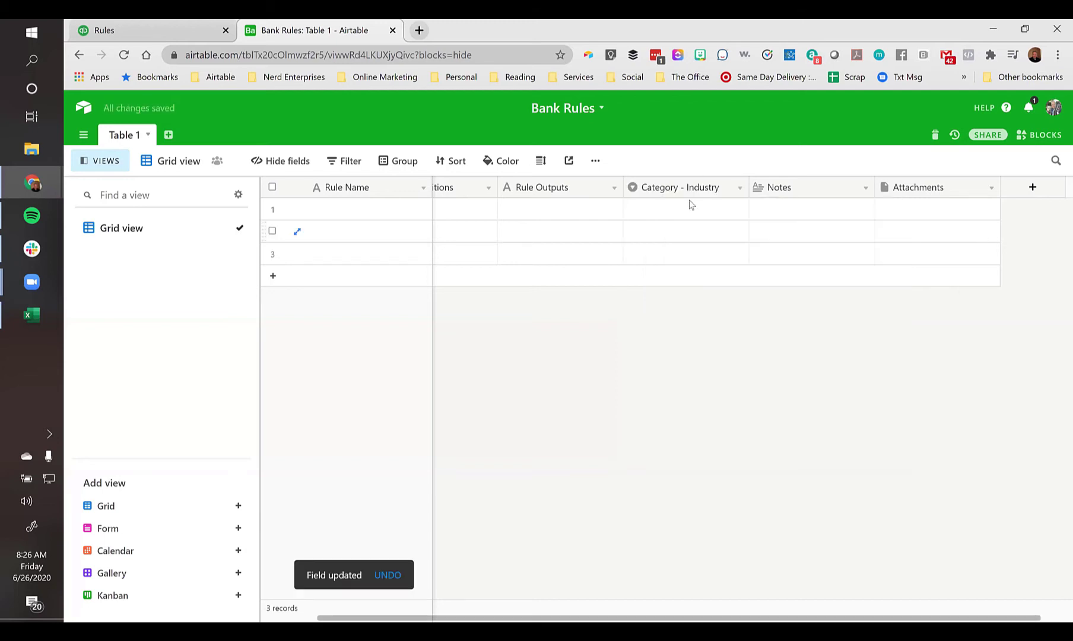
Duplicate the Category - Industry field, rename the copy as Category - Other, and save it
right_click(686, 195)
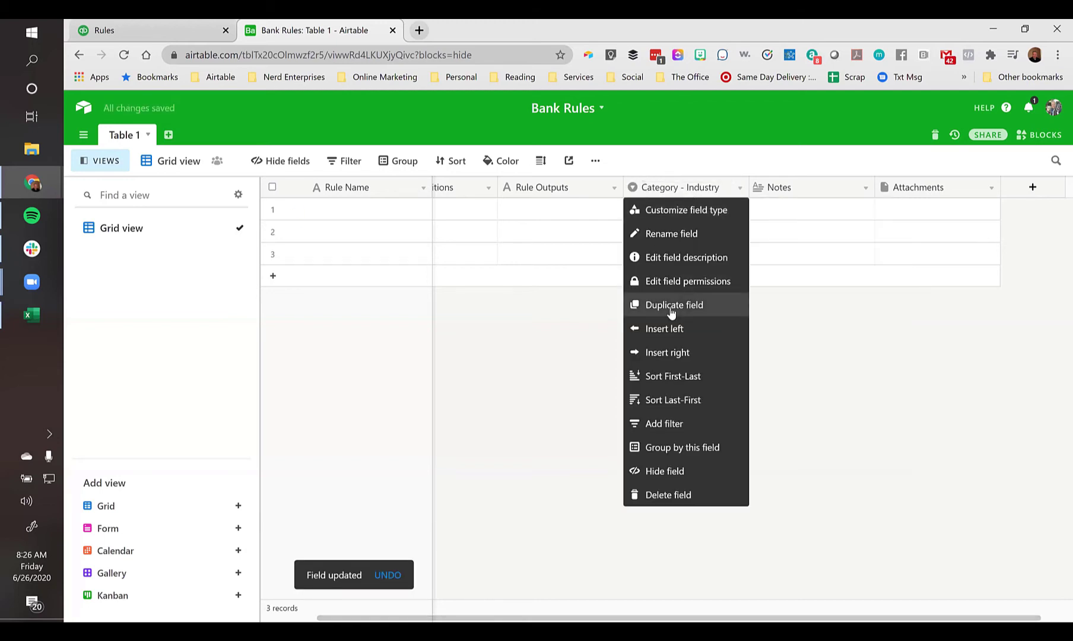
key(Escape)
double_click(828, 188)
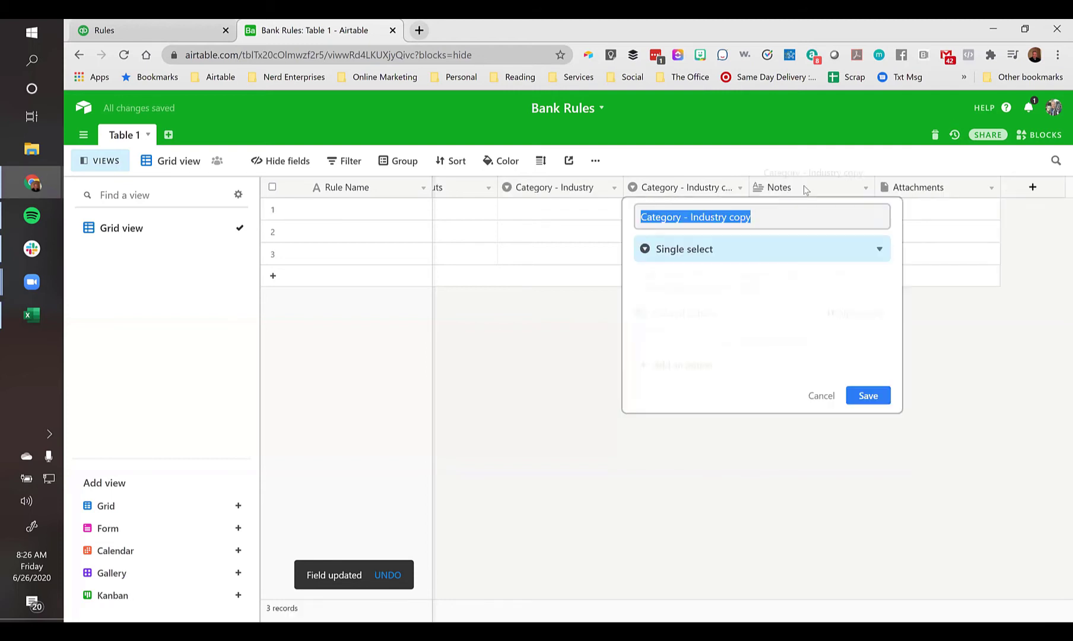
click(727, 214)
drag(749, 216, 702, 217)
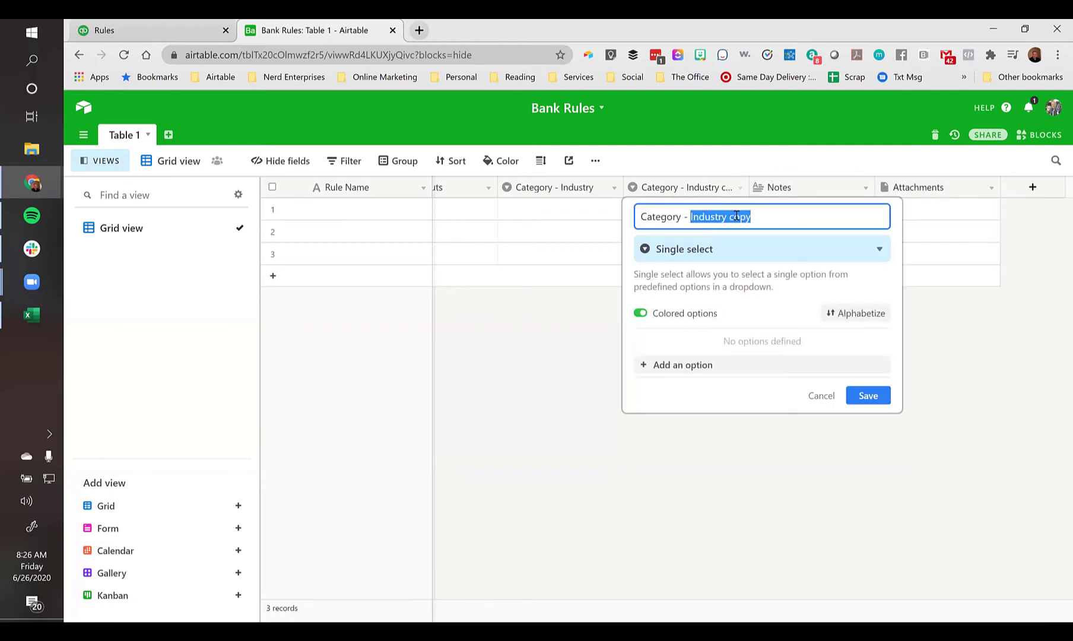
text(Other)
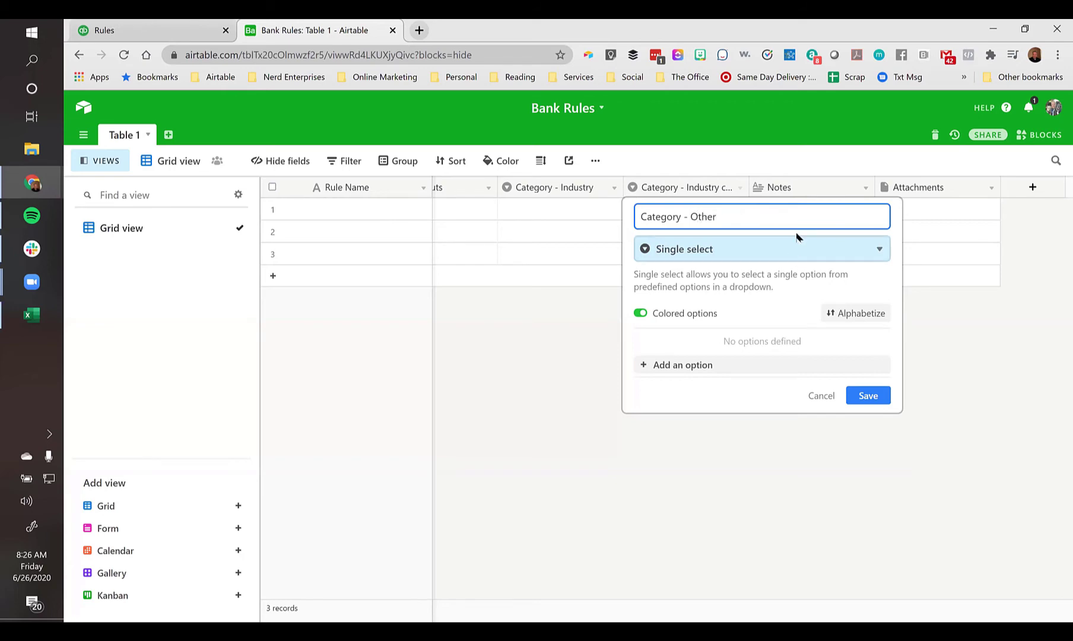
click(870, 395)
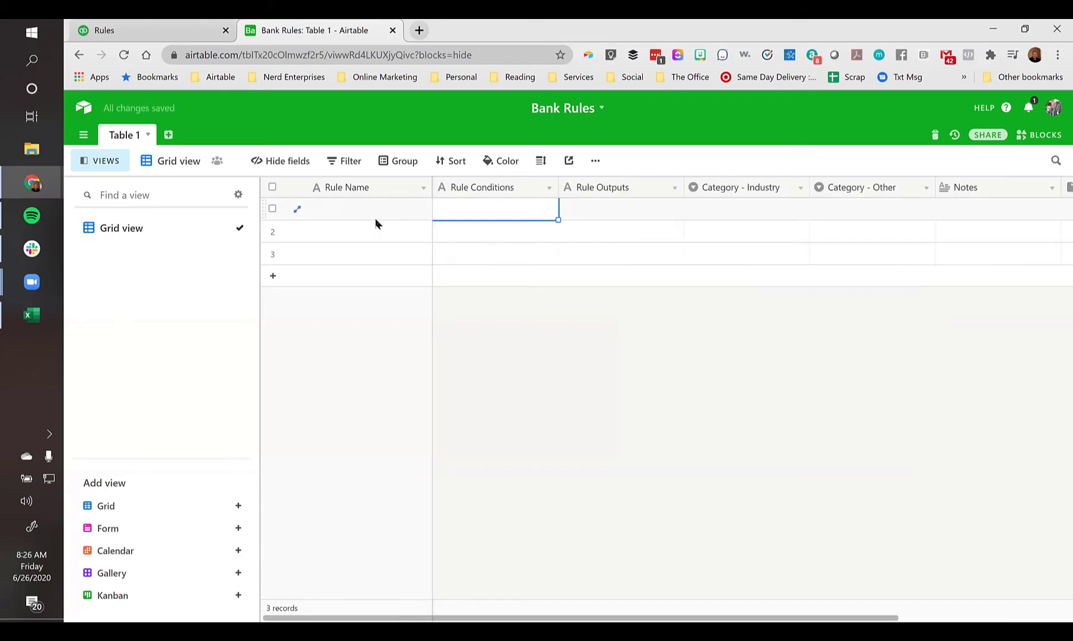
Switch to the Excel worksheet and copy all rule rows below the headings, from cell A2 through C87
key(alt+Tab)
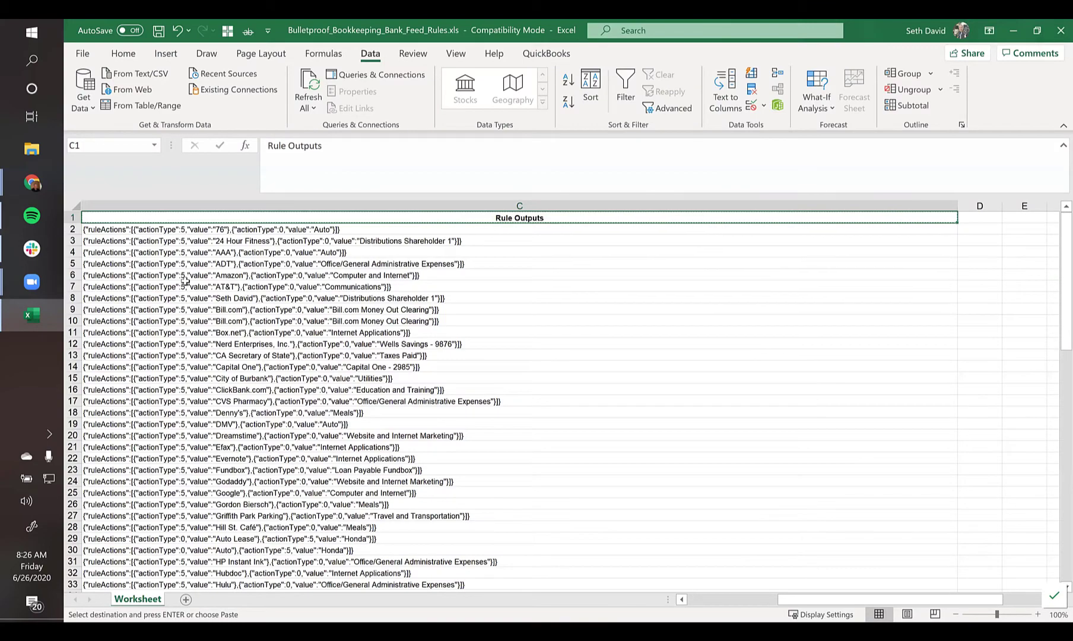
key(ctrl+Home)
key(Down)
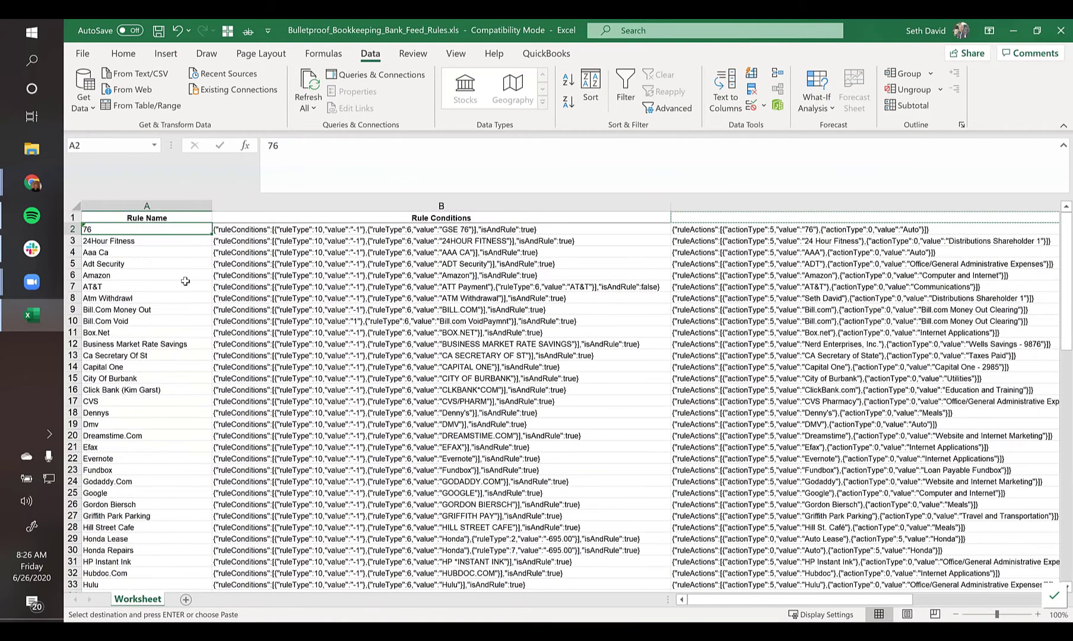
key(shift+Right)
key(ctrl+shift+Down)
key(shift+Right)
key(shift+Right)
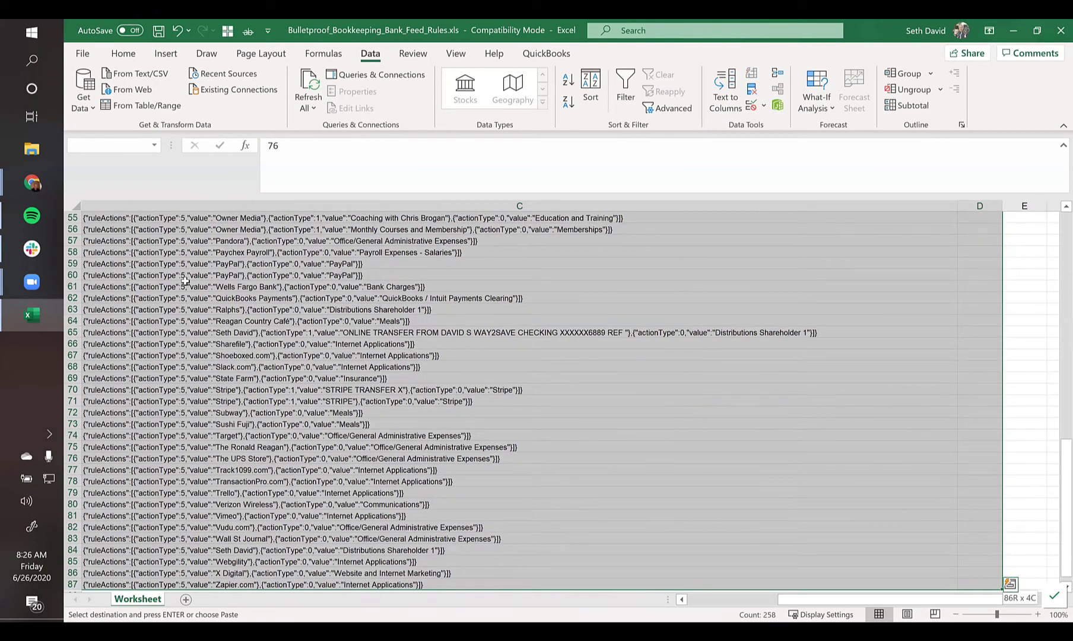
key(shift+Left)
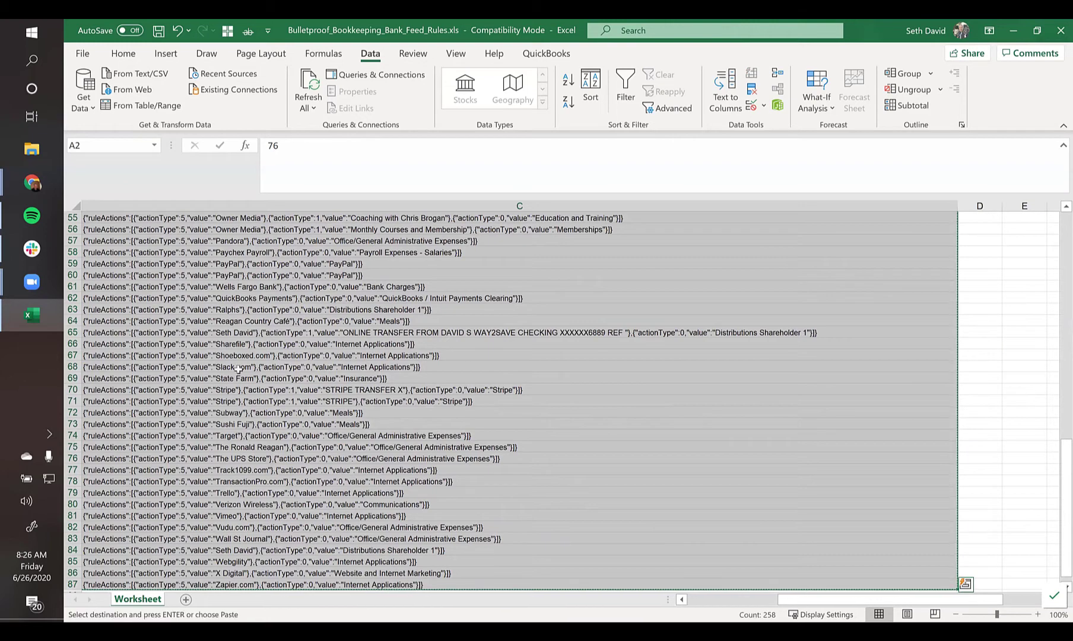
Paste the copied rules into Airtable starting at the first Rule Name cell, expanding the table to fit all records
key(alt+Tab)
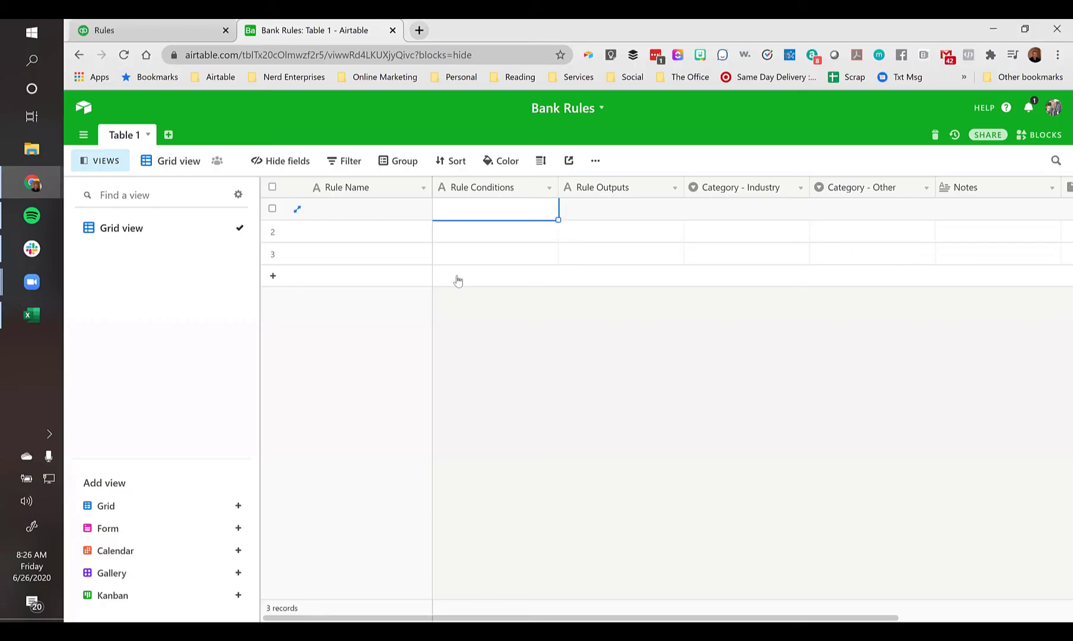
click(367, 213)
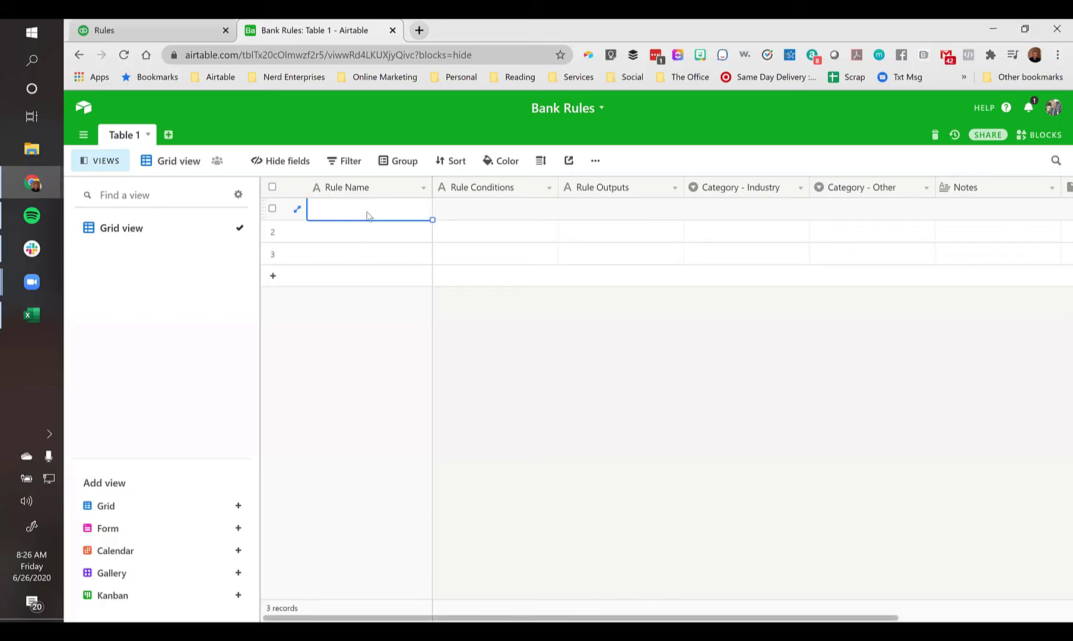
key(ctrl+v)
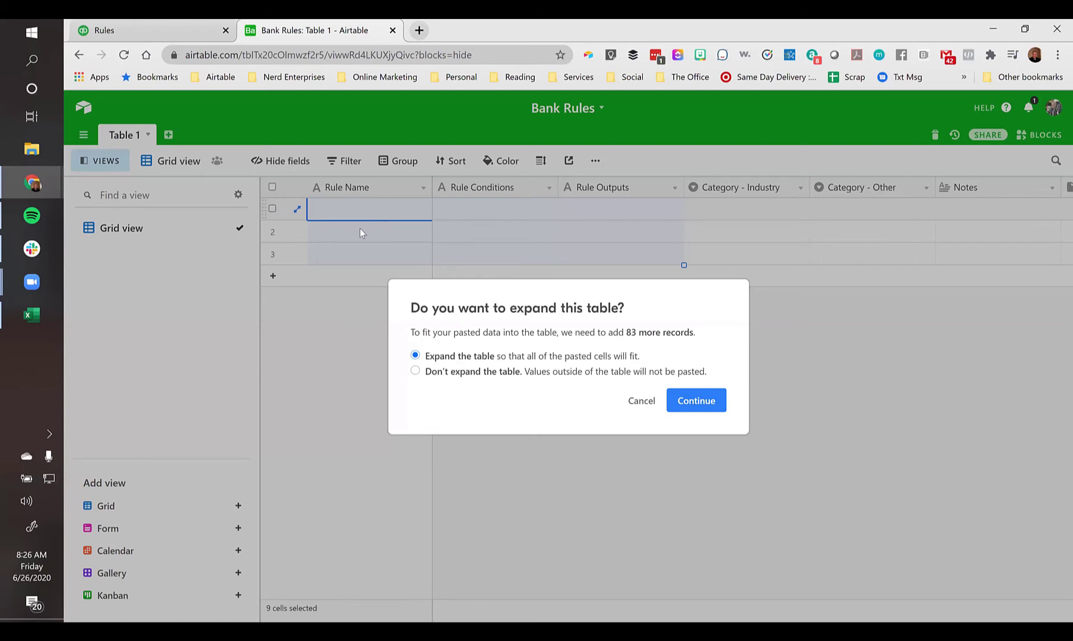
click(696, 401)
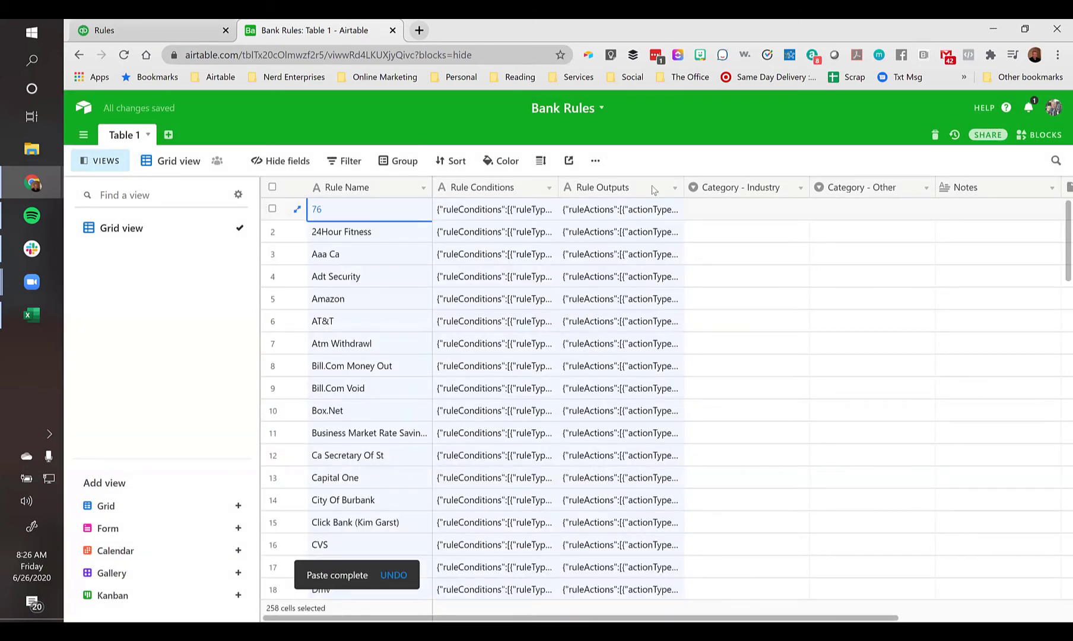
Widen the Rule Conditions and Rule Outputs columns so more of their text shows
drag(558, 187, 777, 189)
drag(904, 189, 1003, 180)
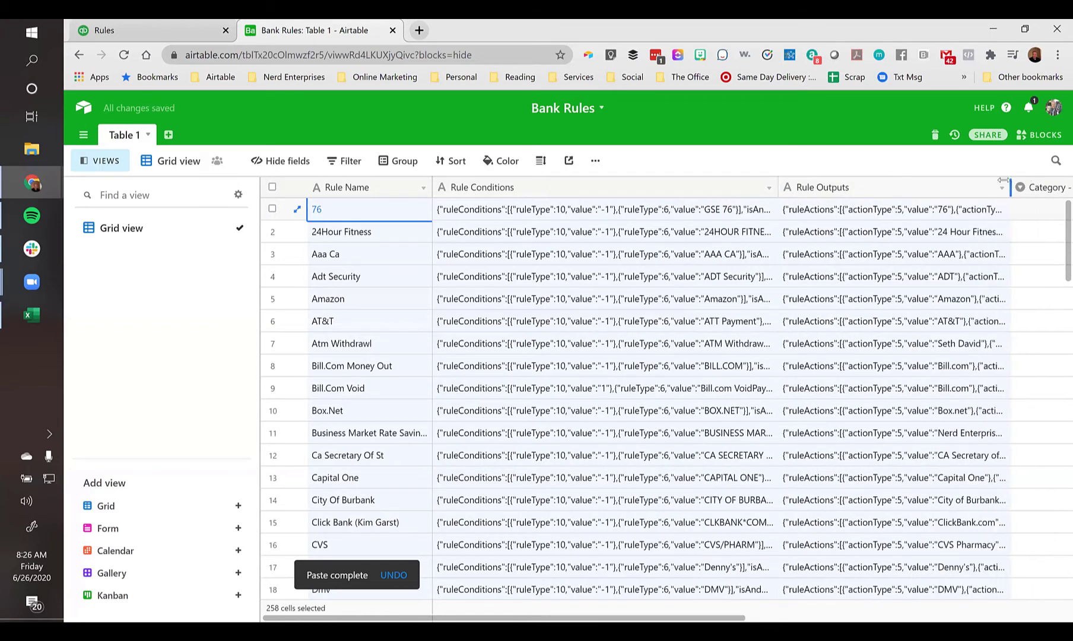
click(354, 240)
Look across the first record's fields and check the choices available in its Category - Industry cell
click(330, 213)
key(Right)
key(Right)
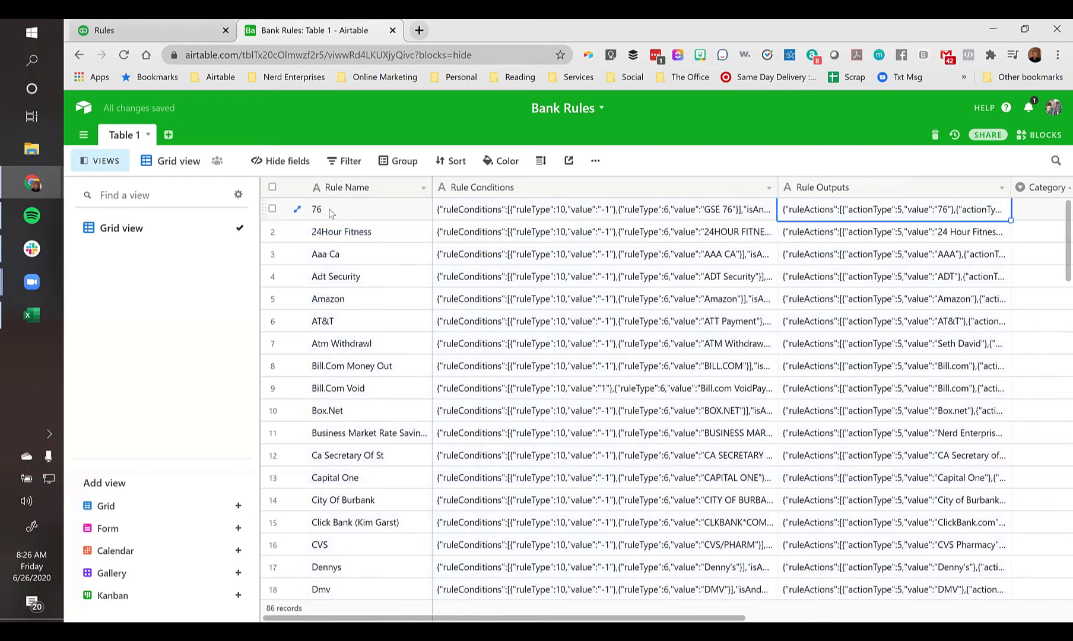
key(Right)
key(Right)
key(Left)
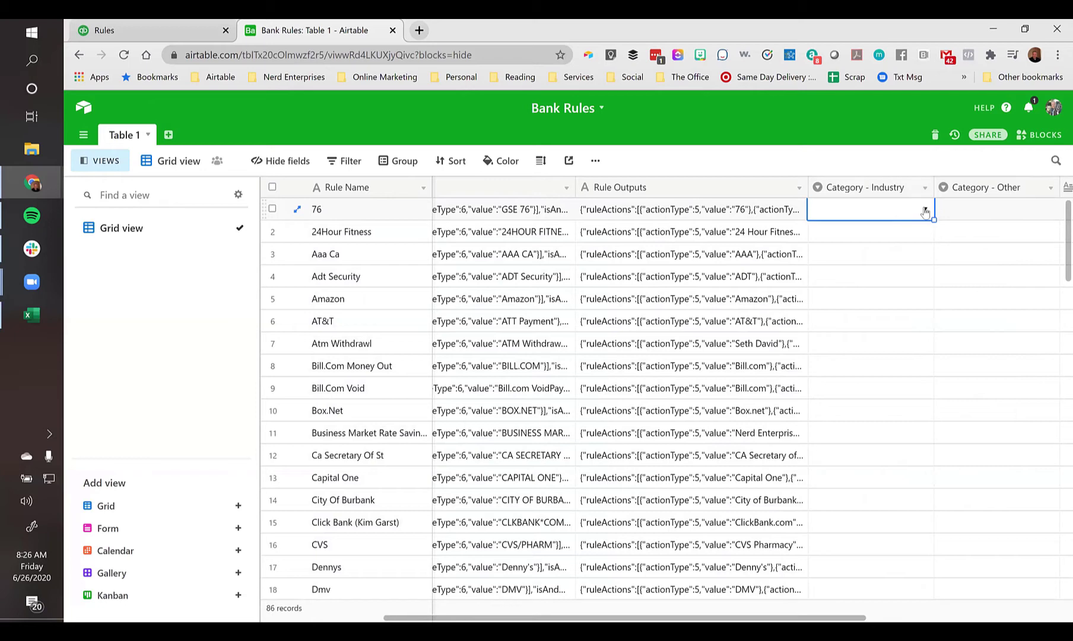
click(925, 212)
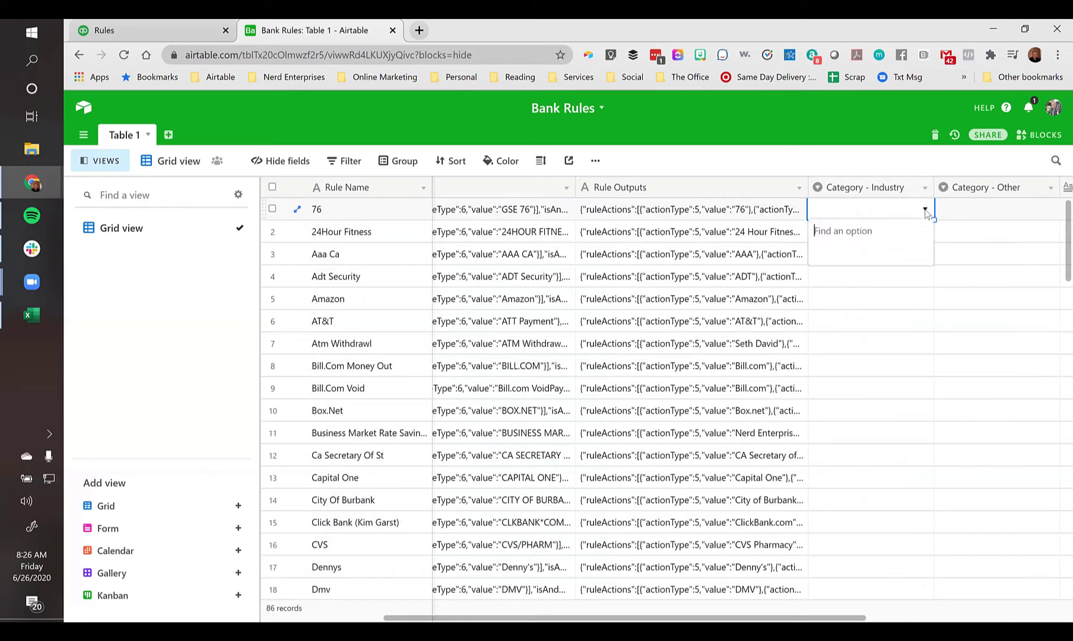
click(925, 212)
Customize the Category - Industry field and add Plumbing as its first option
double_click(888, 189)
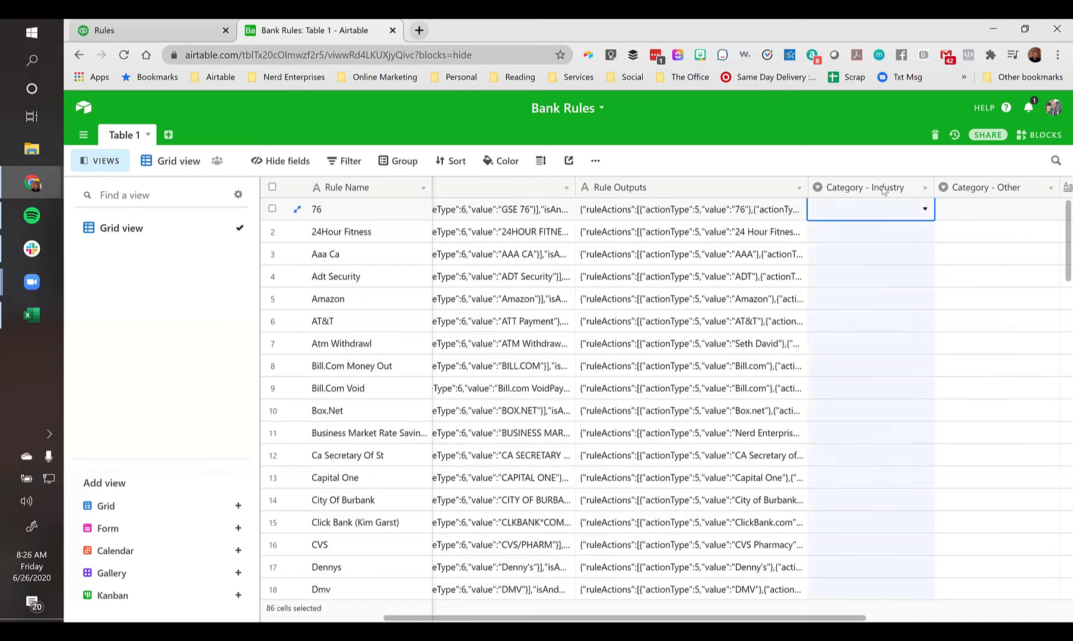
click(694, 367)
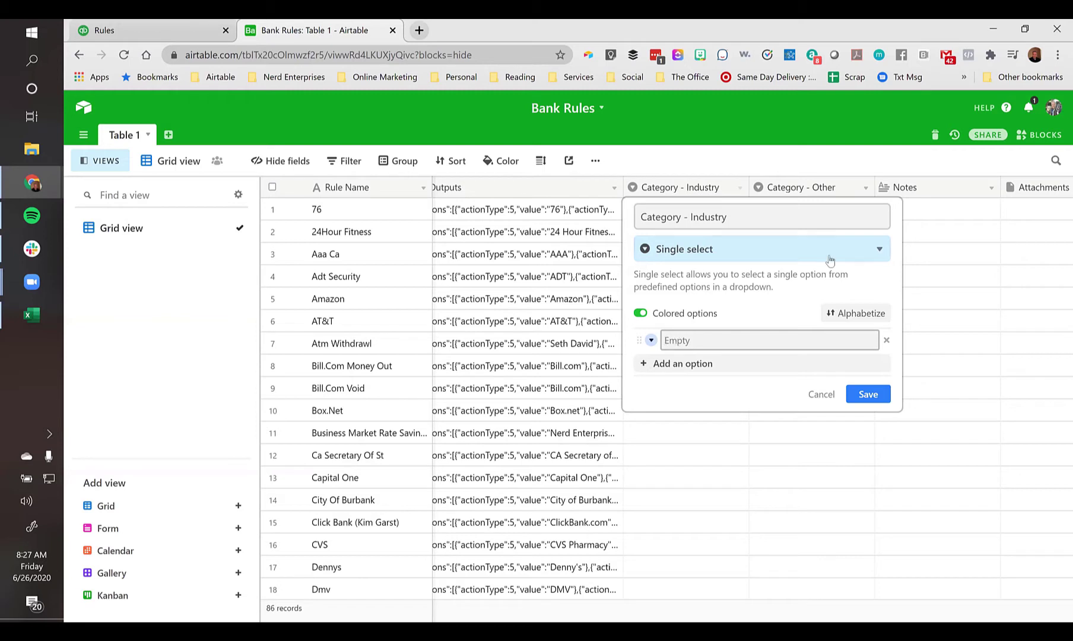
text(Plumbing)
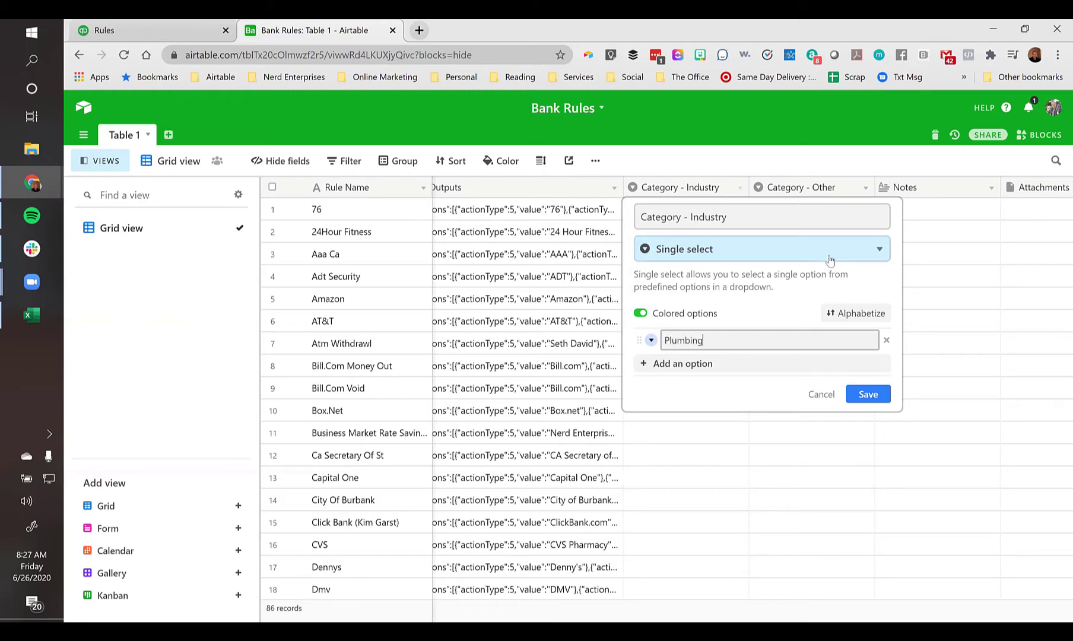
Try a bright pink-red color on the Plumbing option, then settle on bright teal
click(652, 345)
click(652, 342)
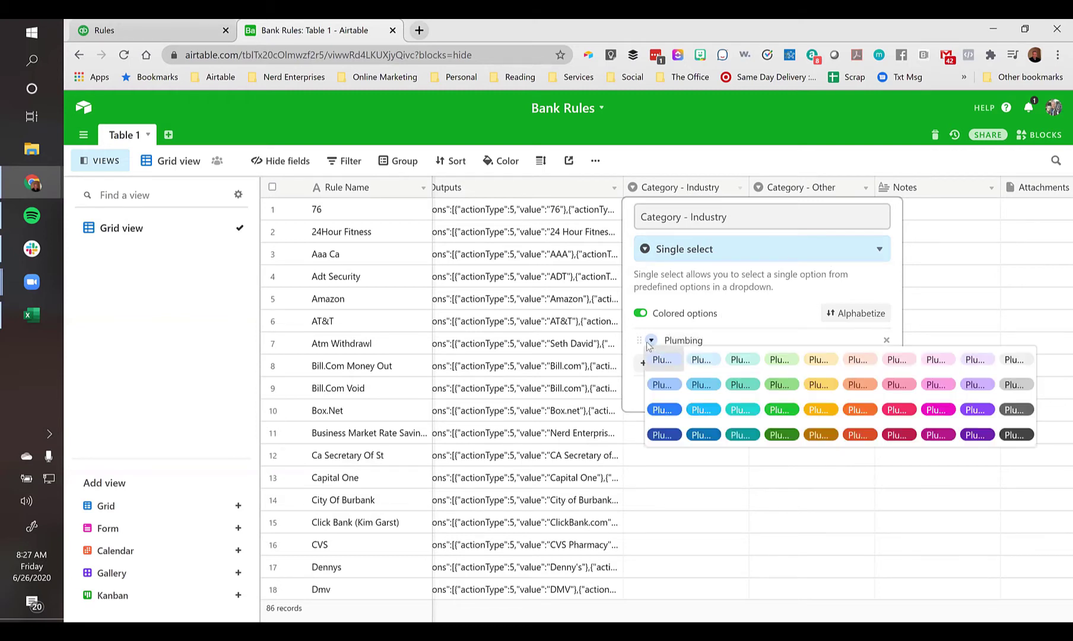
click(892, 417)
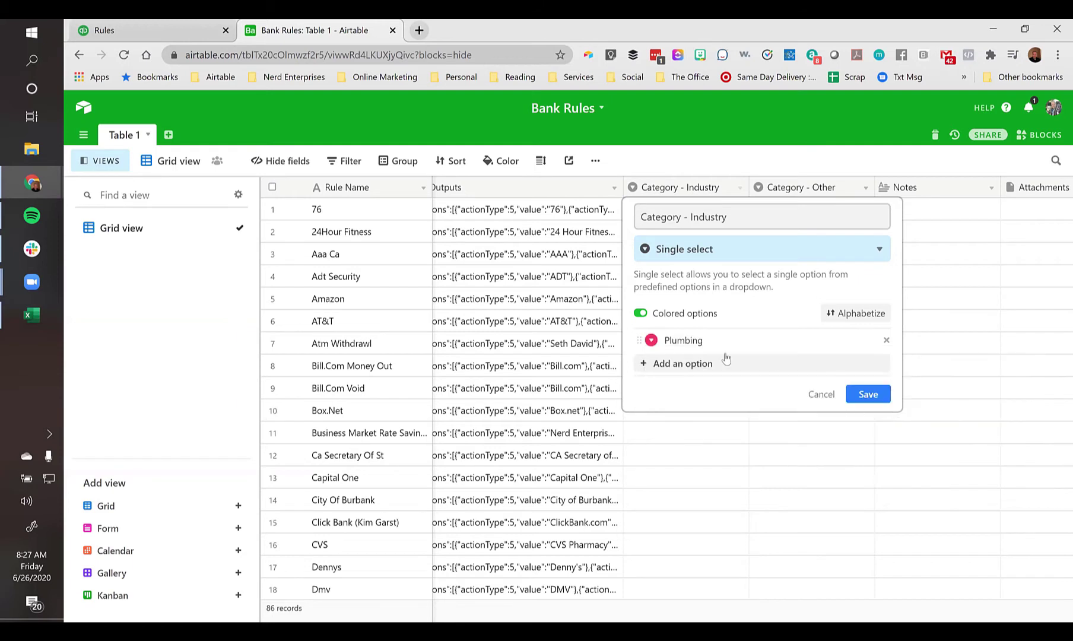
click(652, 340)
click(750, 412)
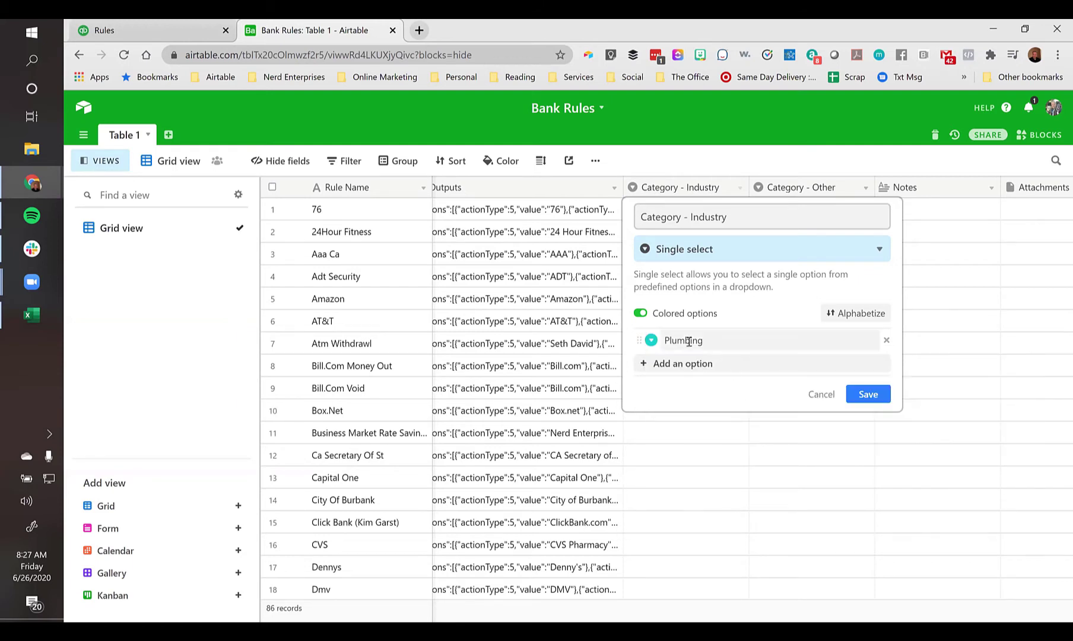
Add Contractor as the second Category - Industry option, followed by a blank third option
click(717, 363)
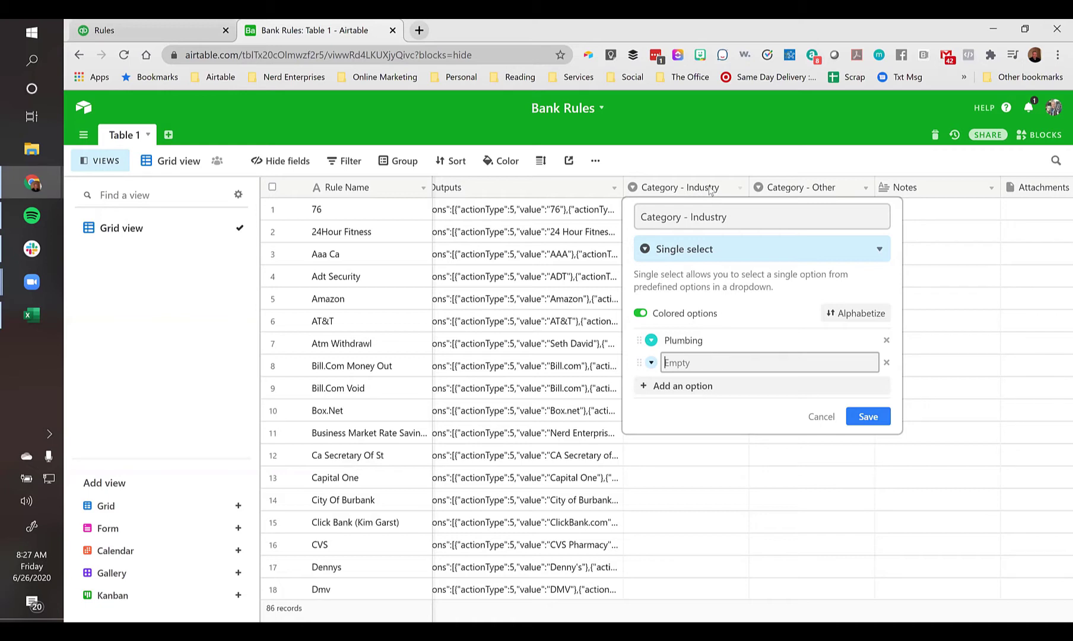
text(Contractor)
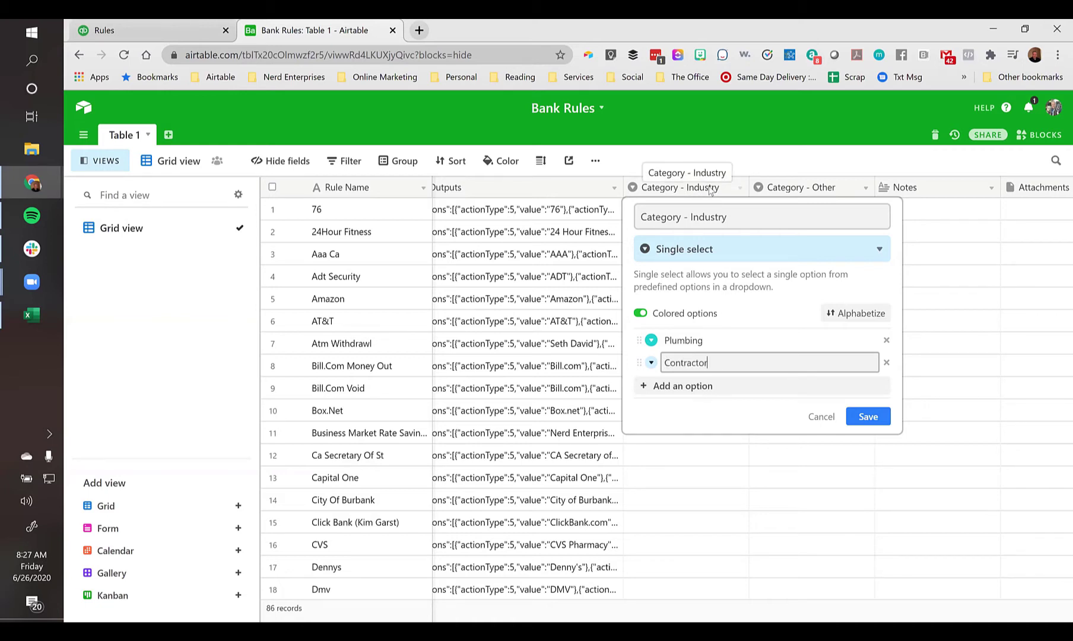
key(Return)
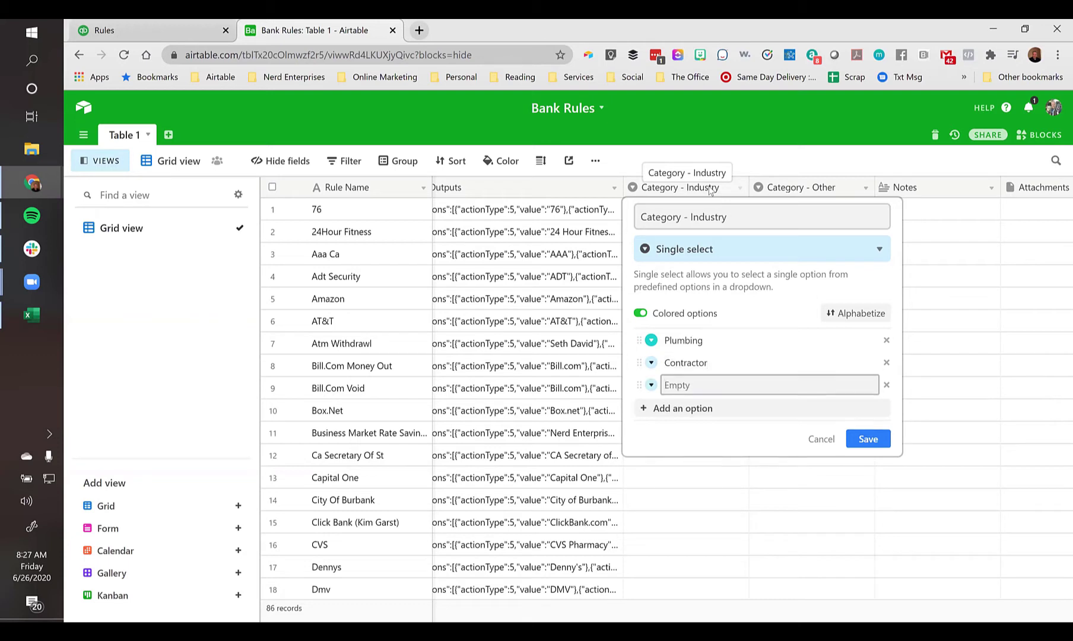
Name the third Category - Industry option Real Estate, color it bright blue, and save the field
text(Real Estate)
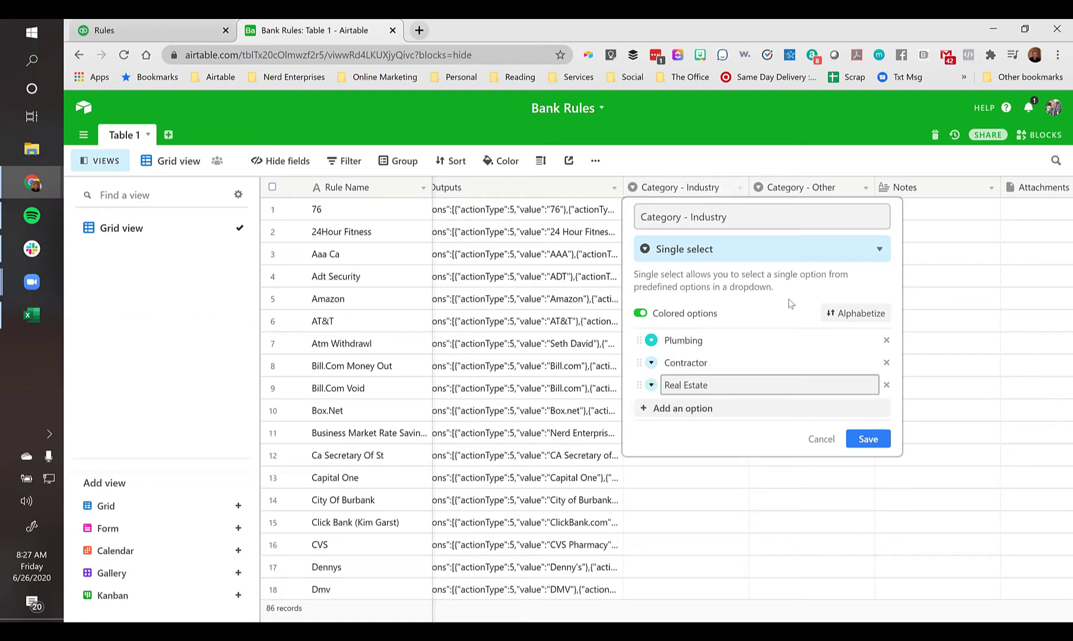
click(651, 386)
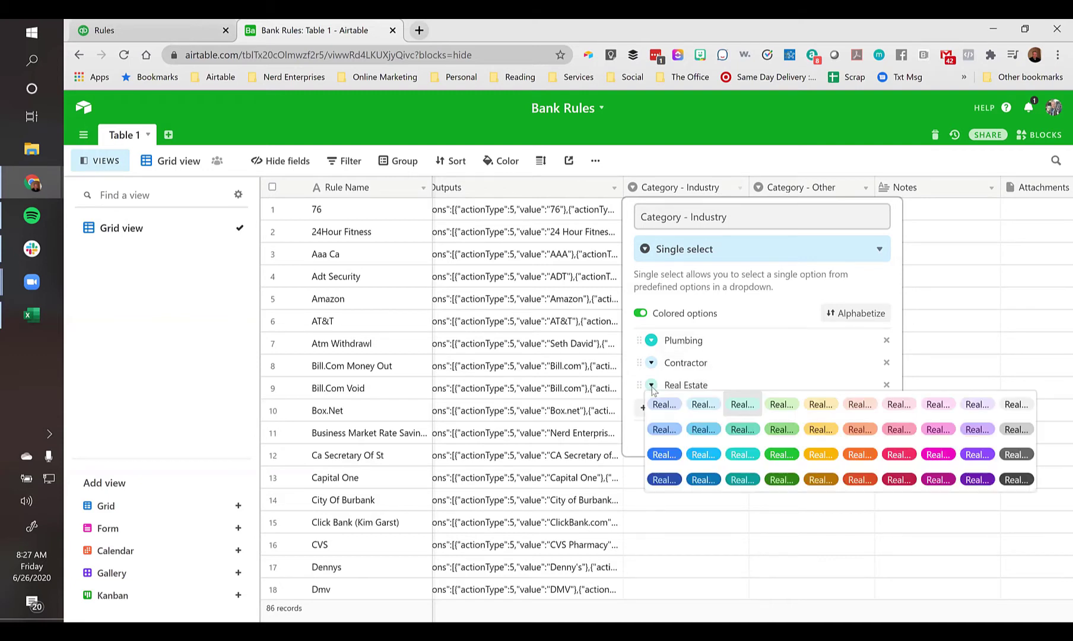
click(664, 455)
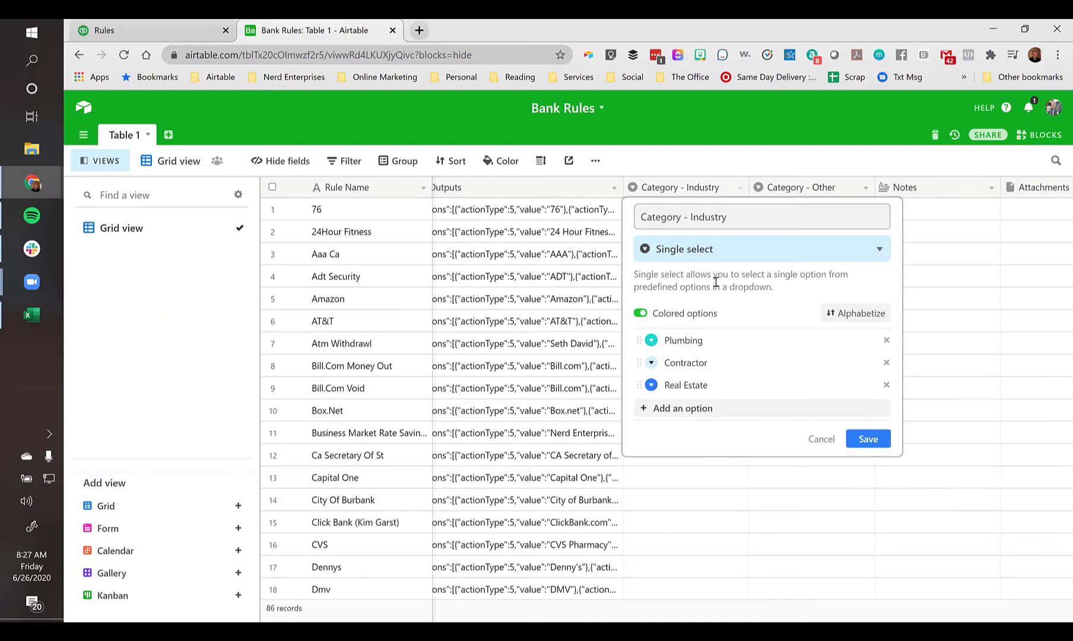
click(859, 440)
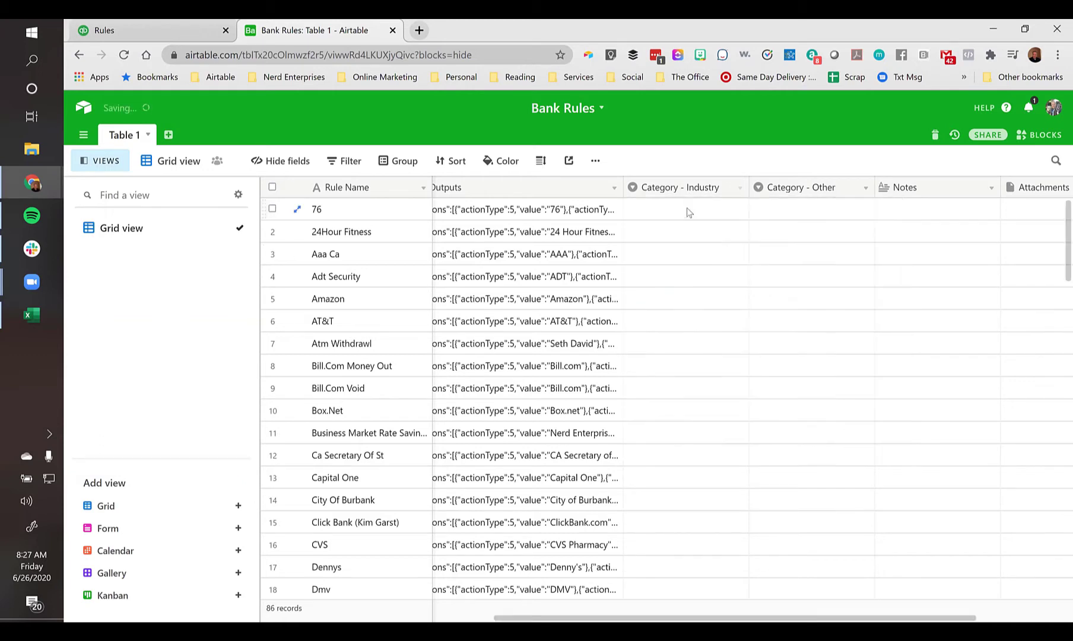
Reorder the Category - Industry options so Contractor comes before Plumbing, and save the field
double_click(673, 189)
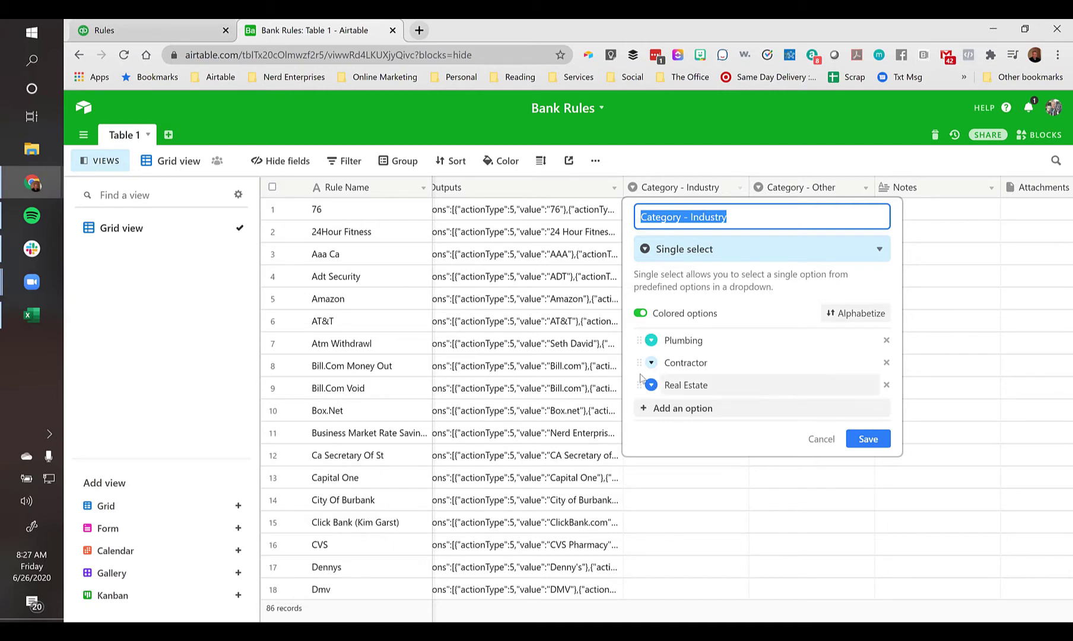
drag(639, 340, 636, 363)
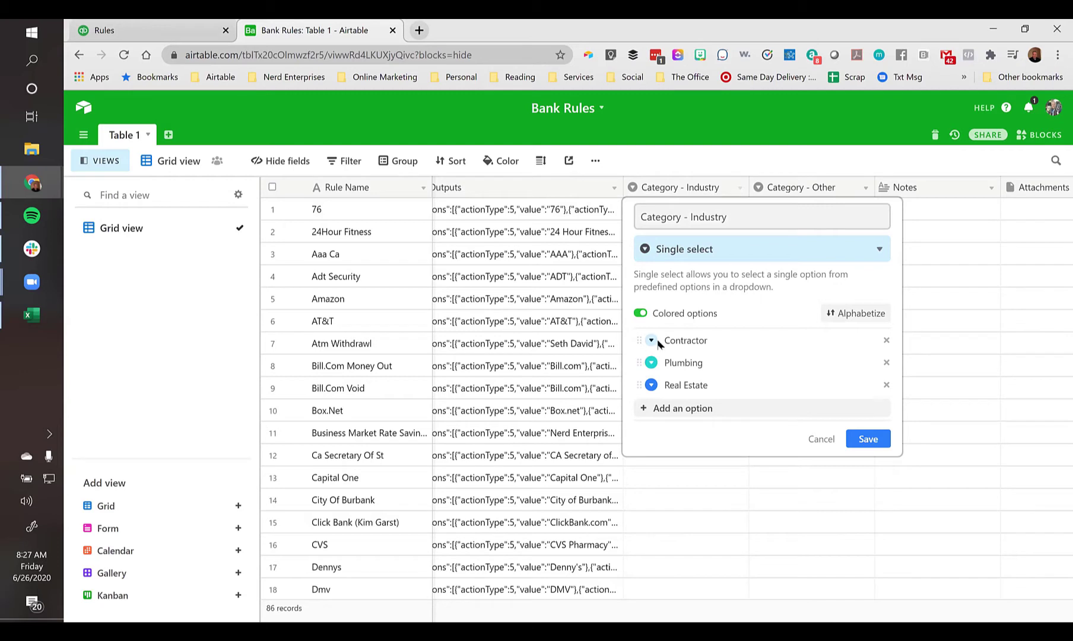
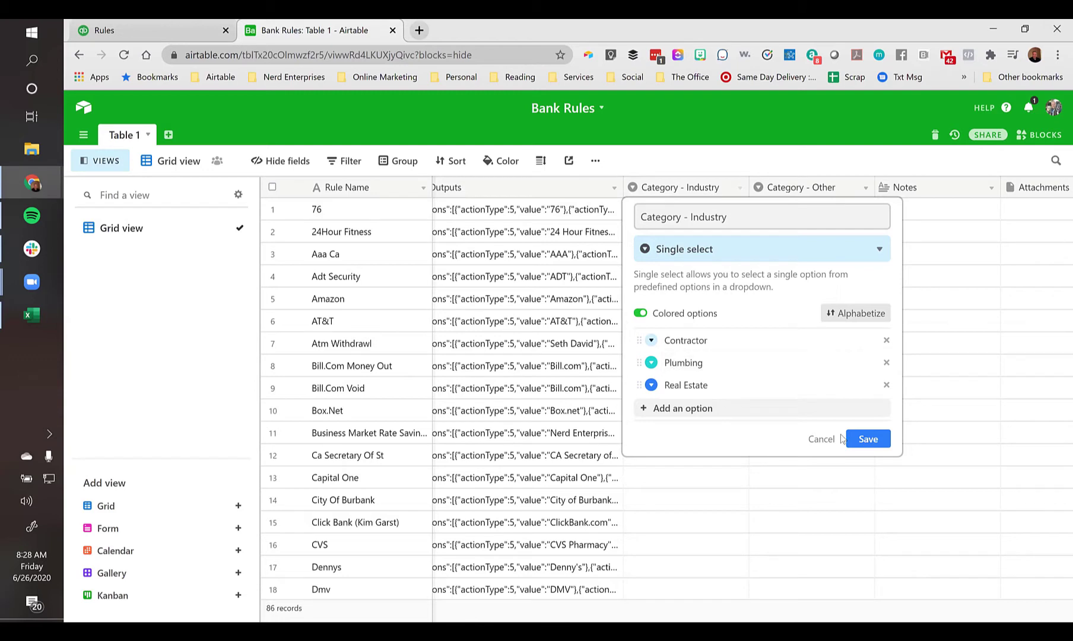
click(866, 443)
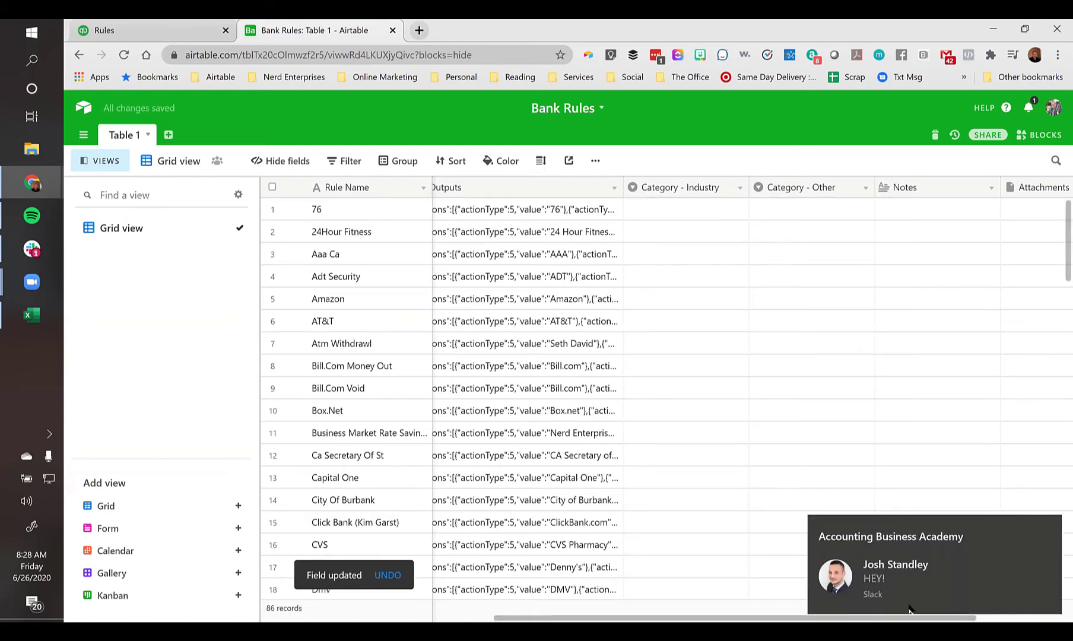
click(1049, 532)
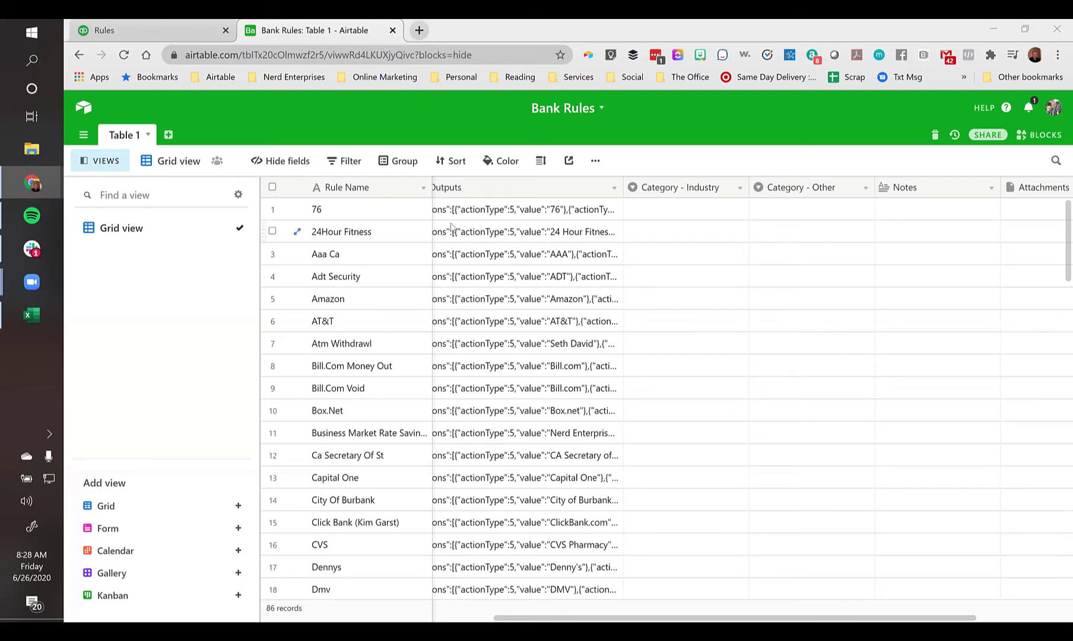
Move the Notes field directly after Rule Name and widen its column to about twice its width
scroll(370, 213, left, 6)
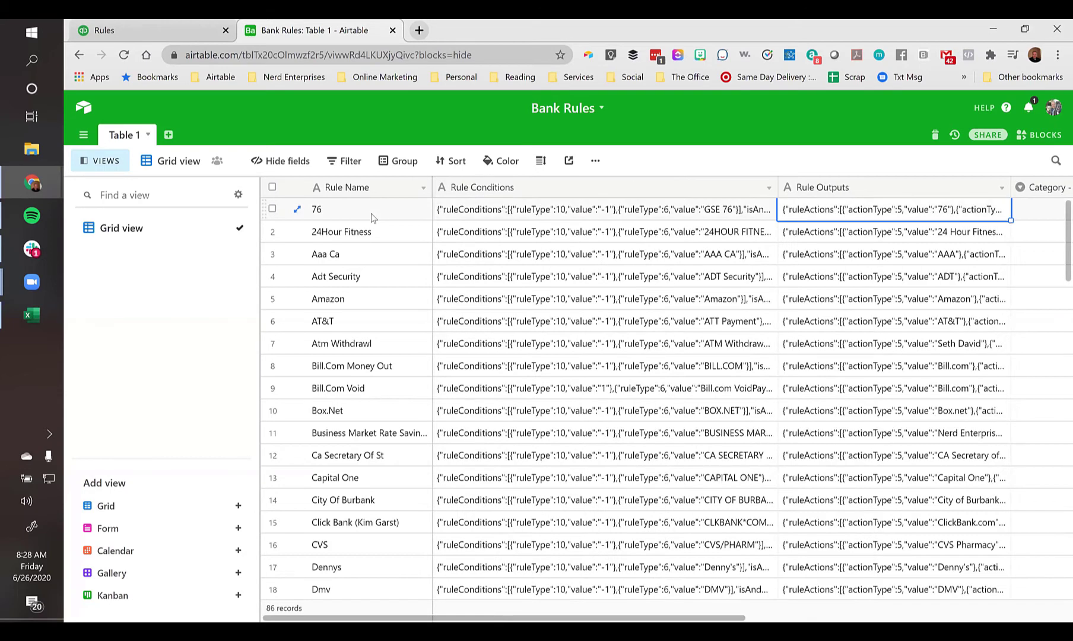
key(Right)
key(Right)
key(Right)
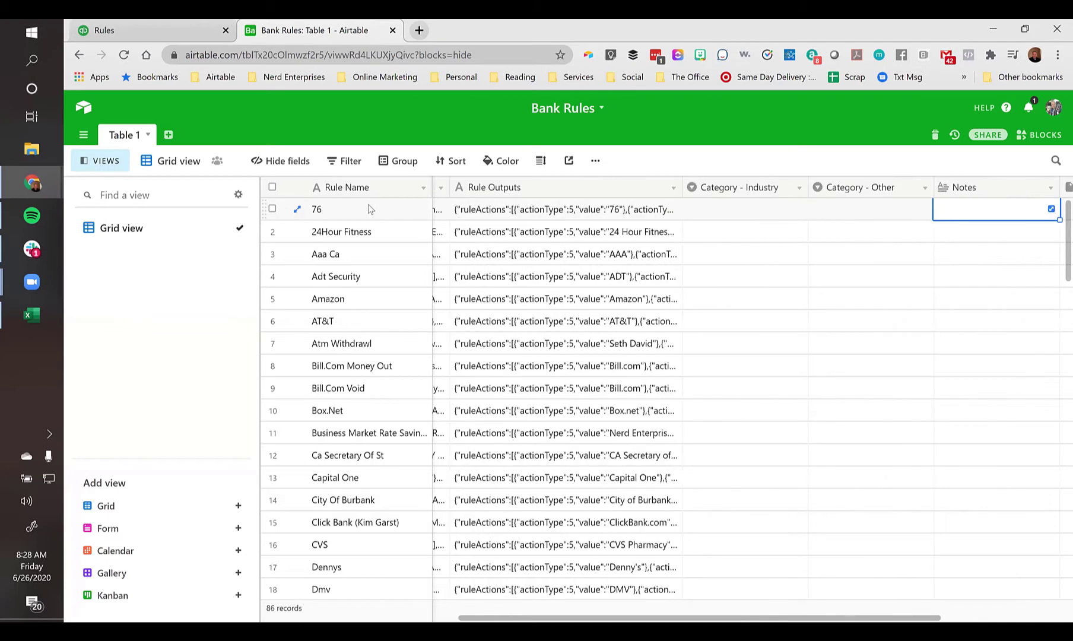
key(Right)
click(860, 205)
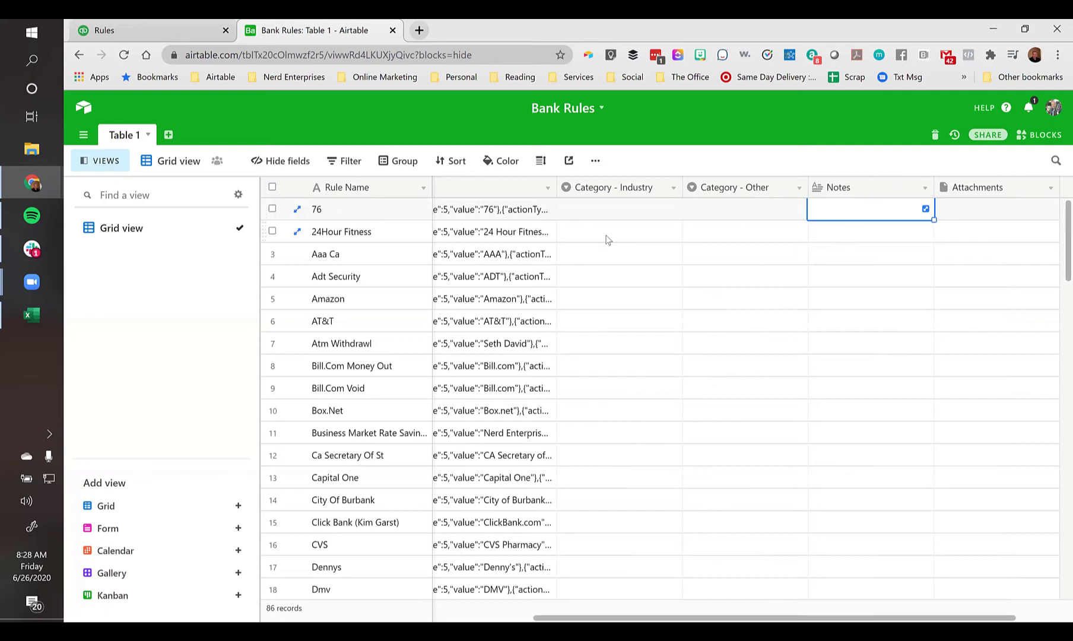
click(875, 189)
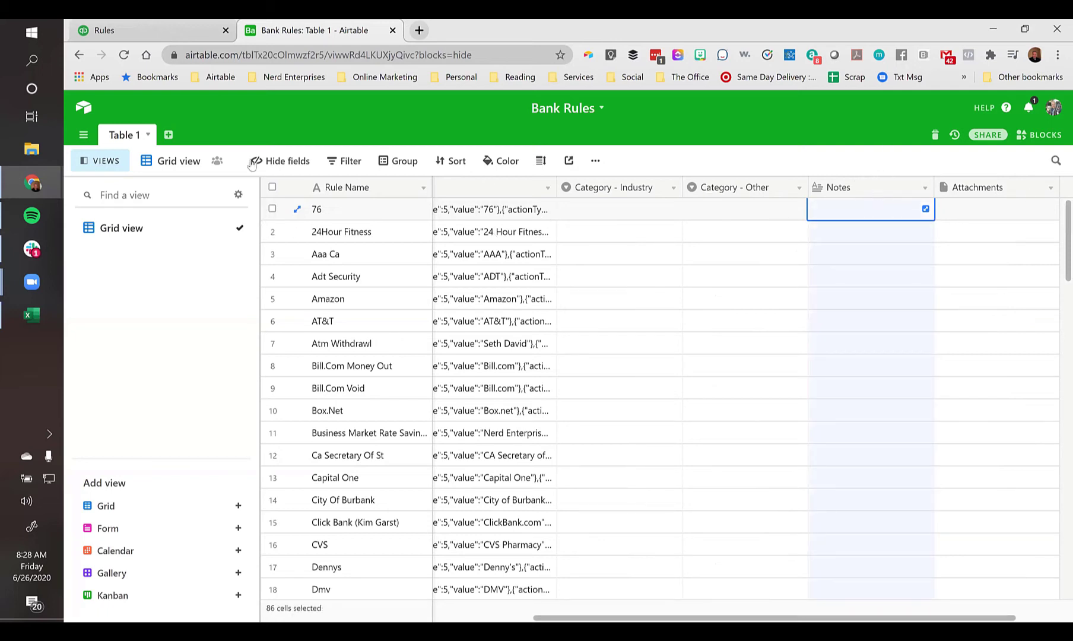
click(295, 167)
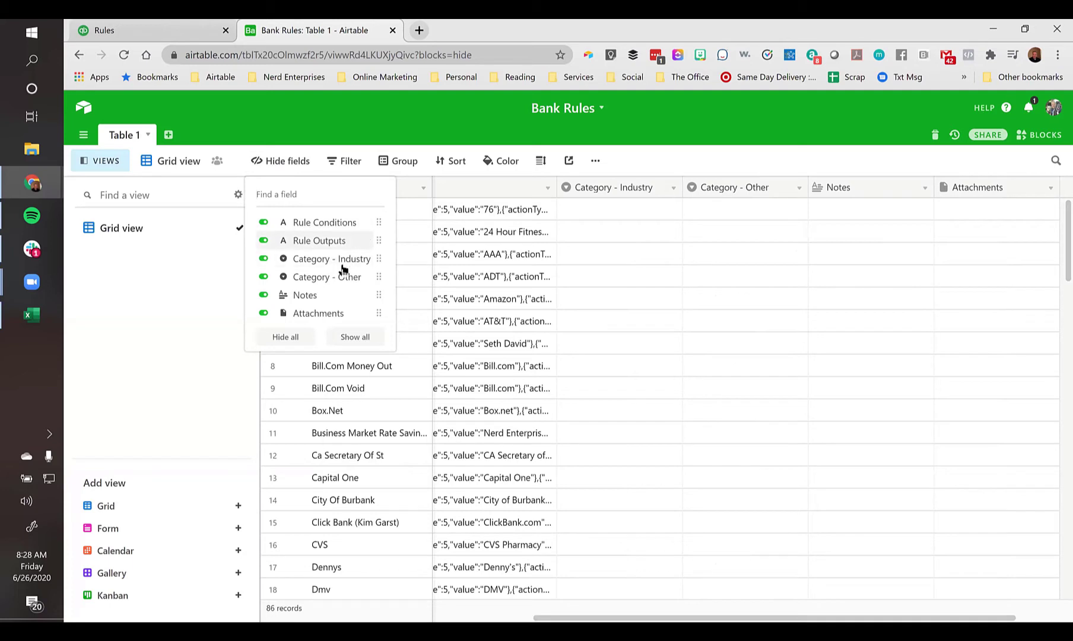
drag(377, 294, 317, 223)
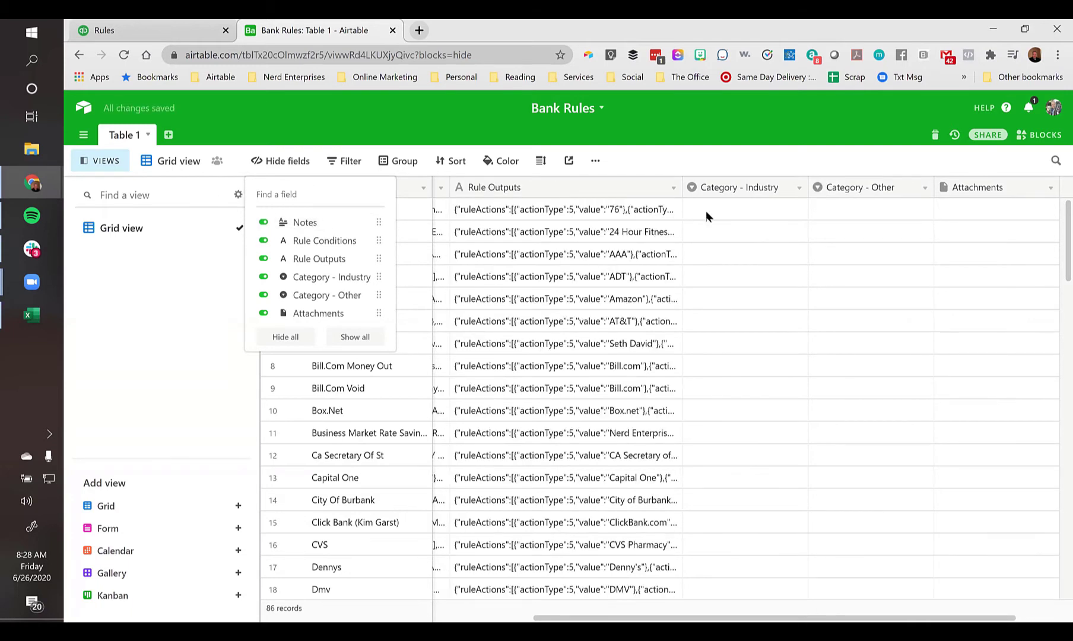
click(775, 211)
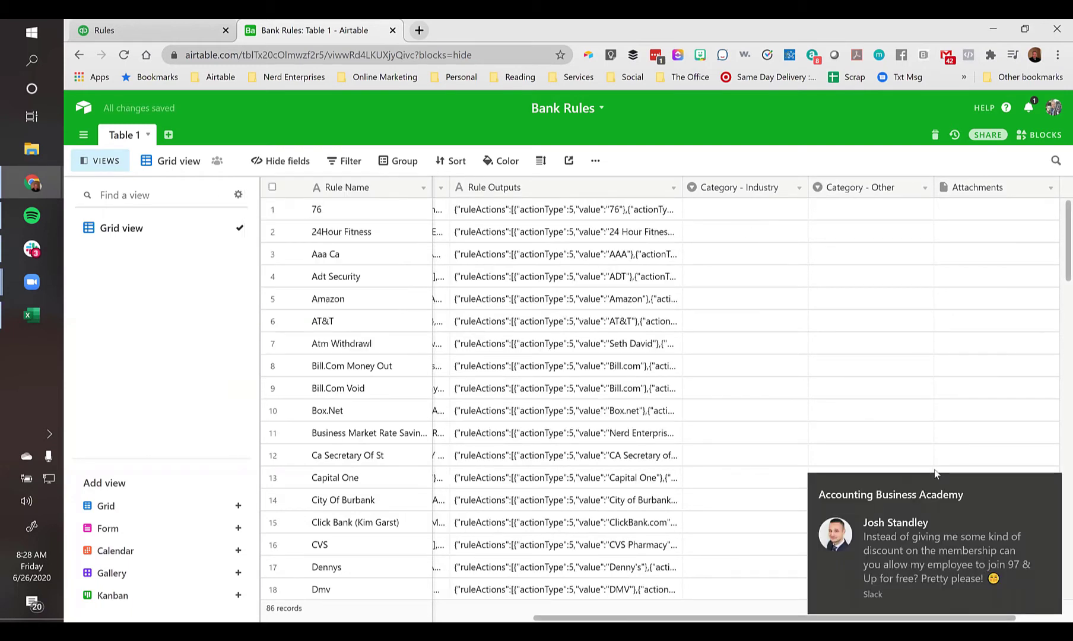
click(1050, 488)
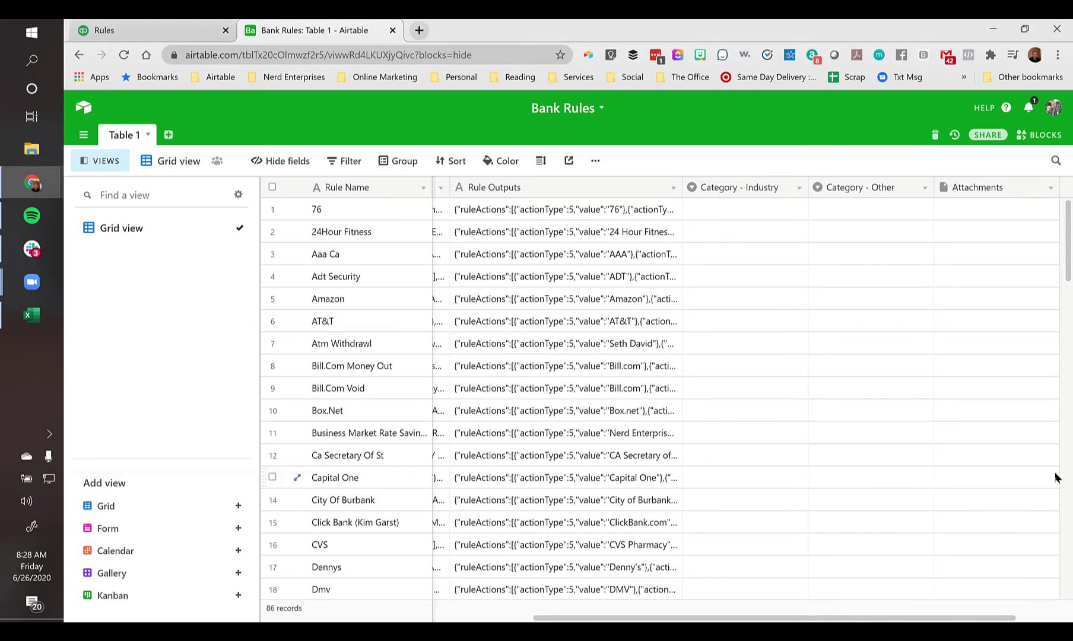
scroll(335, 212, left, 5)
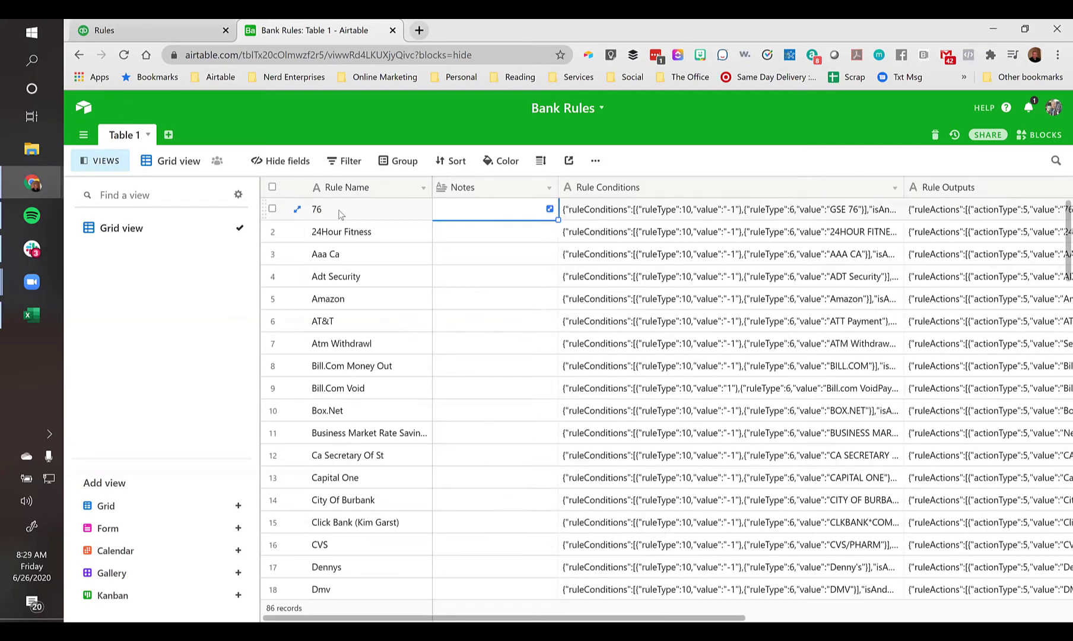
drag(558, 187, 687, 185)
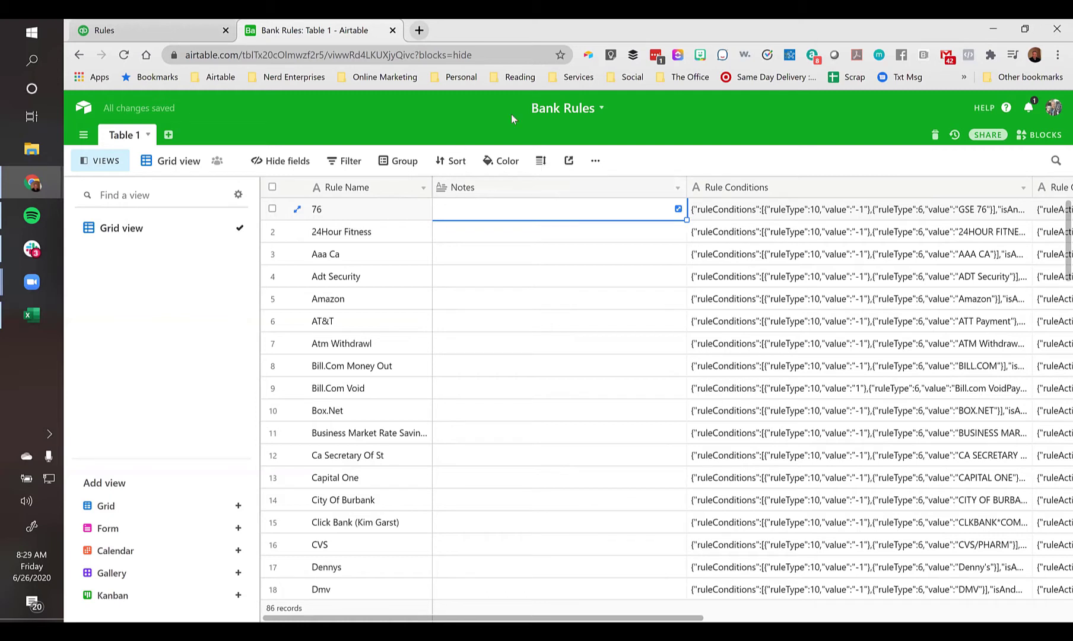
Check the Notes field's type settings and the expanded notes editor of the first record, making no changes
double_click(473, 188)
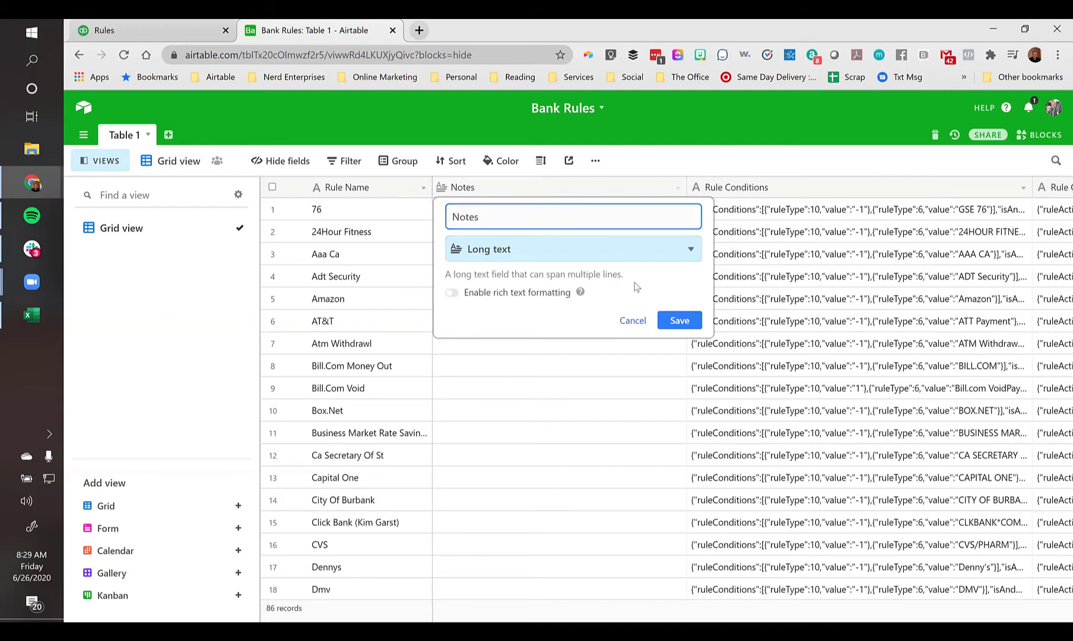
click(630, 320)
click(473, 214)
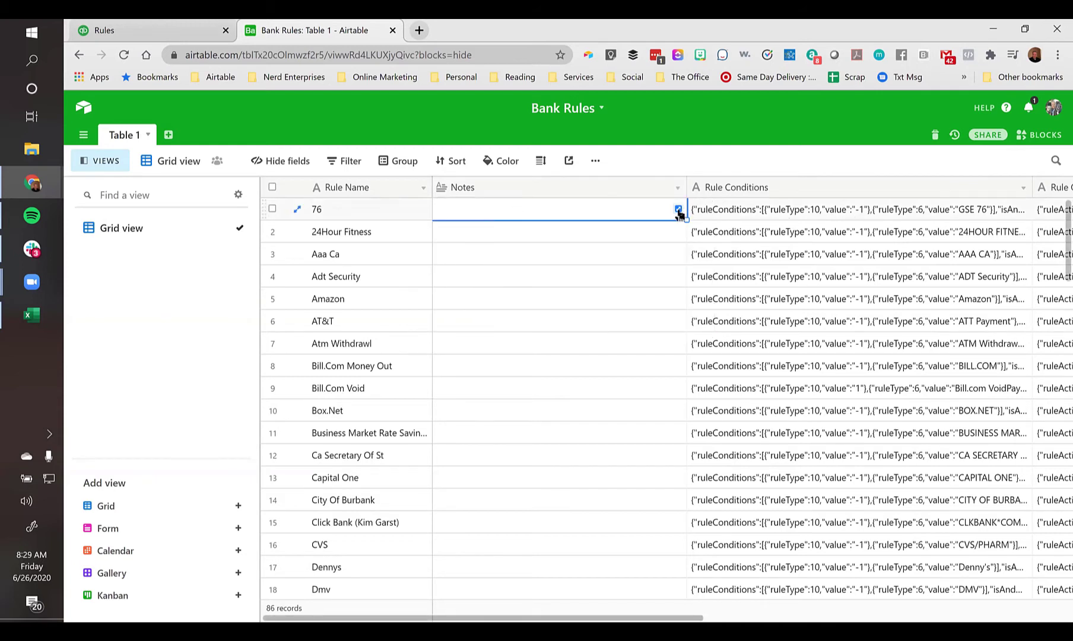
click(678, 209)
click(751, 200)
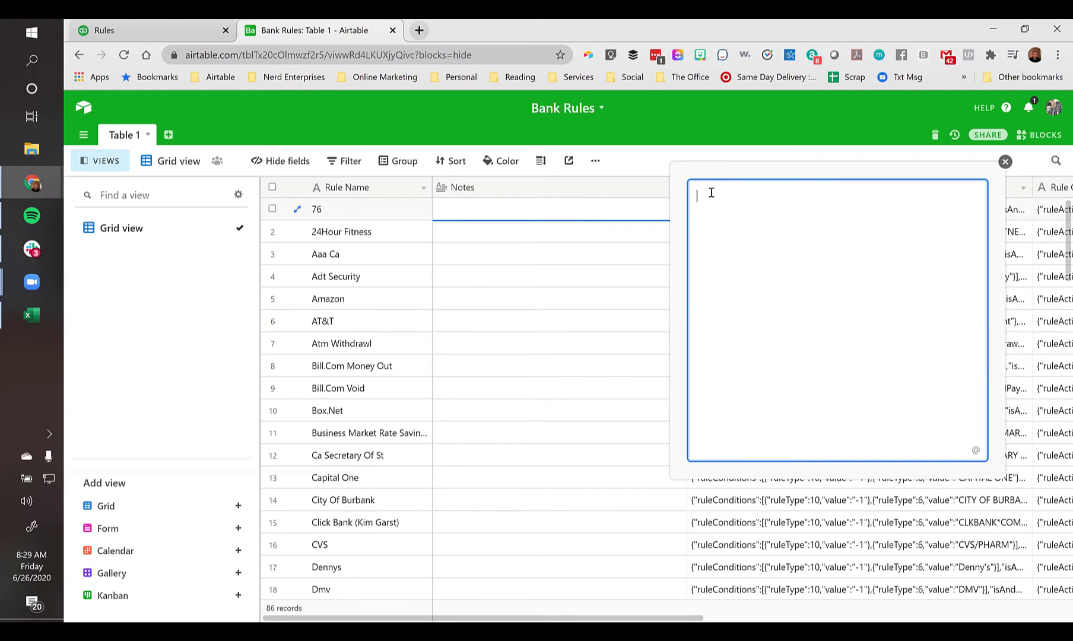
click(1004, 161)
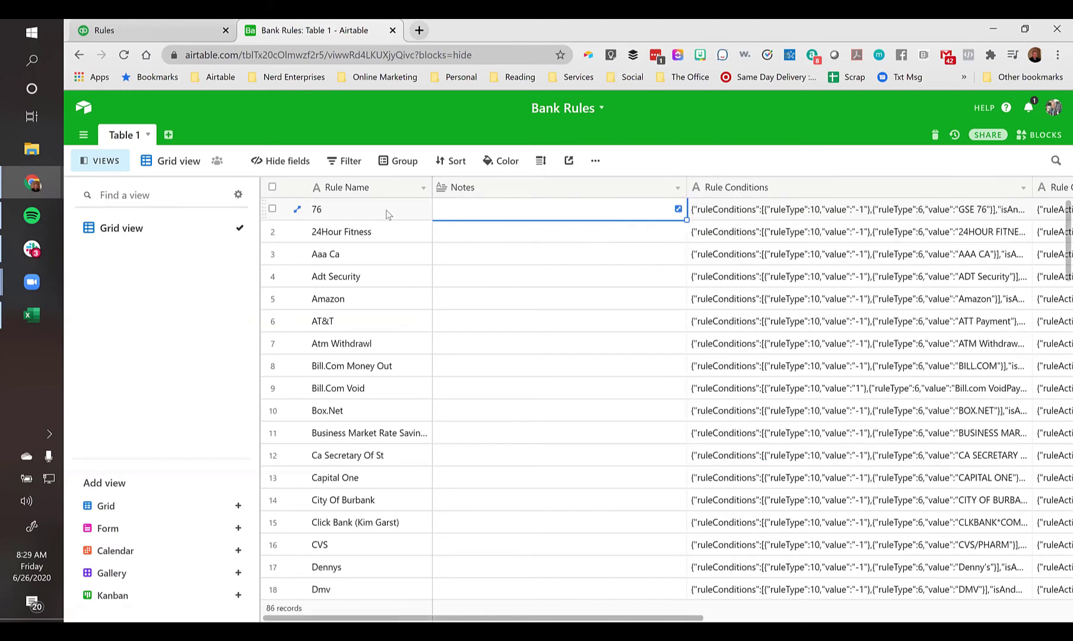
Look across the first record's fields from Notes through to the category fields
click(425, 212)
key(Tab)
key(Tab)
key(Tab)
key(Tab)
key(Tab)
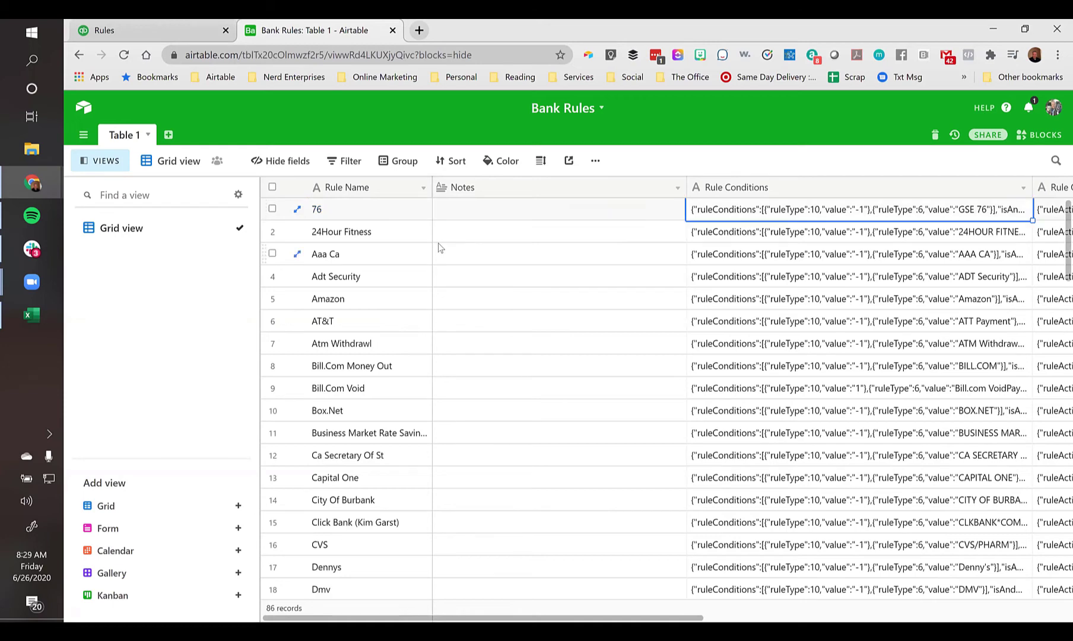
key(Tab)
key(shift+Tab)
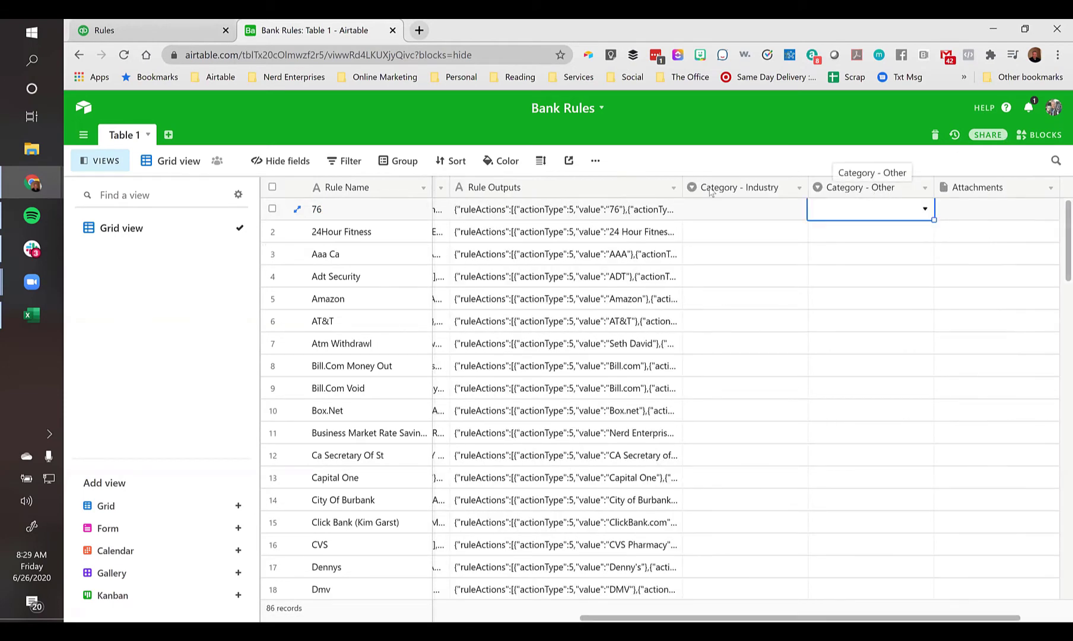
key(shift+Tab)
key(Tab)
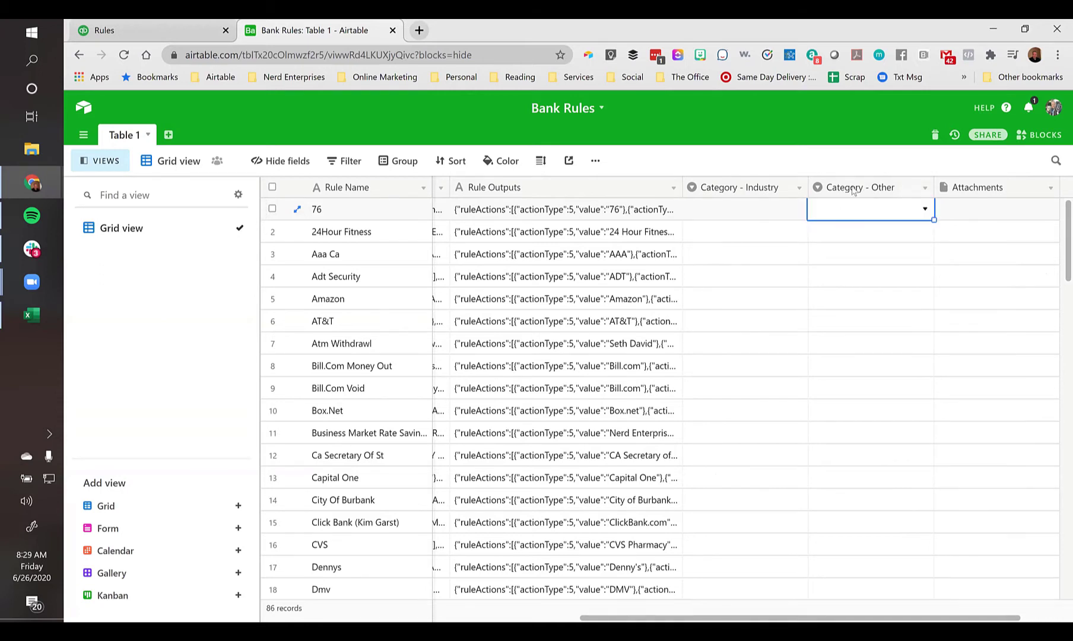
double_click(853, 190)
text(Auto Expenses)
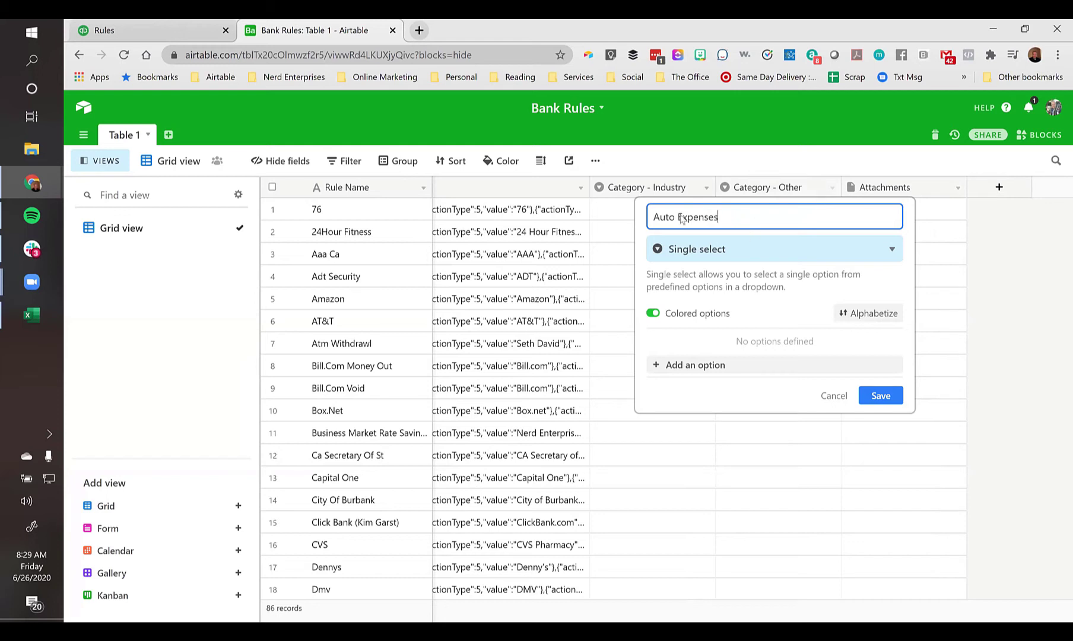
click(833, 395)
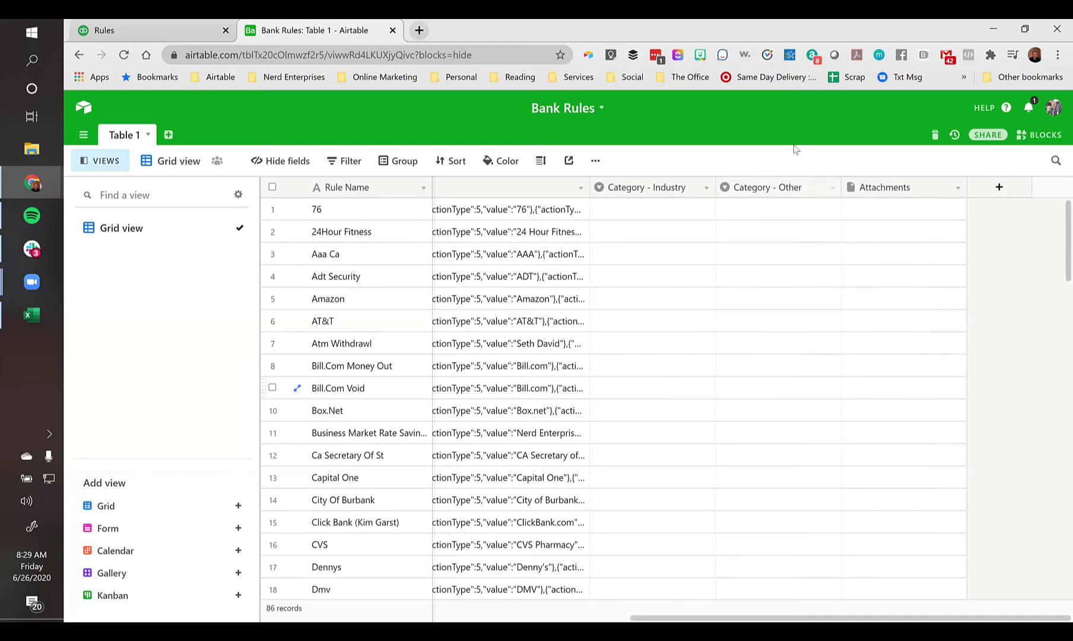
Add Auto Expenses as the only option of the Category - Other field and save the field
double_click(767, 189)
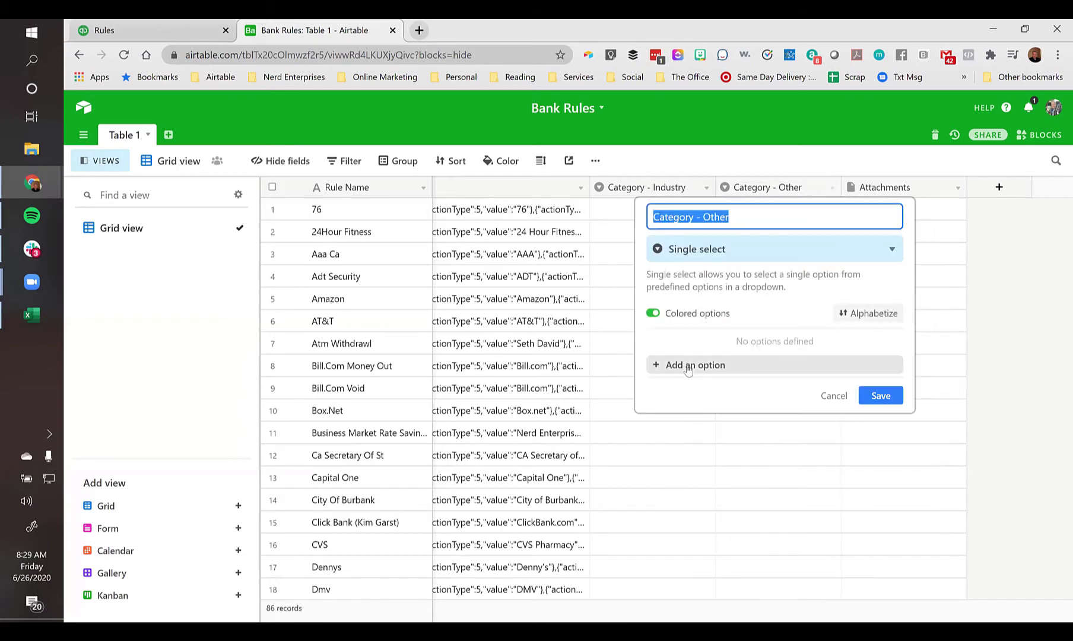
click(693, 364)
text(Auto Expenses)
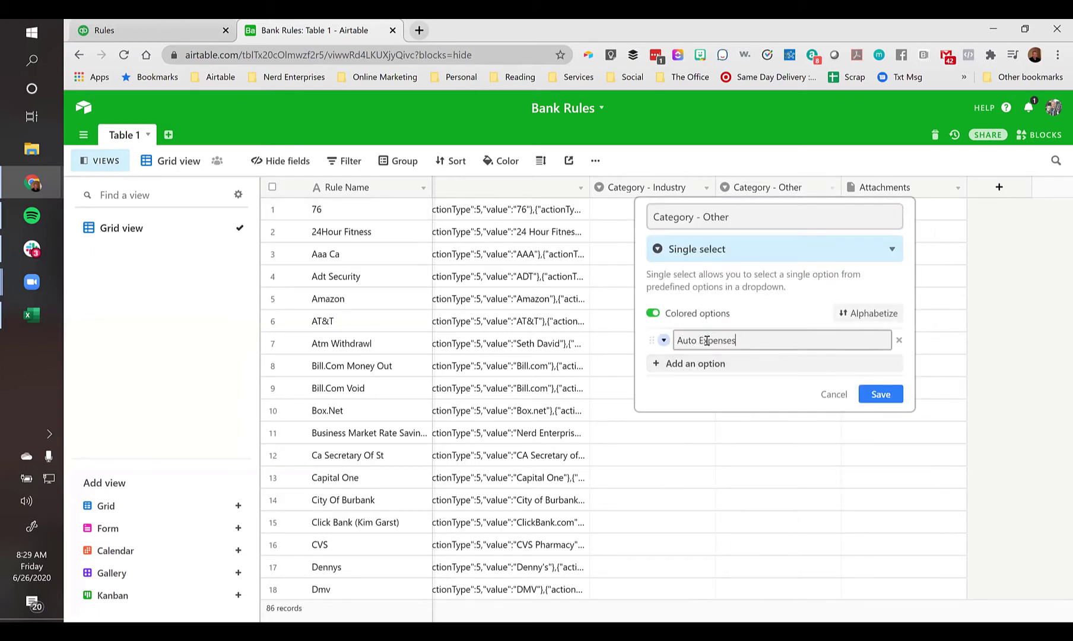
key(Return)
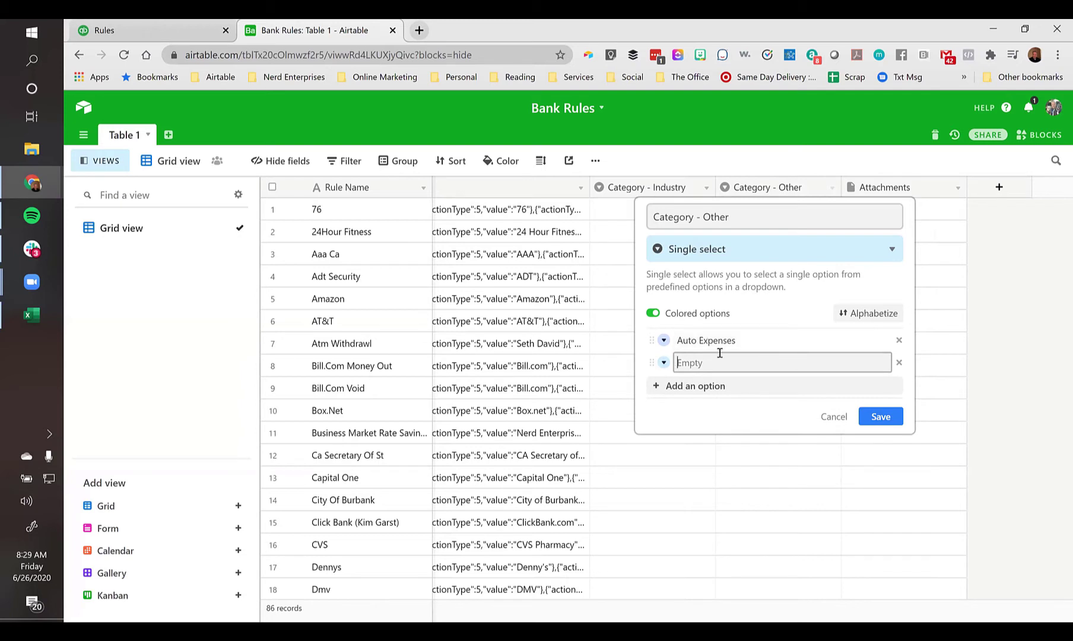
click(899, 362)
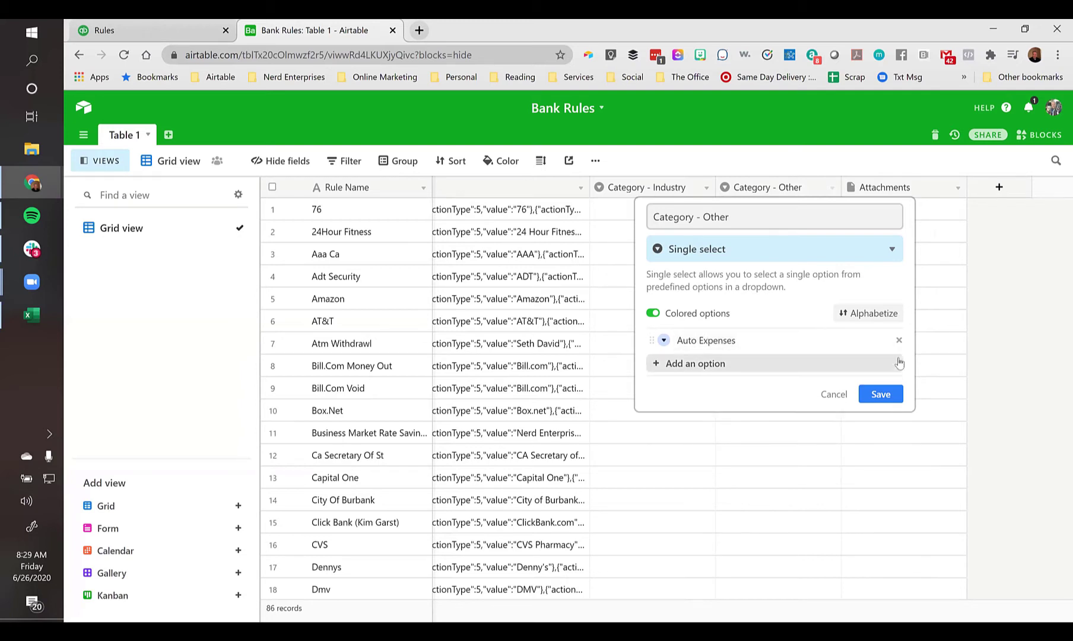
click(881, 394)
Check the Category - Industry choices for rule 76, set its Category - Other to Auto Expenses, and return to its Rule Name
double_click(646, 210)
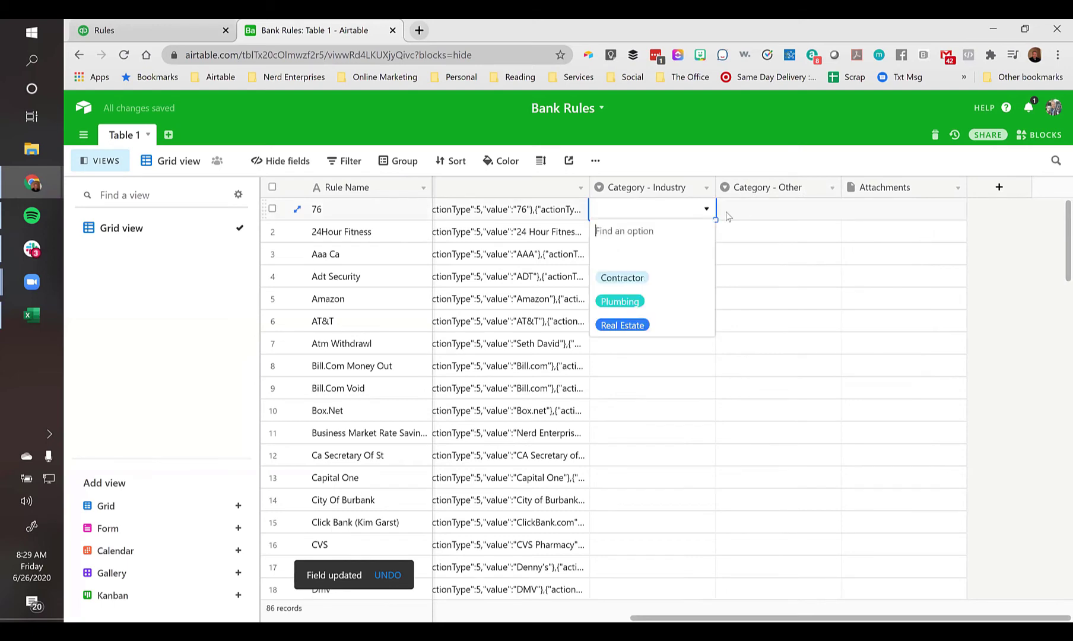
click(775, 210)
click(777, 215)
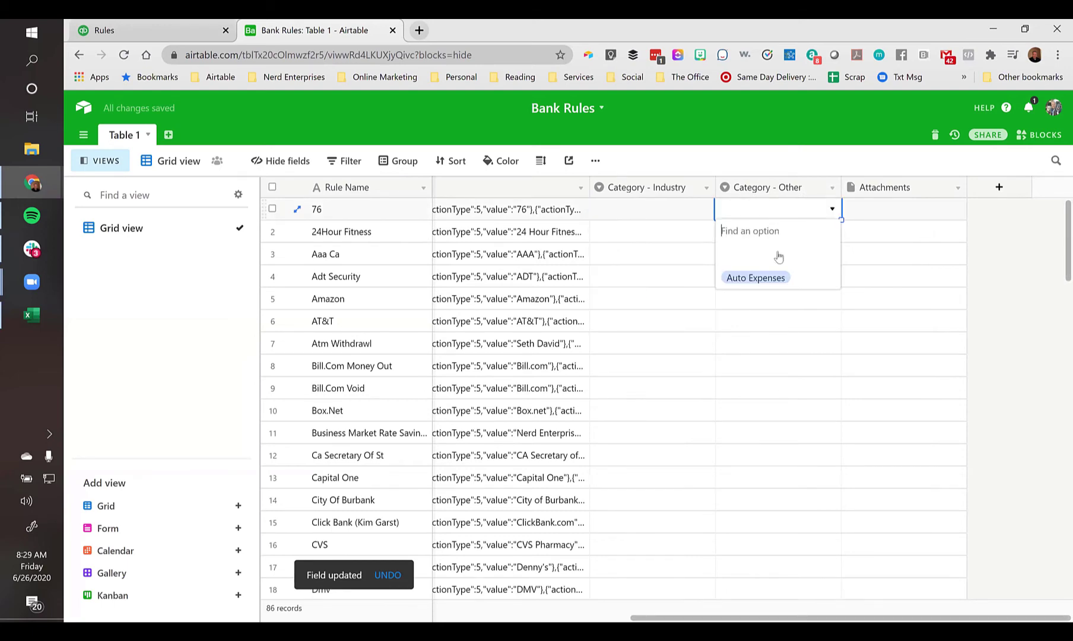
click(756, 278)
key(ctrl+Left)
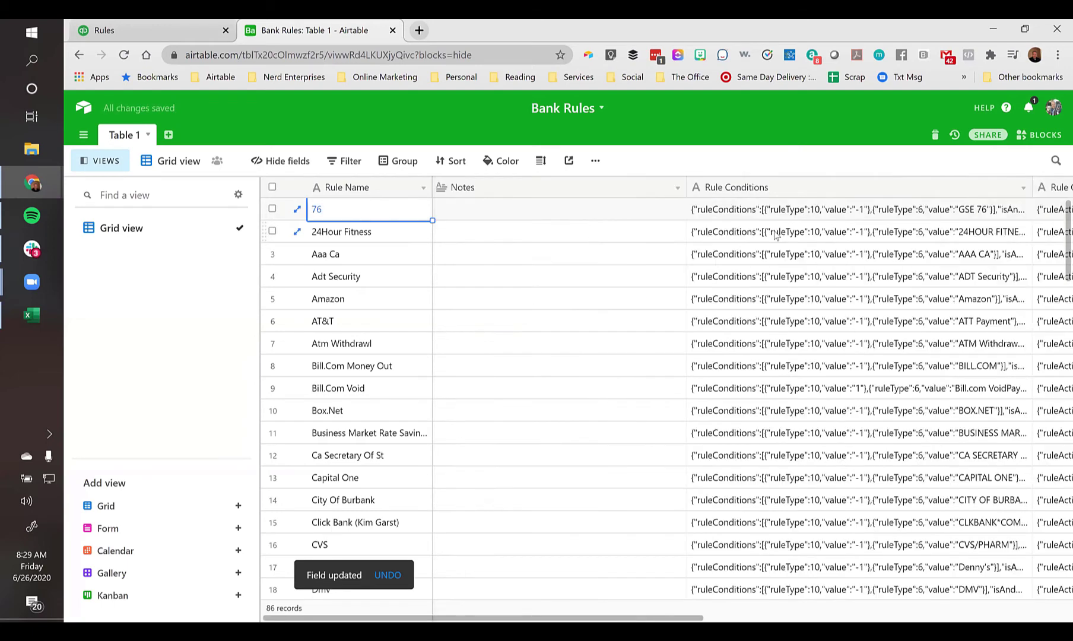
Find the Honda Lease rule and set its Category - Other to Auto Expenses
key(Page_Down)
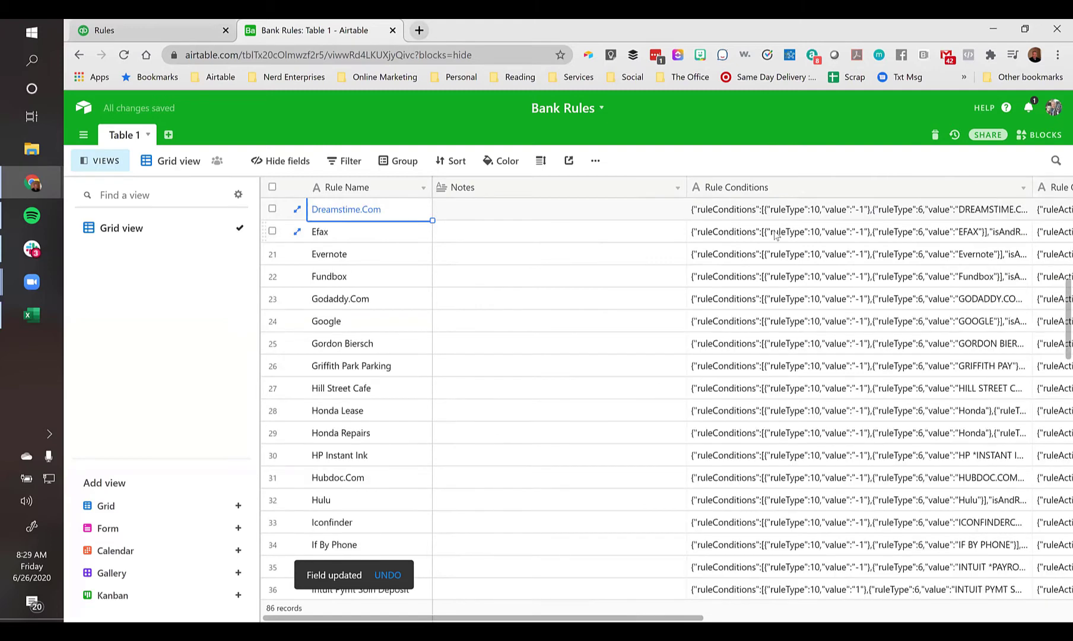
key(Down)
key(Down)
key(Down)
key(Down)
key(Down)
key(Down)
key(Down)
key(Down)
key(Down)
key(Right)
key(Right)
key(Right)
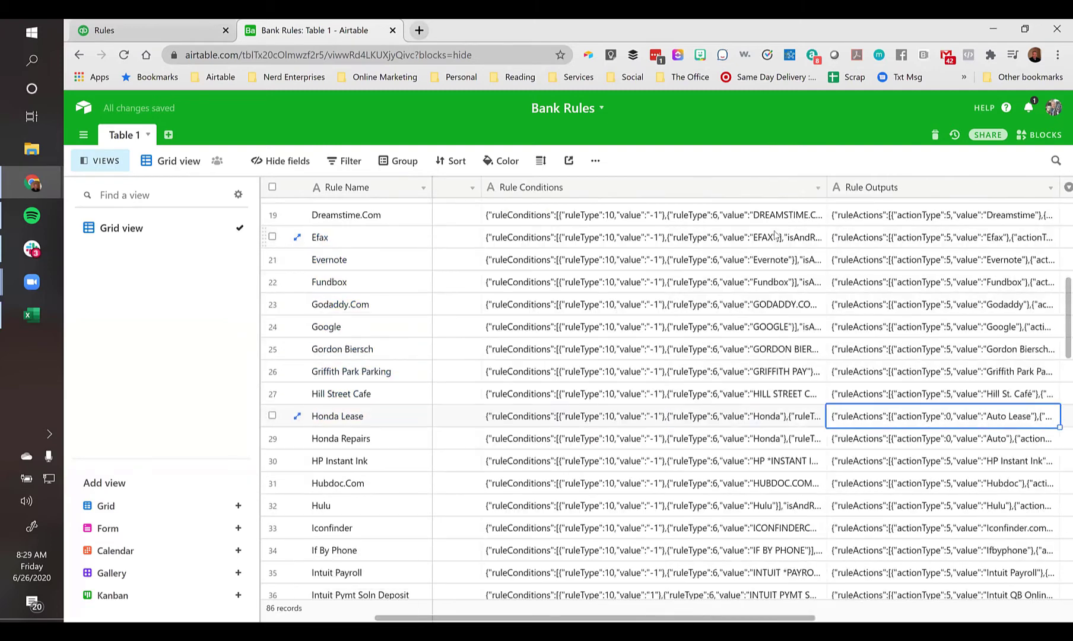
key(Right)
key(Right)
key(Right)
key(Left)
text(A)
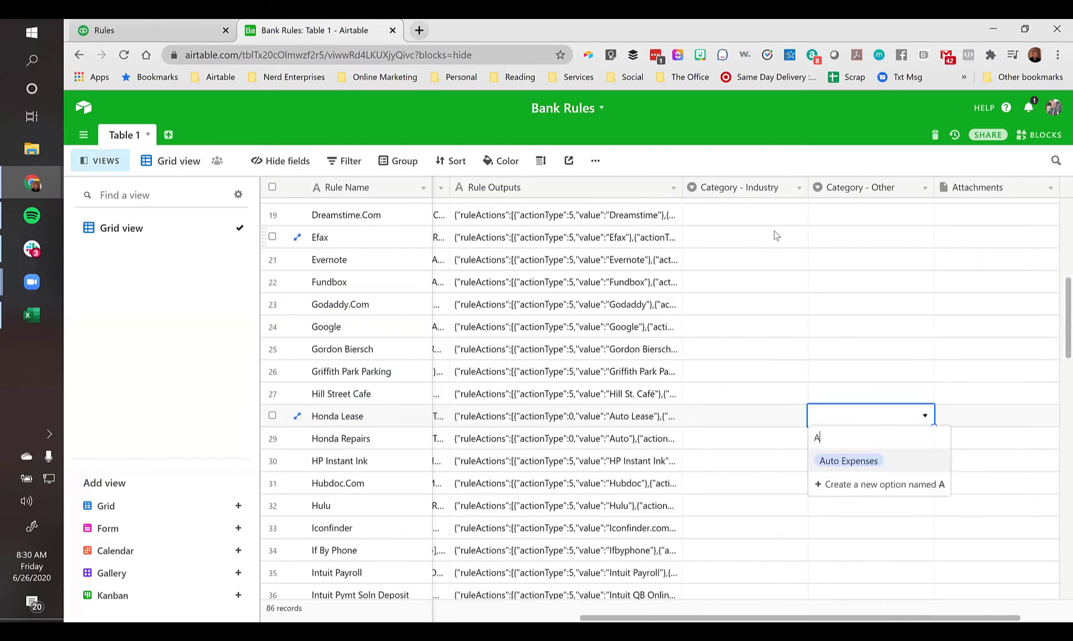
text(uto)
key(Return)
Set the Category - Other of the Honda Repairs rule to Auto Expenses
key(Down)
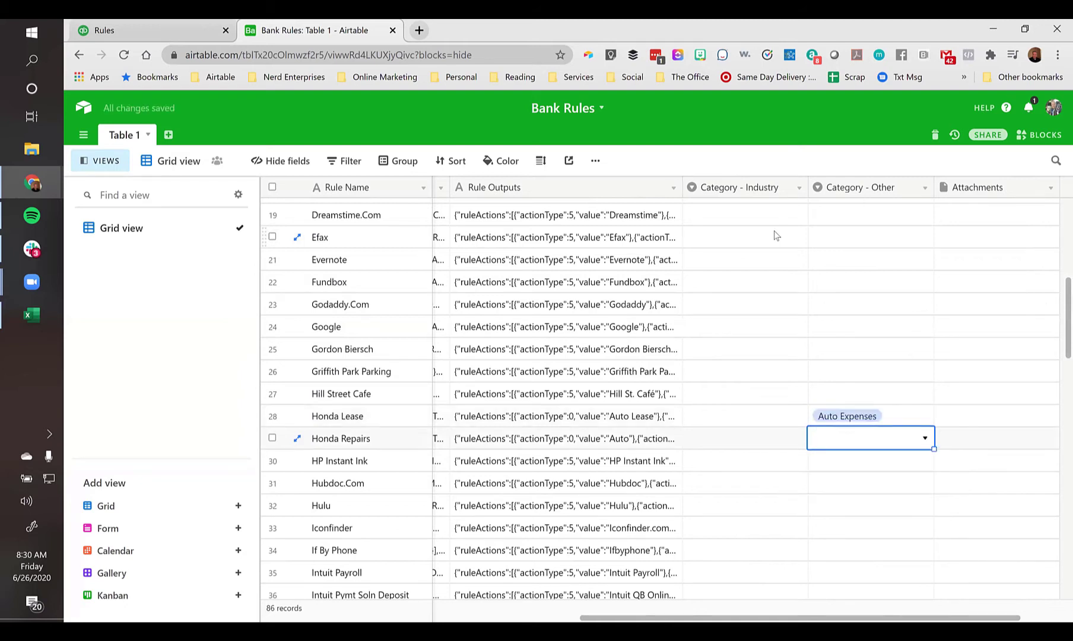
text(Aut)
key(Tab)
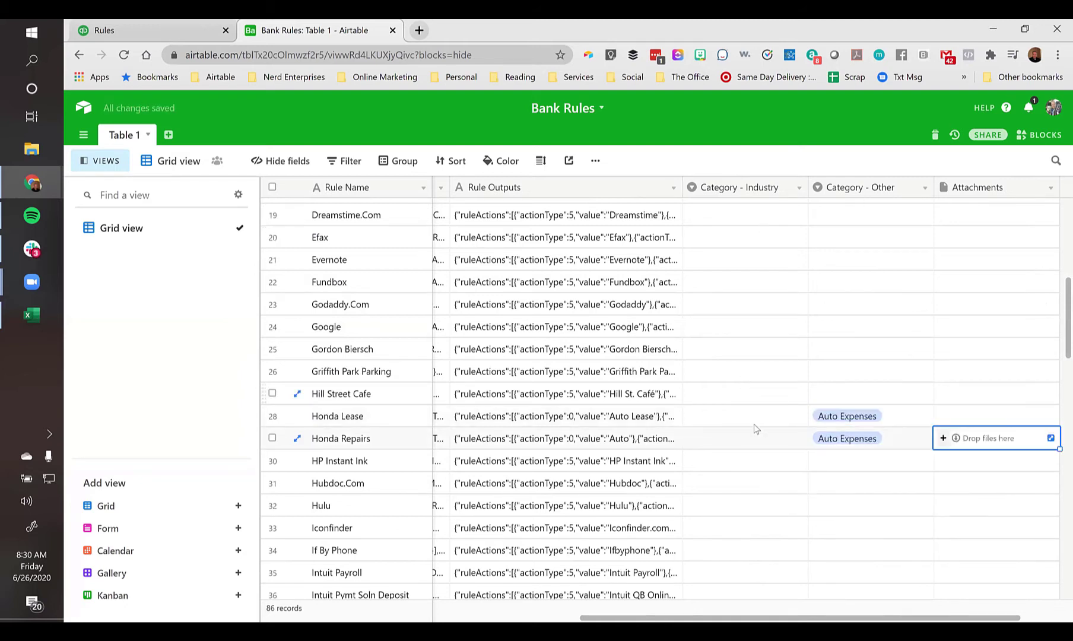
Go back to rule 76 and look across its fields from Notes to Attachments, ending at its Rule Name
click(754, 422)
click(849, 396)
key(ctrl+Up)
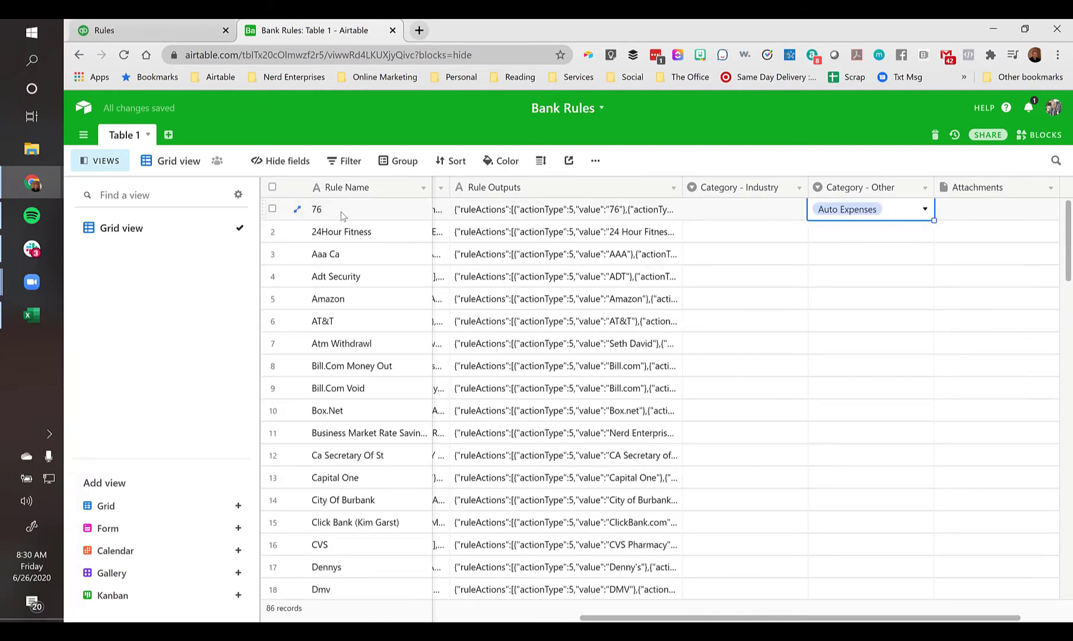
key(ctrl+Left)
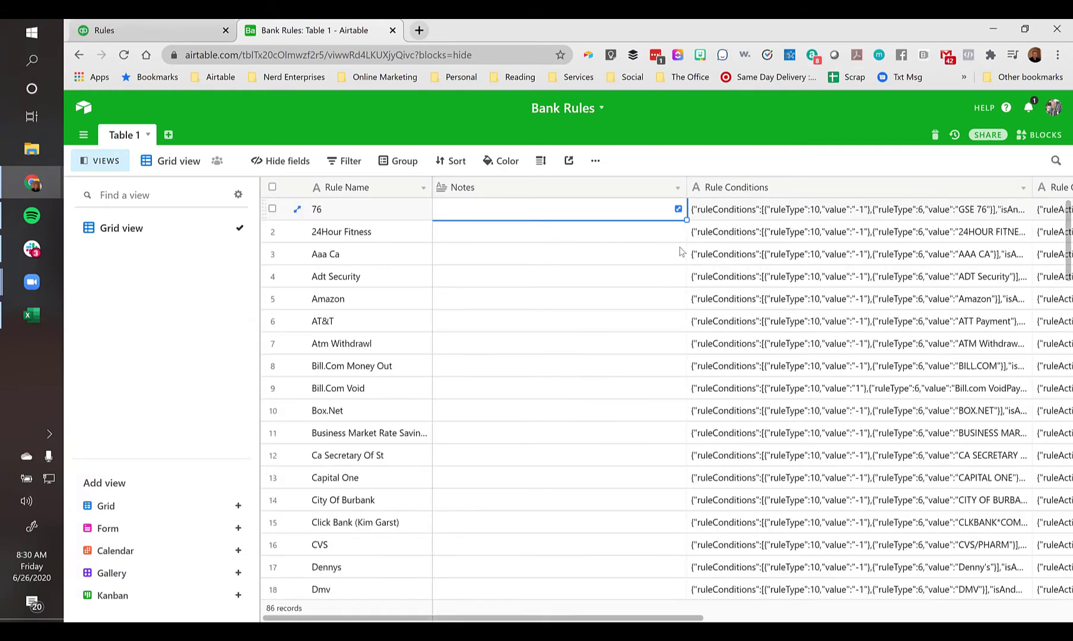
key(ctrl+Right)
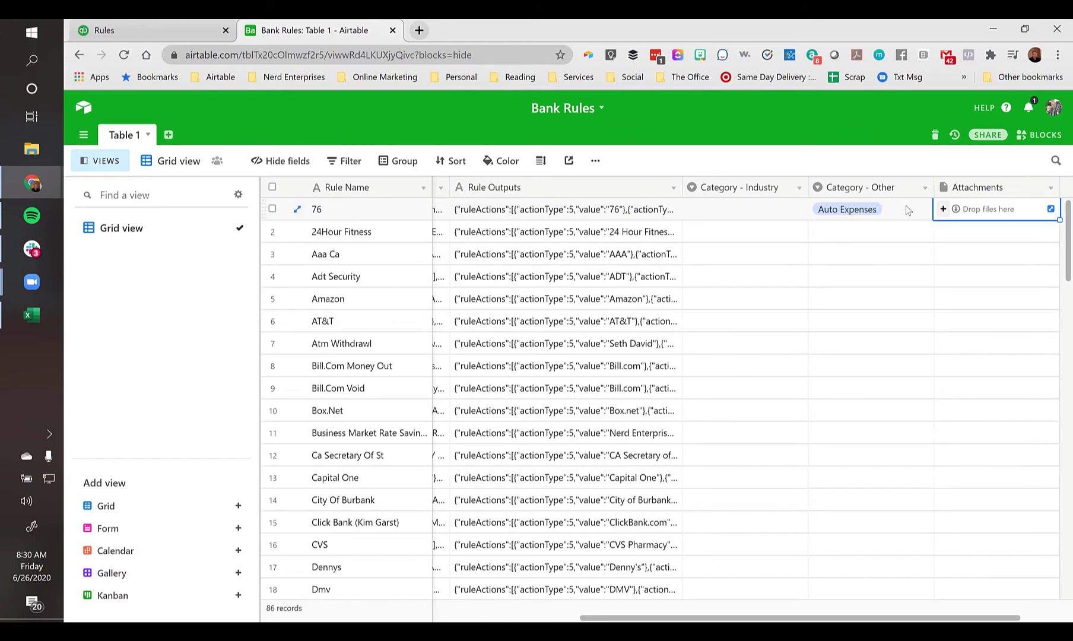
key(Left)
key(Left)
key(Left)
key(Left)
key(Left)
key(Left)
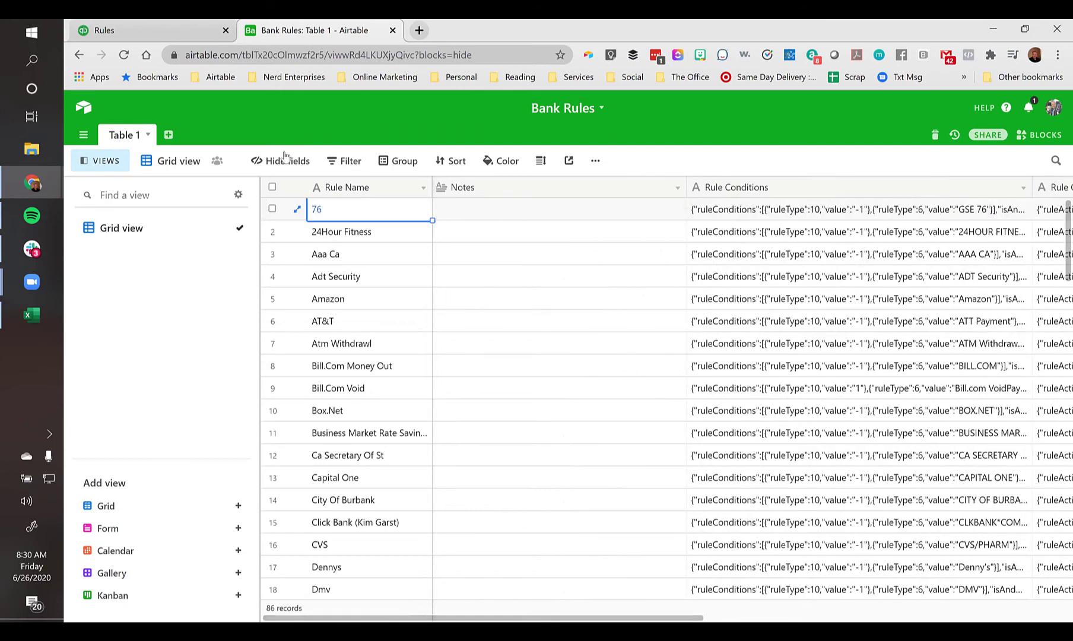
Filter the view to records where Category - Other is Auto Expenses
click(347, 161)
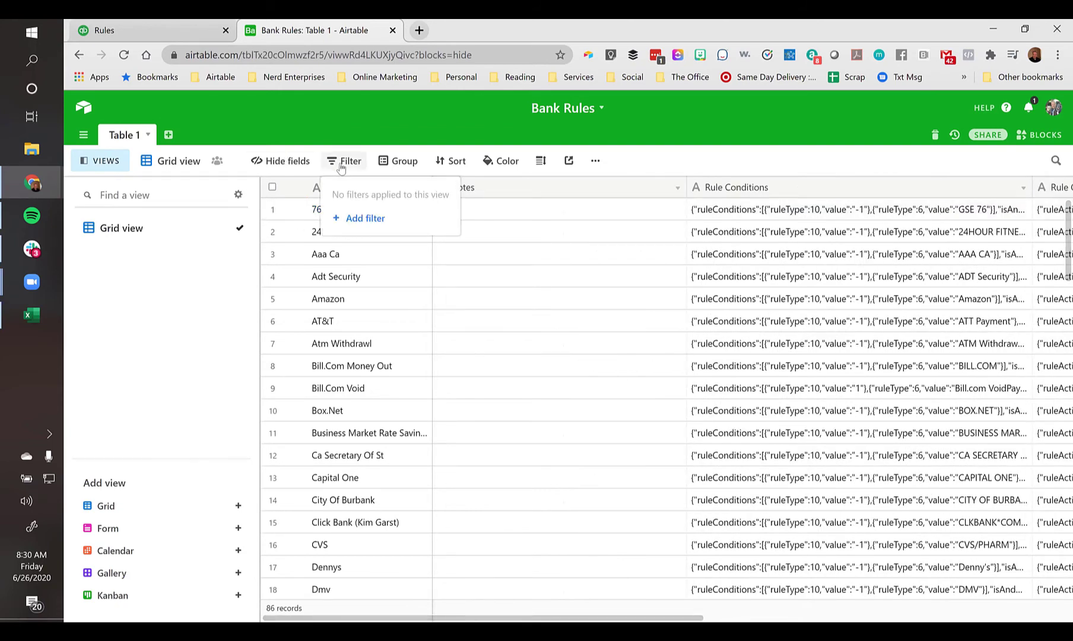
click(357, 218)
click(410, 194)
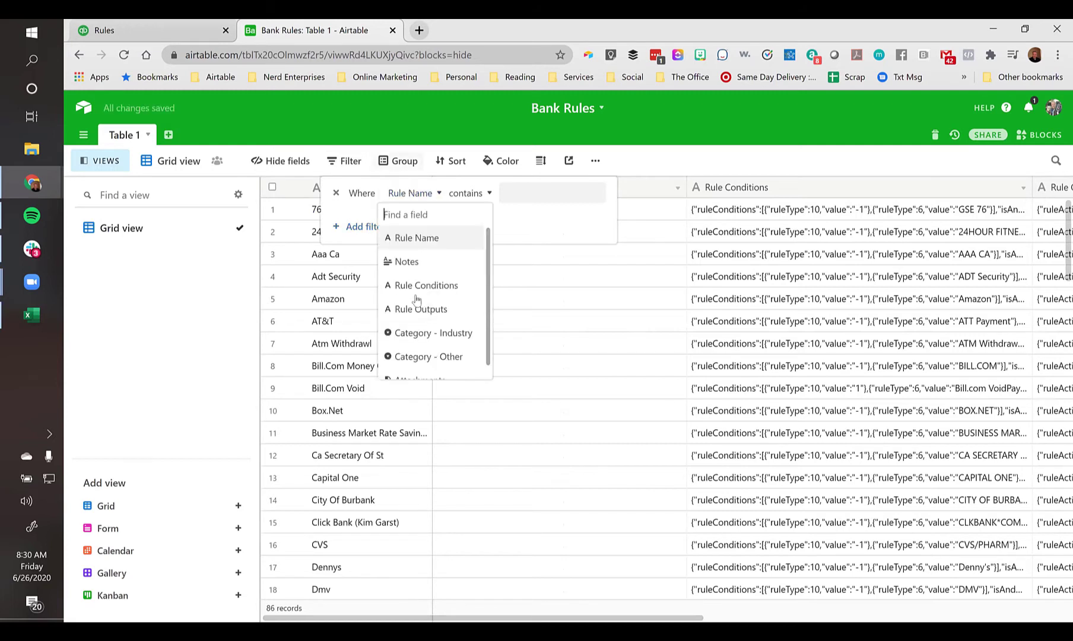
click(412, 357)
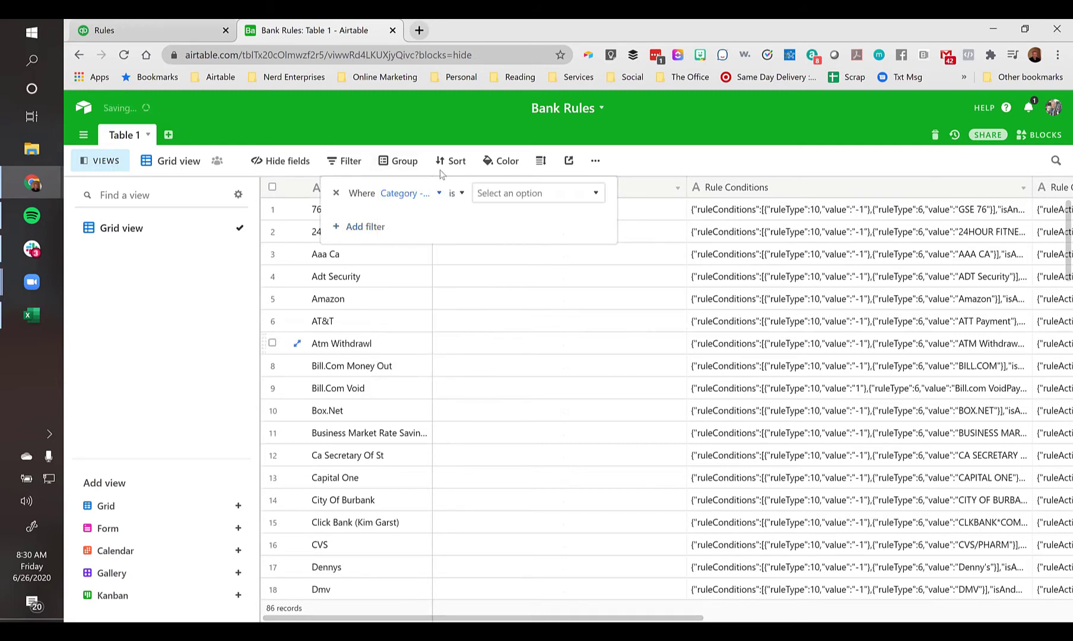
click(521, 194)
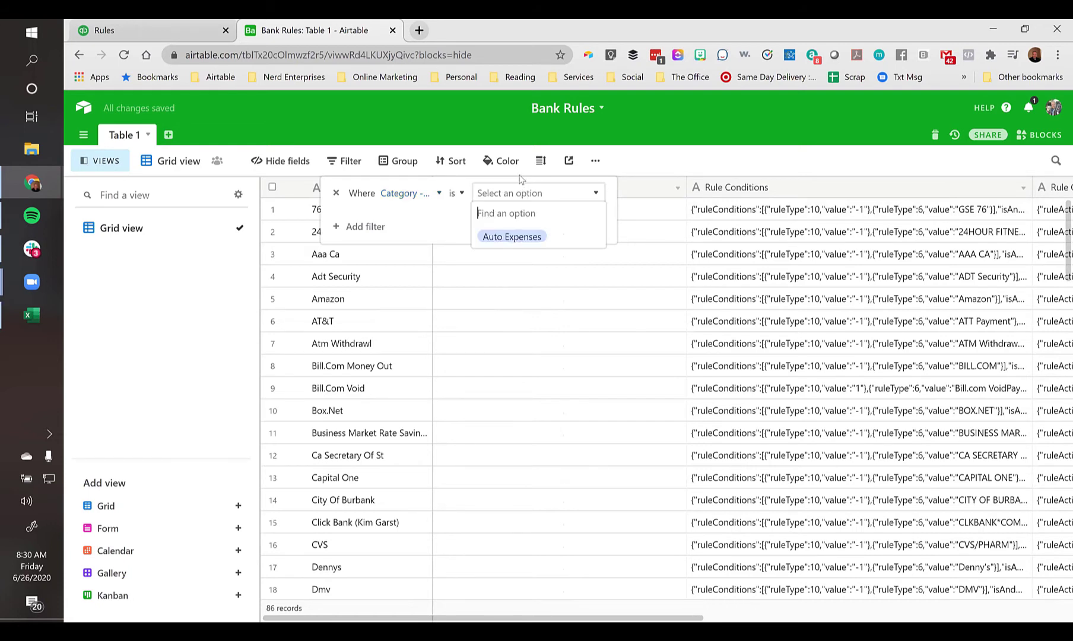
click(508, 235)
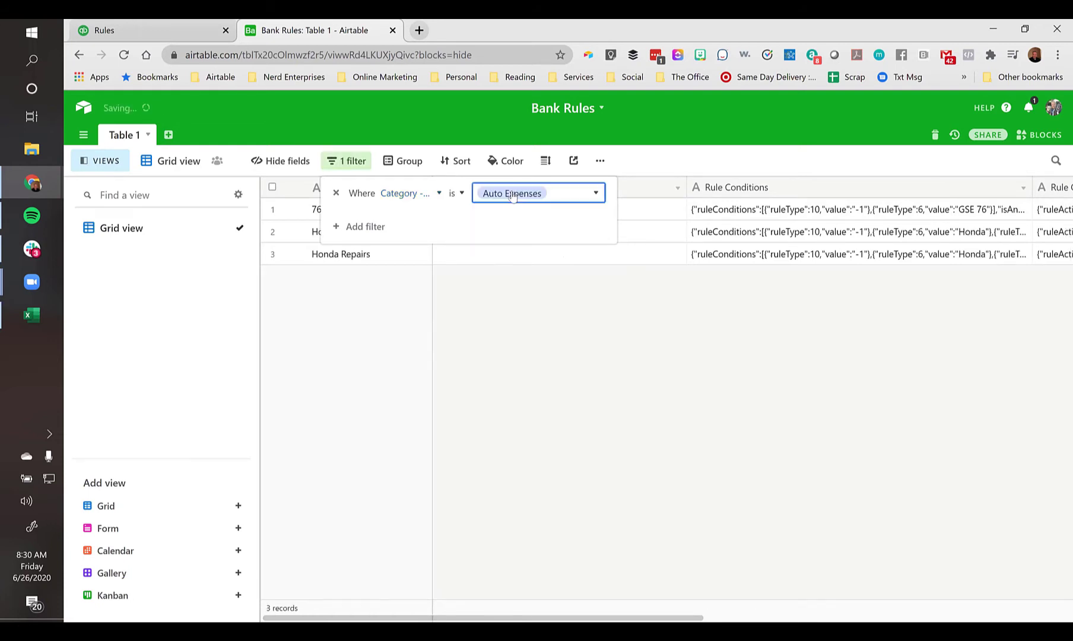
click(649, 209)
click(649, 209)
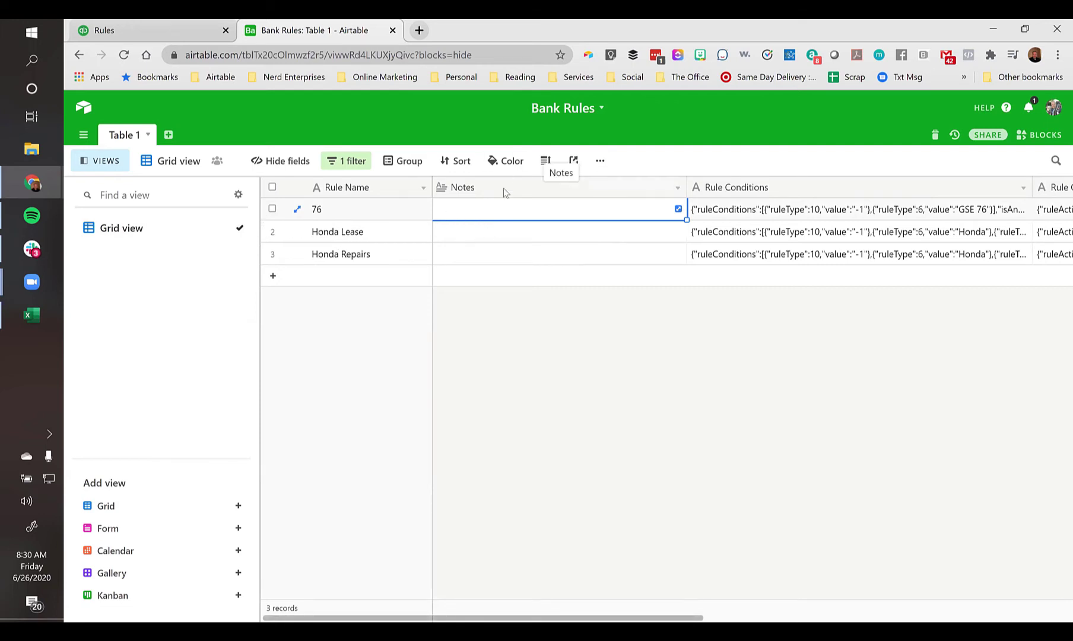
Rename the grid view as Master List
double_click(185, 162)
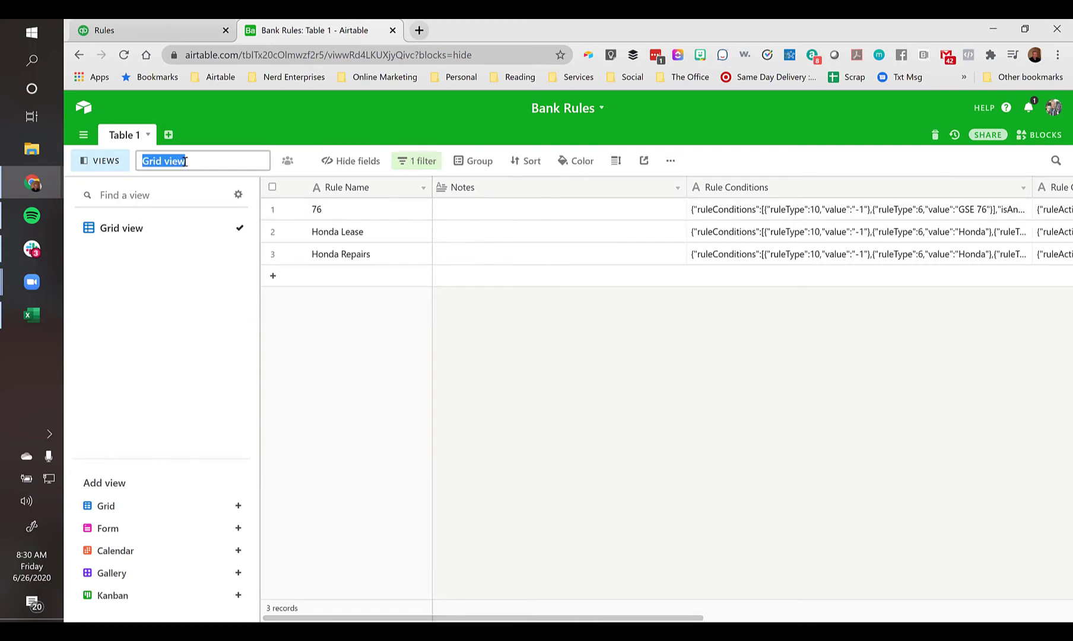
text(Master List)
key(Return)
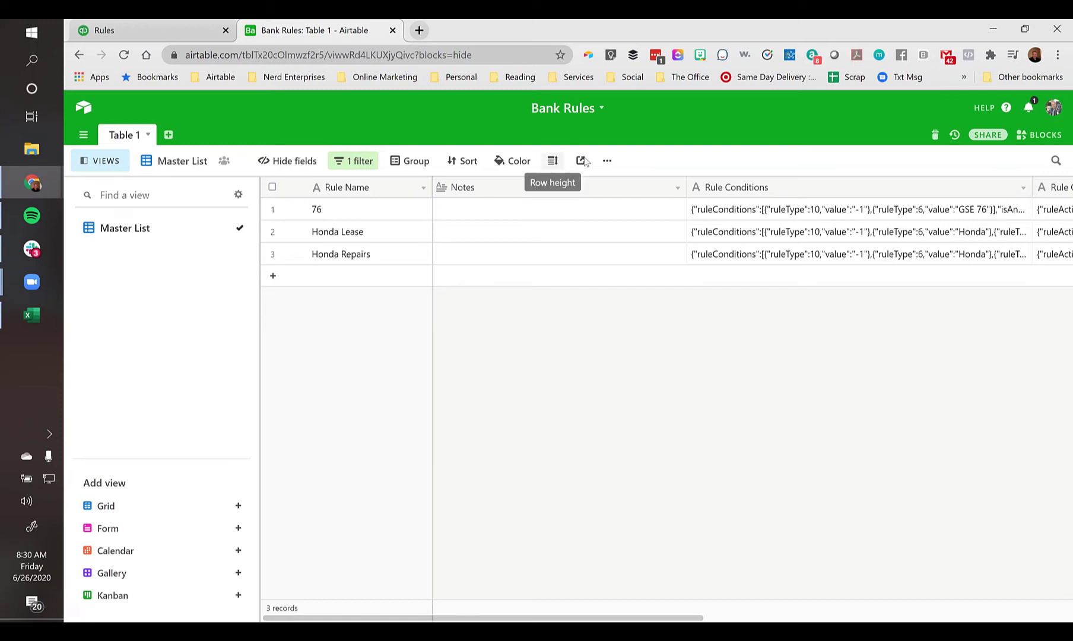
Duplicate the Master List view together with its filter
click(606, 161)
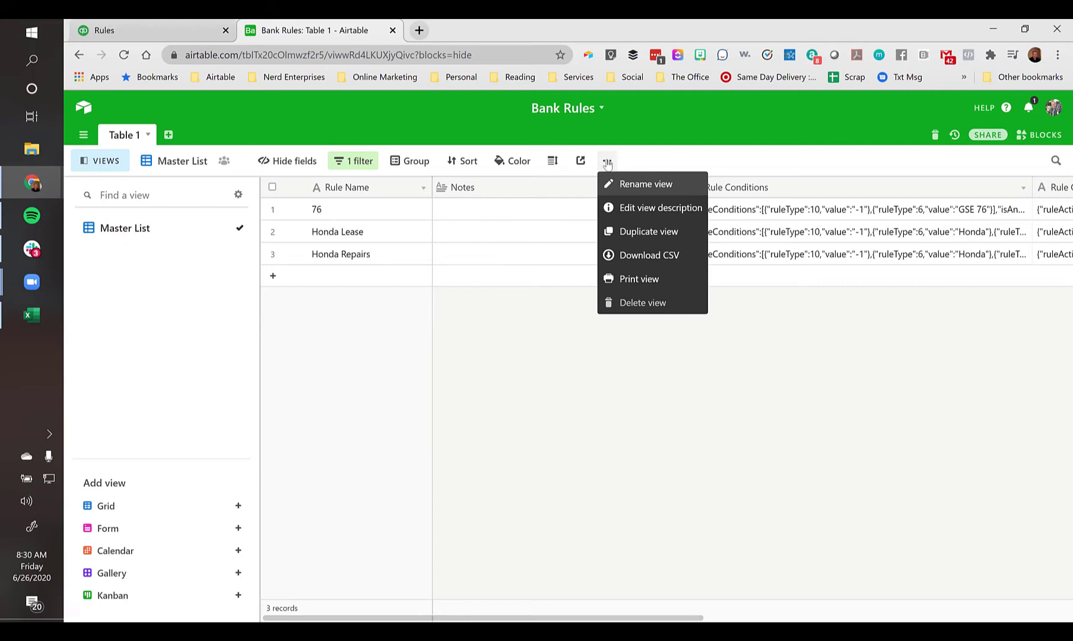
click(641, 232)
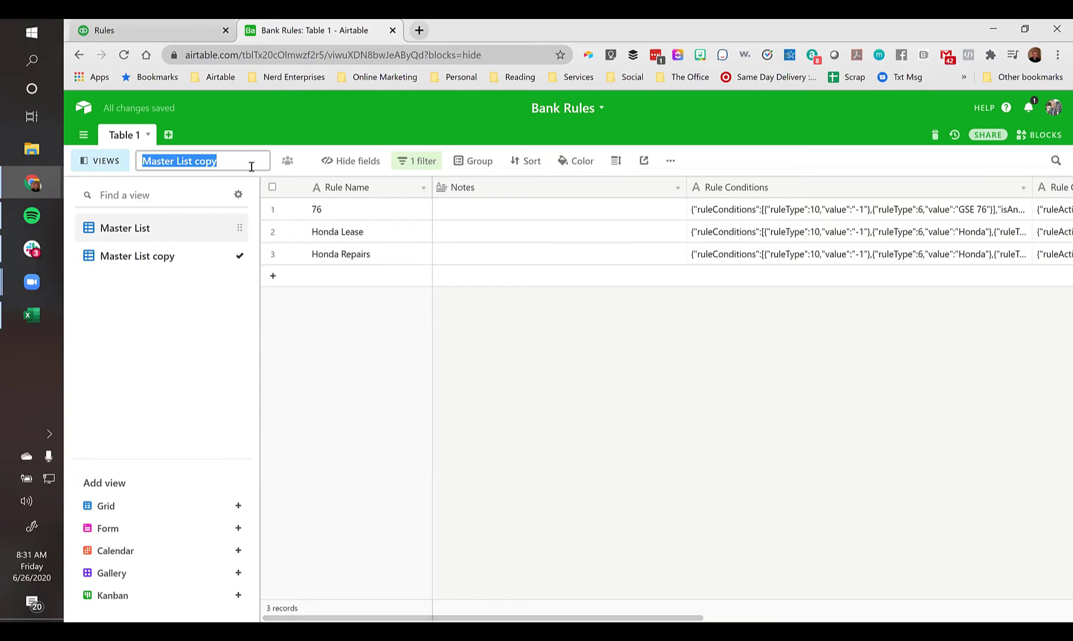
Rename the duplicated Master List view as Import
text(Import)
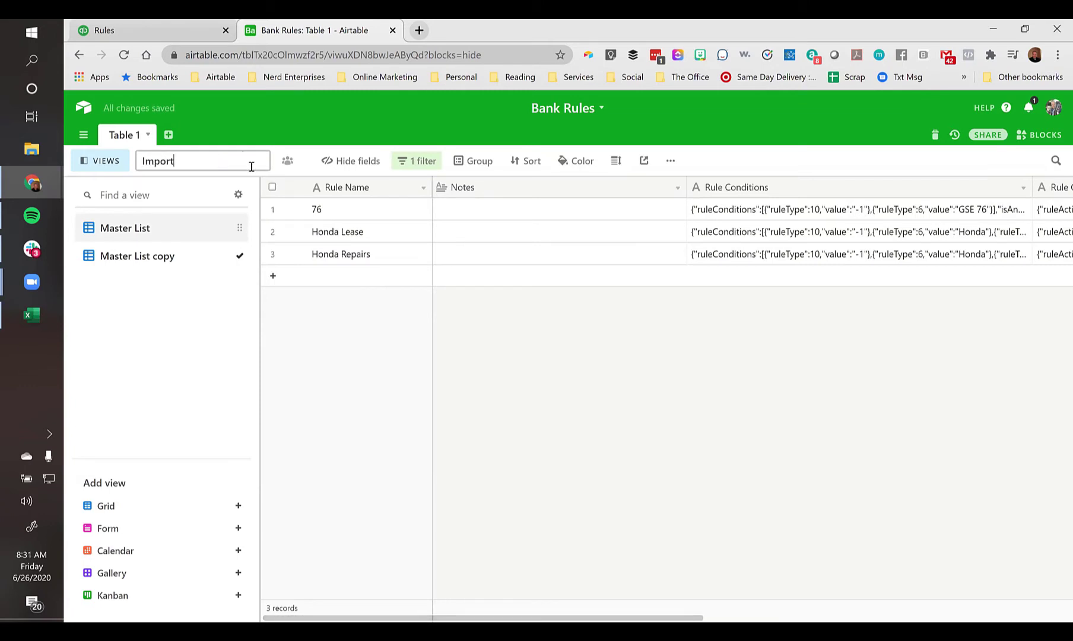
key(Return)
drag(146, 253, 508, 214)
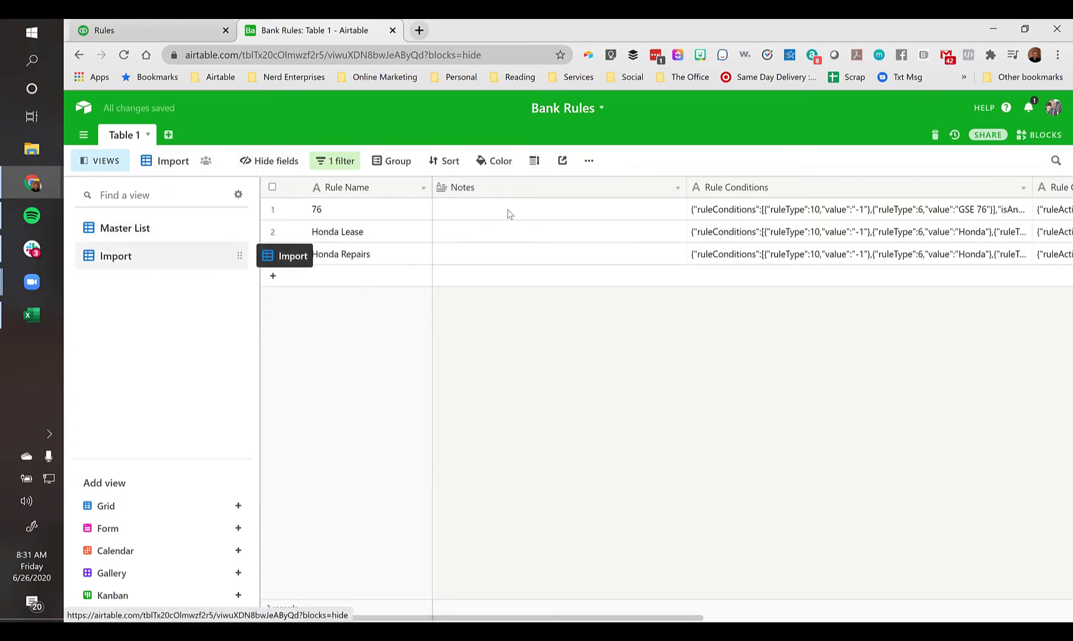
Hide the Notes, Category - Industry, Category - Other and Attachments fields in the Import view
click(270, 161)
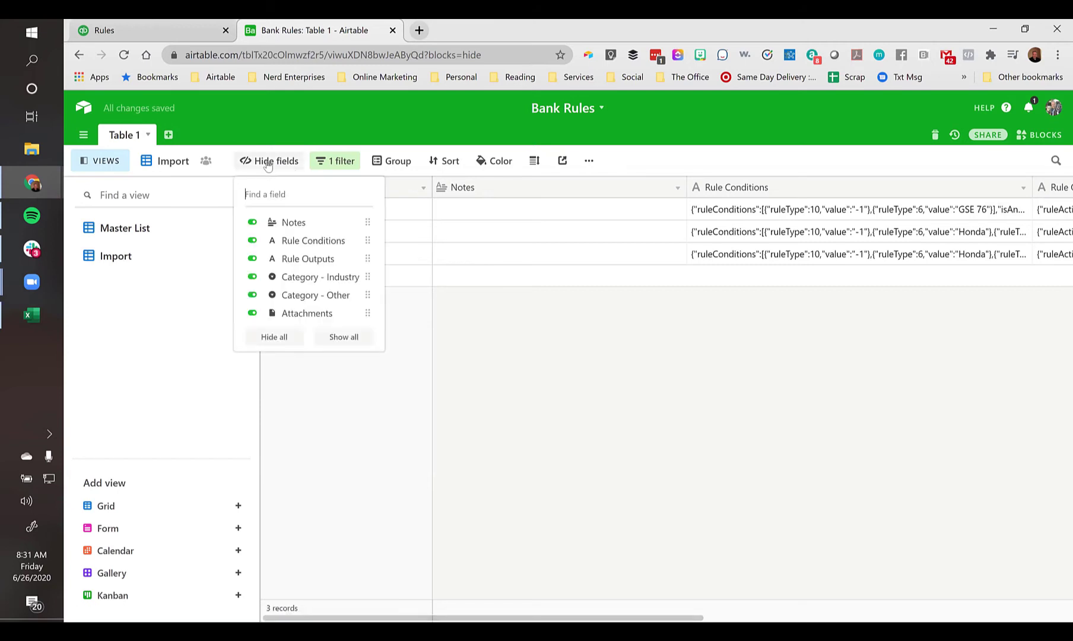
click(253, 222)
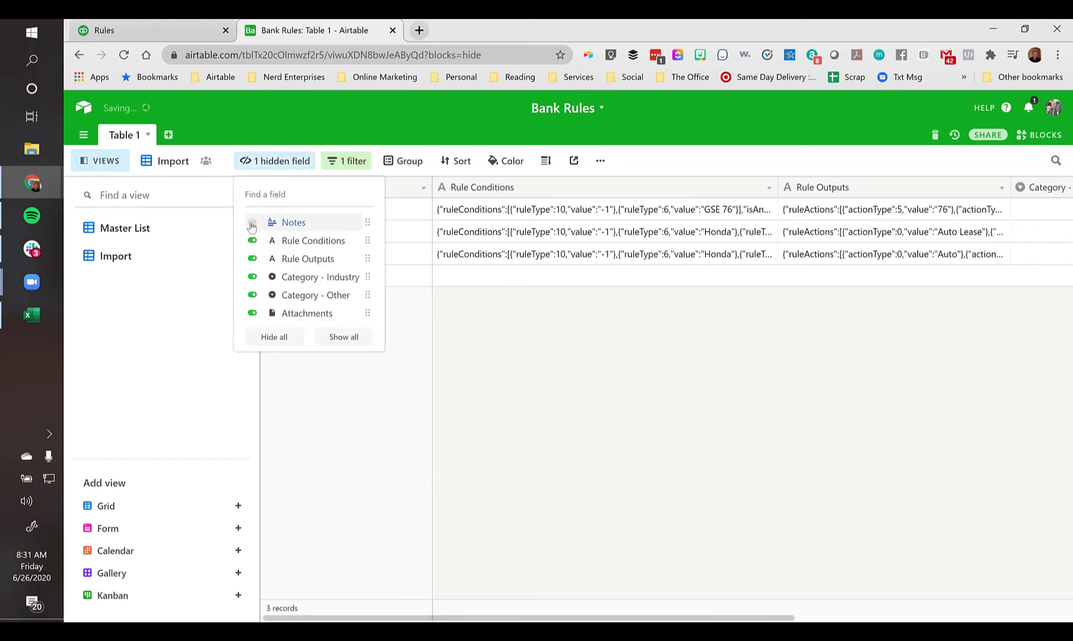
click(252, 277)
click(252, 295)
click(298, 310)
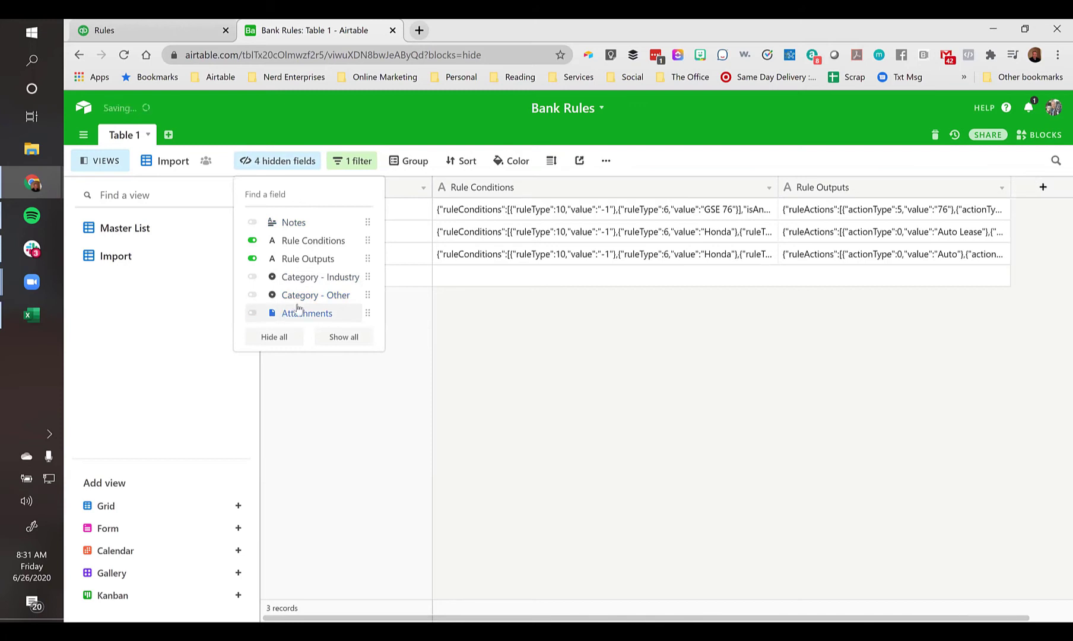
click(418, 220)
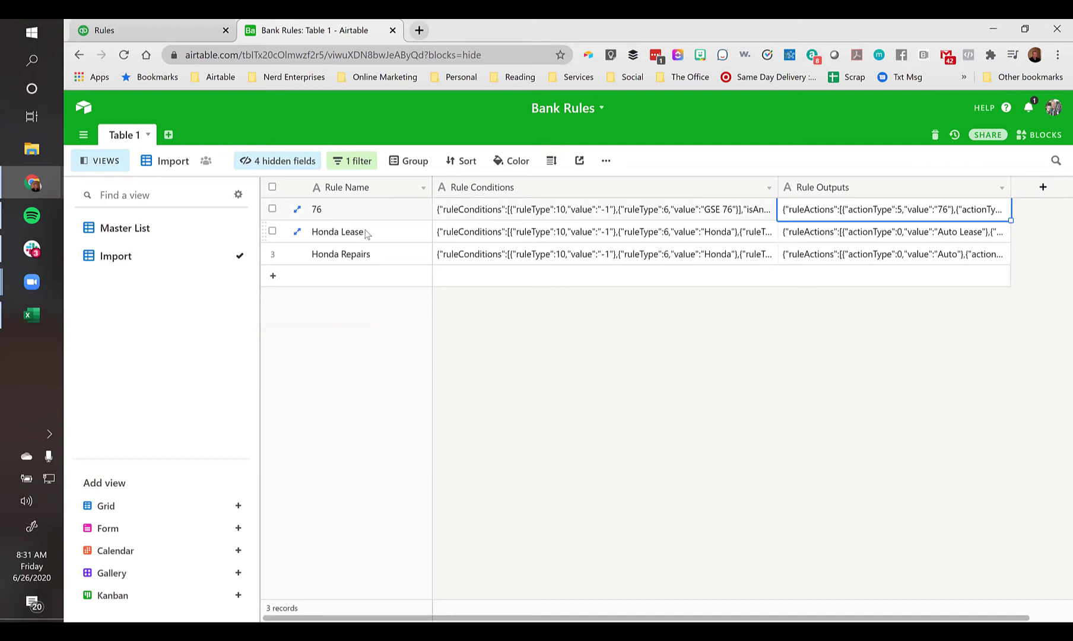
Review the view options and the filter condition applied to the Import view
click(606, 162)
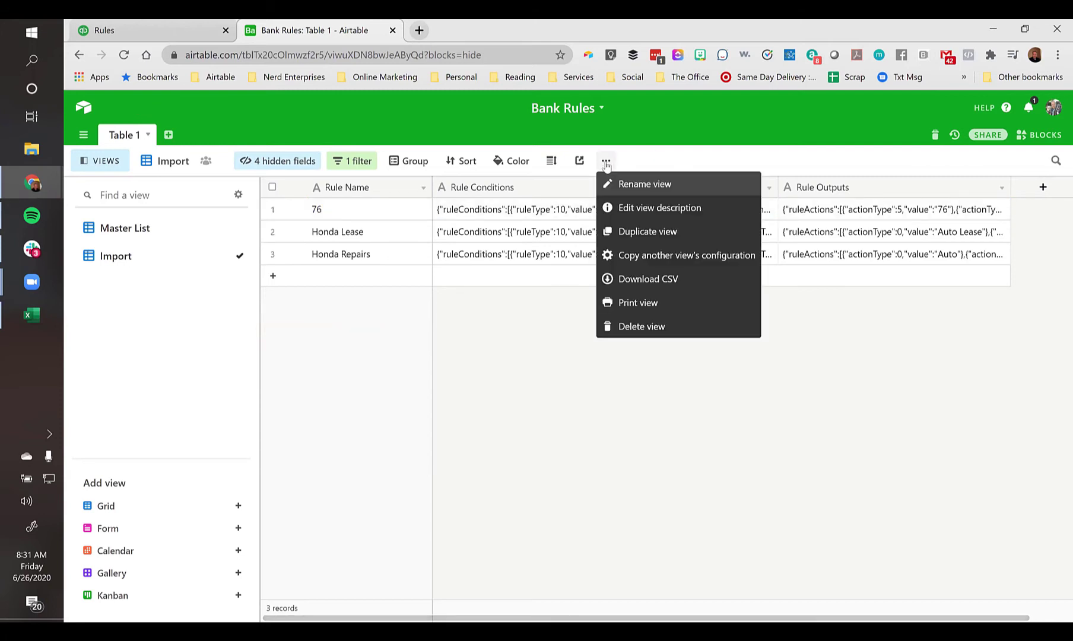
click(476, 297)
click(353, 161)
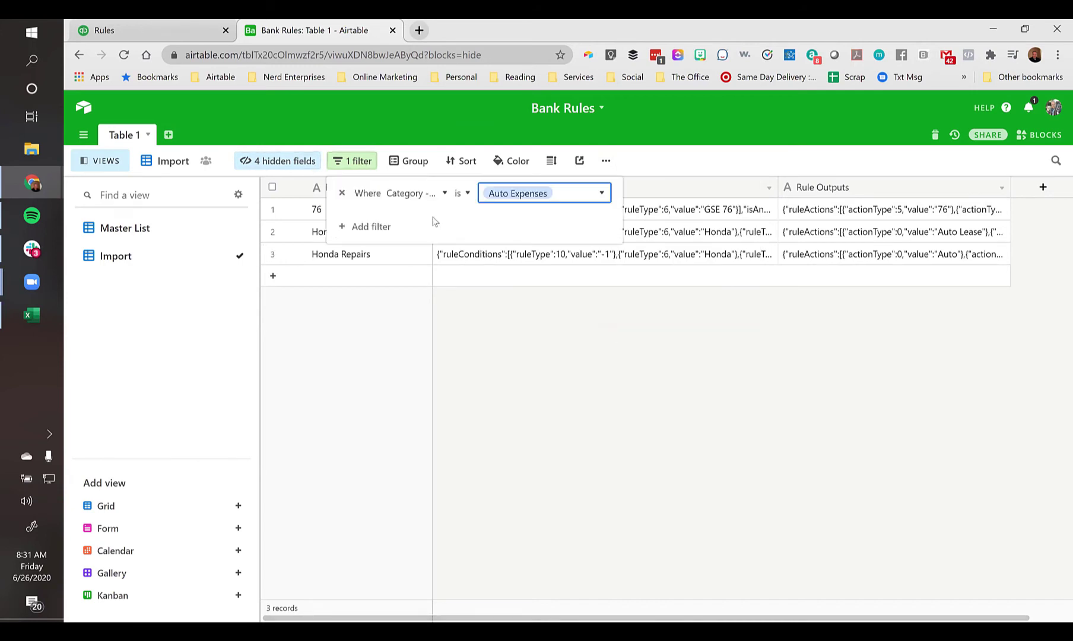
click(538, 314)
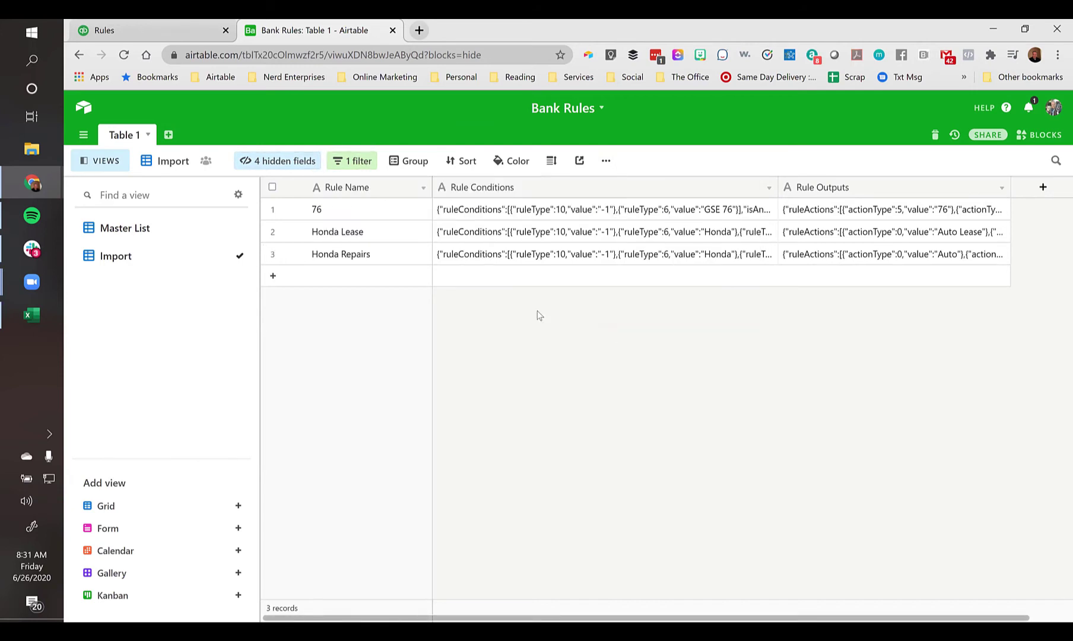
Download the Import view as the CSV file Table 1-Import.csv in My Drive and open it in Excel
click(605, 160)
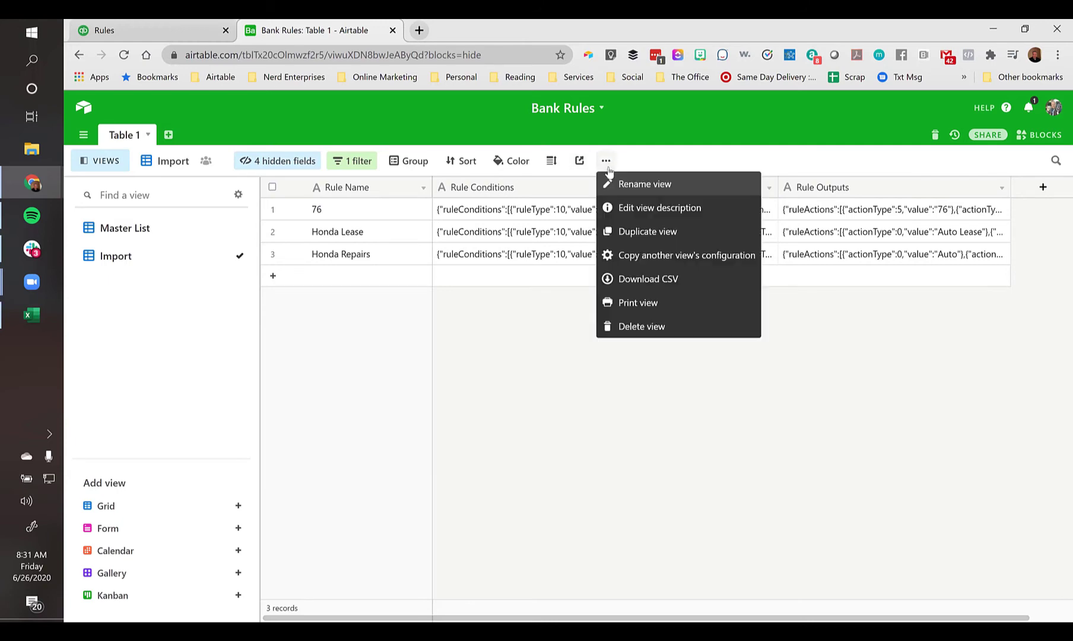
click(636, 278)
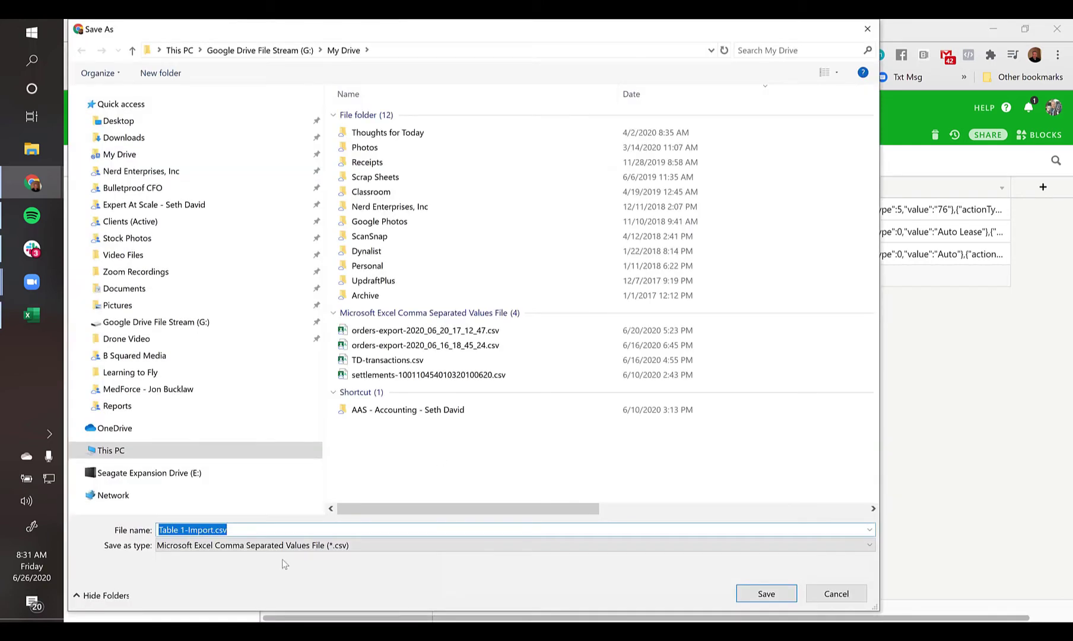
click(766, 593)
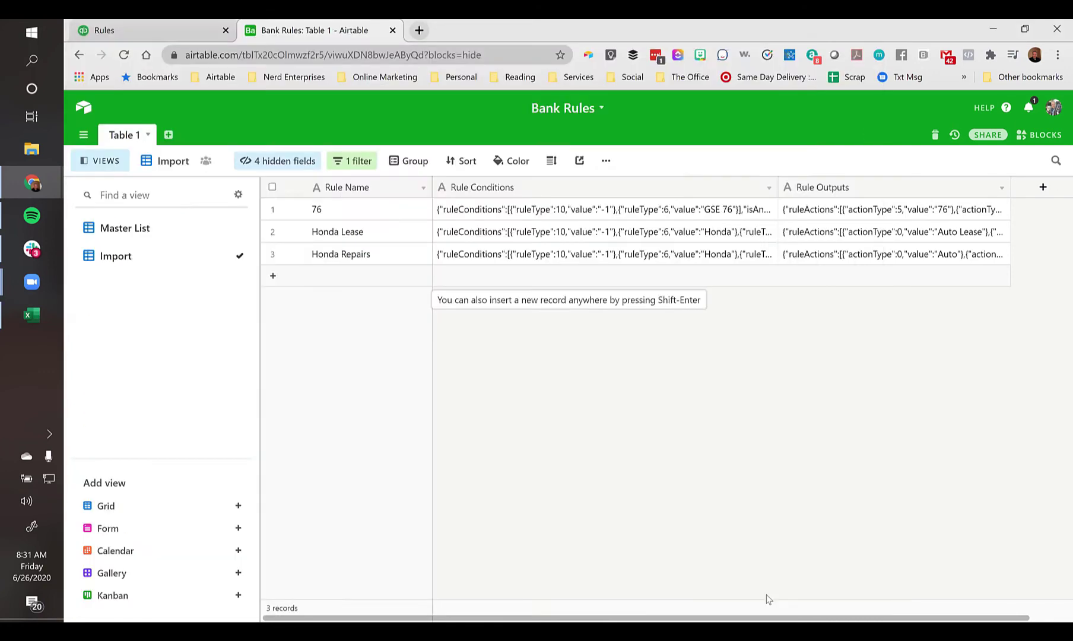
click(129, 604)
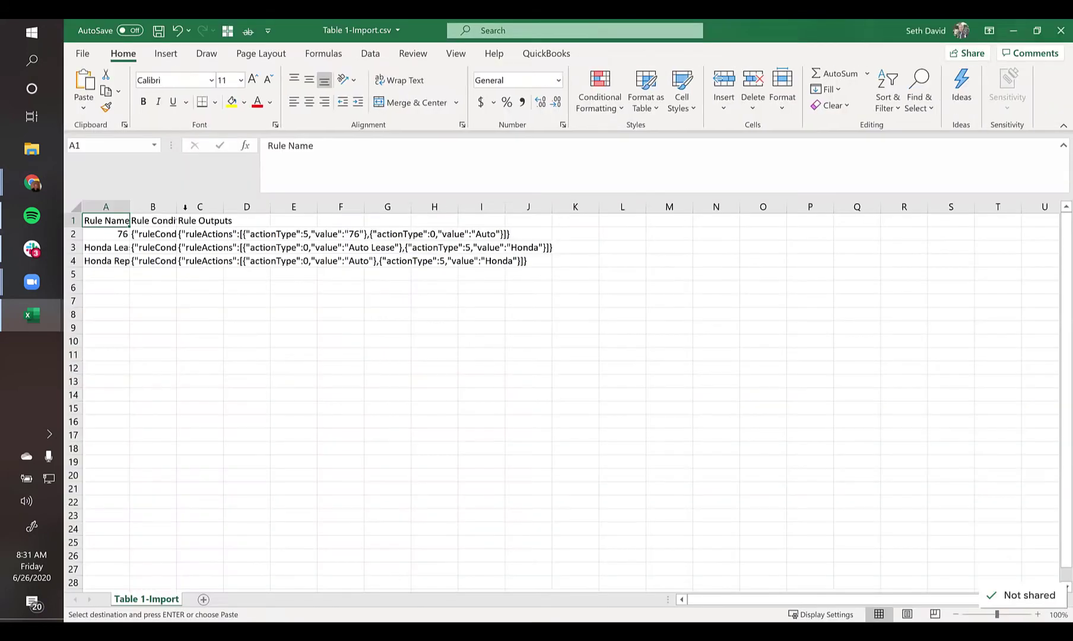
Auto-fit the widths of all columns in the exported sheet
click(75, 207)
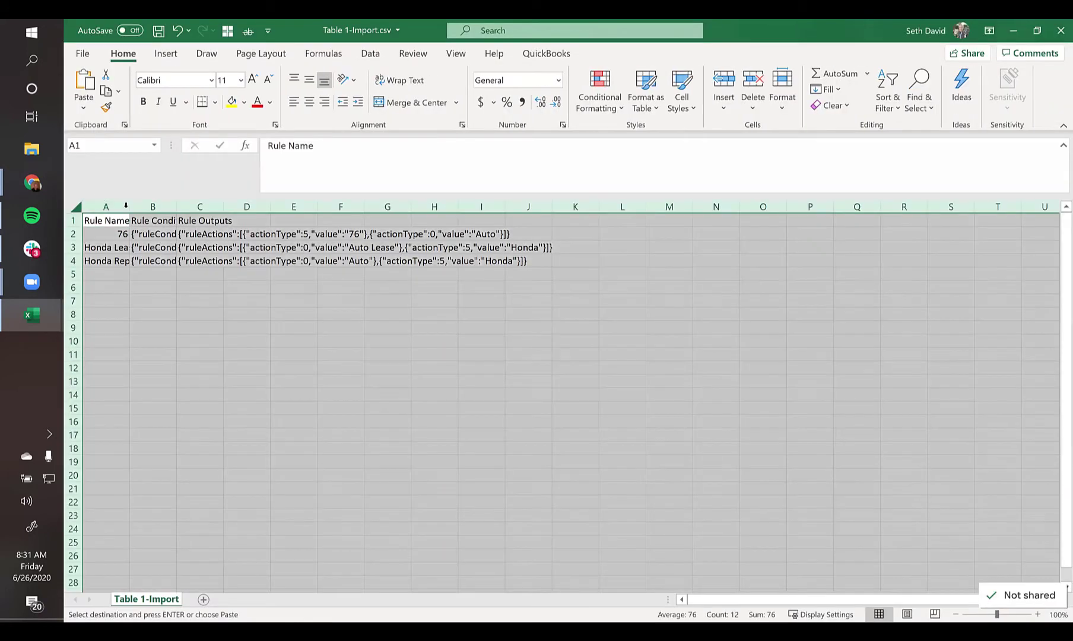
double_click(128, 207)
Examine the rule names, Rule Conditions and Rule Outputs of the three exported bank rules, comparing the action types and values
drag(106, 235, 112, 262)
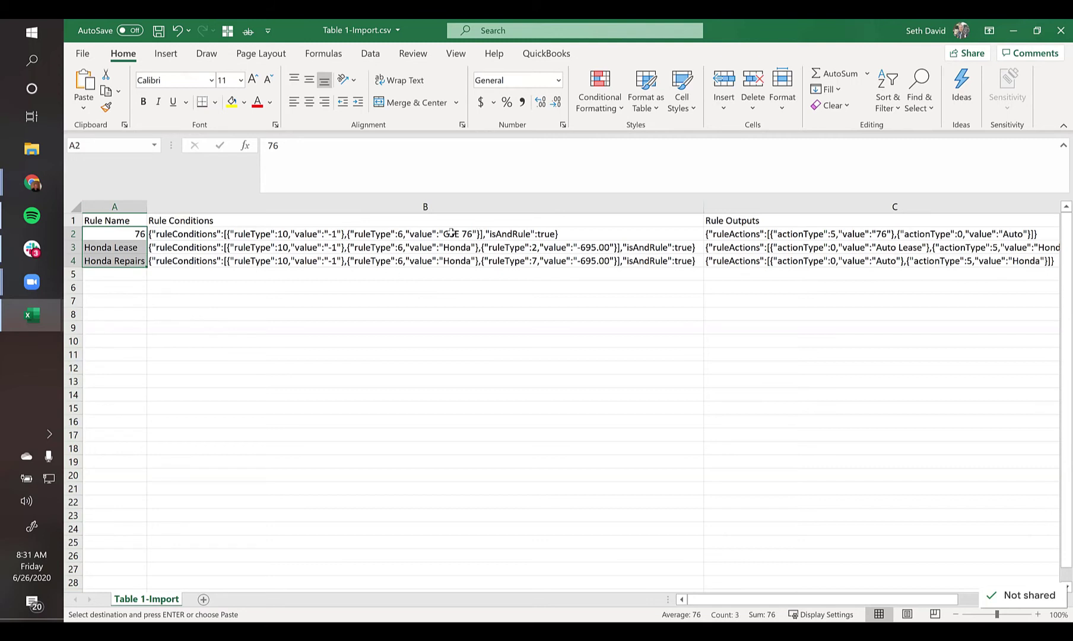
click(778, 235)
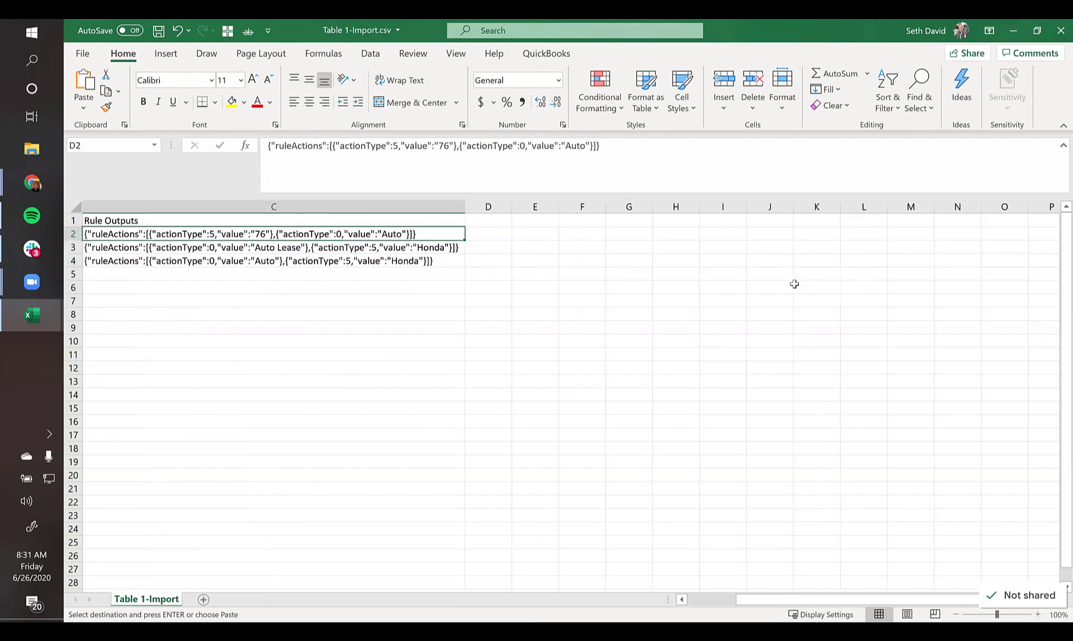
scroll(793, 282, right, 2)
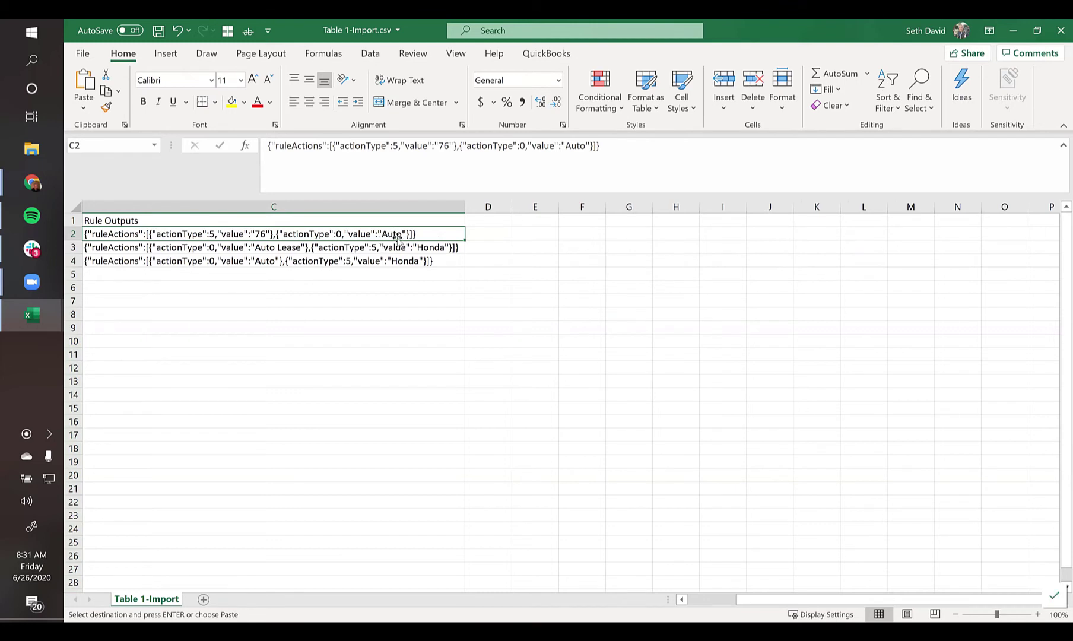
click(432, 247)
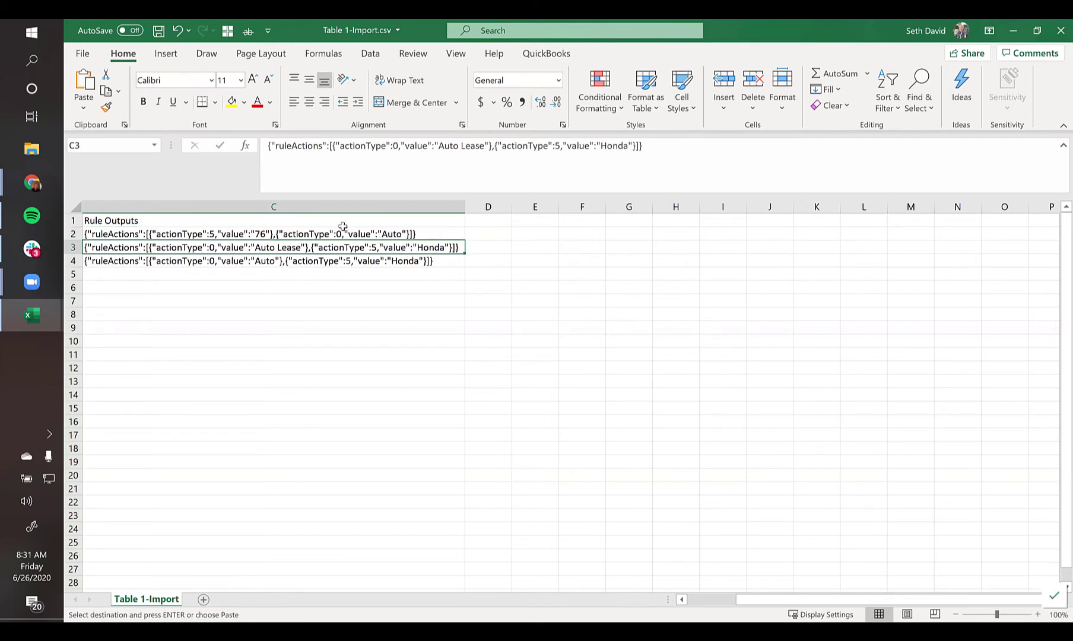
click(376, 232)
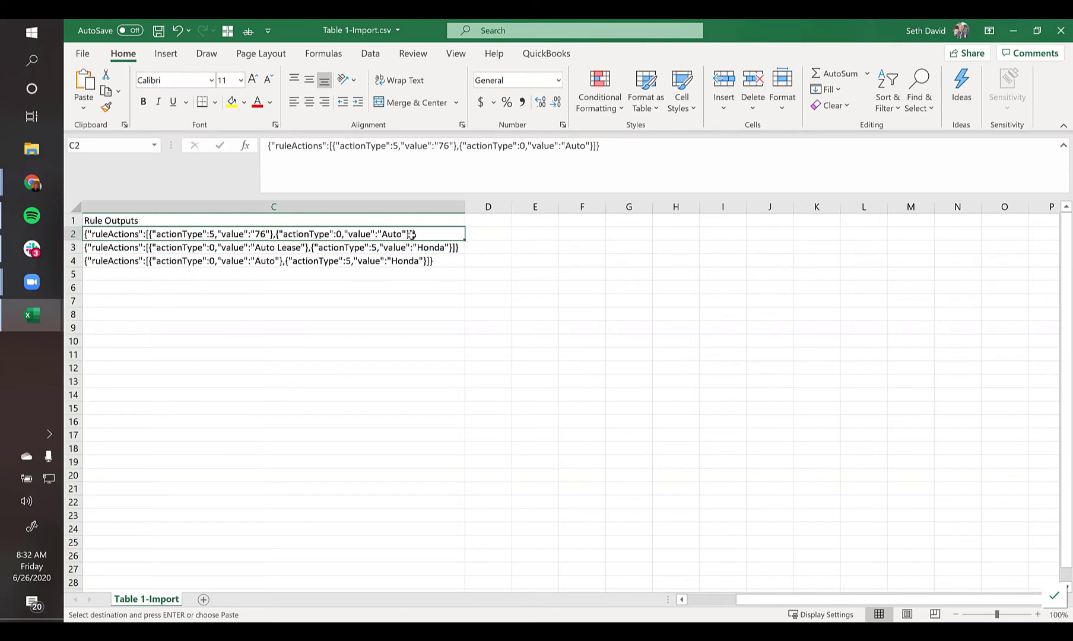
click(283, 250)
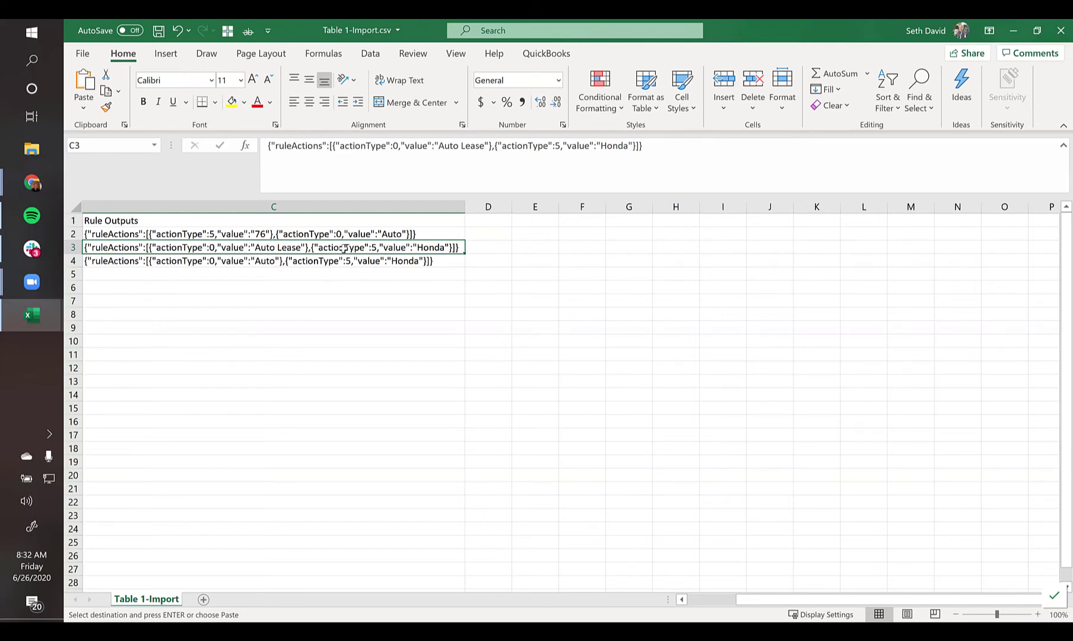
key(Left)
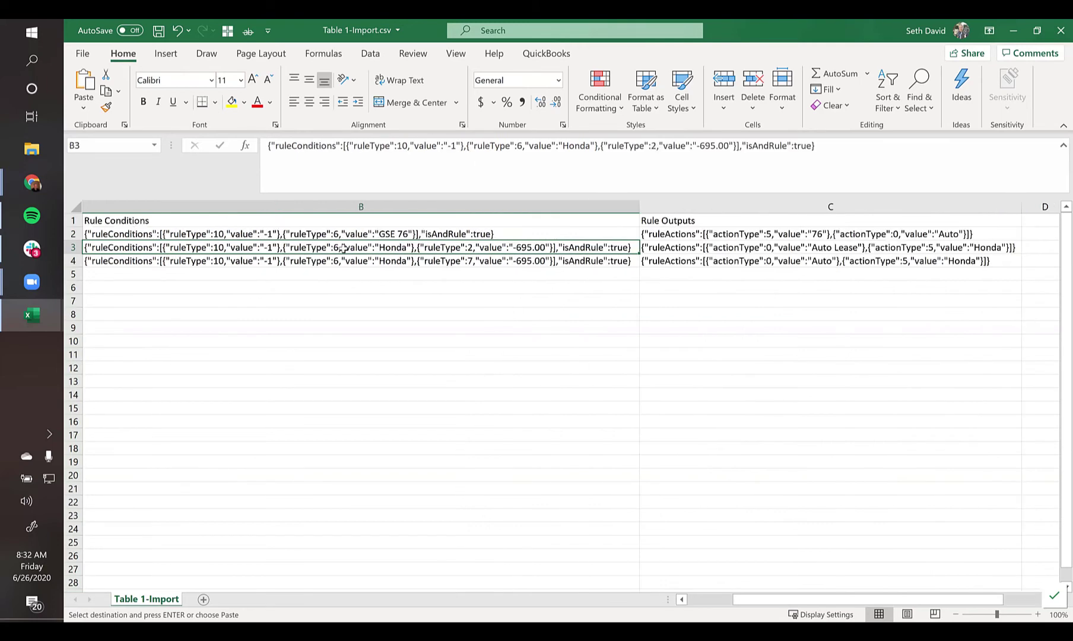
key(Right)
key(Up)
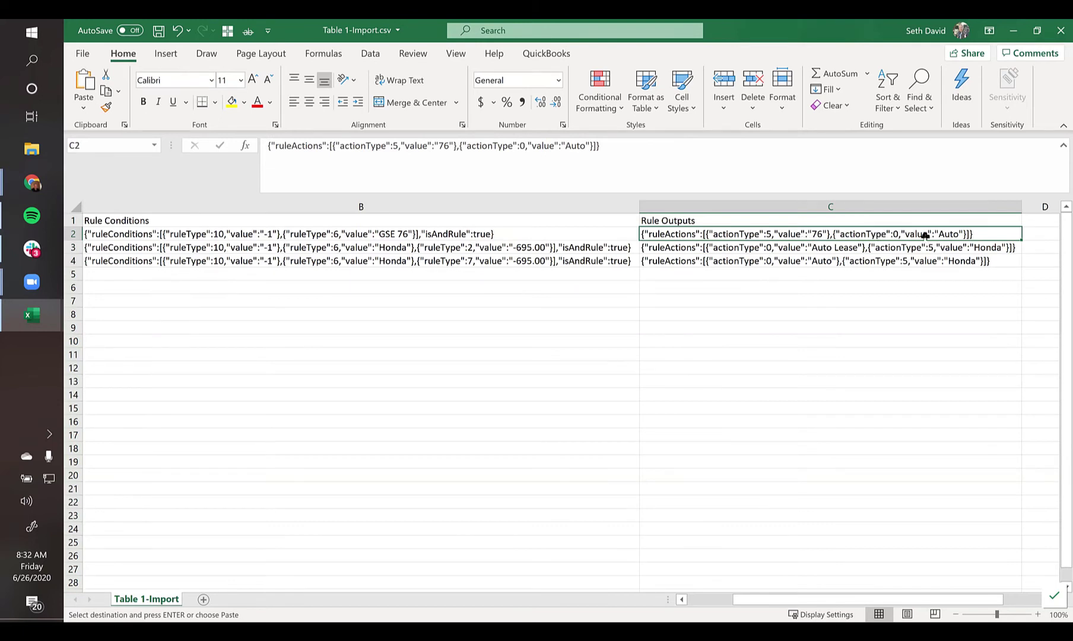
click(749, 251)
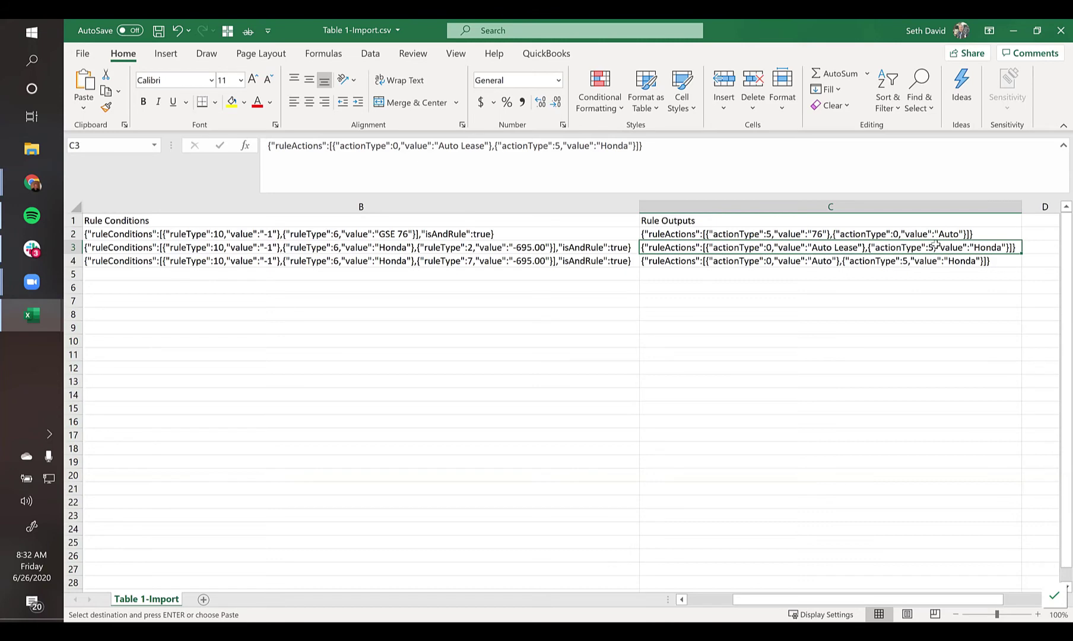
click(801, 265)
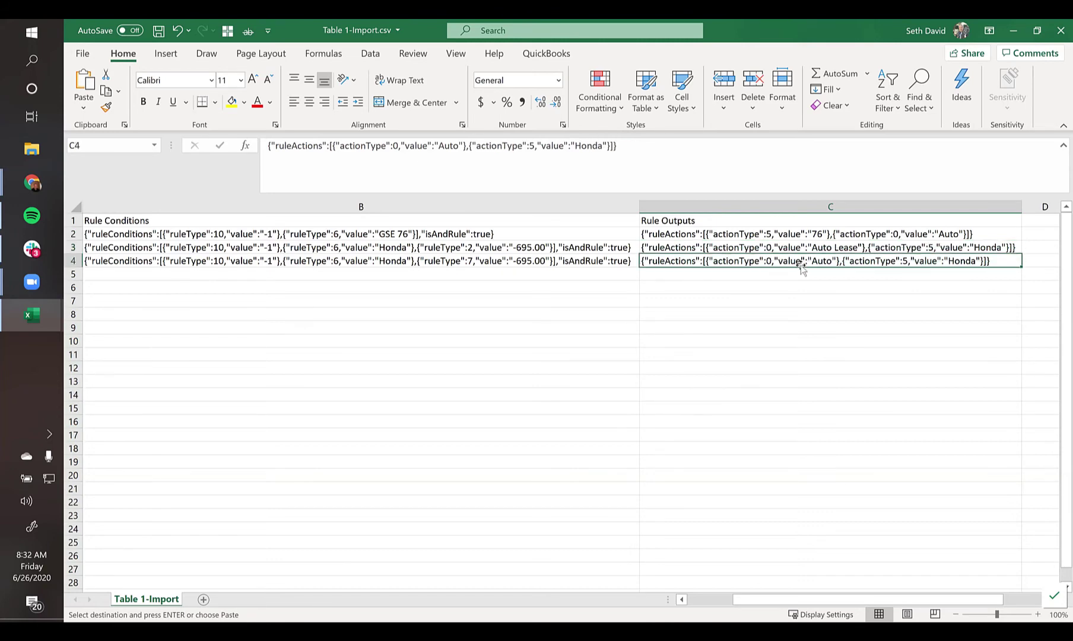
Inspect the account value Auto inside the Rule Outputs text of rule 76, leaving the cell unchanged
click(949, 232)
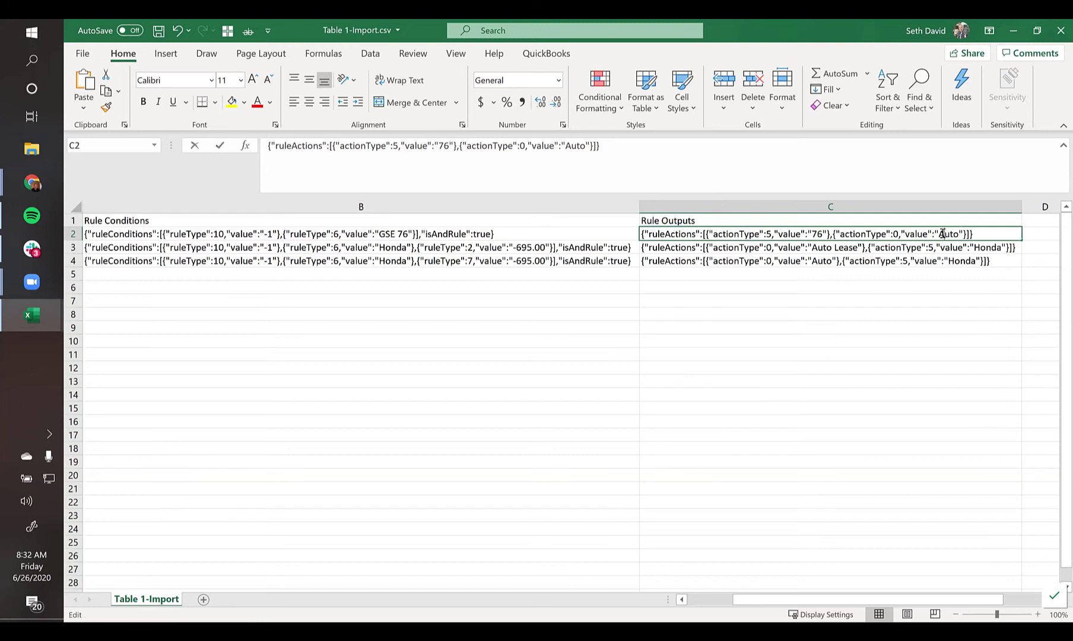
double_click(946, 234)
drag(939, 235, 959, 235)
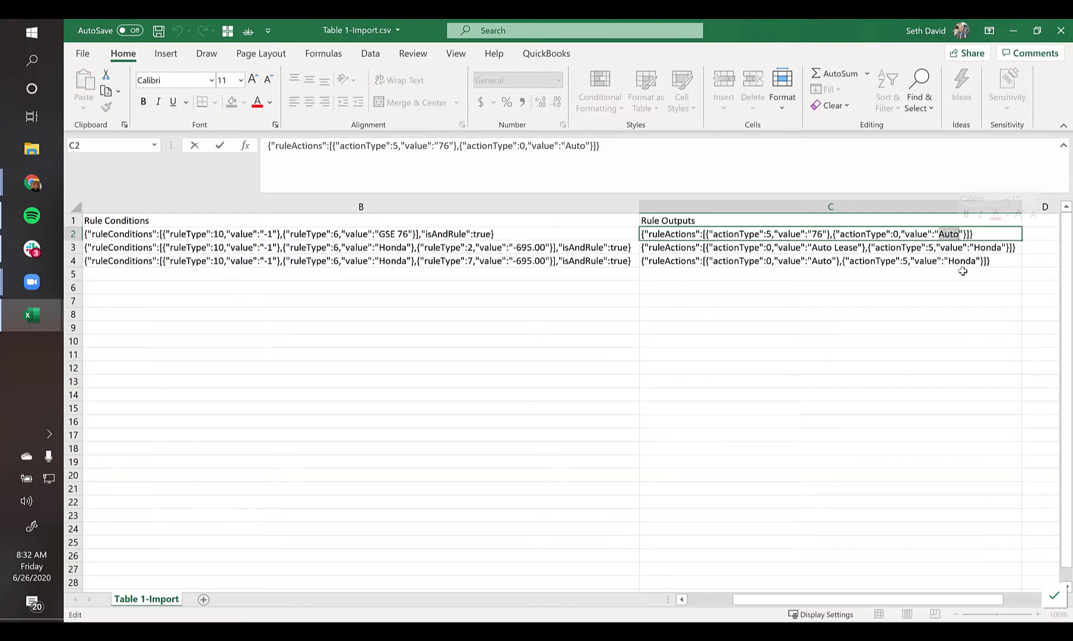
click(900, 287)
click(940, 234)
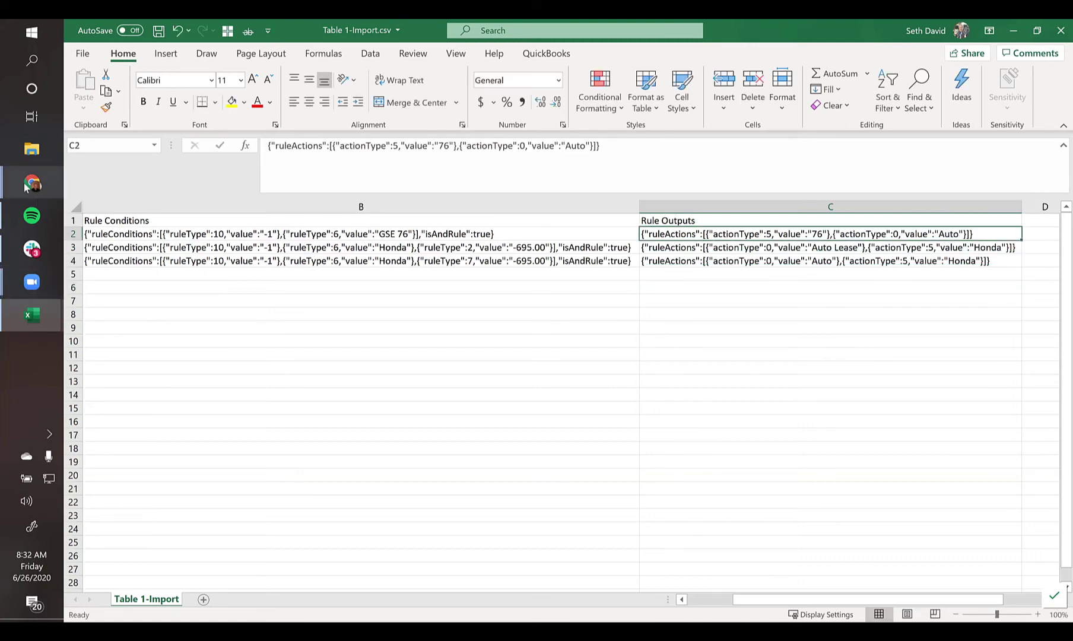
mouse_move(26, 187)
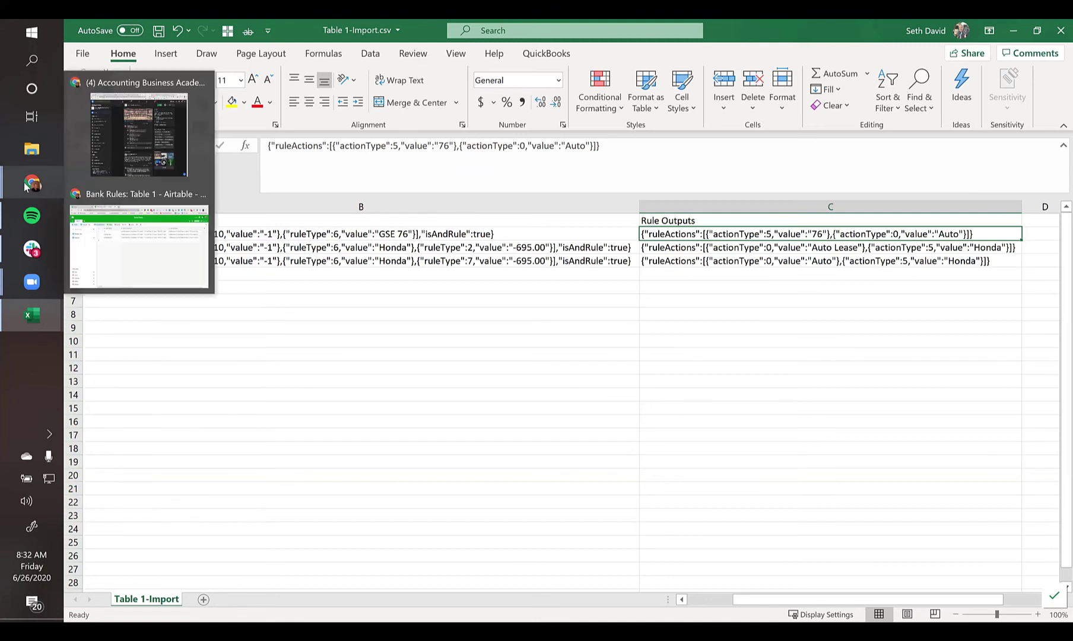
click(663, 287)
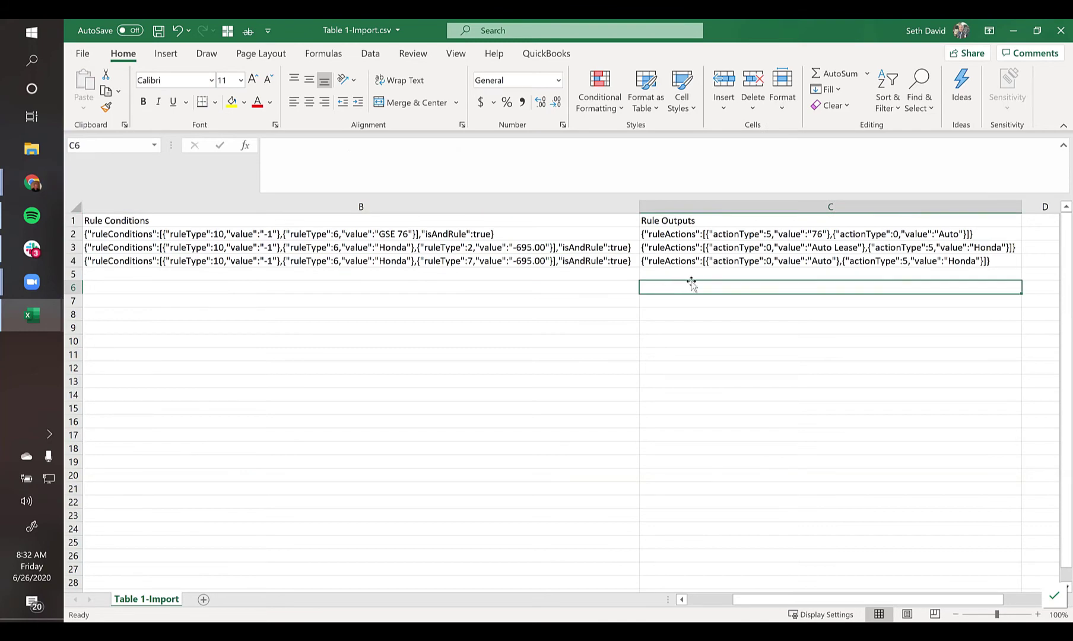
Switch to the Bank Rules base in Airtable and create an empty second table, keeping its default name
mouse_move(30, 185)
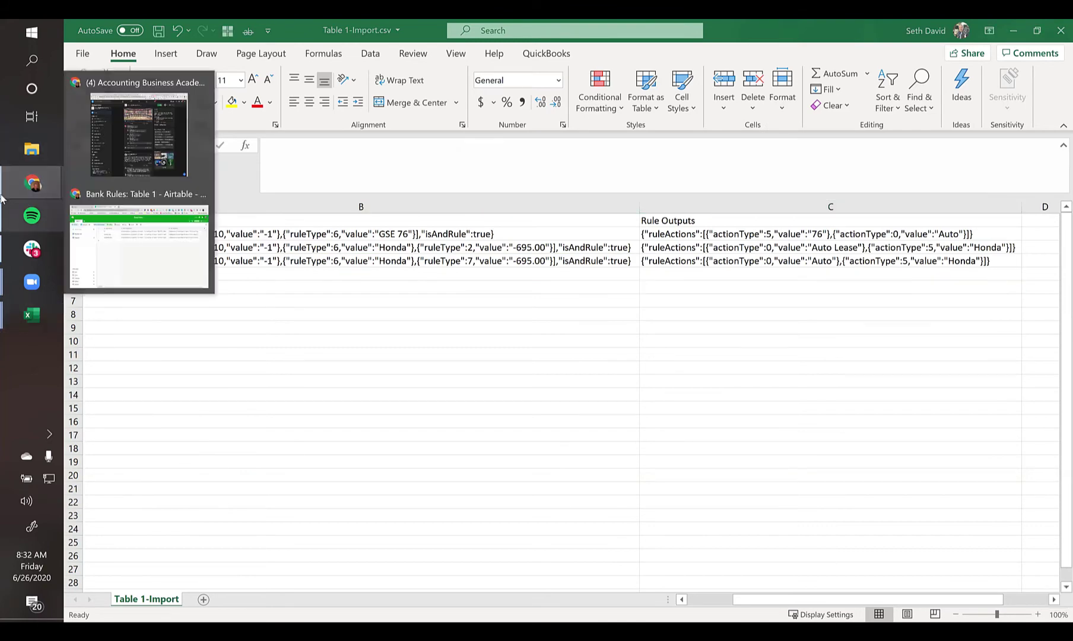
click(101, 232)
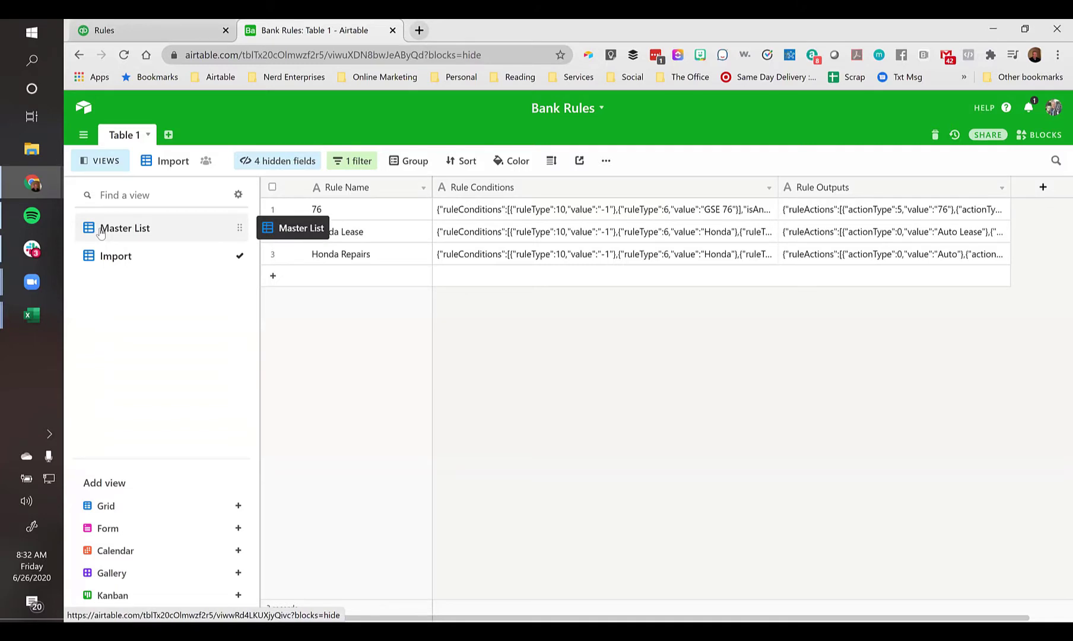
click(169, 135)
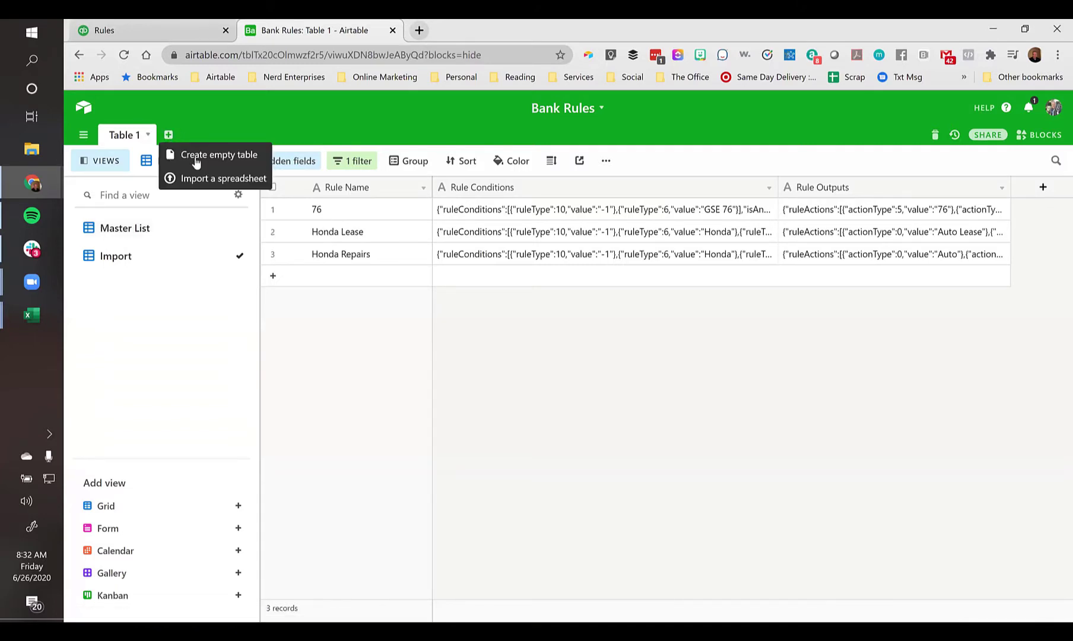
click(196, 155)
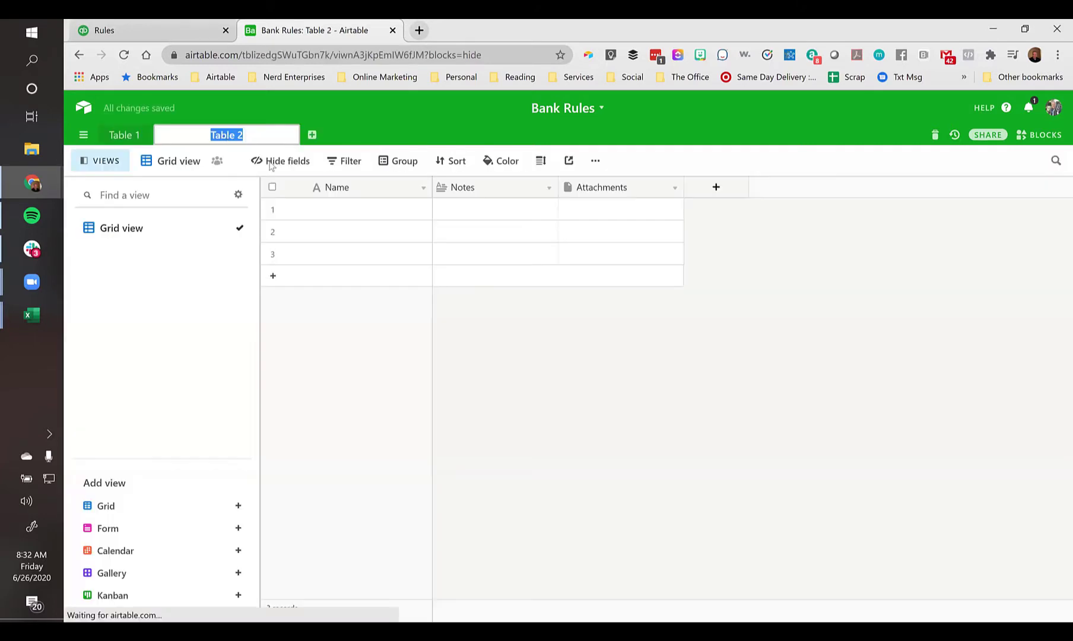
key(Return)
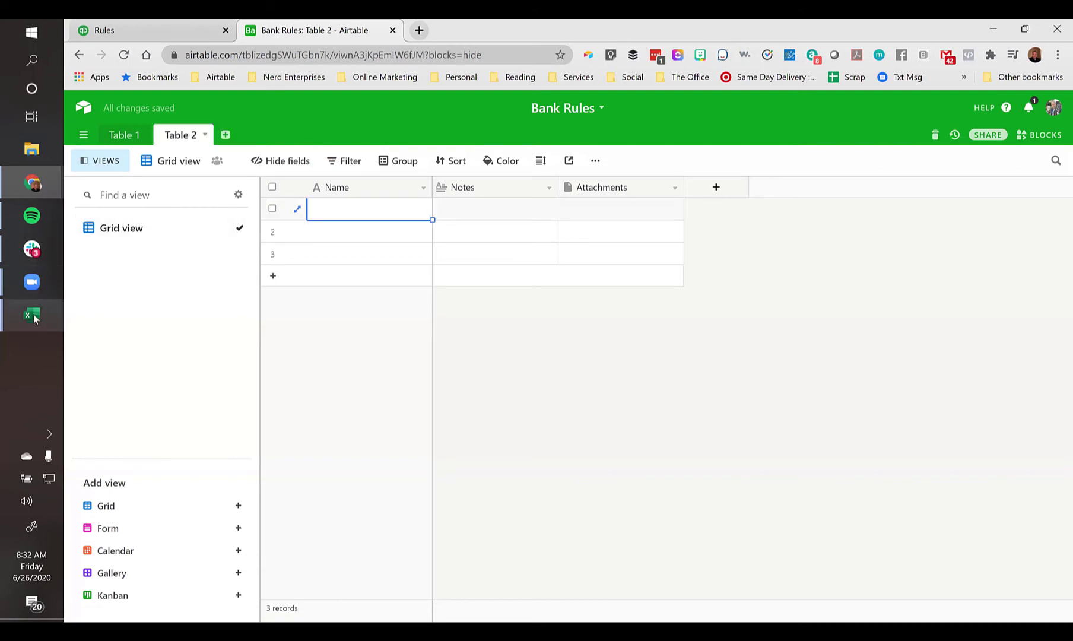
Switch to the exported Table 1-Import.csv in Excel and inspect the Rule Outputs of the three bank rules
mouse_move(32, 314)
click(110, 364)
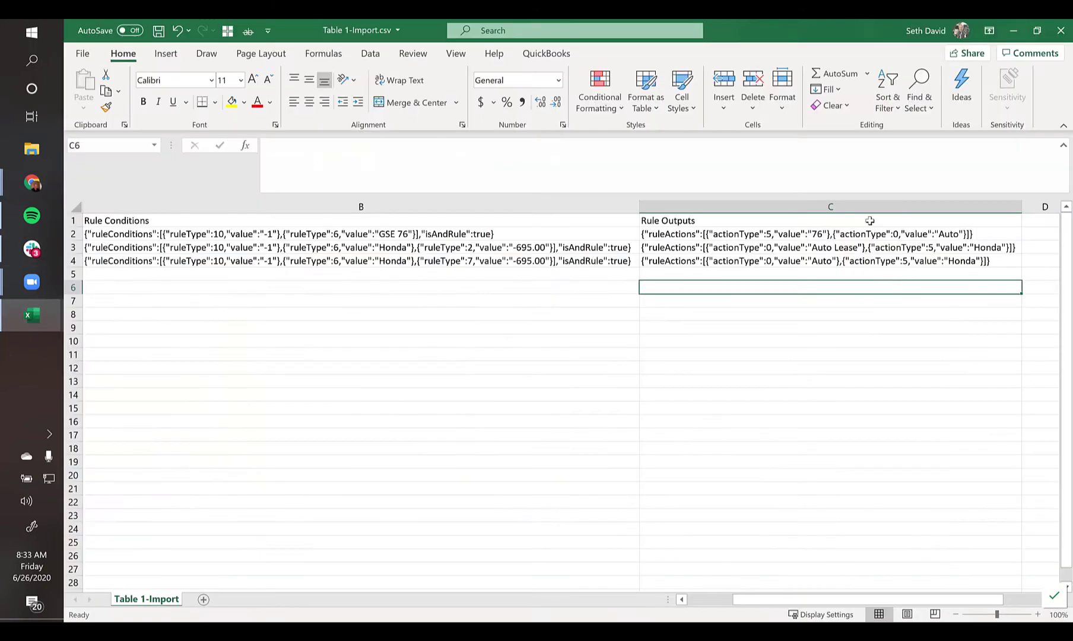
click(765, 232)
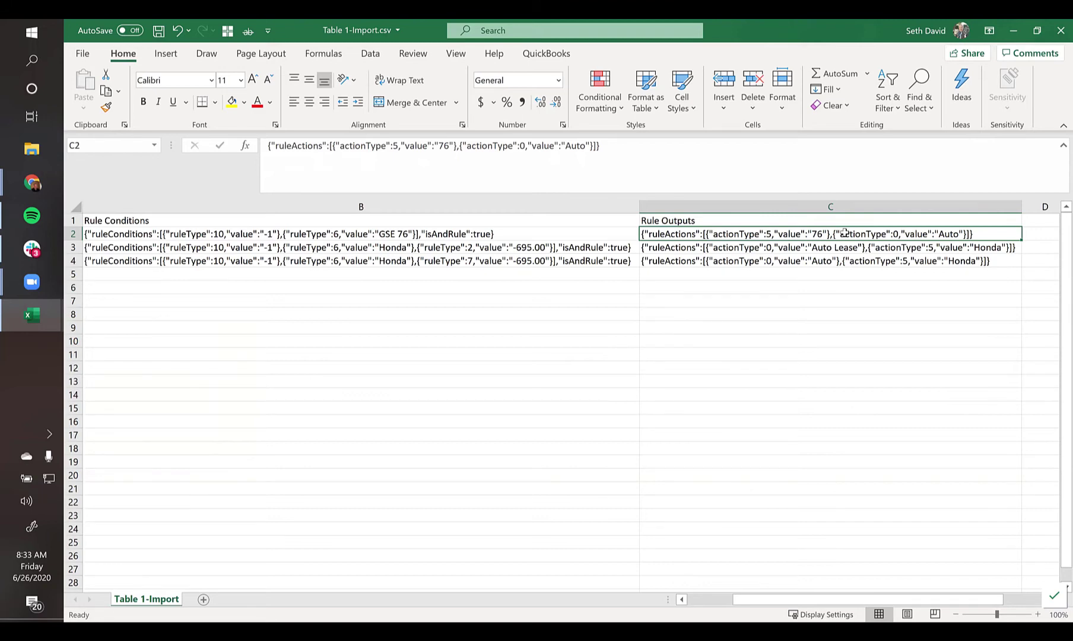
click(814, 247)
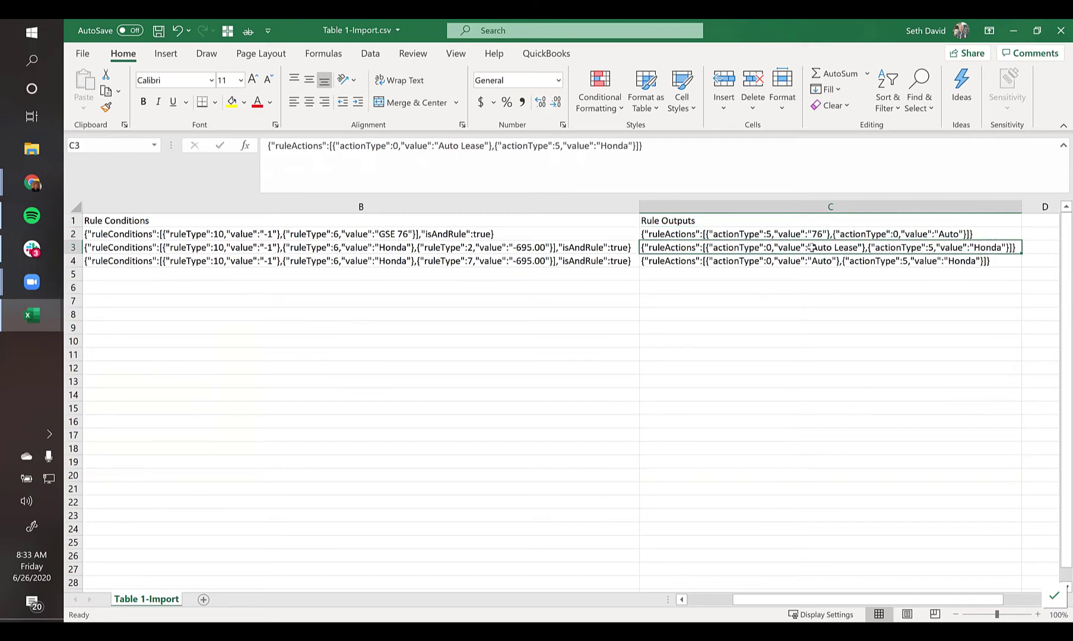
click(790, 271)
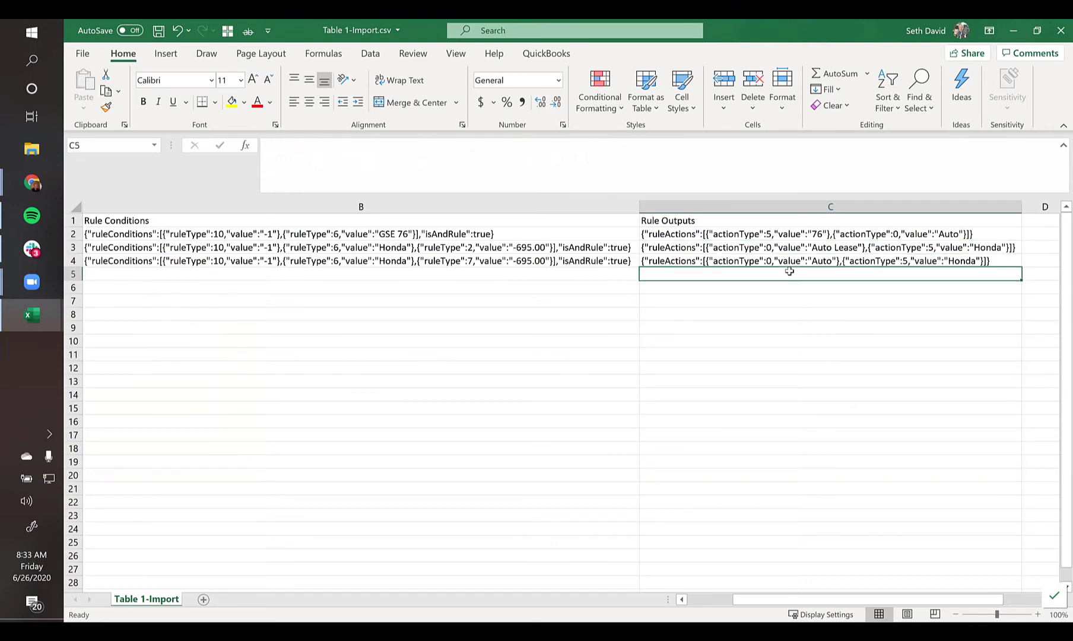
Switch back to the Bank Rules base in Airtable and rename Table 1 as Rules
key(alt+Tab)
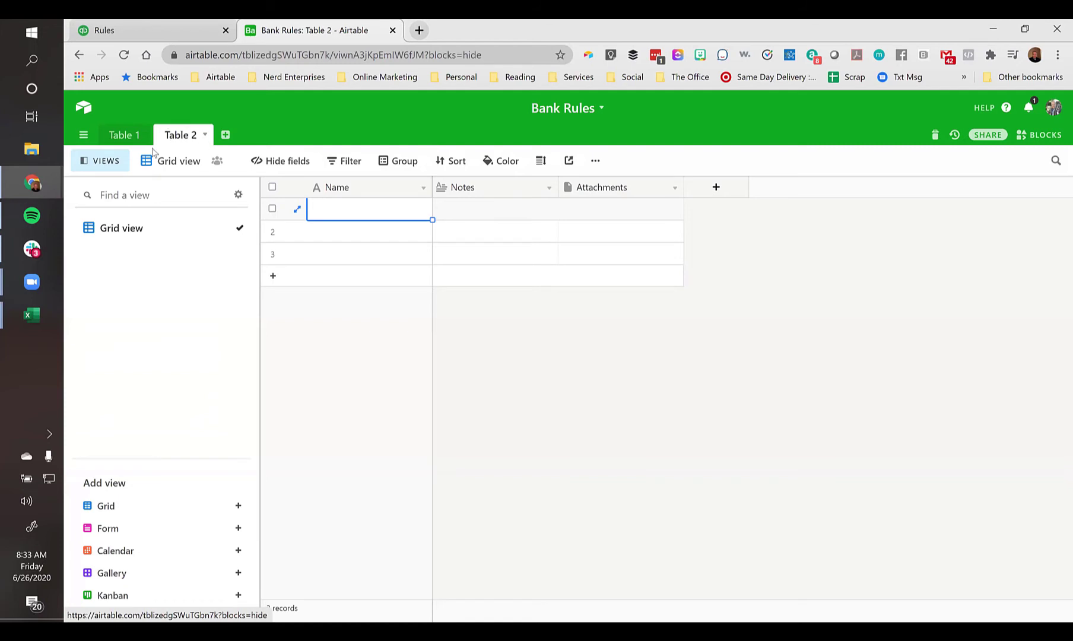
click(121, 138)
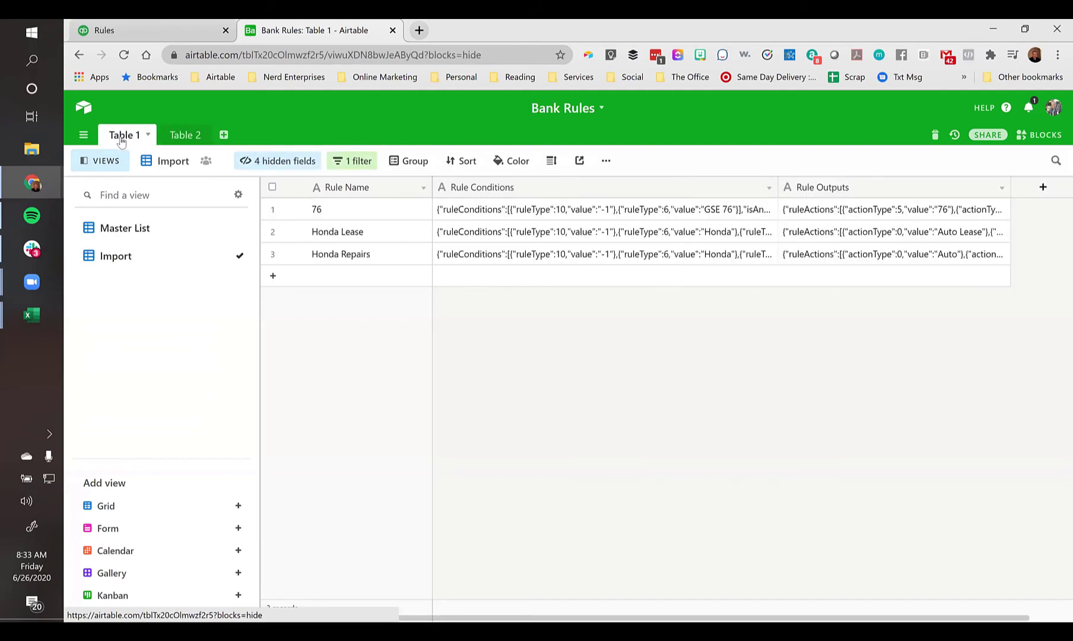
double_click(121, 136)
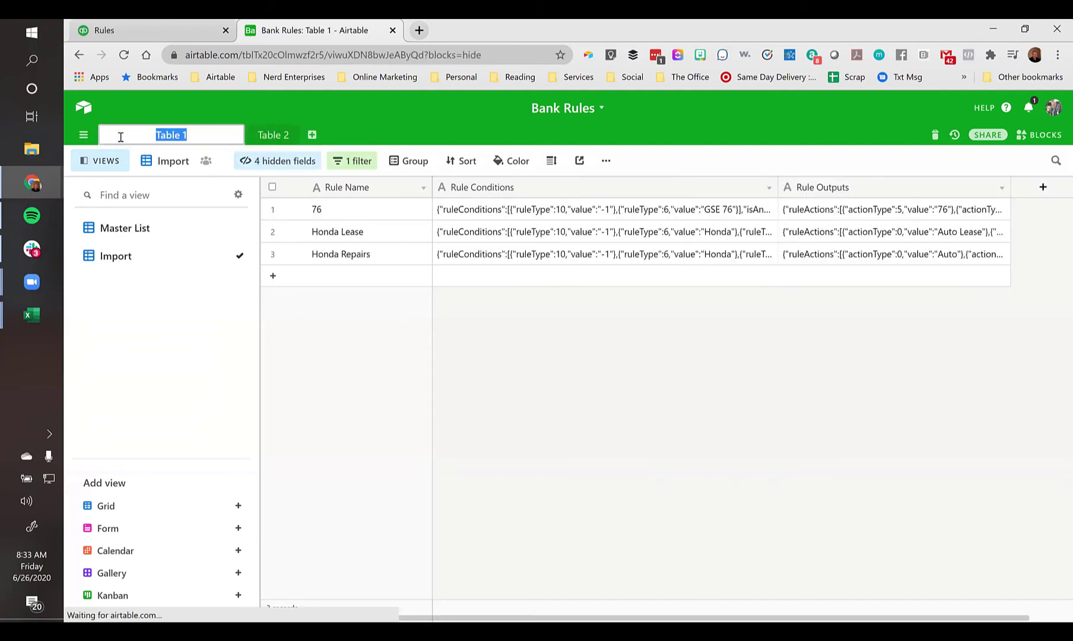
text(Rules)
key(Return)
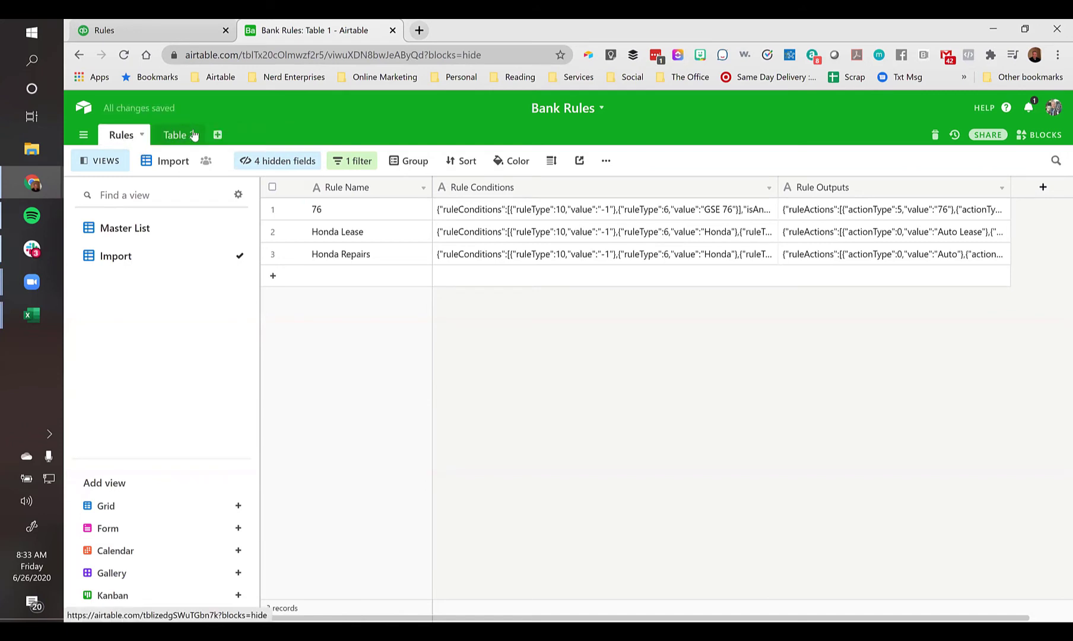
Rename Table 2 as Types
double_click(182, 134)
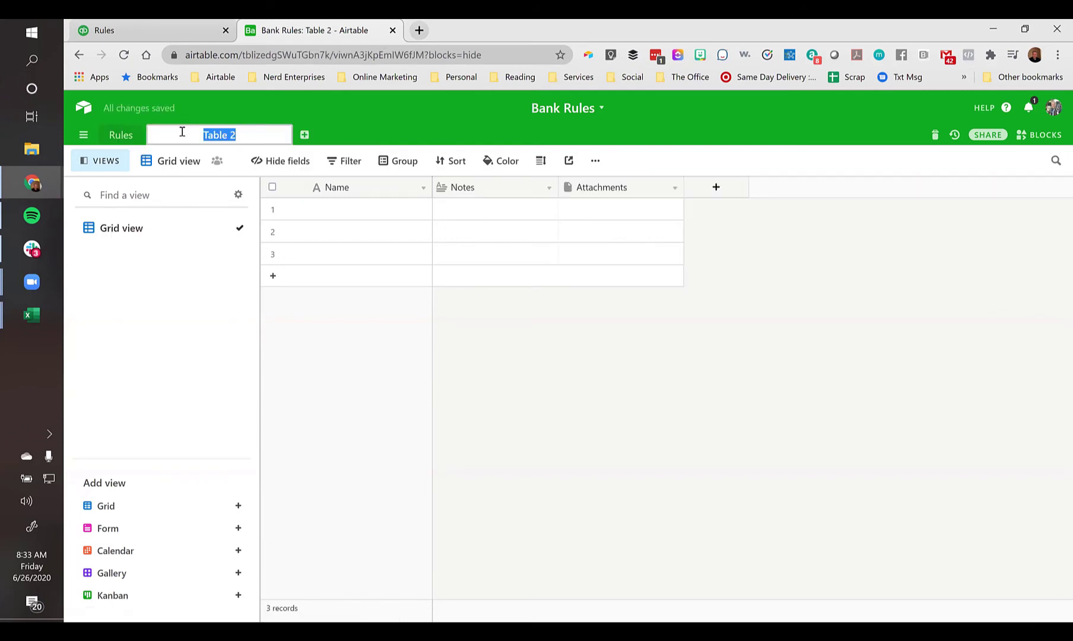
text(Types)
key(Return)
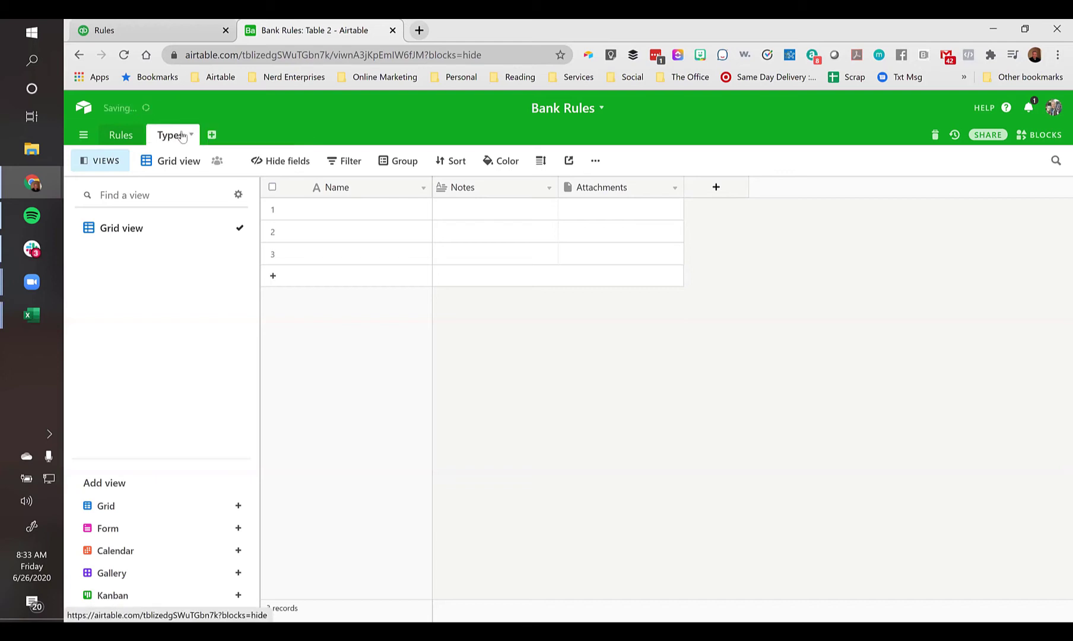
Remove the Auto Expenses category filter from the Master List view of the Rules table
click(120, 135)
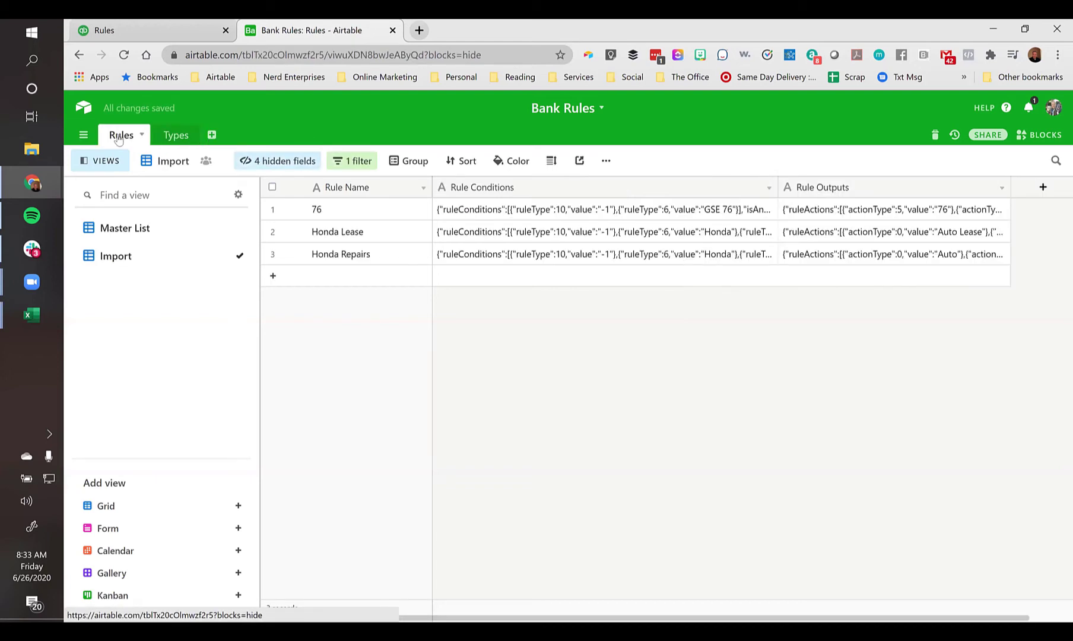
click(117, 233)
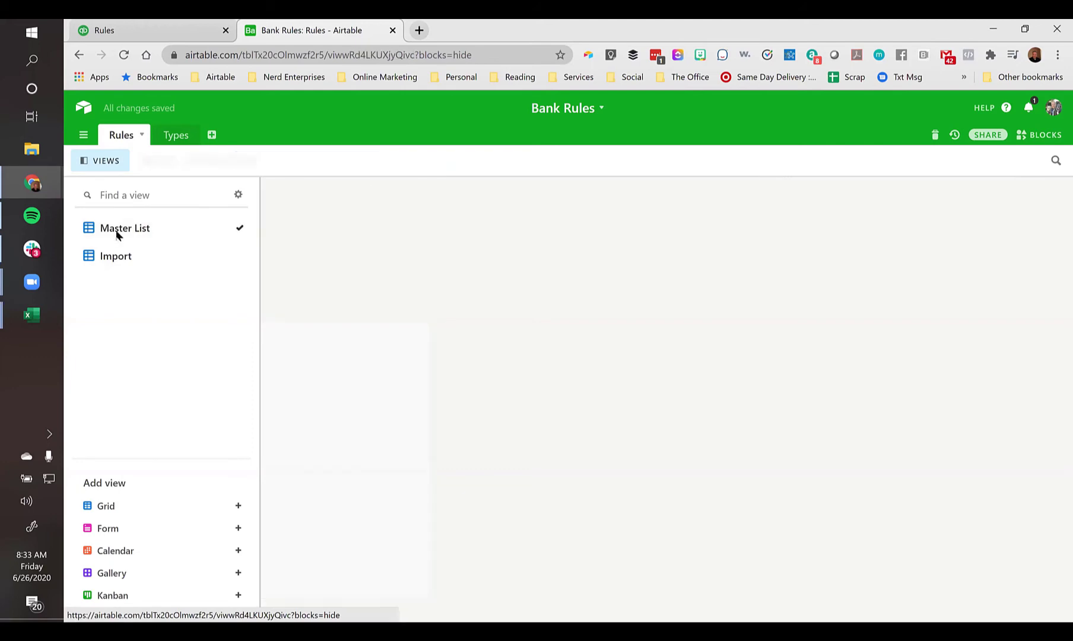
click(356, 163)
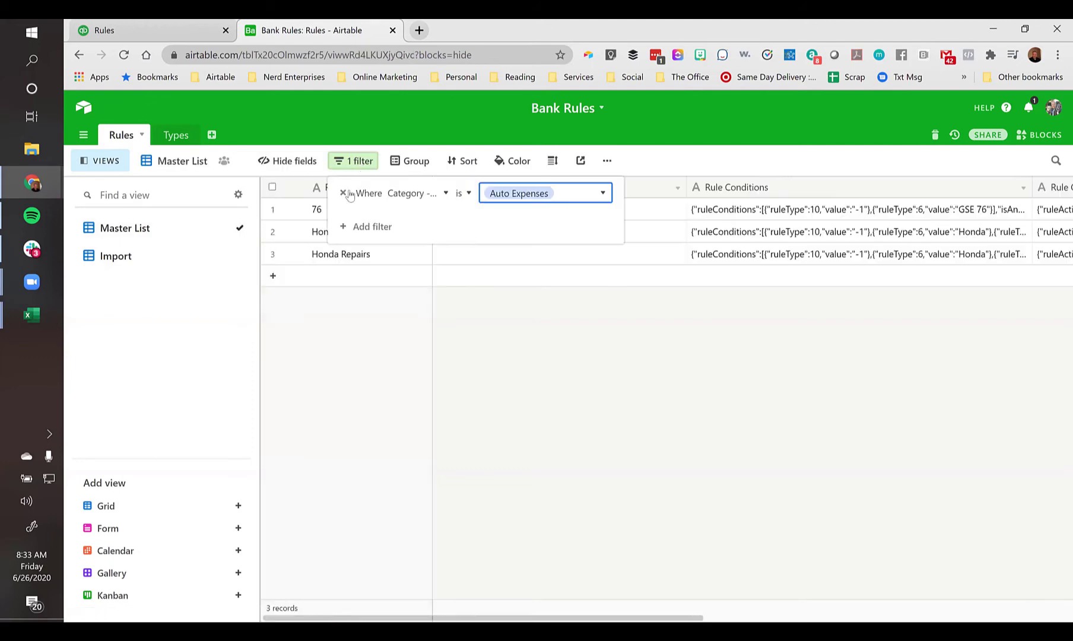
click(344, 194)
click(545, 256)
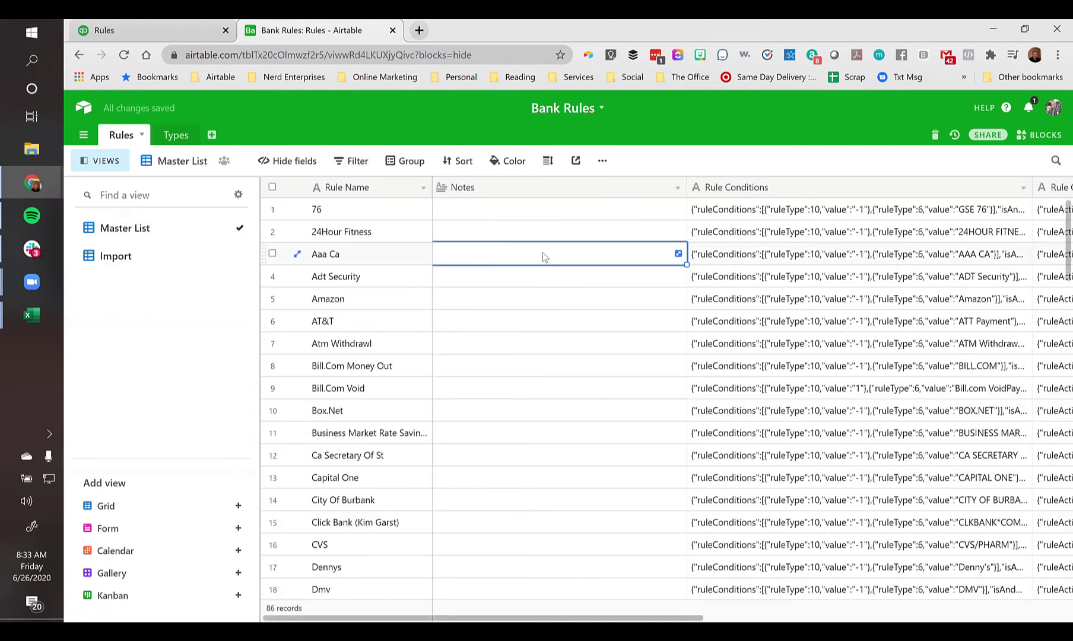
key(Up)
key(Up)
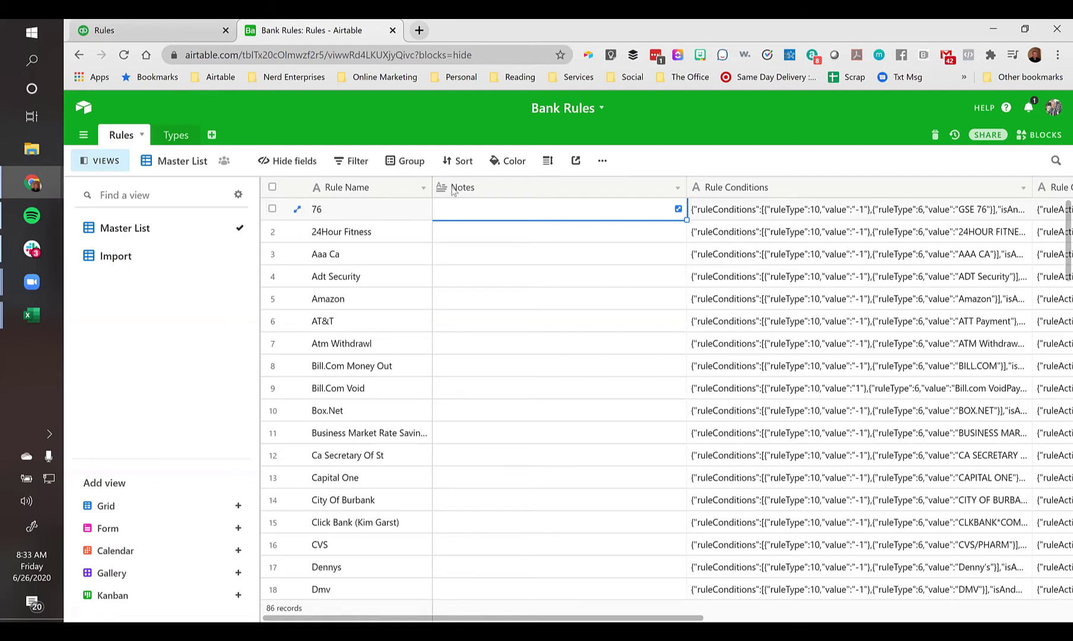
Widen the Rule Name column in the Master List and move the Notes field directly after Category - Other
drag(432, 189, 482, 190)
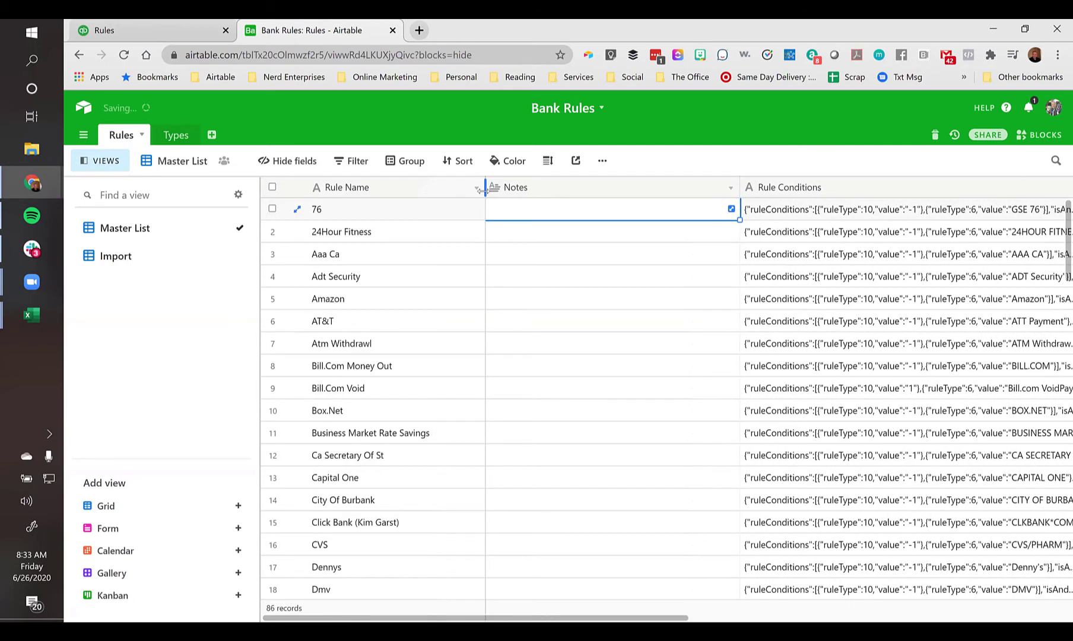
click(287, 161)
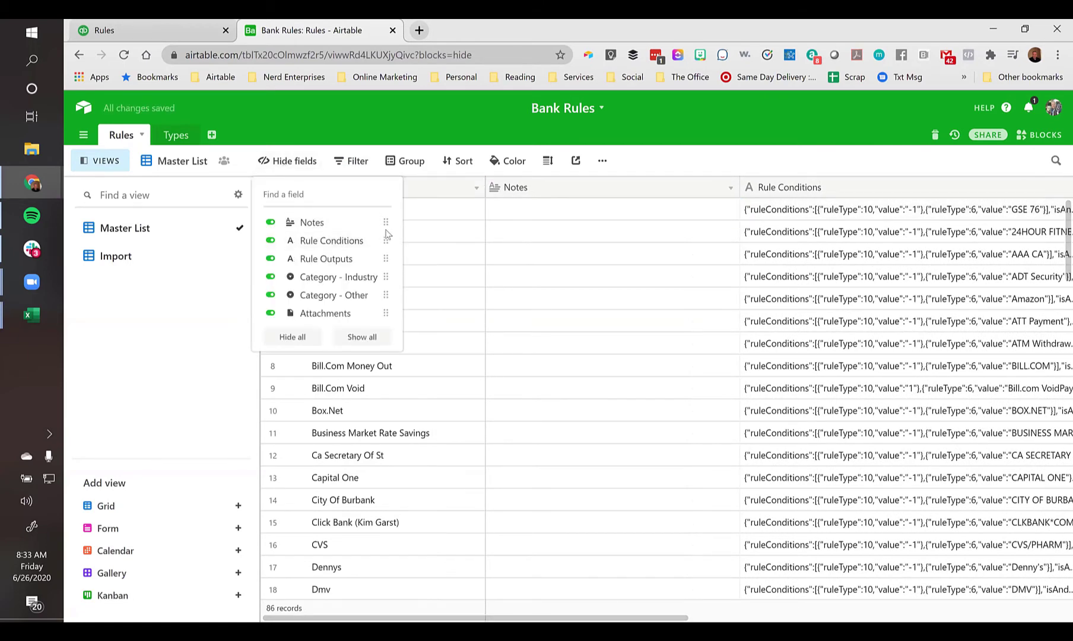
drag(386, 222, 372, 297)
click(454, 217)
click(454, 217)
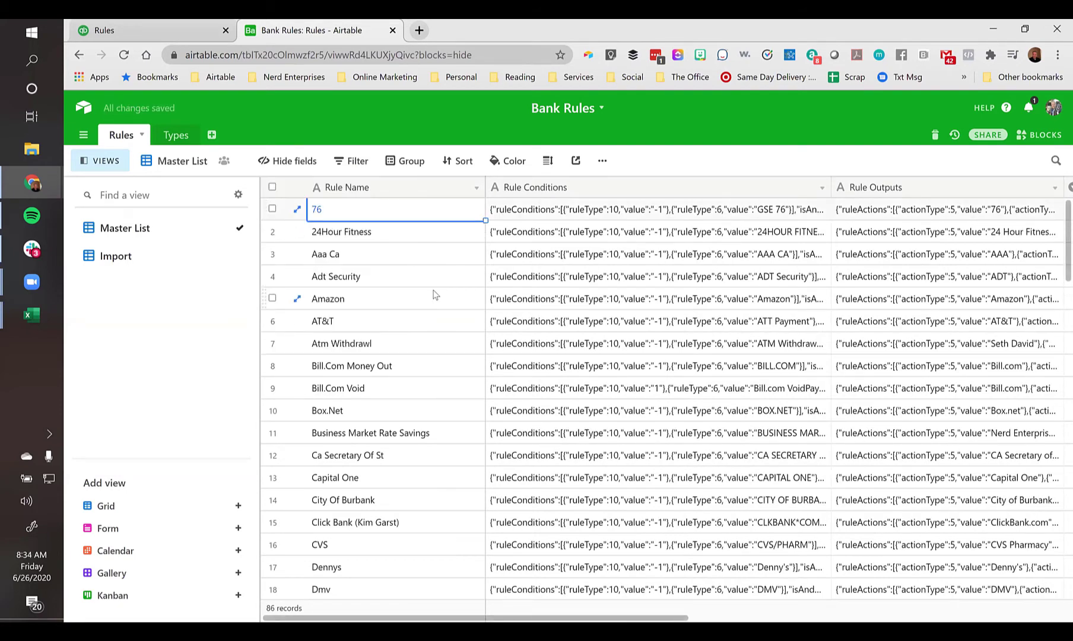
Set the Category - Other value of the Aaa Ca rule to Auto Expenses
key(Right)
key(Right)
key(Right)
key(Right)
key(Right)
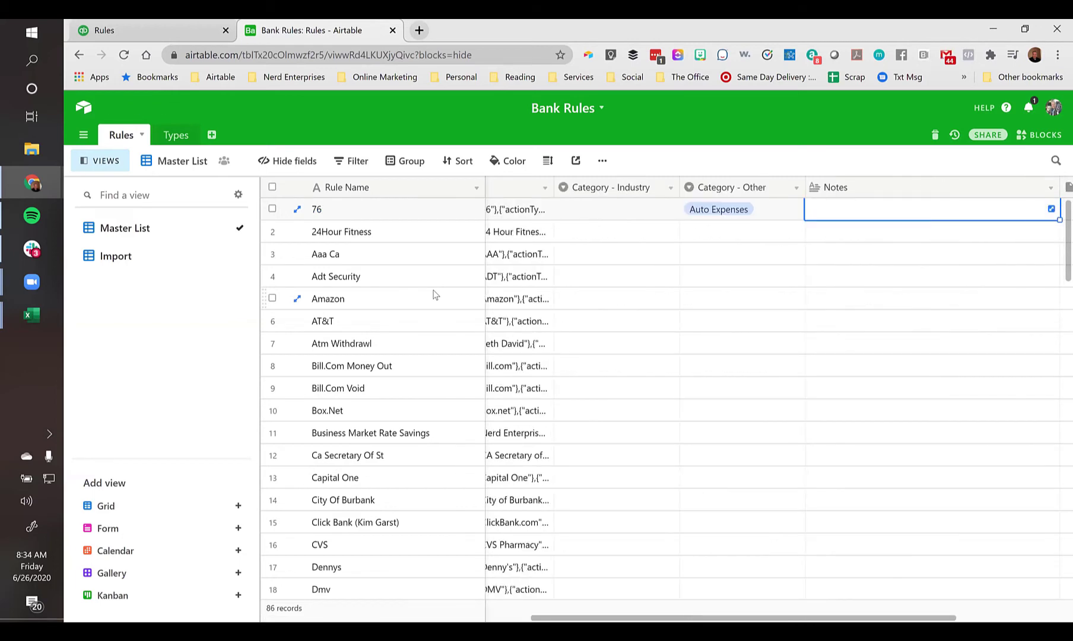
key(Left)
key(Down)
key(Down)
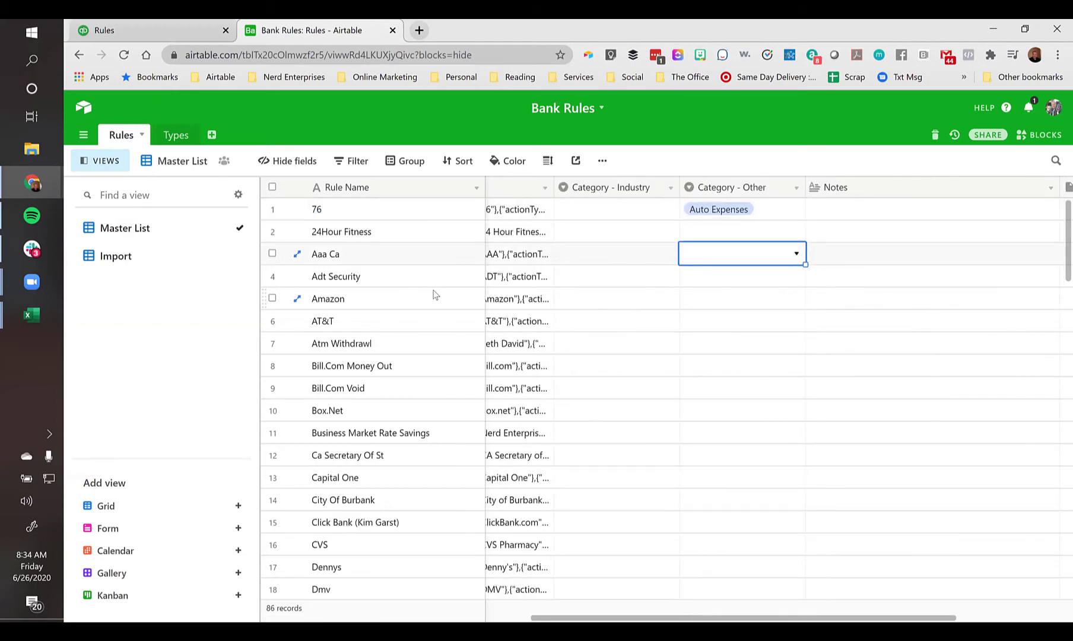
text(Auto Expenses)
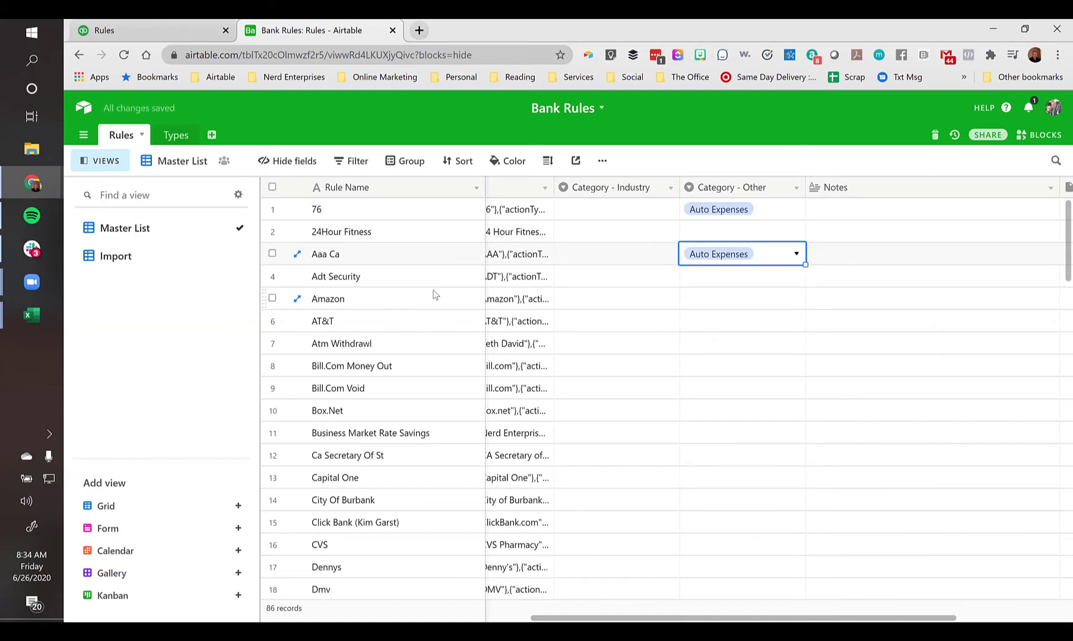
key(Down)
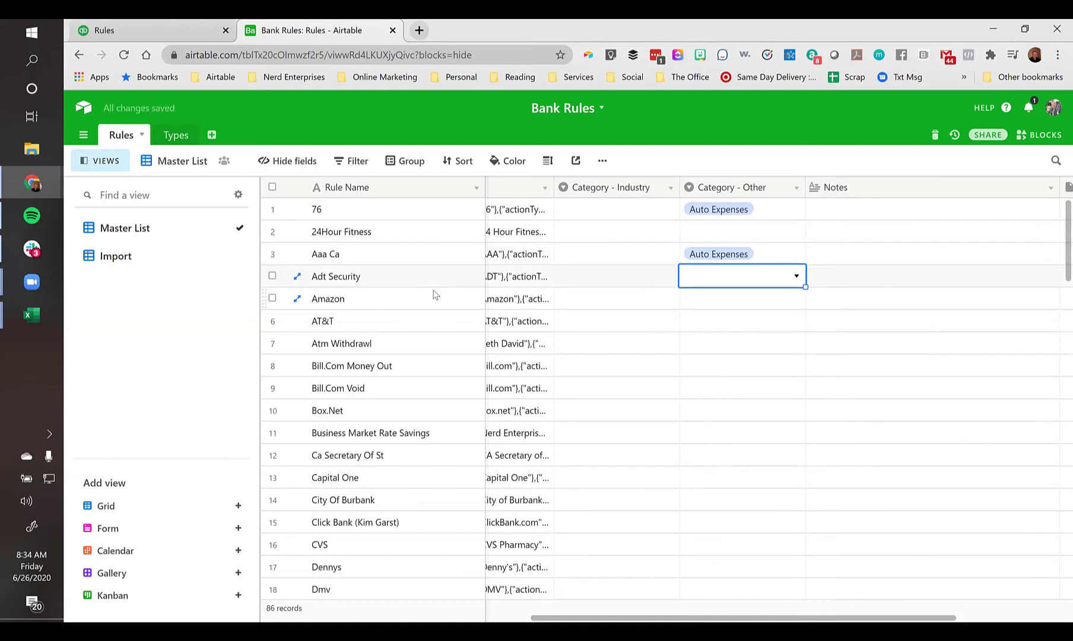
Rename the Category - Other field as Category - (COA) and save the field
double_click(766, 187)
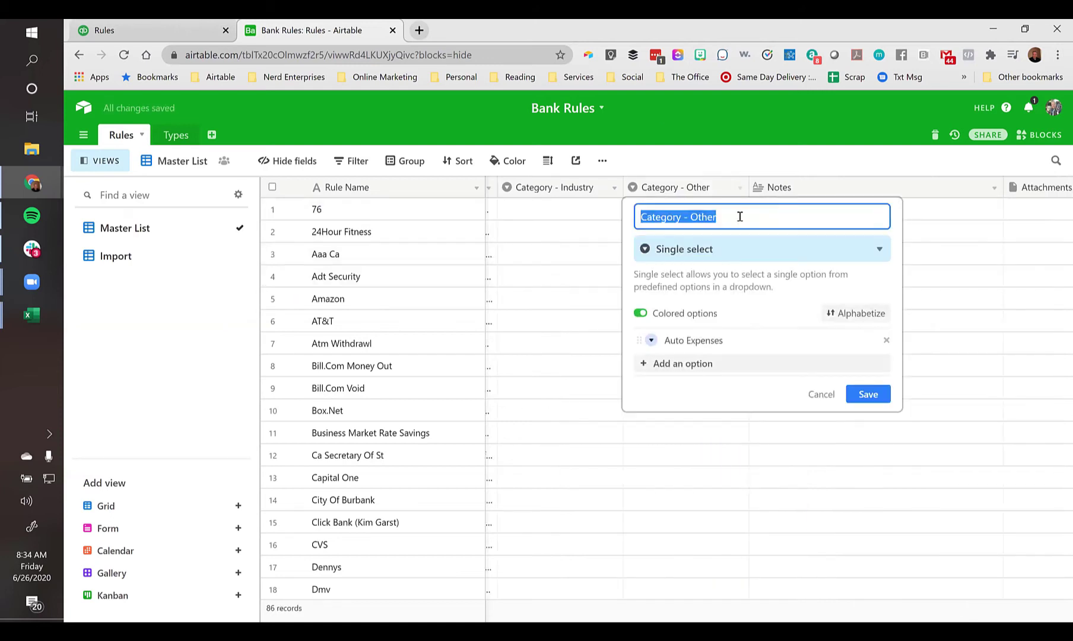
click(740, 217)
double_click(703, 217)
text((Expens)
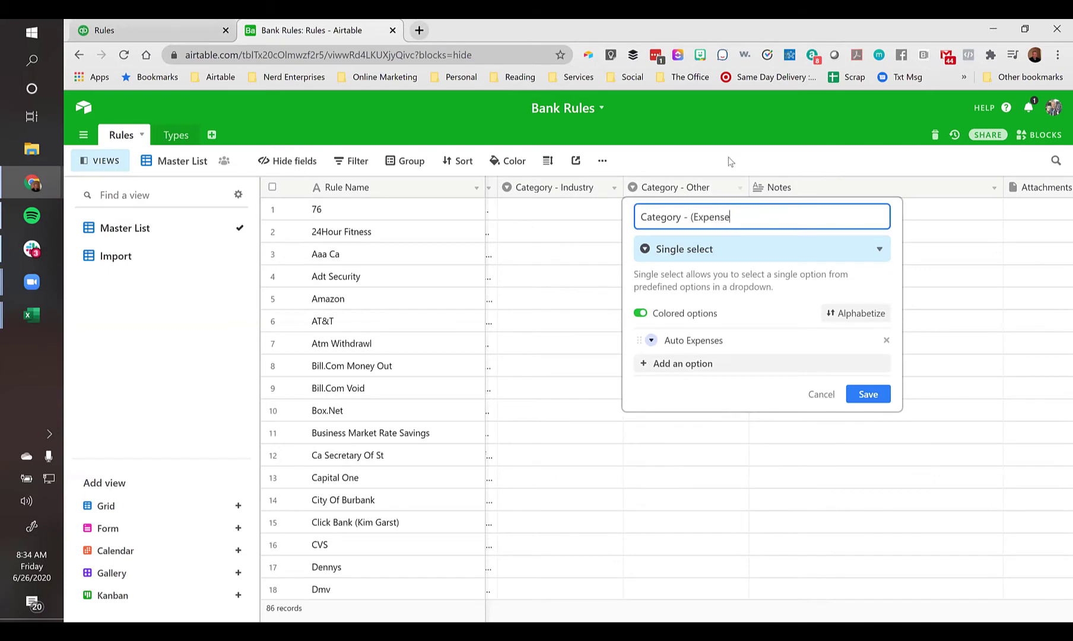
text(e)
key(ctrl+shift+Left)
text(COA)
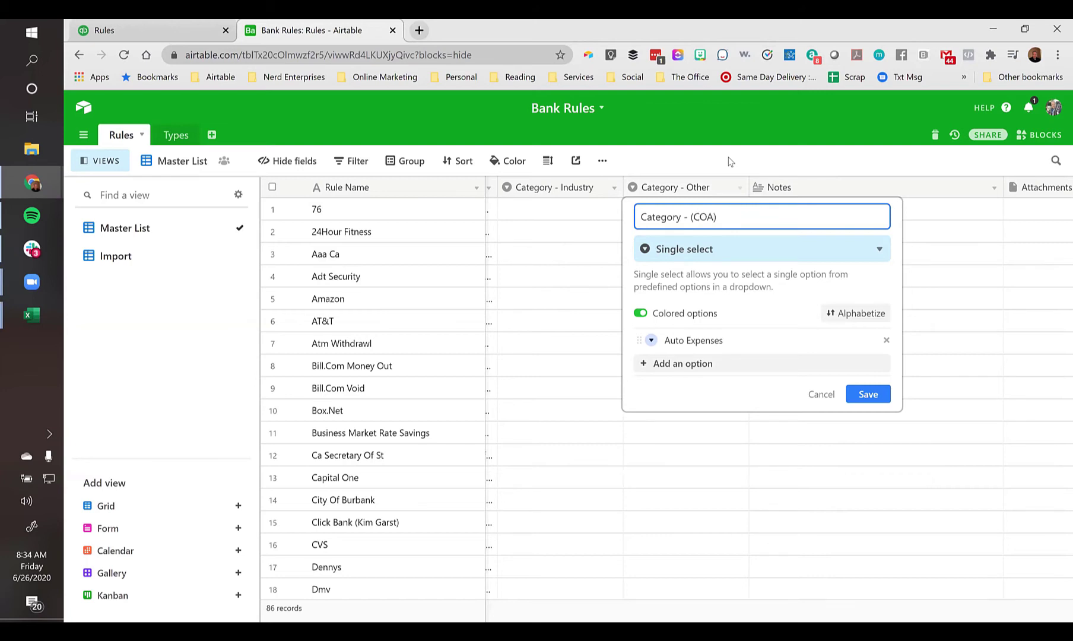
click(855, 399)
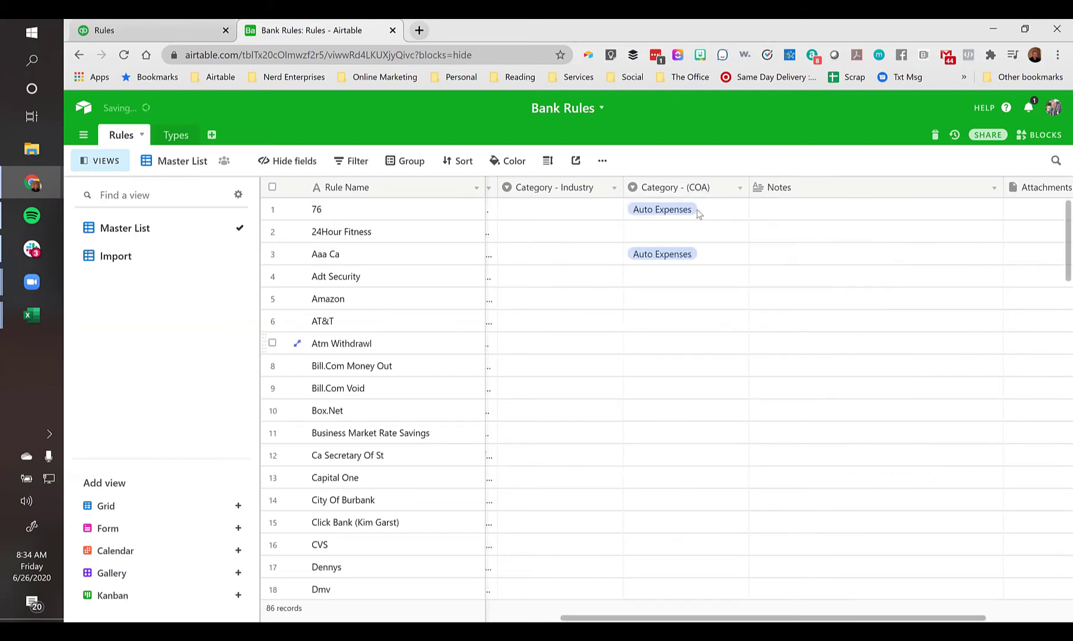
Create a new Category - (COA) option named Security and assign it to the Adt Security rule
click(666, 235)
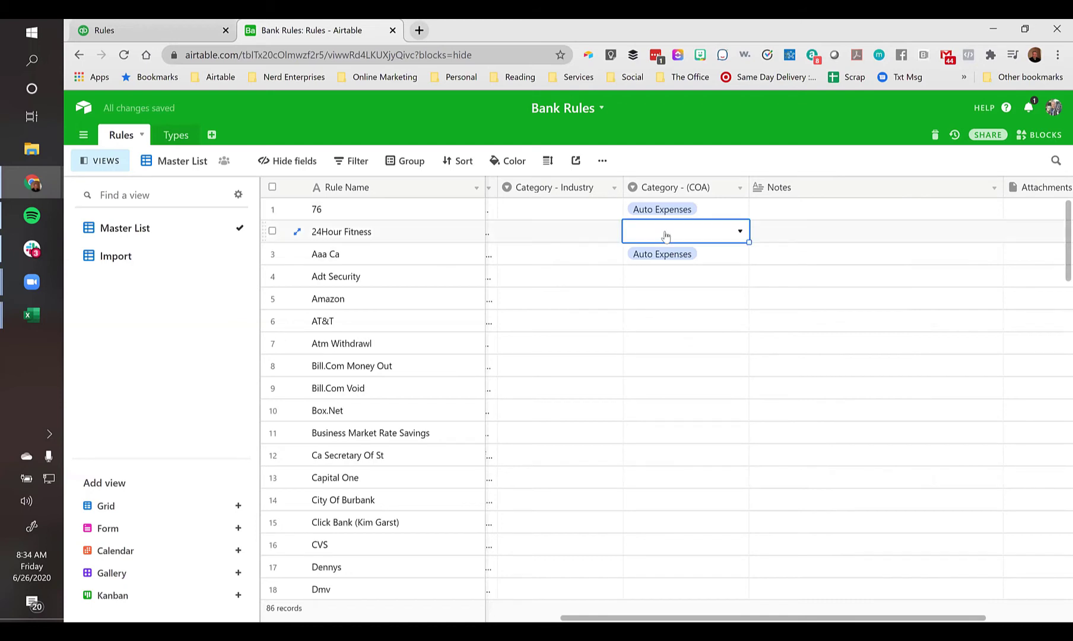
click(647, 277)
text(Security)
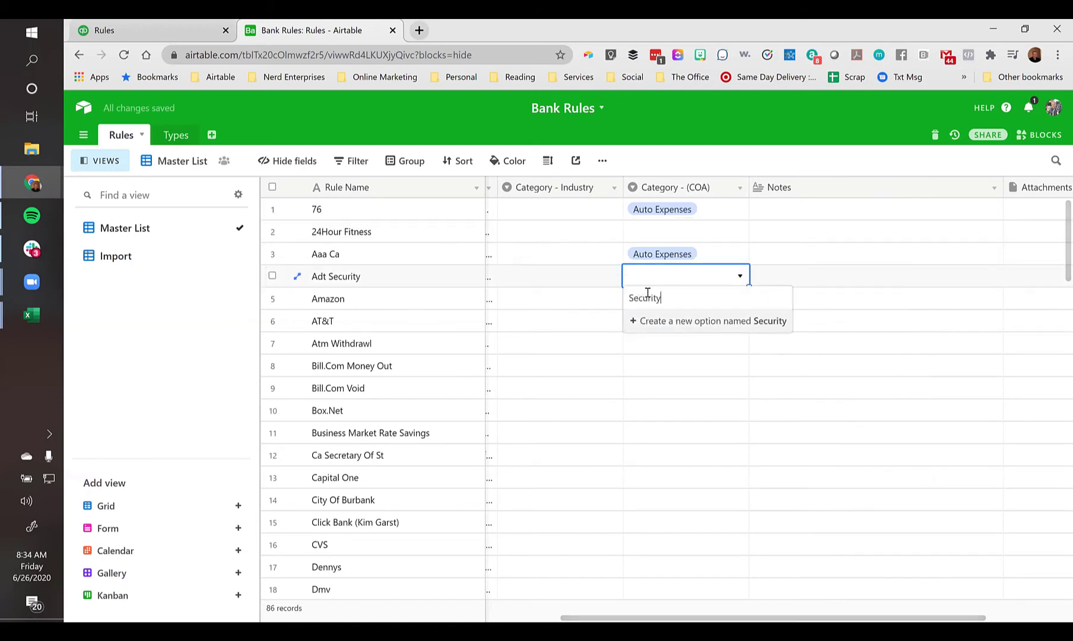
key(Return)
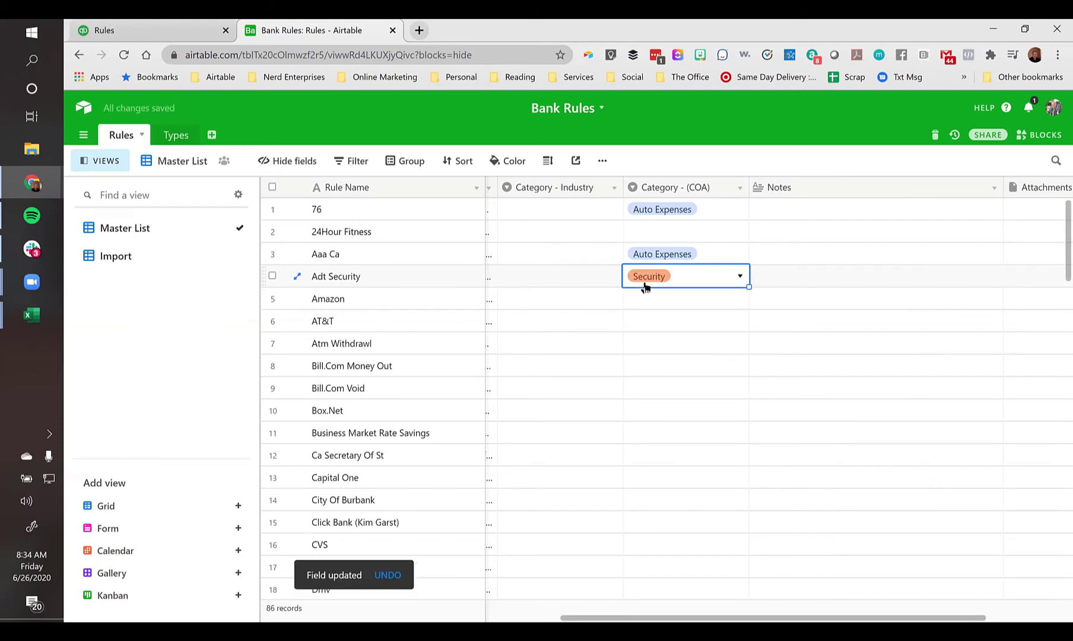
click(654, 300)
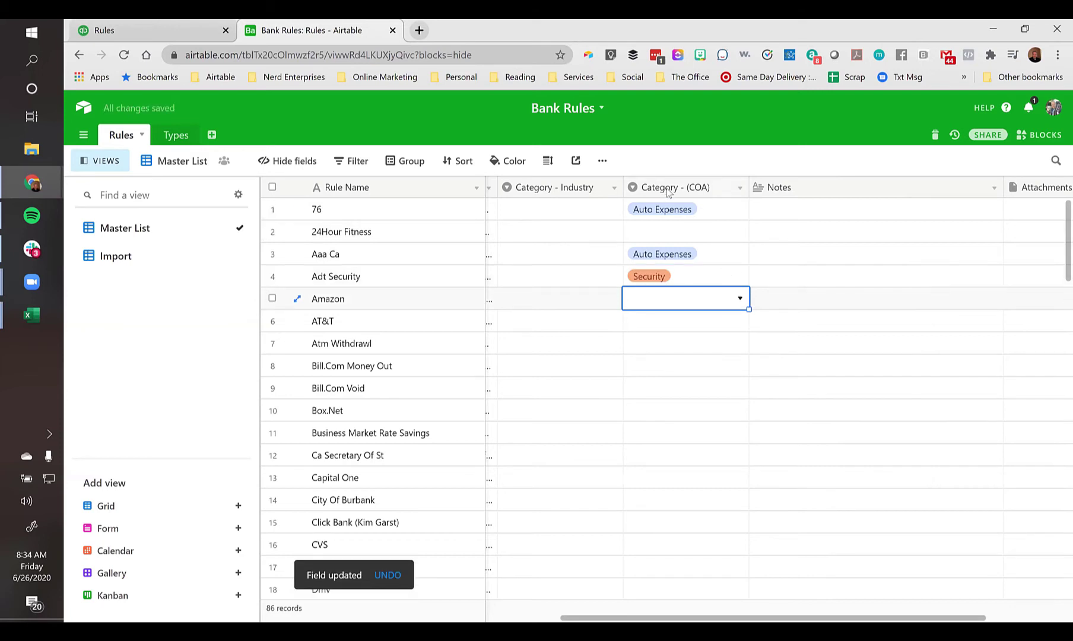
click(668, 208)
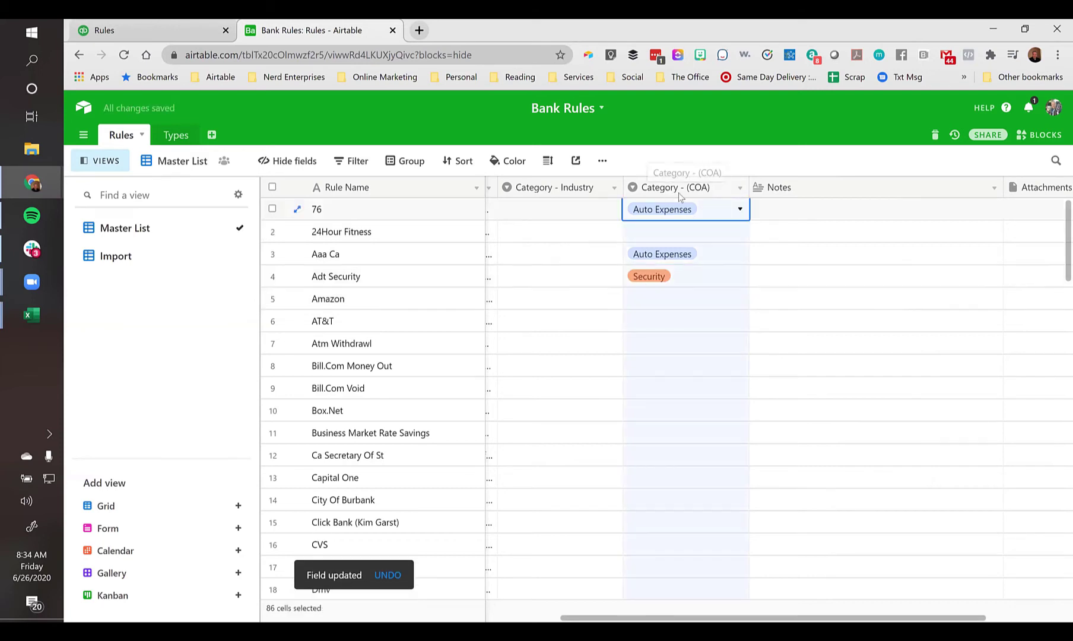
click(670, 223)
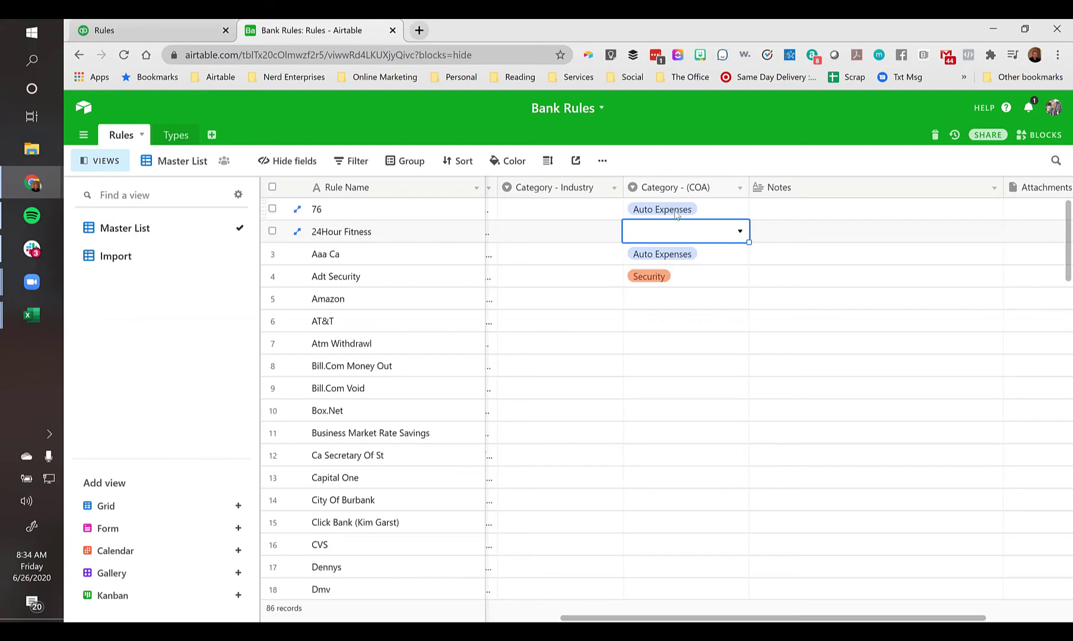
click(692, 278)
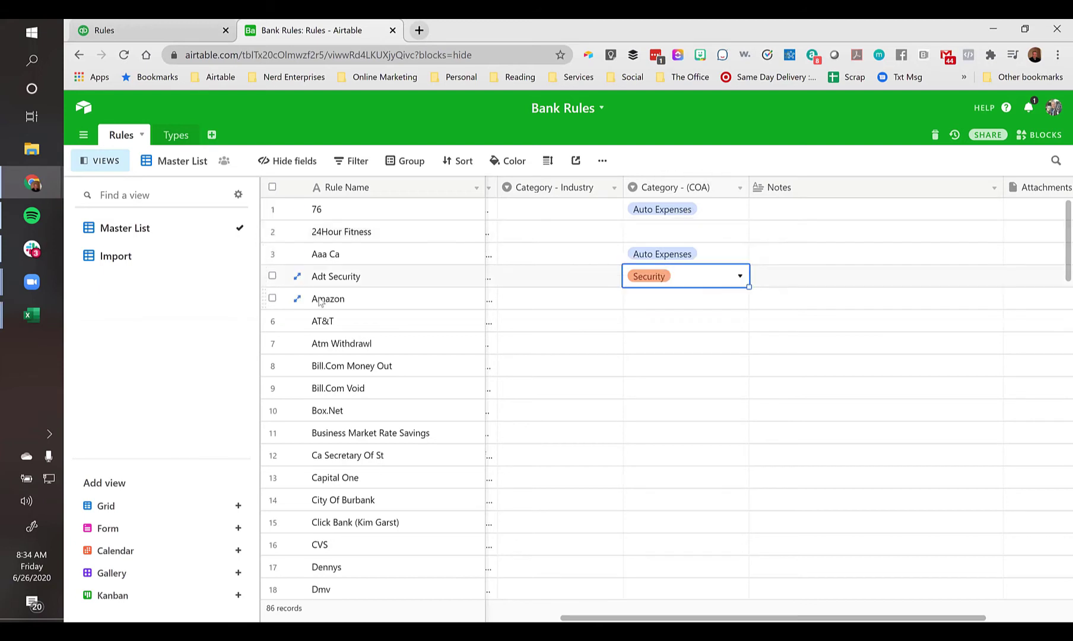
click(665, 298)
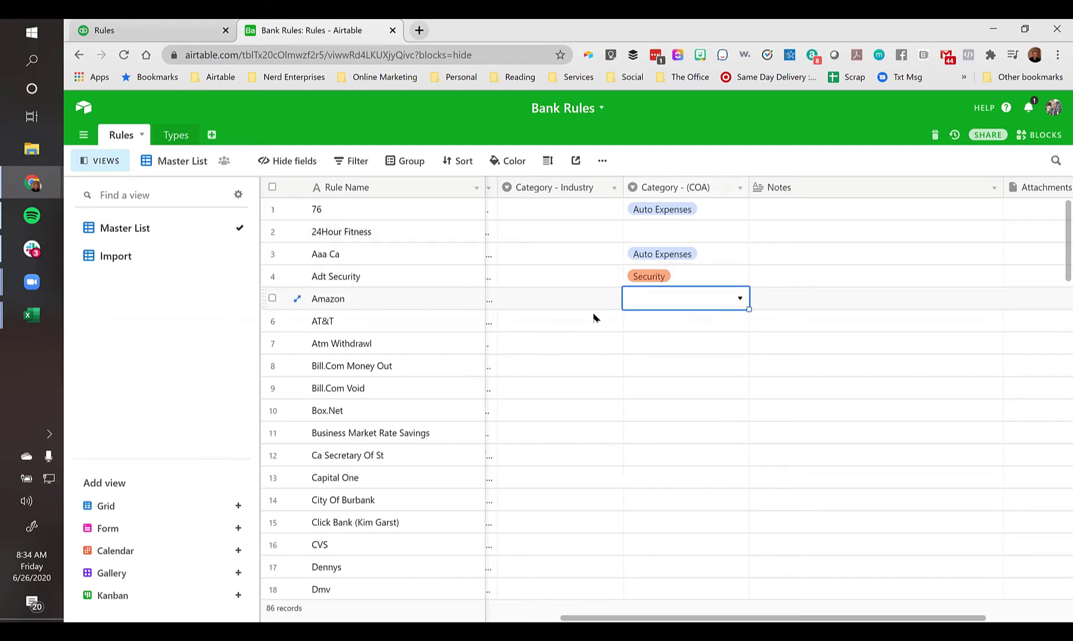
click(682, 322)
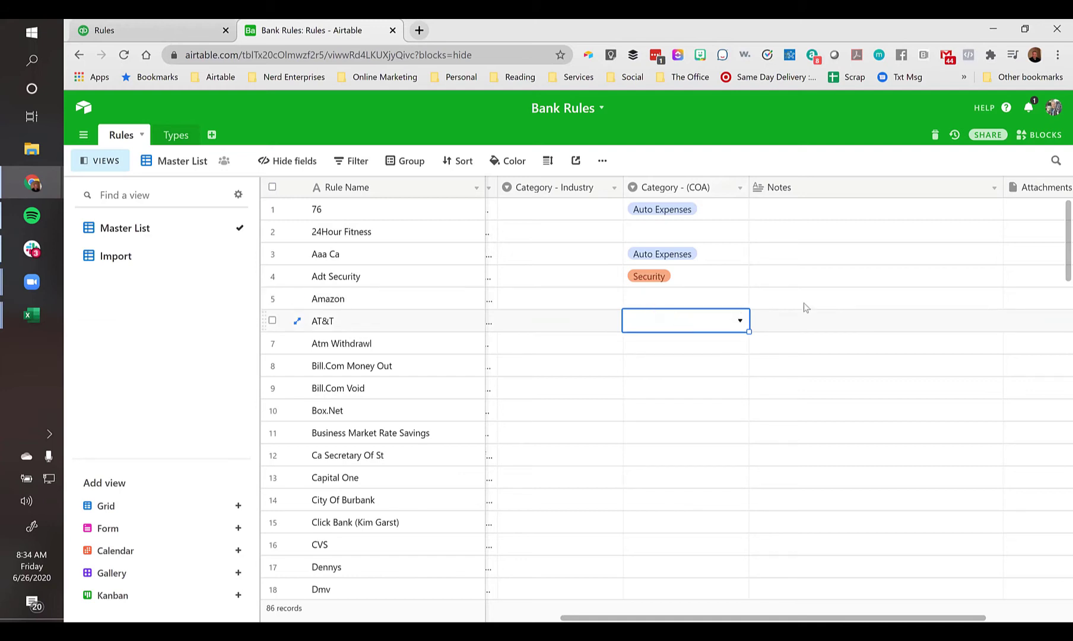
Change the Category - Industry field type to Multiple select and save the field
click(564, 213)
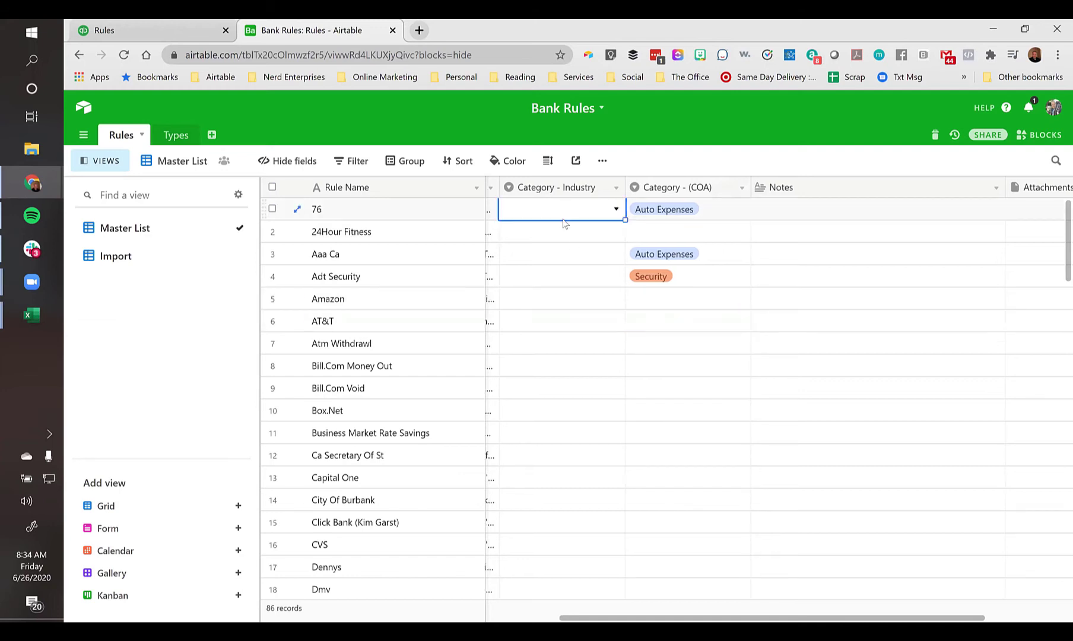
scroll(563, 223, left, 4)
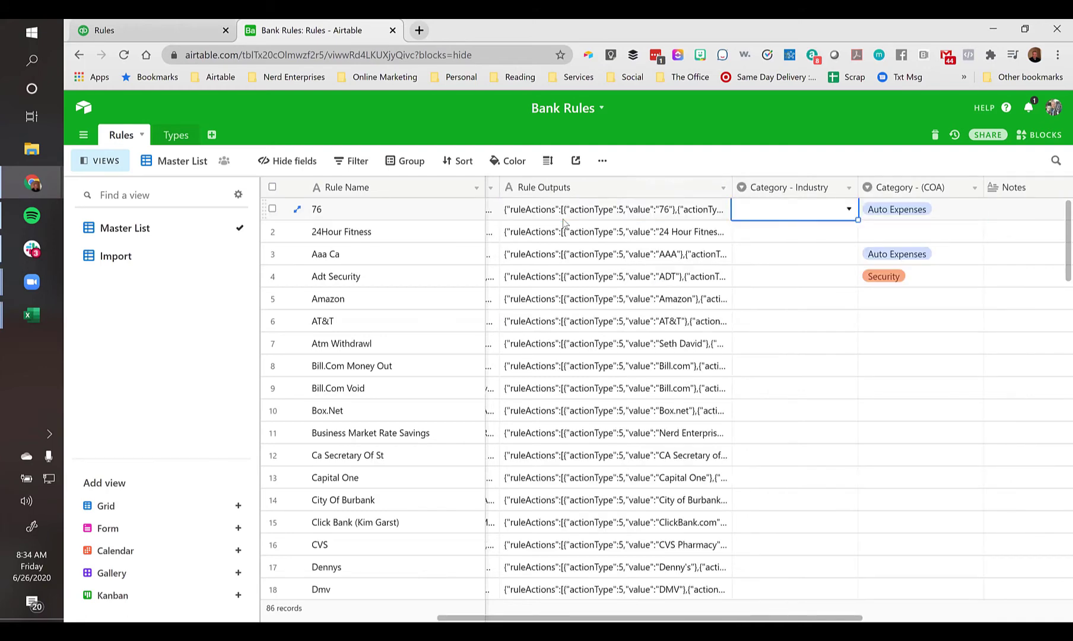
double_click(791, 187)
click(705, 243)
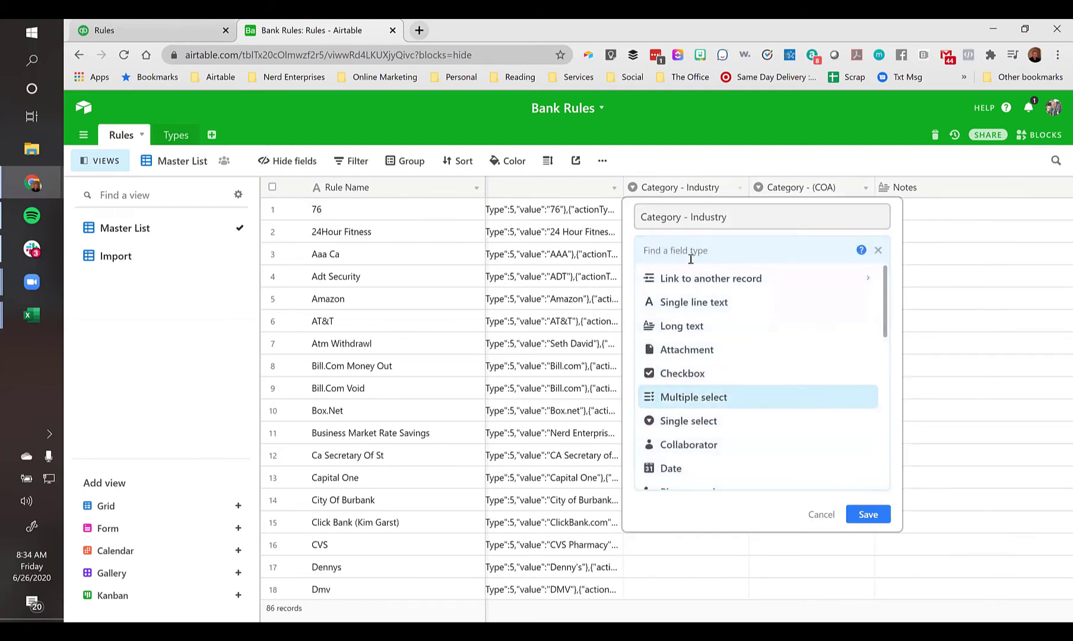
key(Return)
click(868, 438)
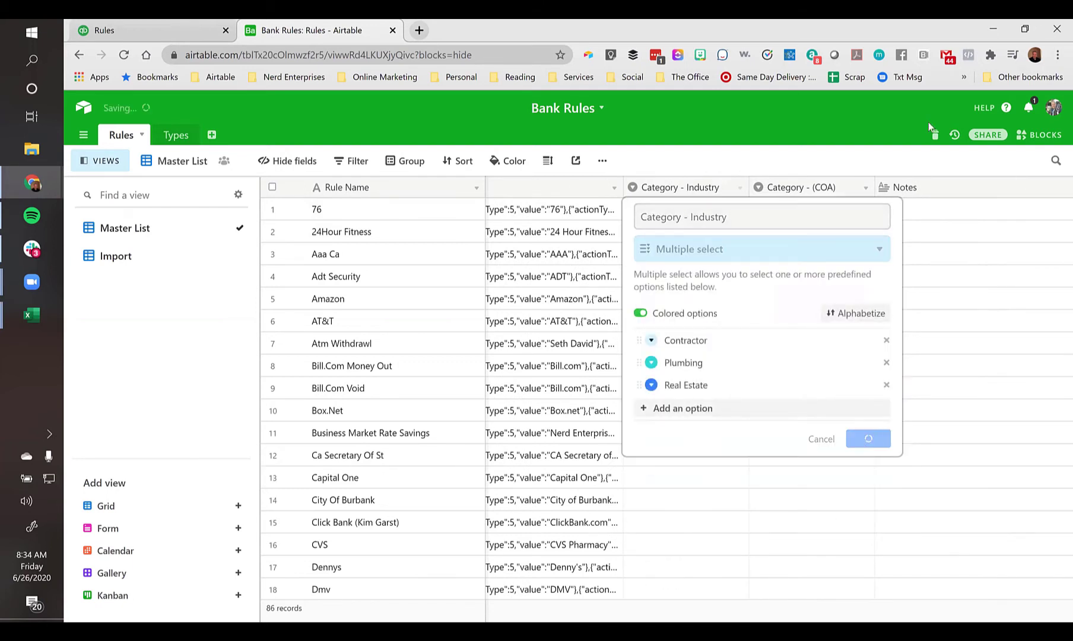
Set the Category - (COA) value of the 76 rule to Security
click(837, 211)
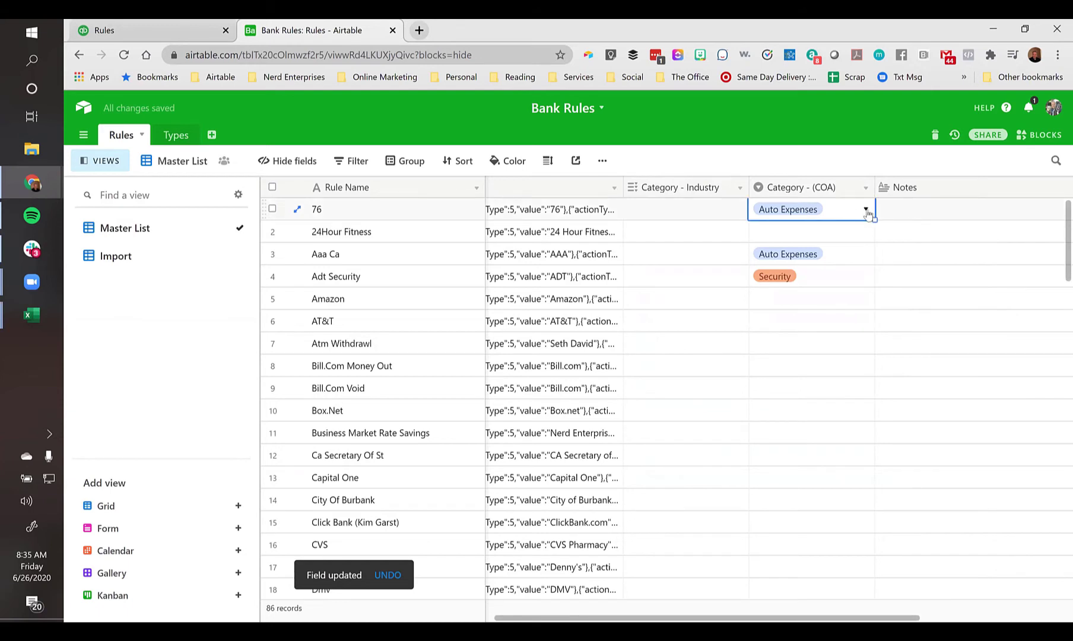
click(866, 210)
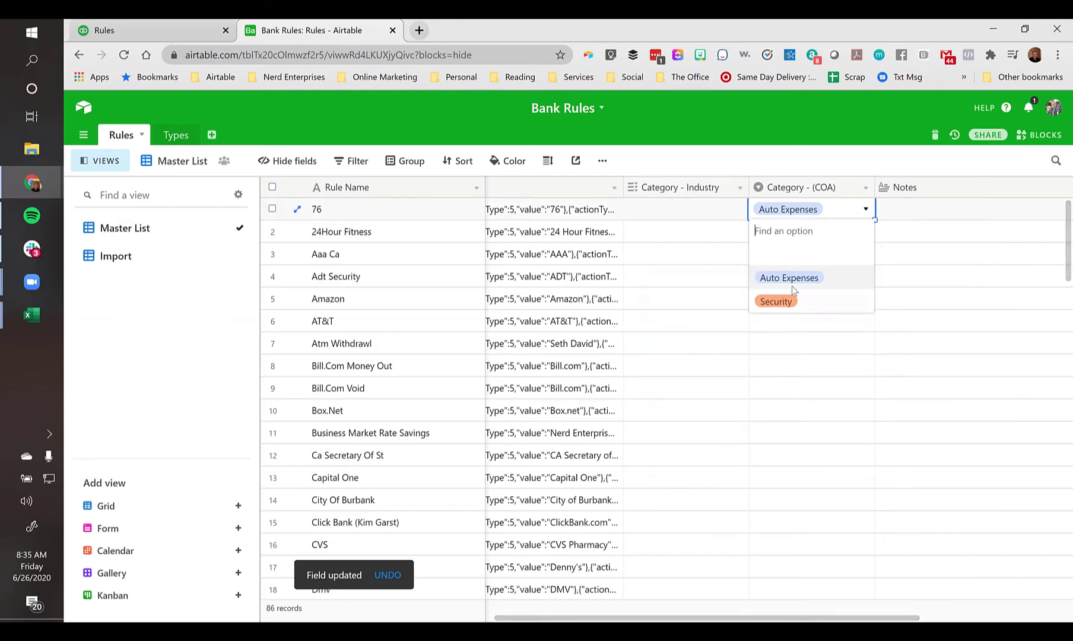
click(843, 207)
click(843, 207)
click(782, 277)
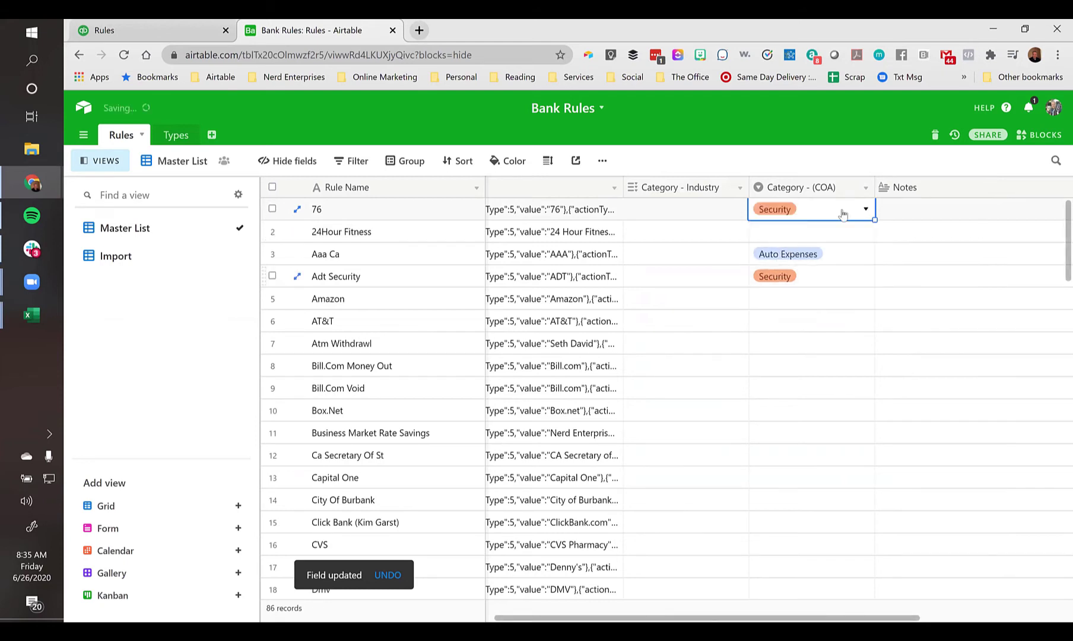
Change the Category - (COA) field type to Multiple select and save the field
double_click(834, 187)
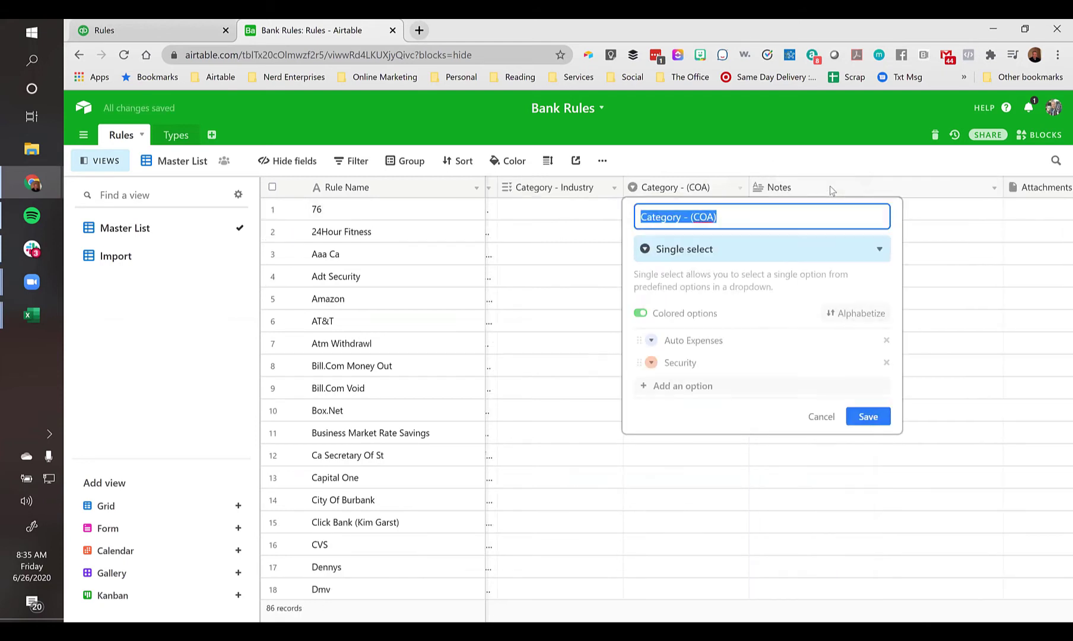
click(737, 248)
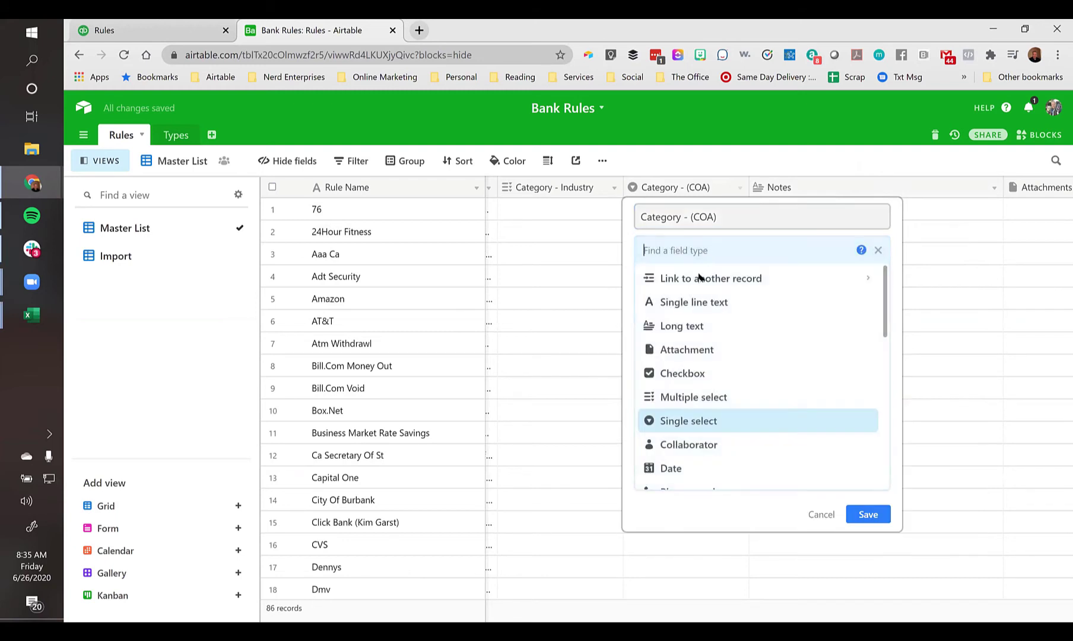
click(684, 401)
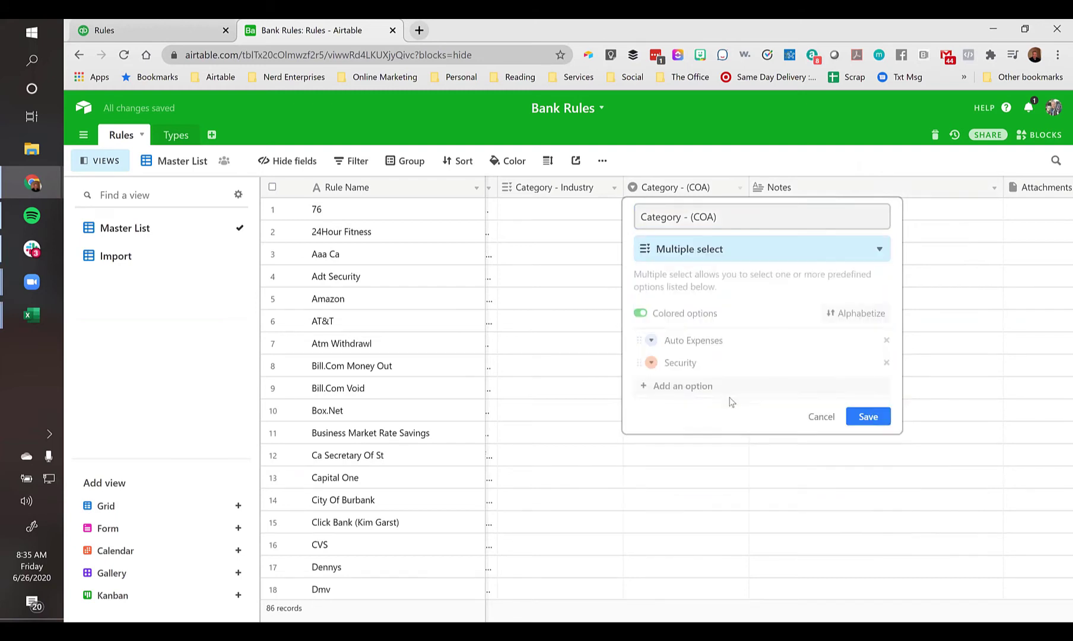
click(870, 416)
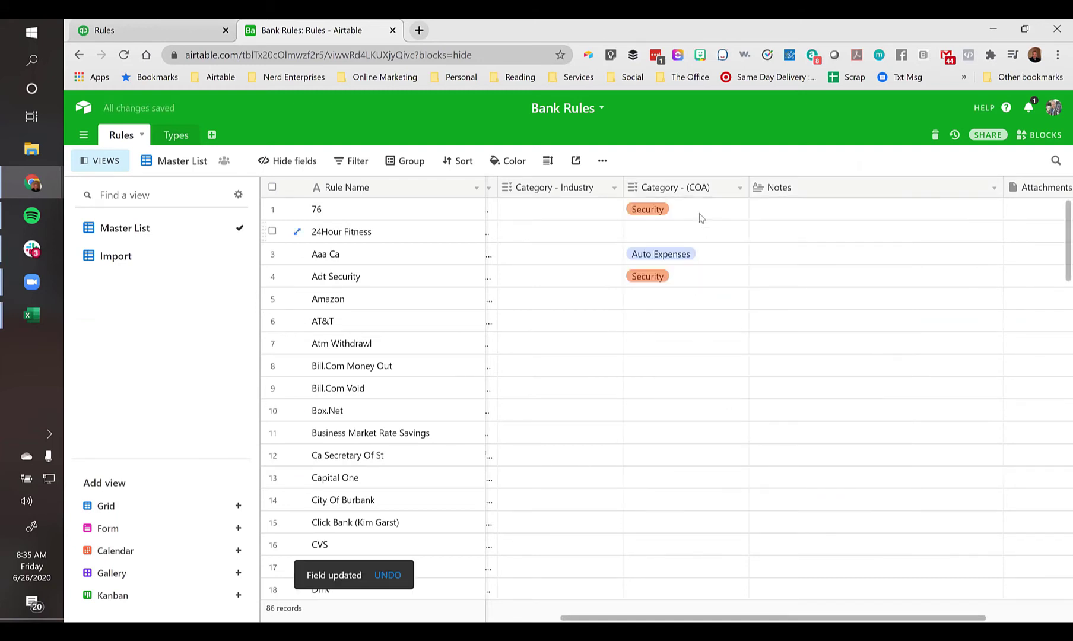
Add Auto Expenses as a second Category - (COA) value on the 76 rule
click(702, 213)
click(687, 209)
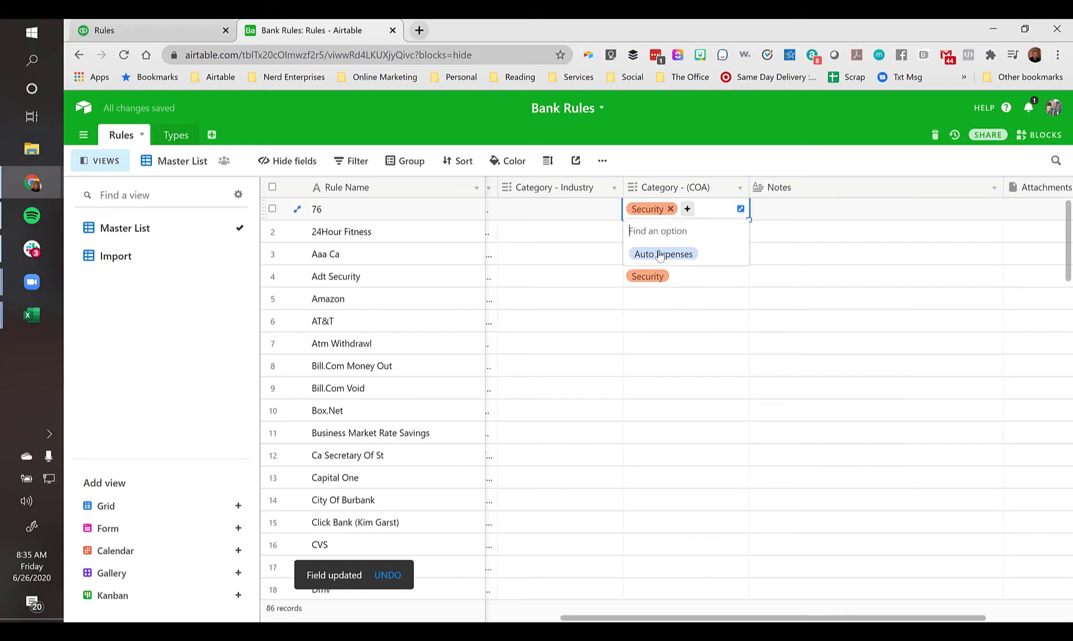
click(677, 253)
click(789, 241)
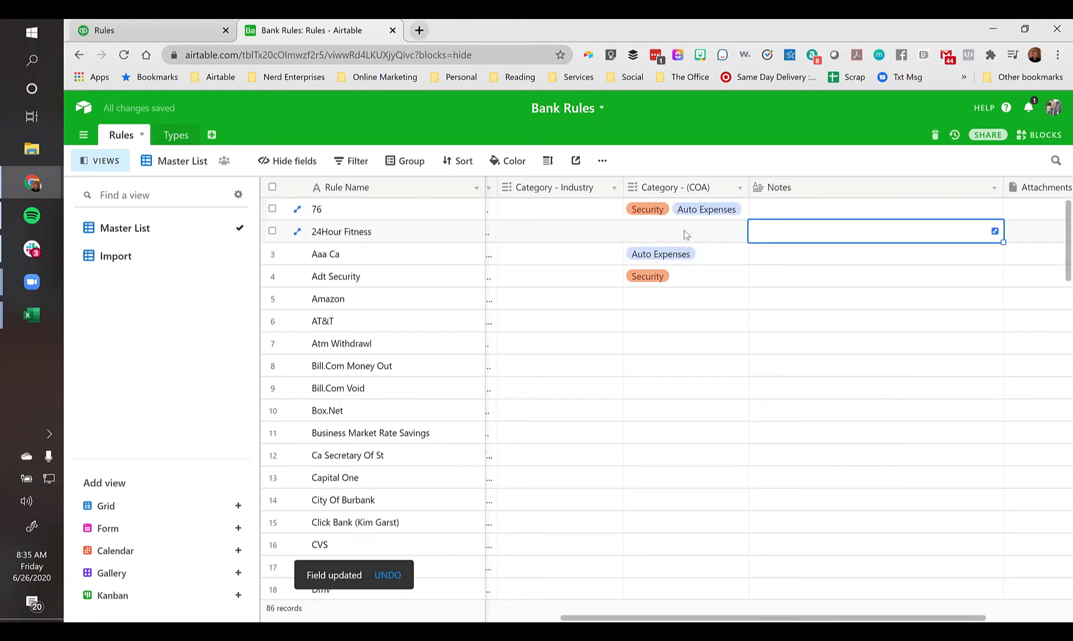
click(715, 231)
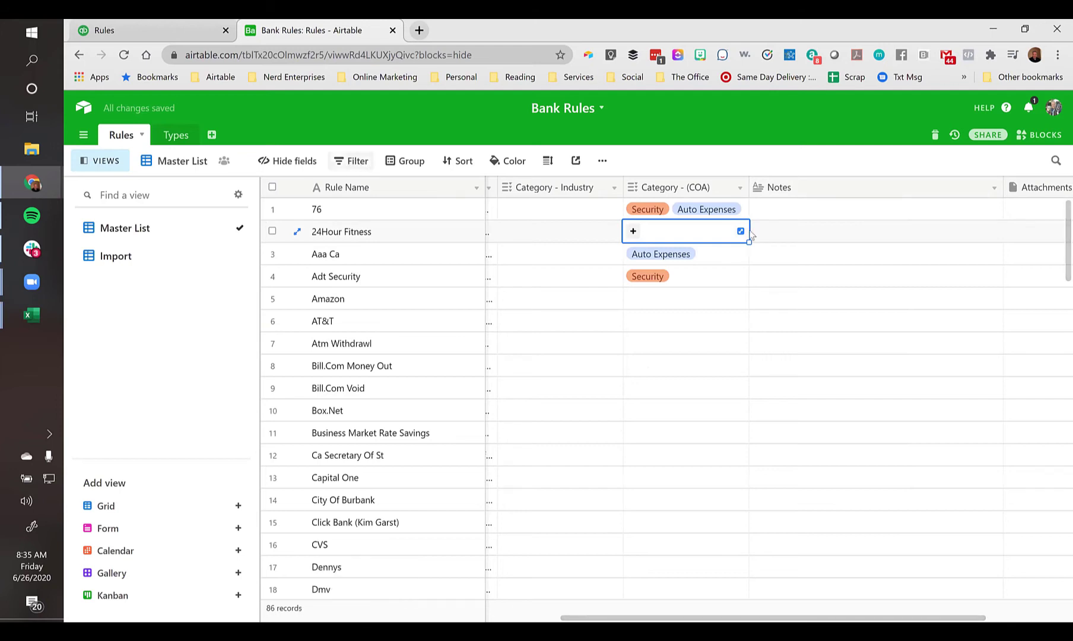
click(697, 213)
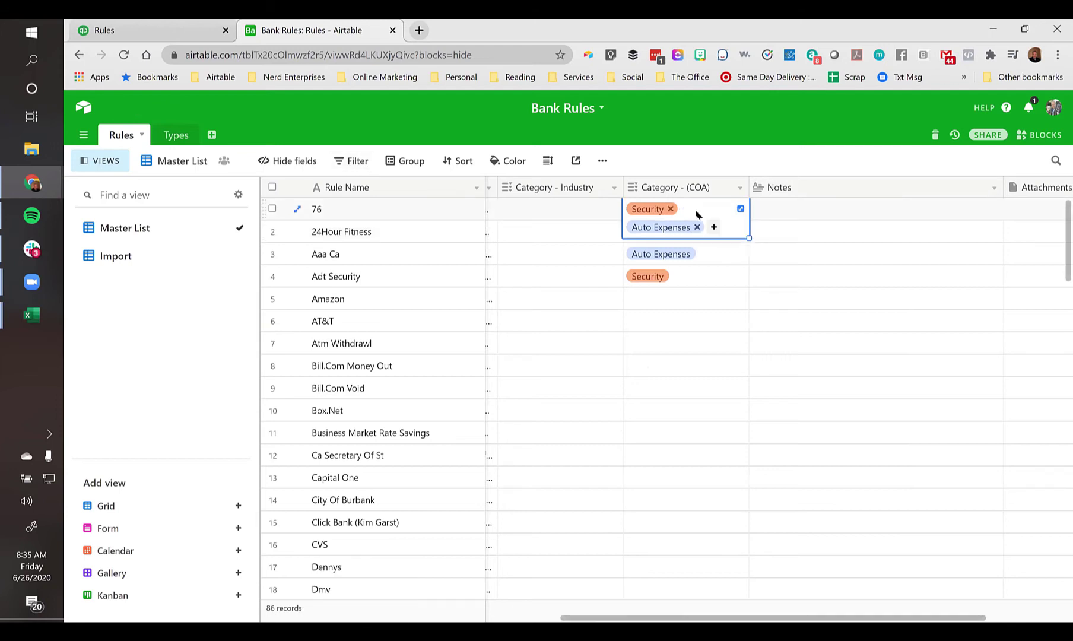
click(720, 257)
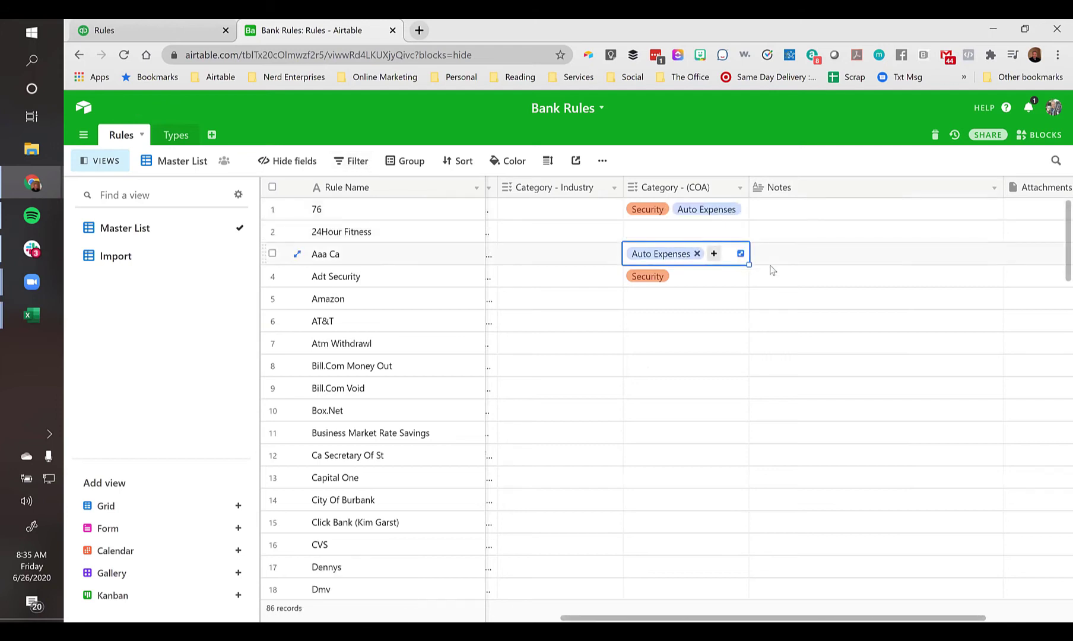
Add a Master List filter on Category - Industry with the is exactly operator
click(350, 164)
click(370, 219)
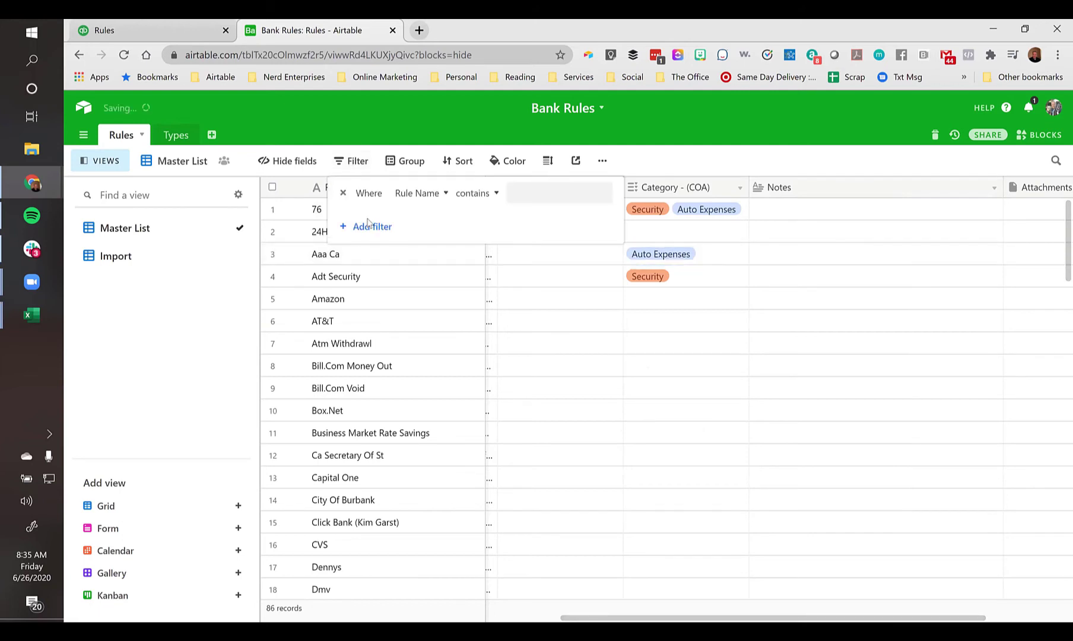
click(418, 193)
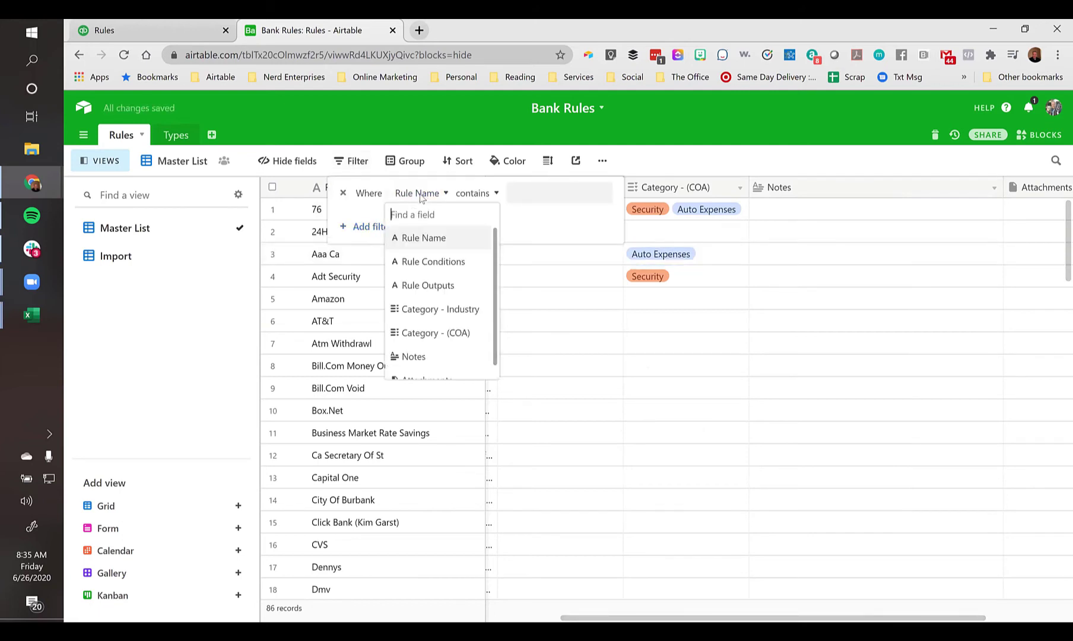
click(416, 310)
click(532, 194)
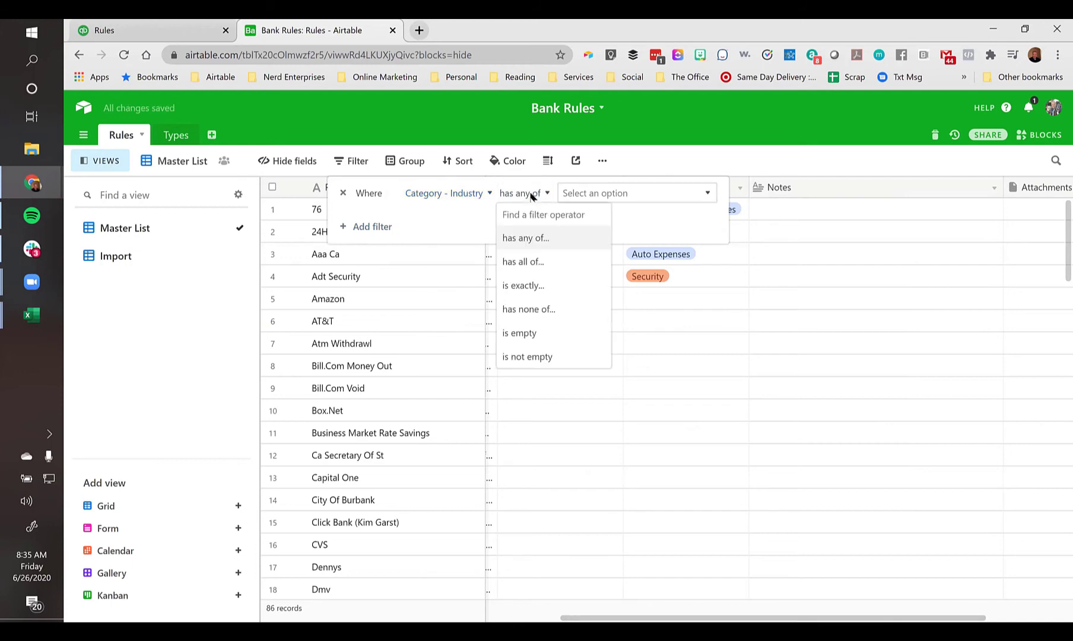
click(523, 286)
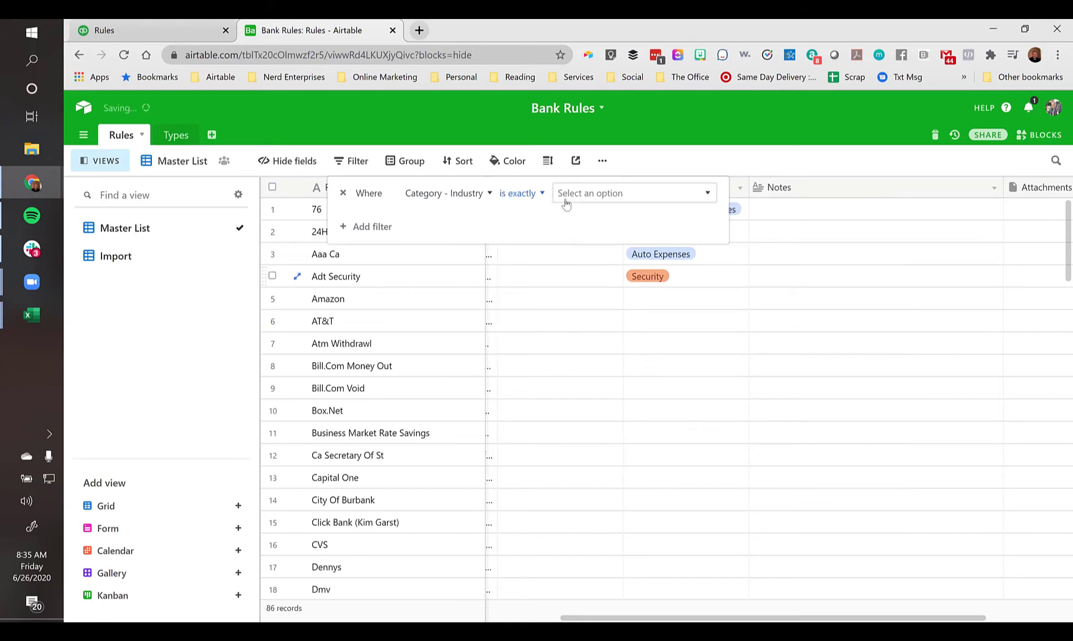
Set the Category - Industry filter to has any of Contractor and Plumbing
click(530, 194)
click(522, 240)
click(625, 194)
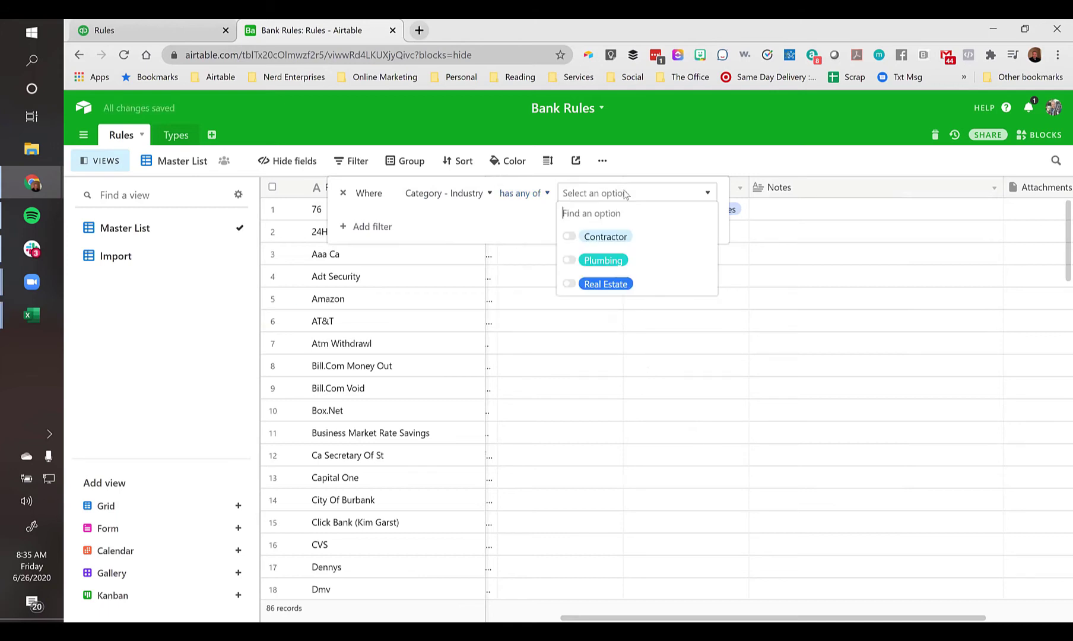
click(568, 238)
click(568, 260)
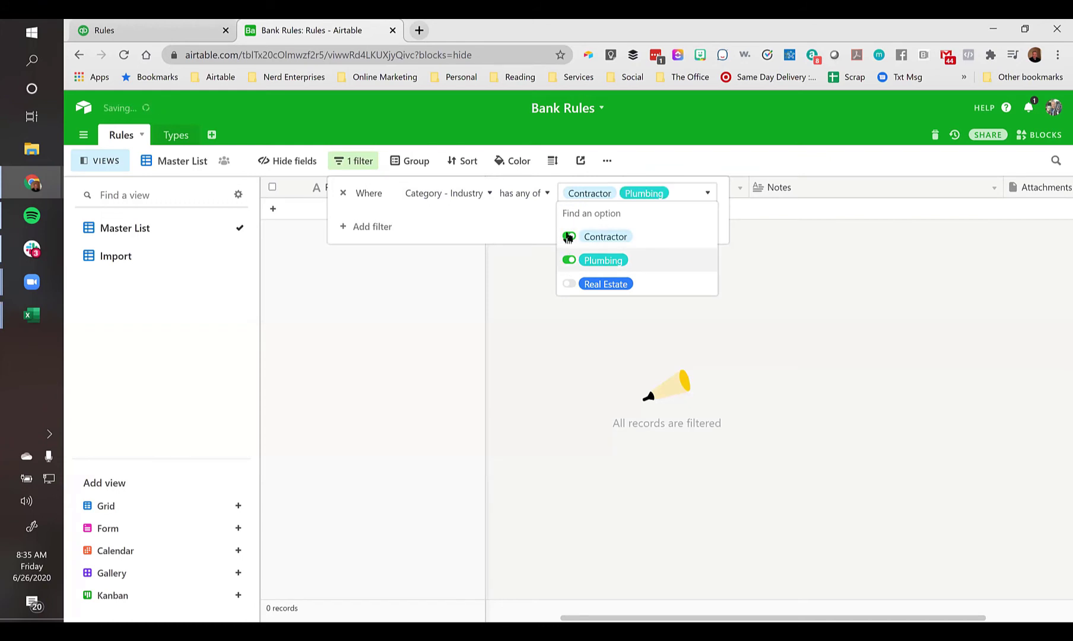
Remove the Category - Industry filter from the Master List
click(343, 195)
click(344, 194)
click(729, 232)
click(729, 232)
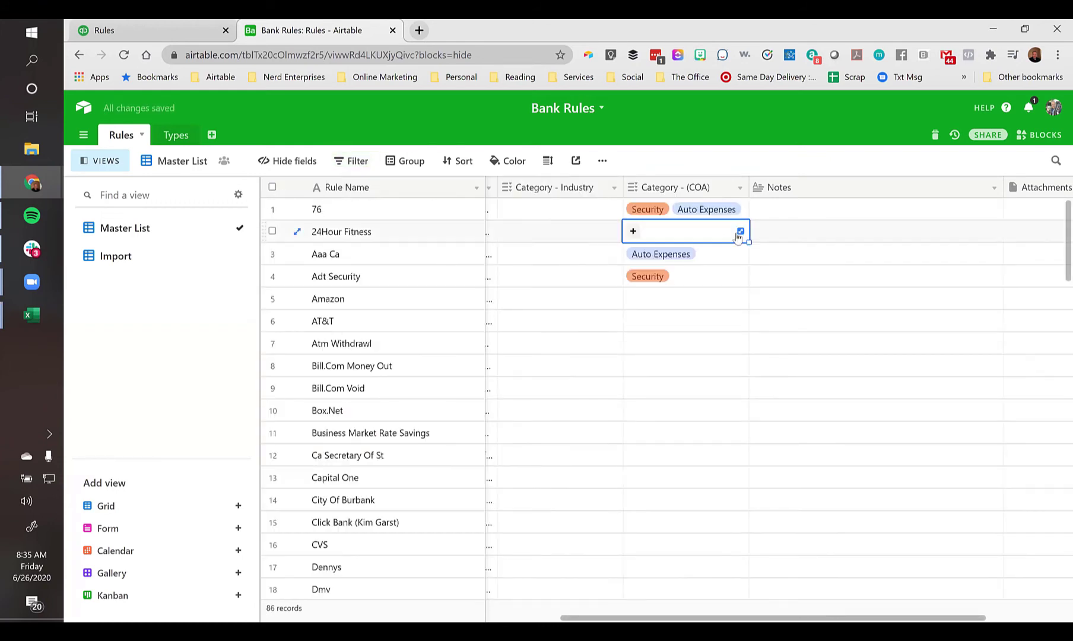
click(635, 323)
key(Left)
key(Left)
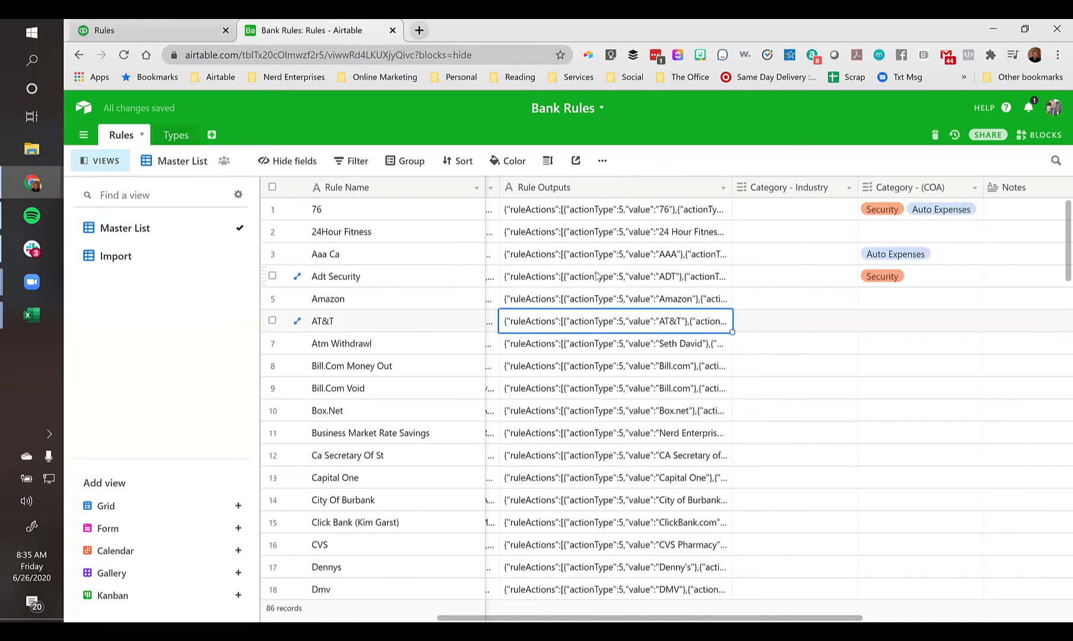
key(Left)
key(Right)
key(Right)
key(Right)
key(Right)
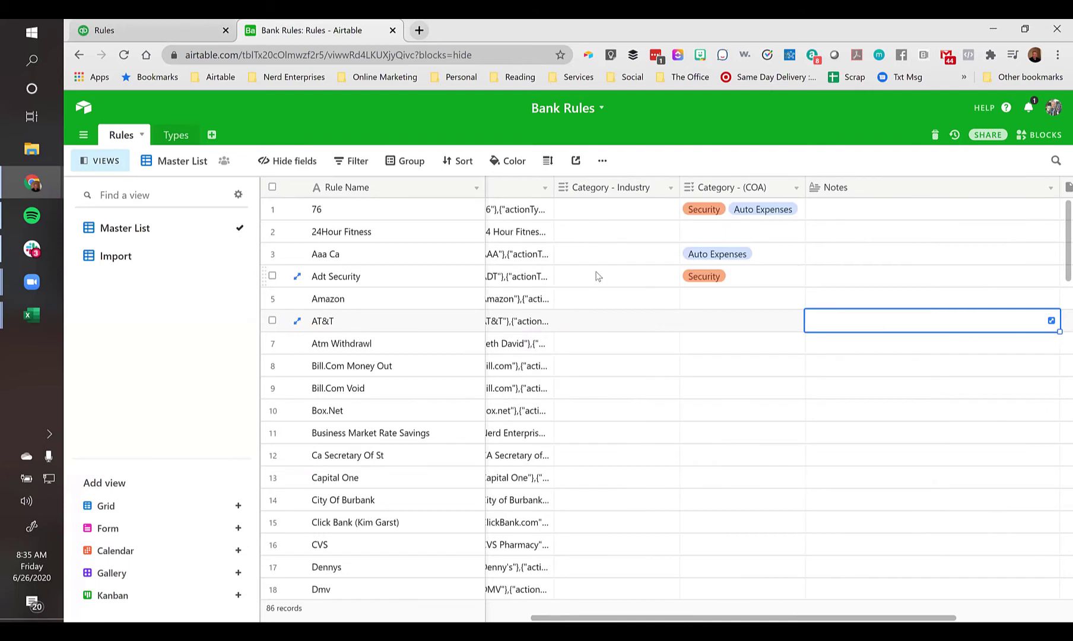
key(Left)
key(Left)
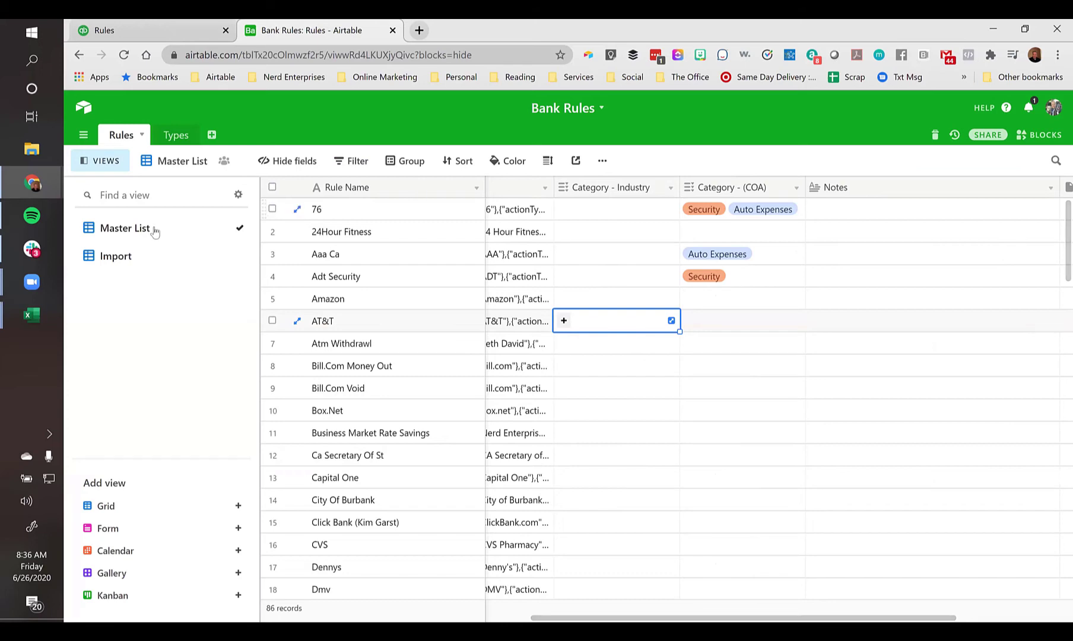
Look at the Import view's fields and return to the Master List view
click(127, 258)
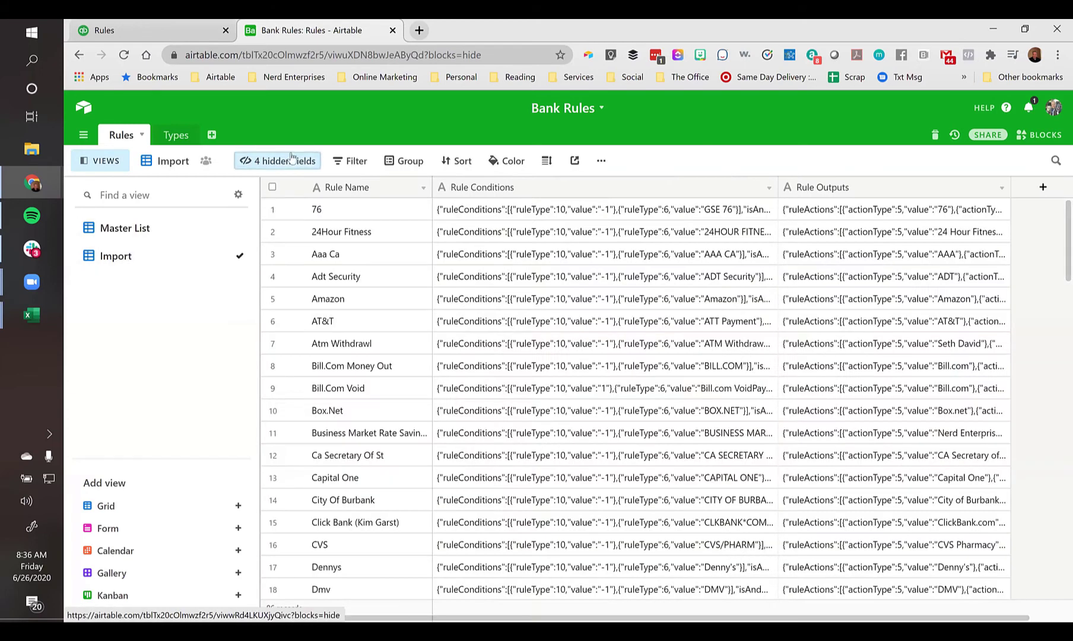
click(135, 231)
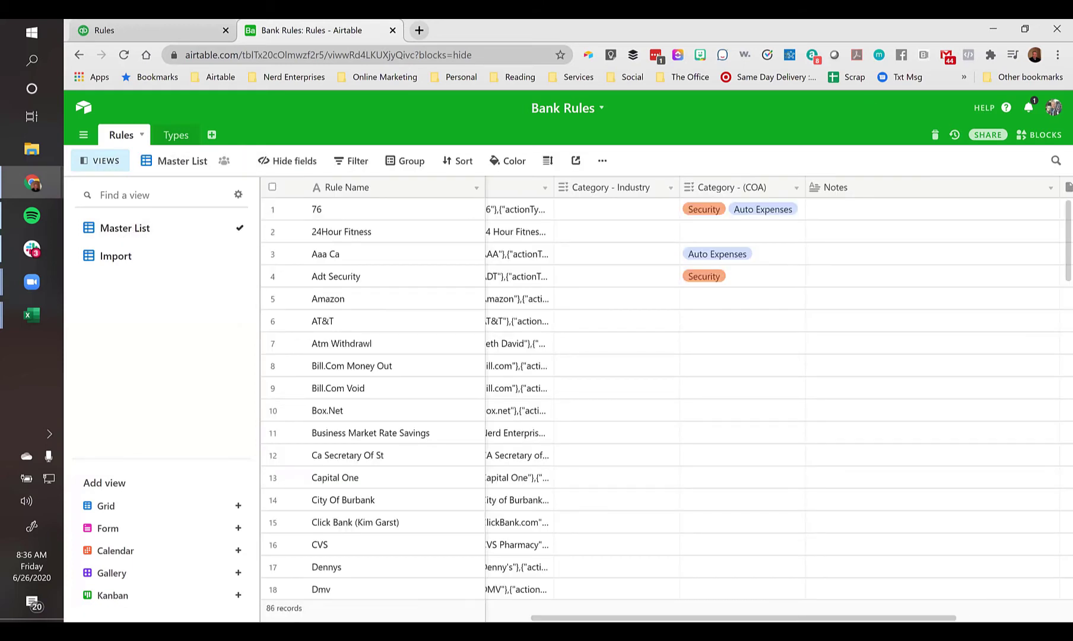
Assign Contractor, Plumbing and Real Estate to the 76 rule in the Category - Industry field
click(592, 215)
click(566, 211)
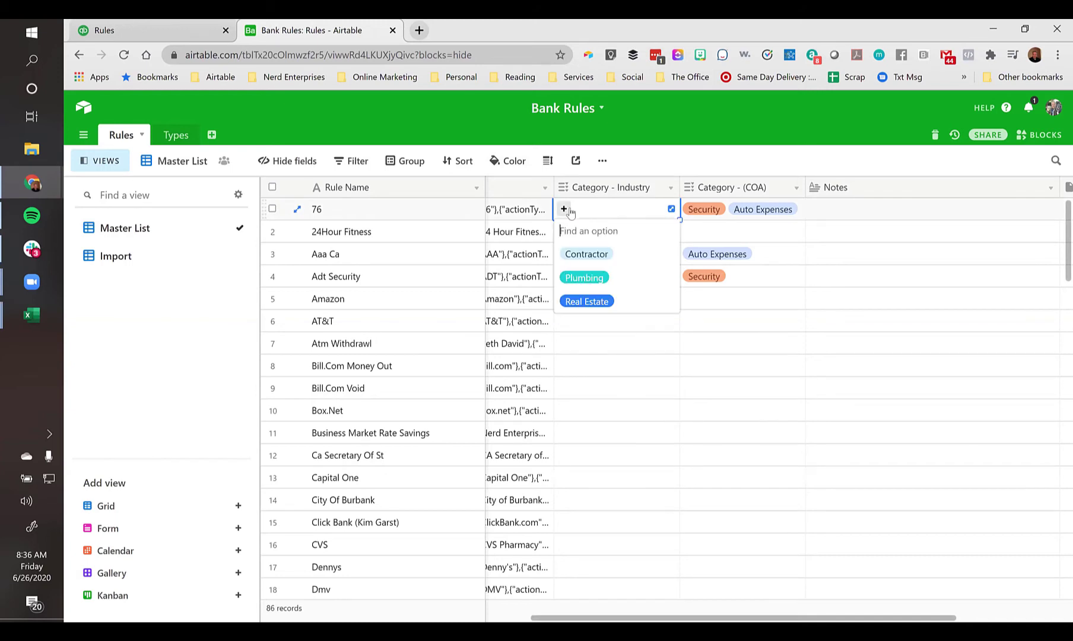
click(586, 260)
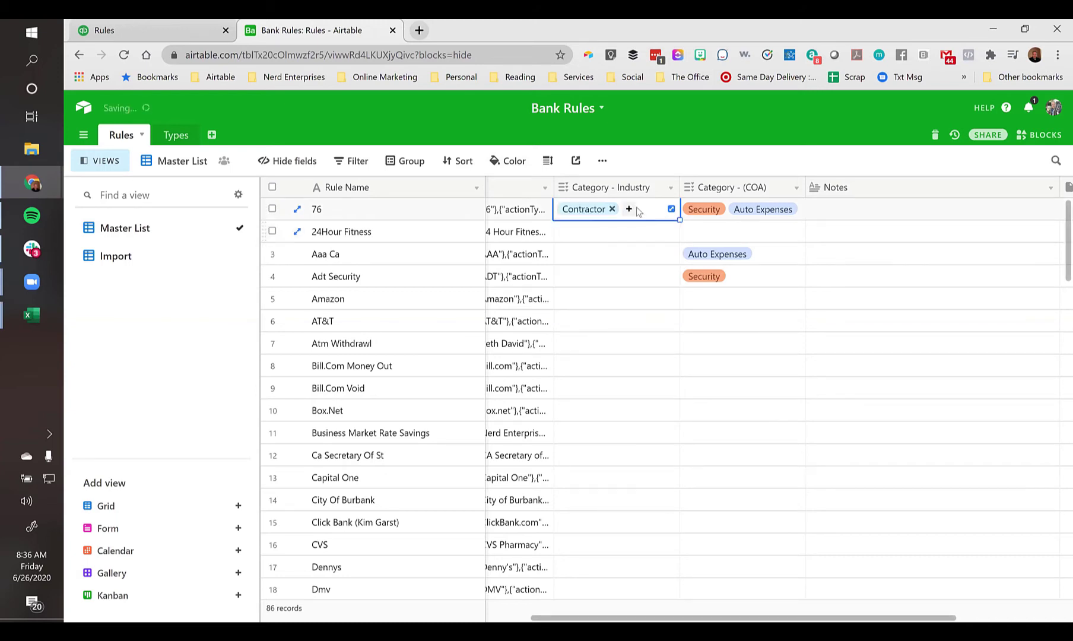
click(628, 209)
click(584, 253)
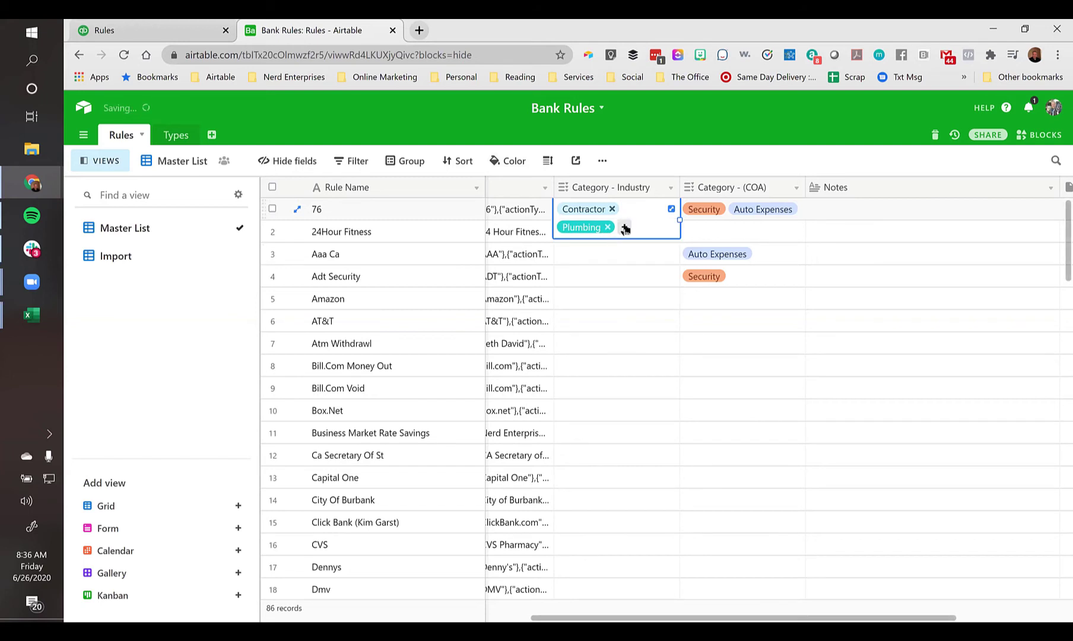
click(624, 227)
click(606, 273)
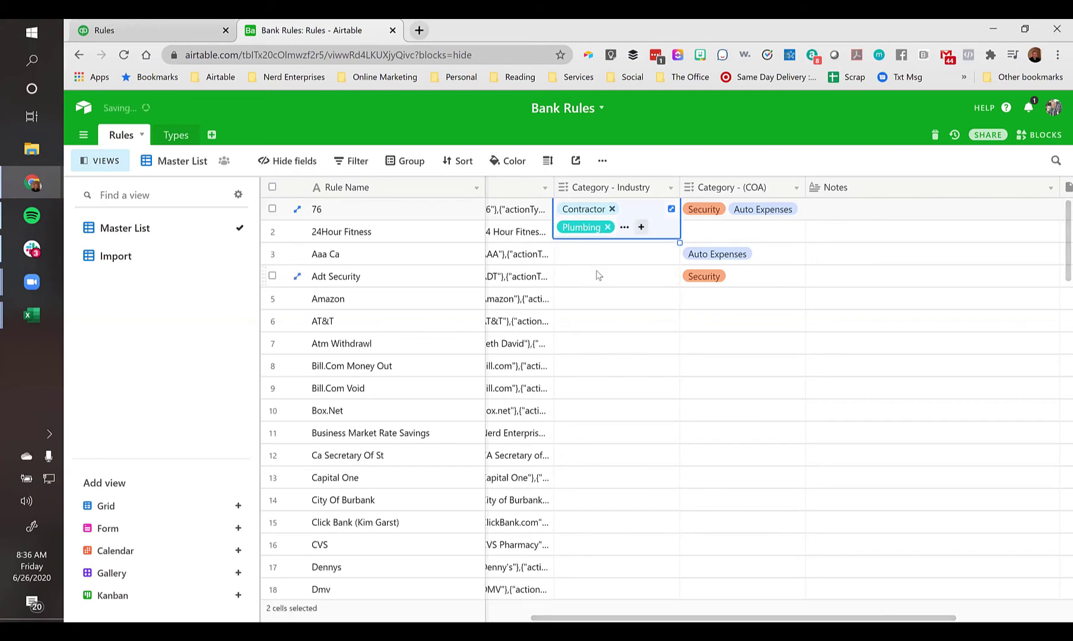
Assign Contractor and Real Estate to the Aaa Ca rule in the Category - Industry field
click(603, 251)
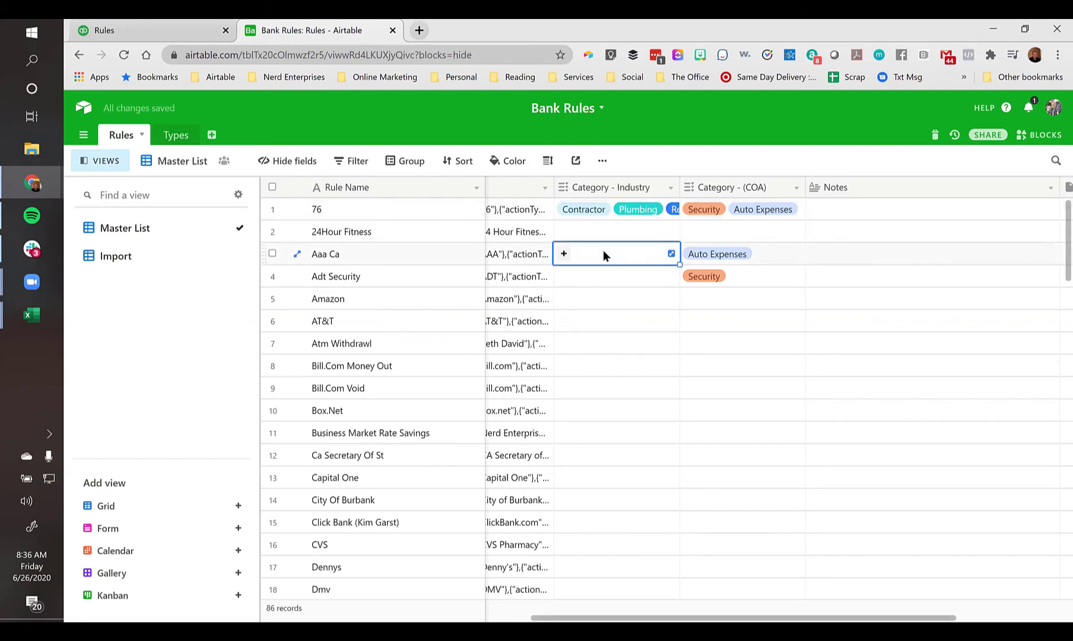
click(564, 255)
click(578, 296)
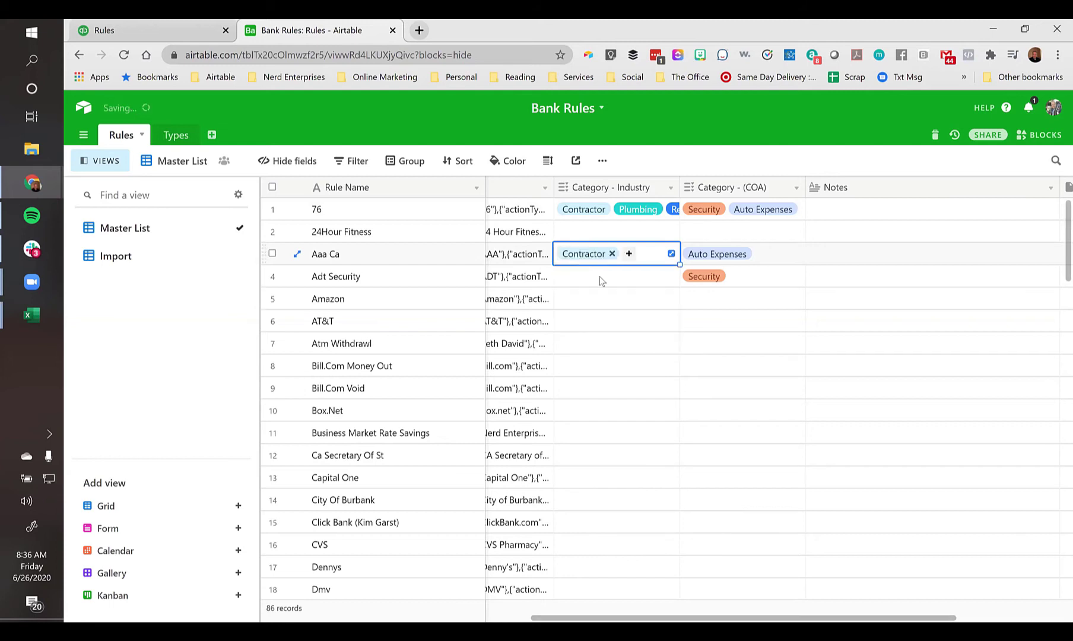
click(629, 255)
click(587, 319)
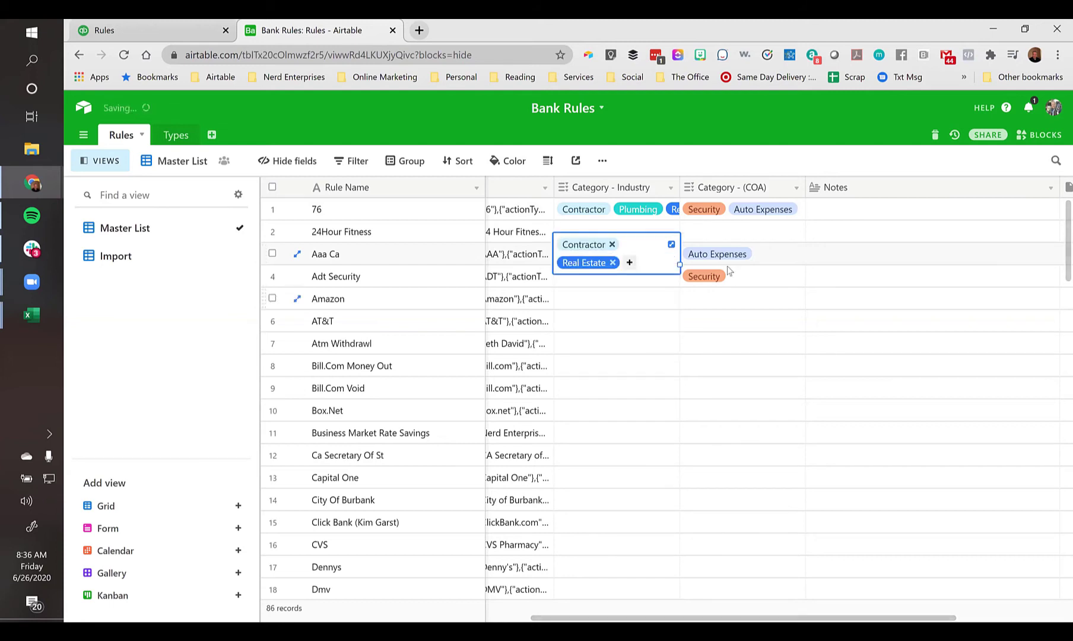
Add Plumbing to the Aaa Ca rule's Category - Industry field
click(631, 264)
click(587, 309)
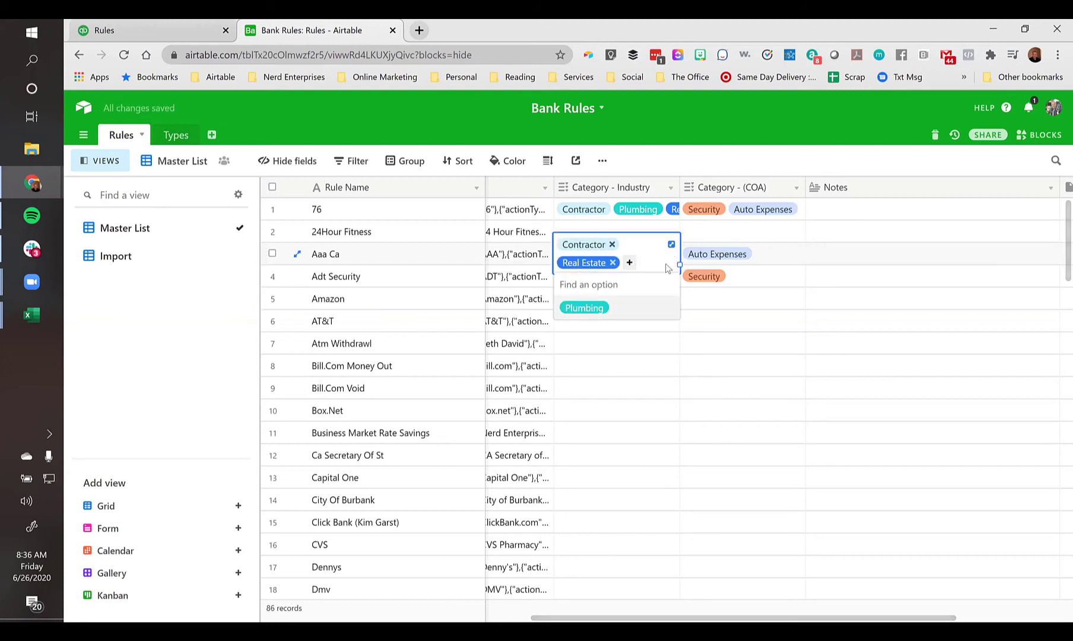
click(600, 273)
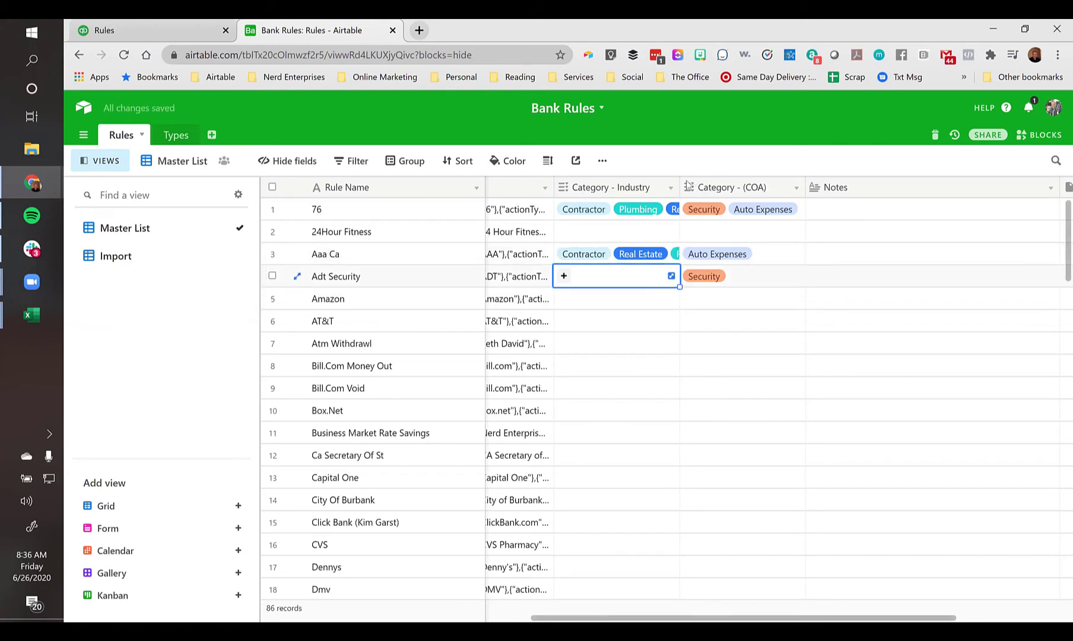
Widen the Category - Industry and Category - (COA) columns so that all their tags fit
drag(678, 186, 772, 187)
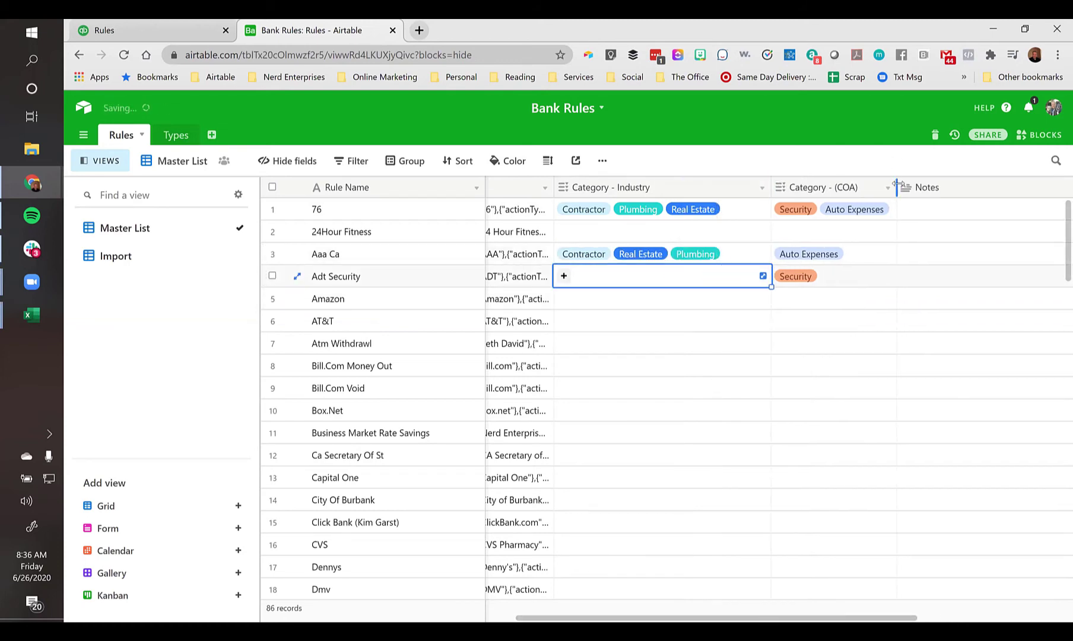
drag(899, 187, 950, 188)
click(844, 281)
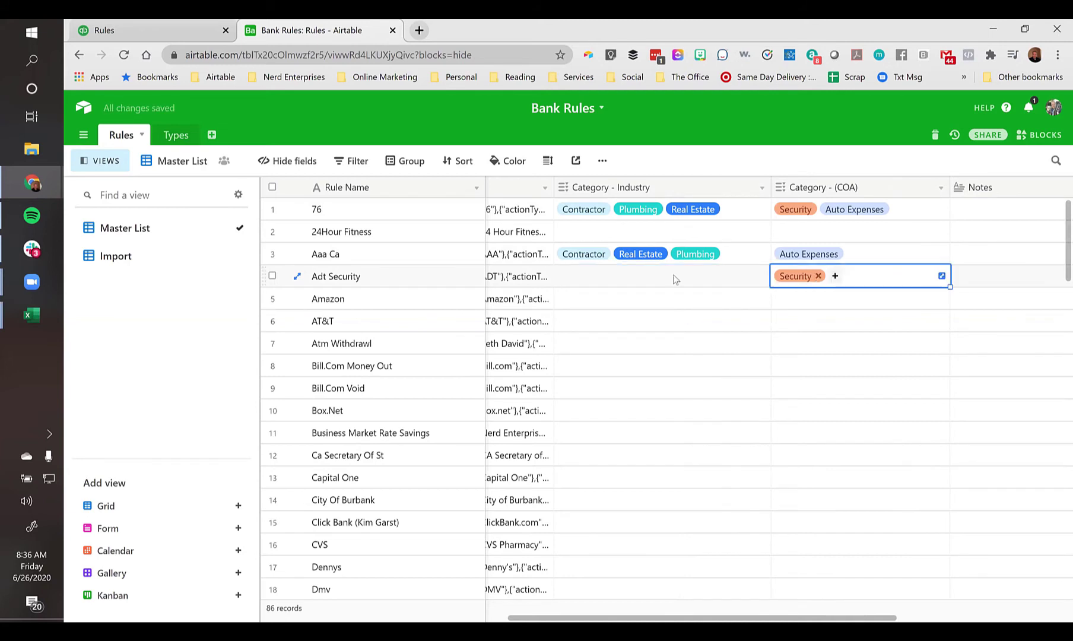
click(625, 284)
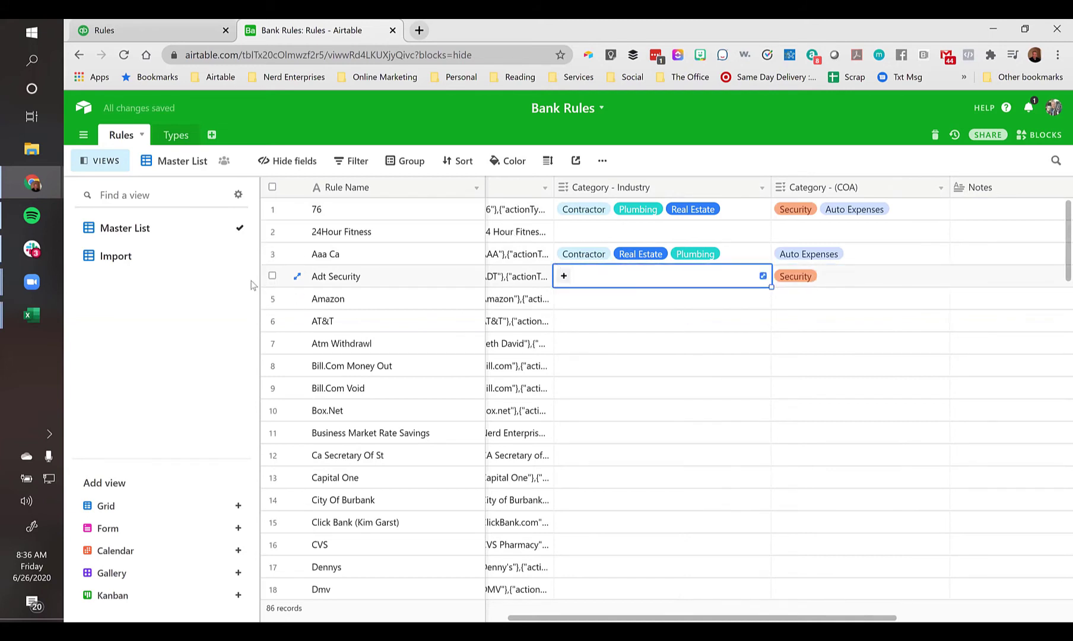
Set the Master List row height to Extra Tall and select the 76 rule's Category - Industry cell
click(548, 160)
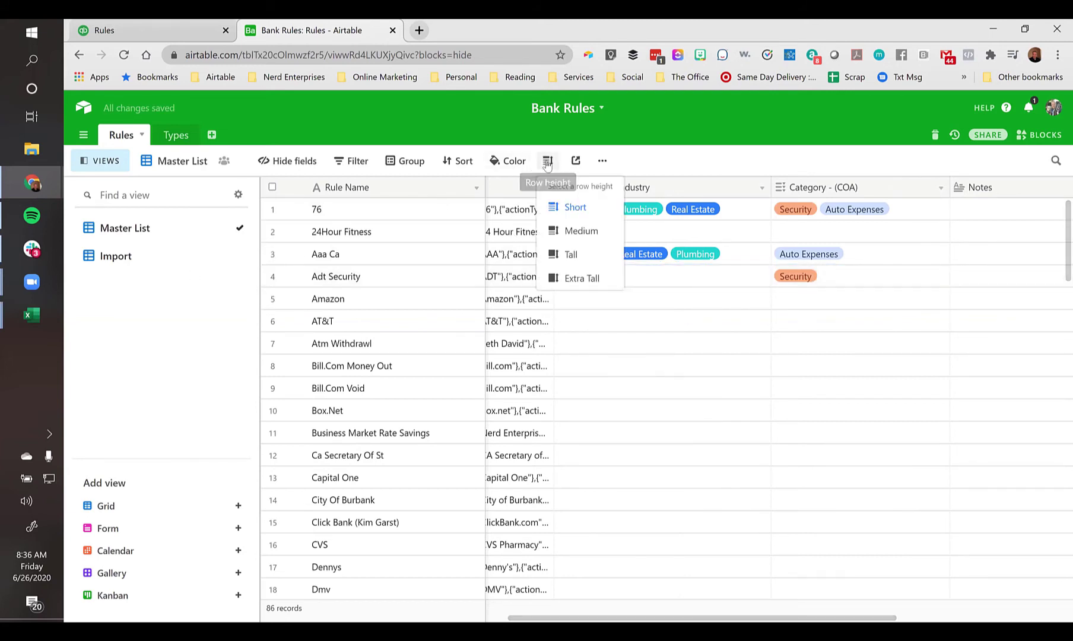
click(579, 277)
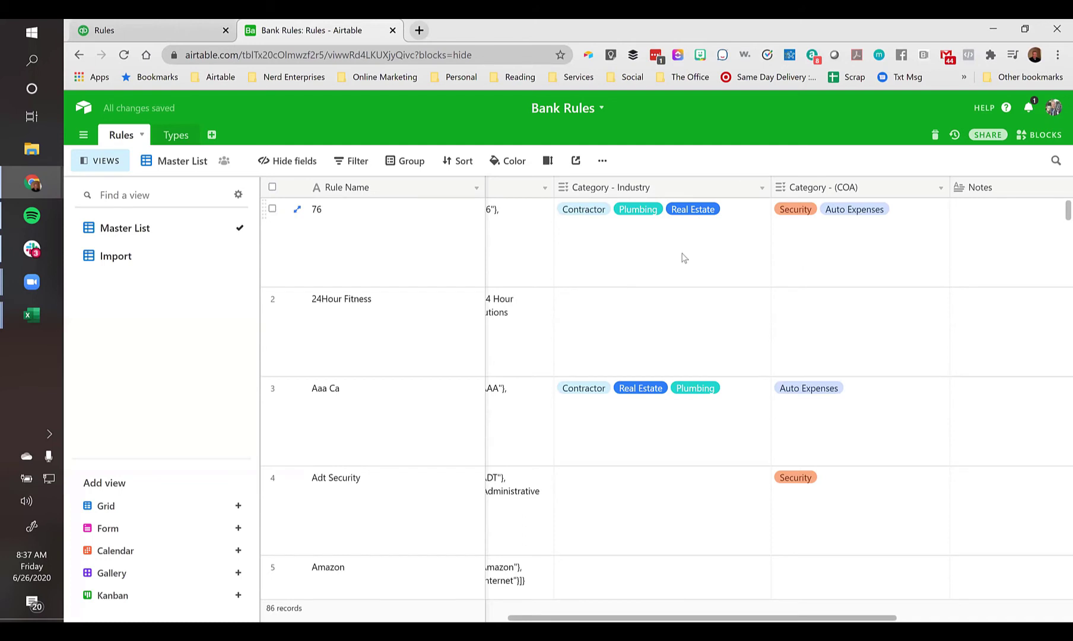
click(681, 259)
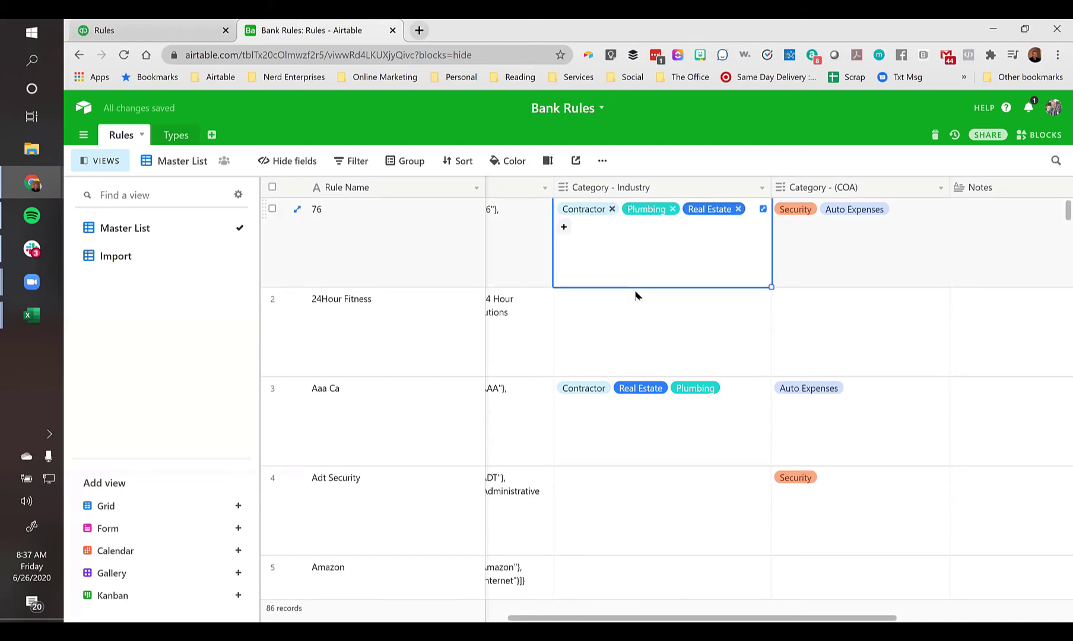
Set the Master List row height to Medium and widen the Category - Industry column slightly
click(547, 160)
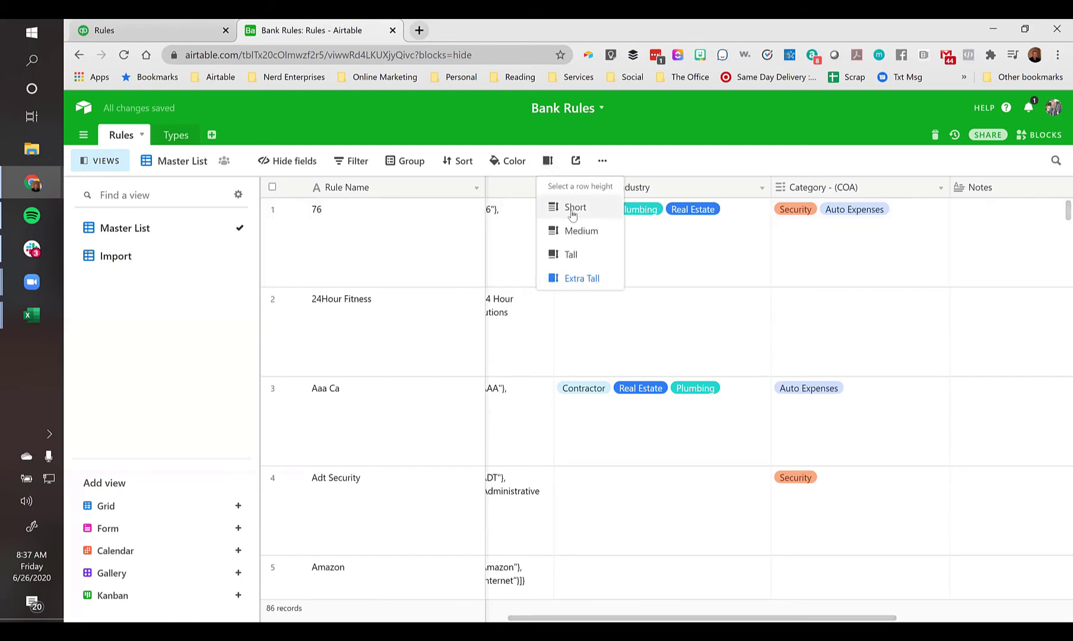
click(579, 231)
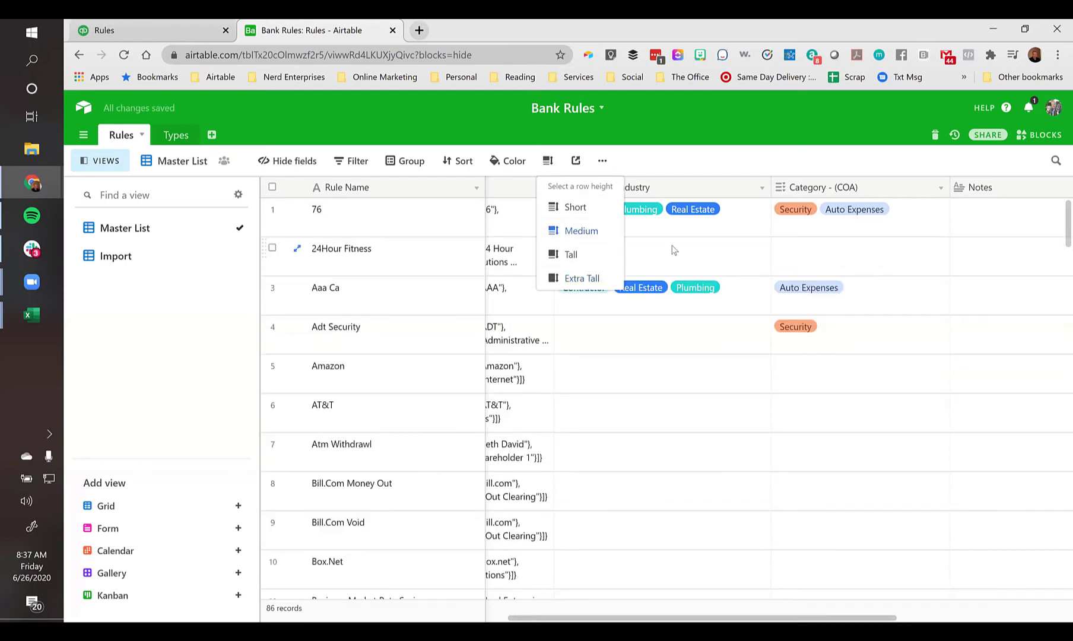
click(674, 250)
click(620, 261)
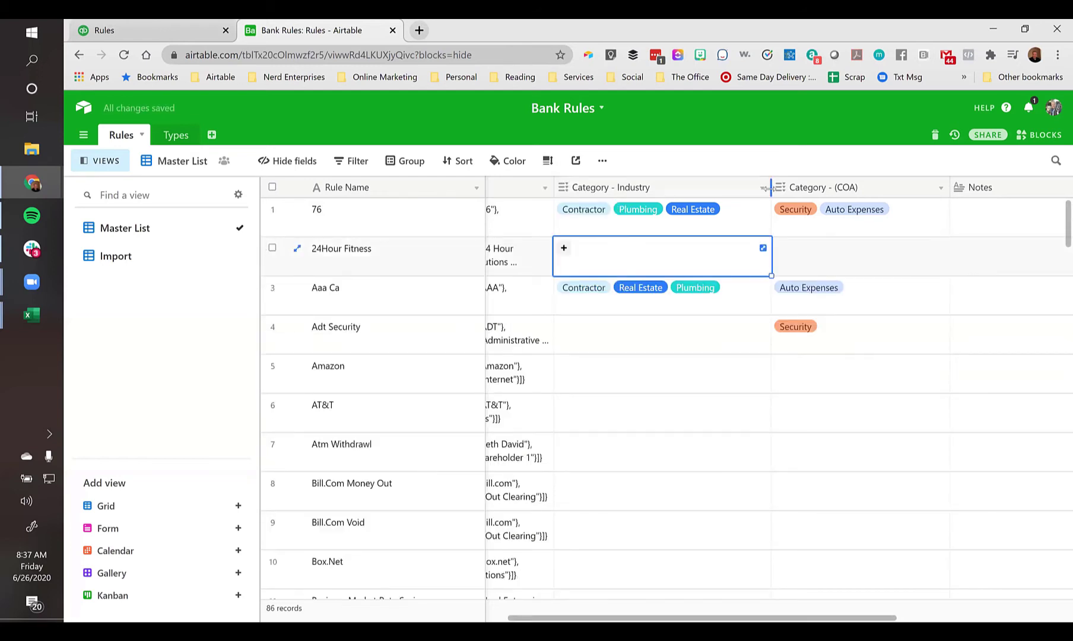
drag(782, 187, 789, 187)
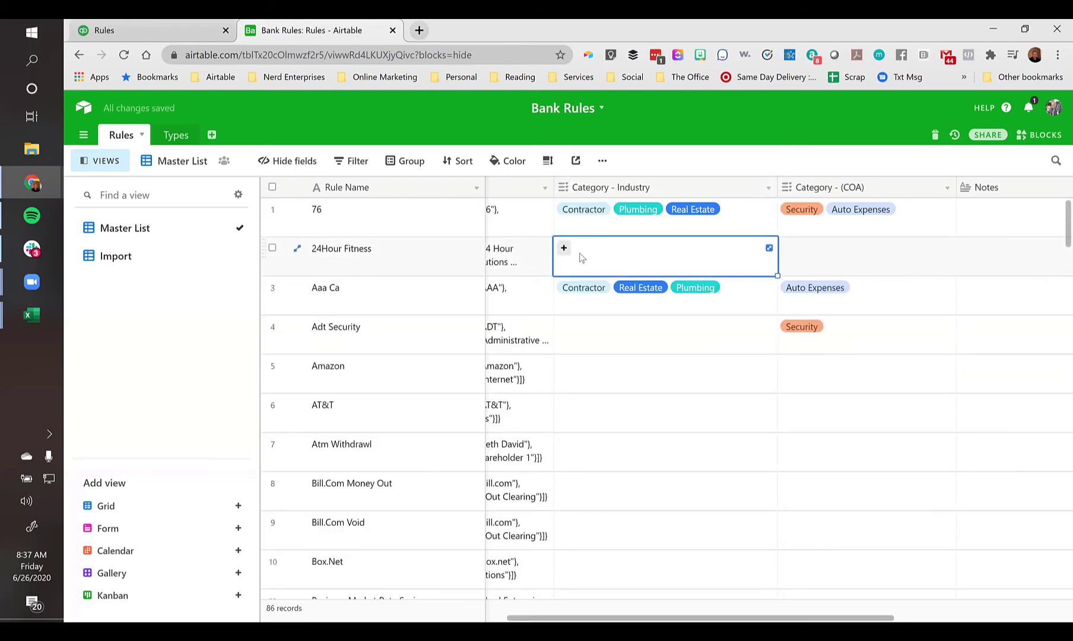
Set the Master List row height back to Short
click(548, 160)
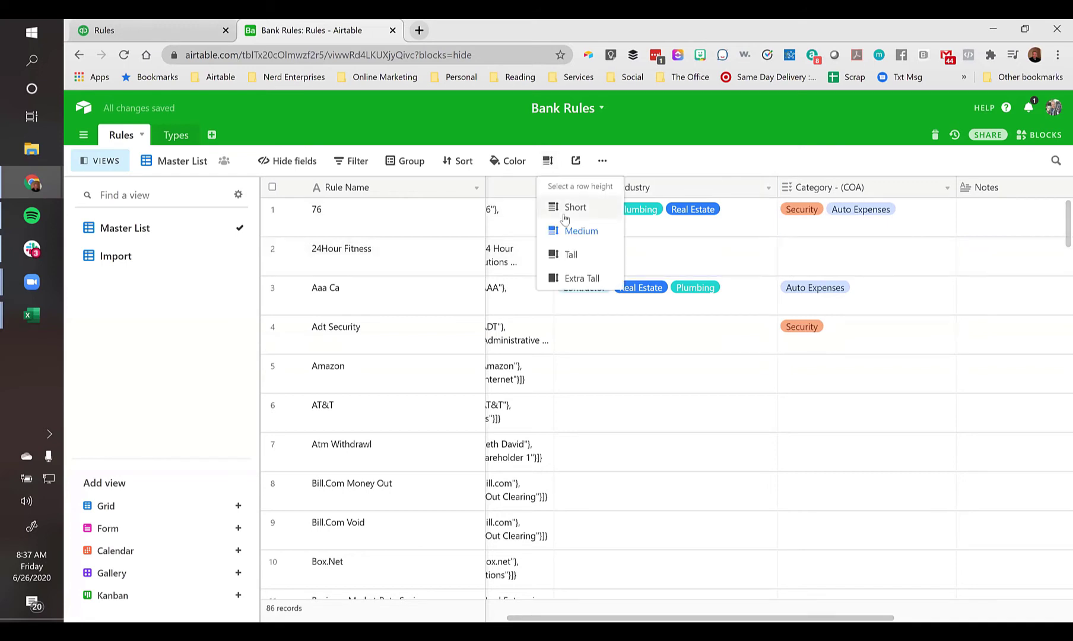
click(566, 208)
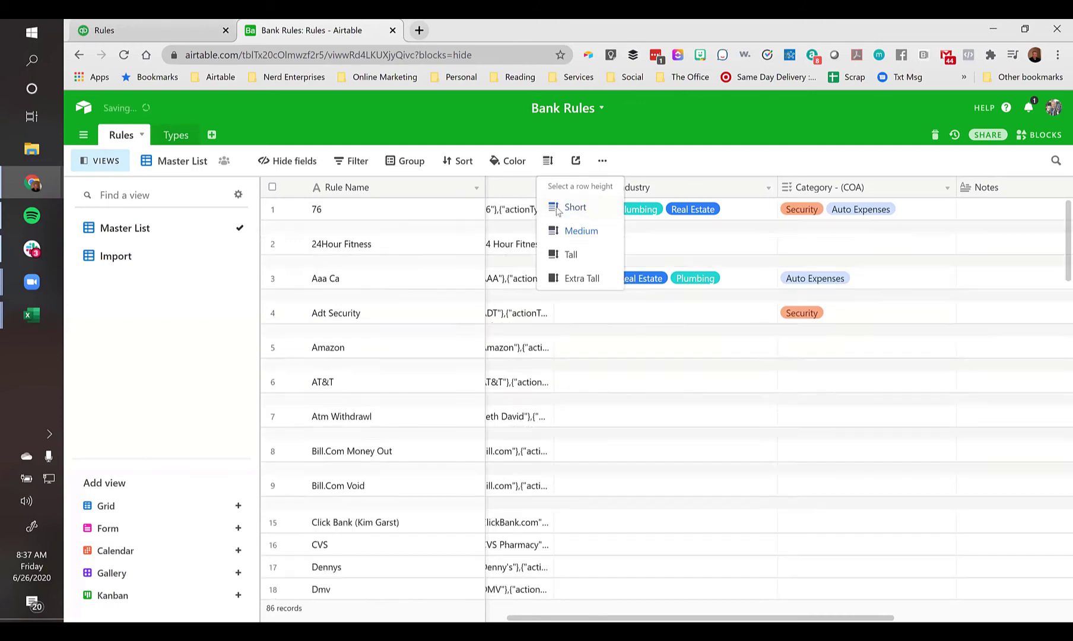
click(644, 218)
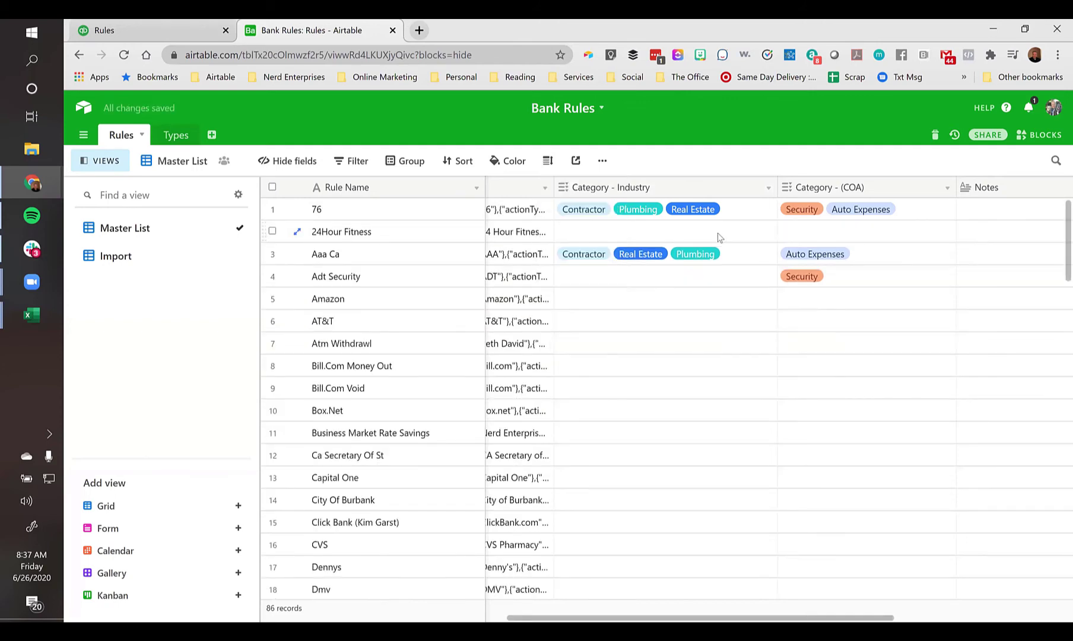
Examine the rules down to Box.Net and that rule's fields across to Category - Industry and Category - (COA)
click(424, 279)
scroll(424, 282, left, 5)
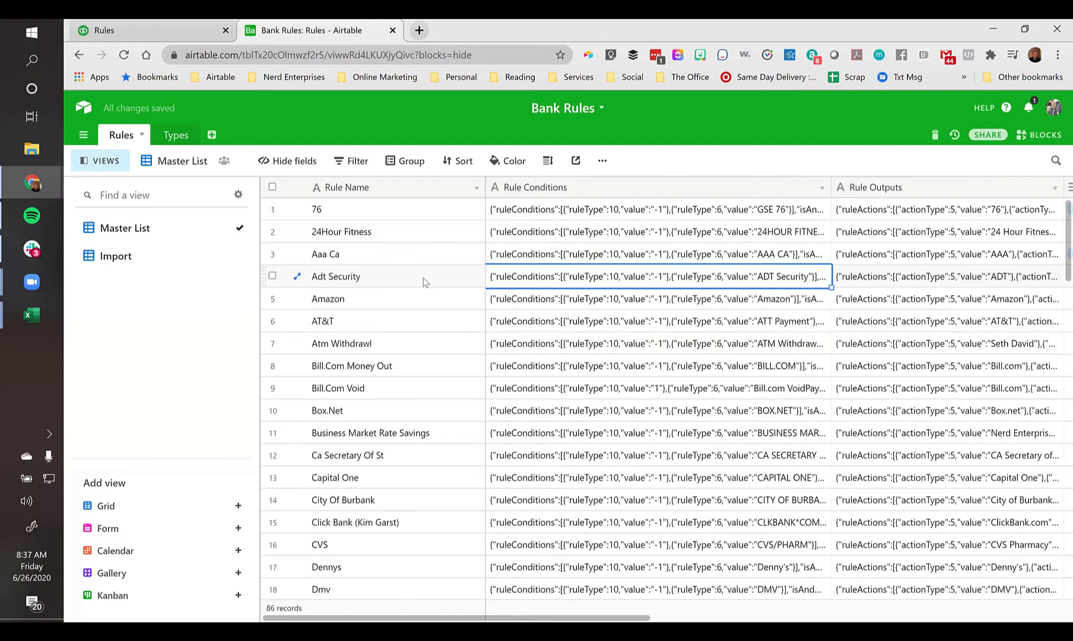
key(Down)
key(Down)
key(Down)
key(Down)
key(Down)
key(Down)
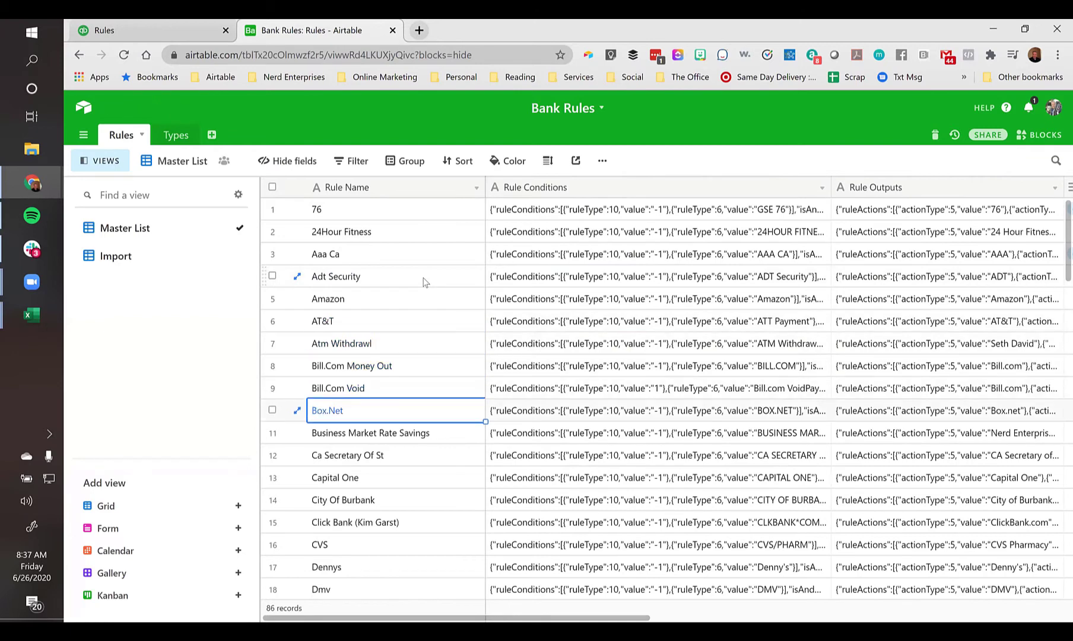
key(Right)
key(Right)
key(Right)
key(Right)
key(Right)
key(Right)
key(Left)
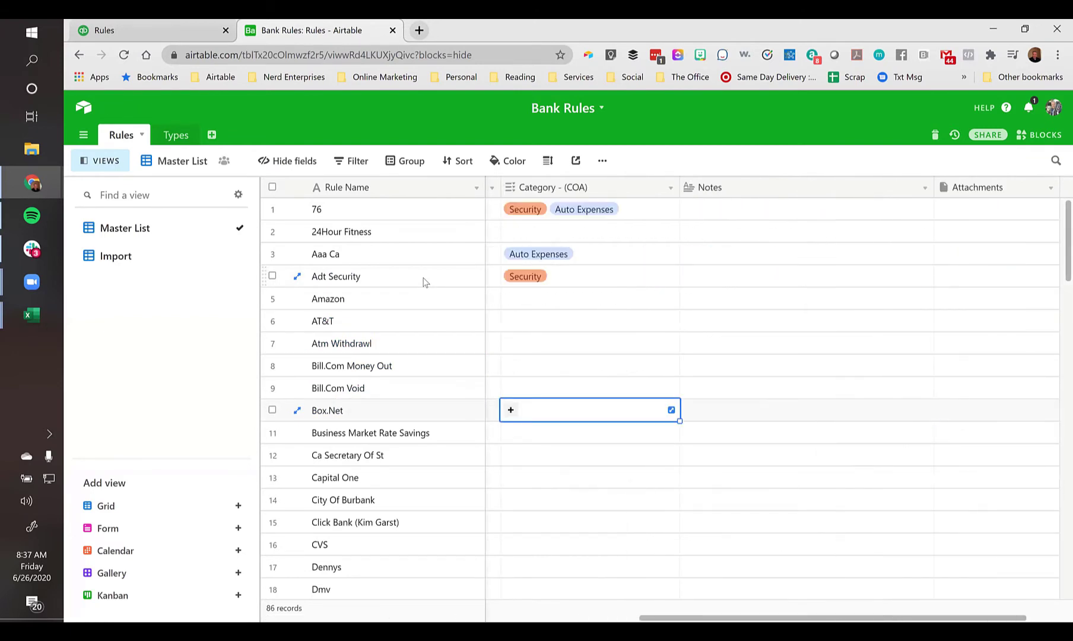
key(Left)
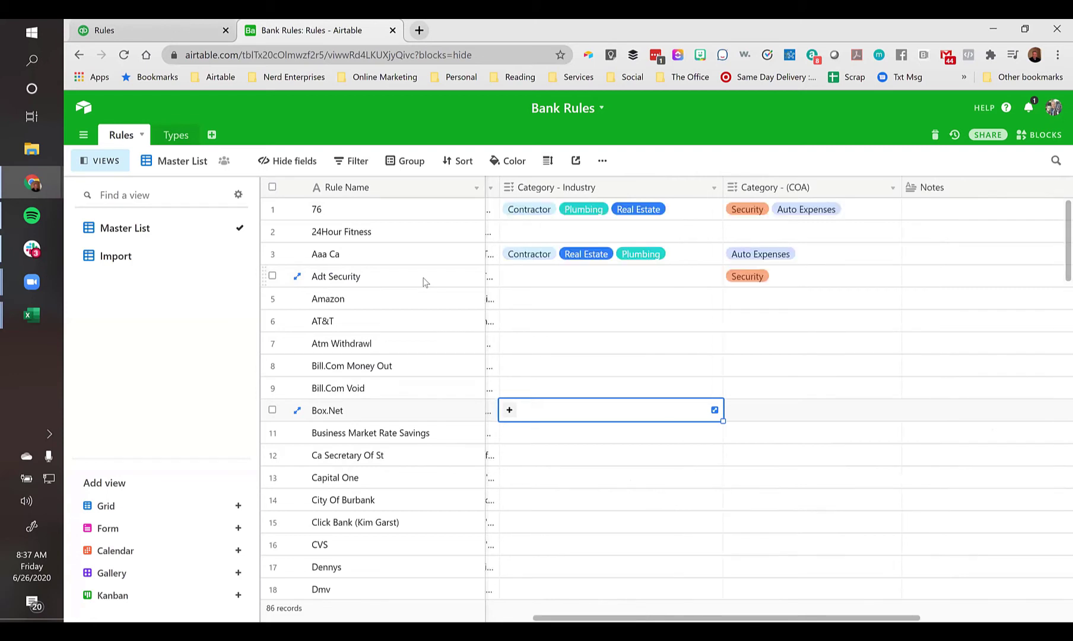
key(Right)
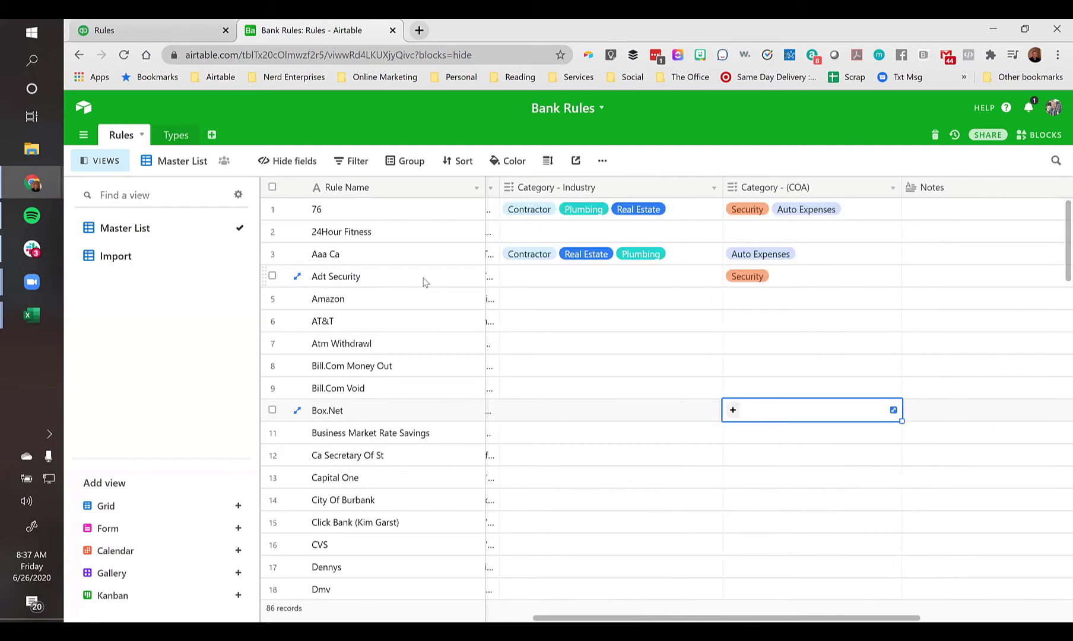
Change the Category - (COA) field type to Single select and save it
double_click(763, 193)
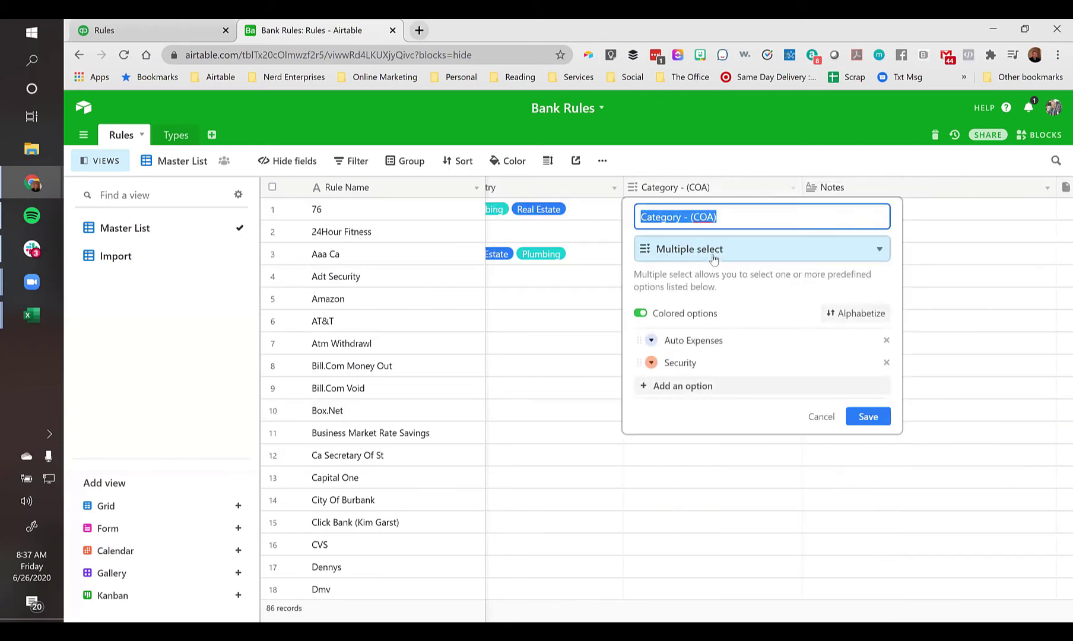
click(713, 250)
click(686, 421)
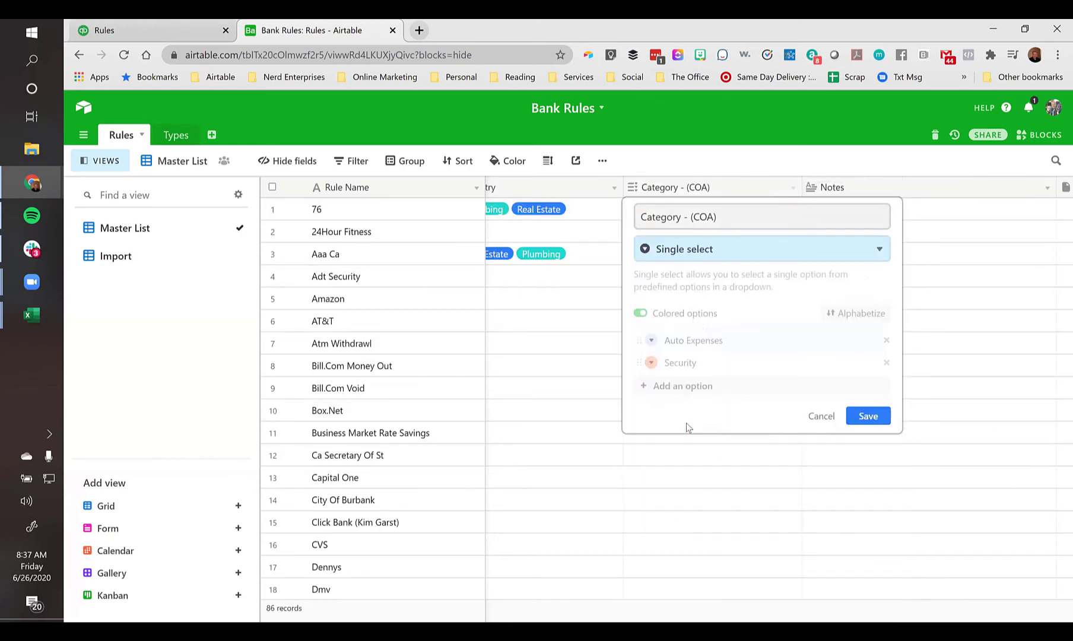
click(868, 417)
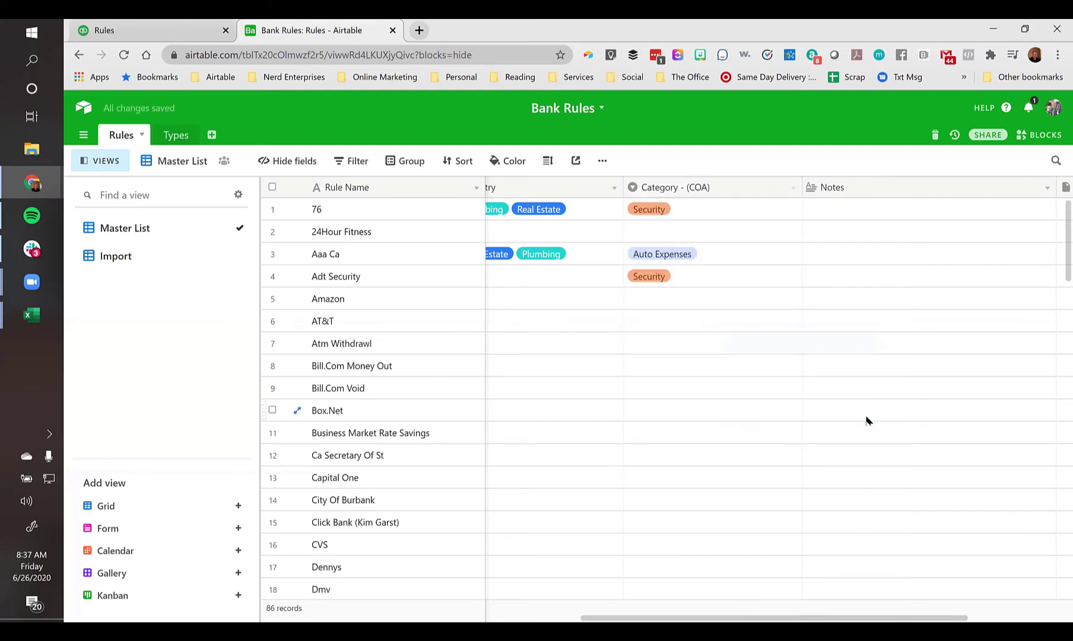
Widen the Rule Outputs column until the Amazon rule's full output text fits
click(647, 303)
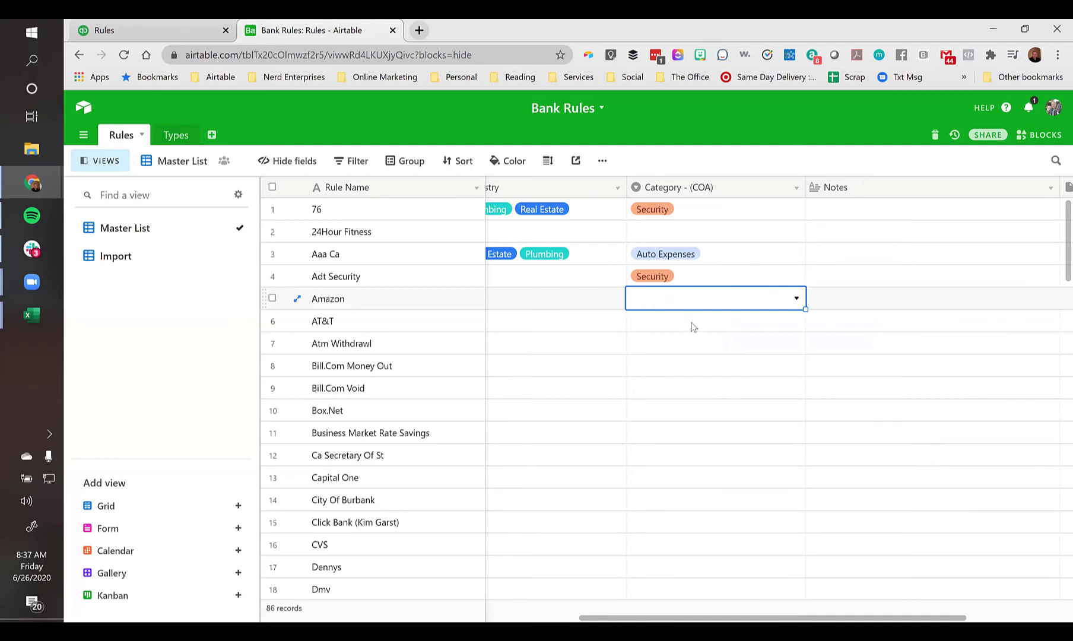
click(580, 298)
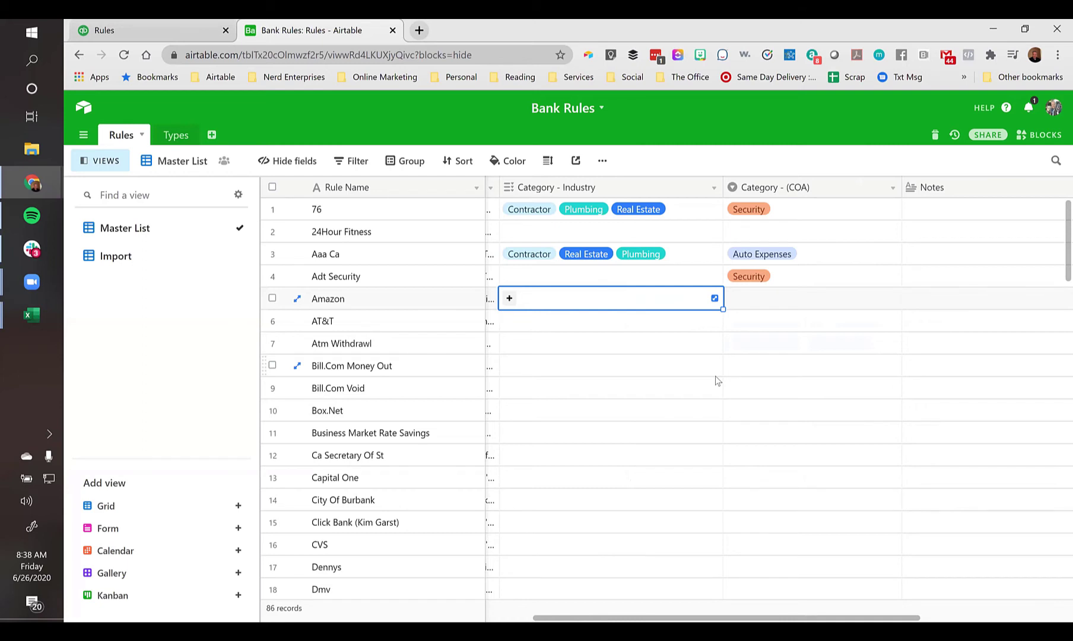
click(380, 297)
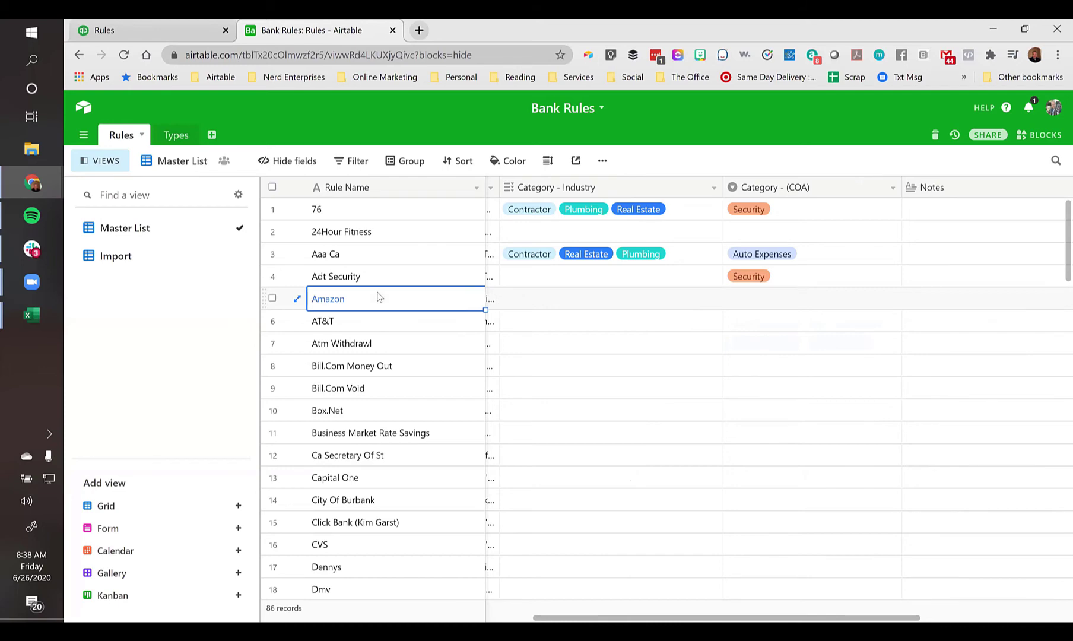
key(Right)
key(Right)
key(Right)
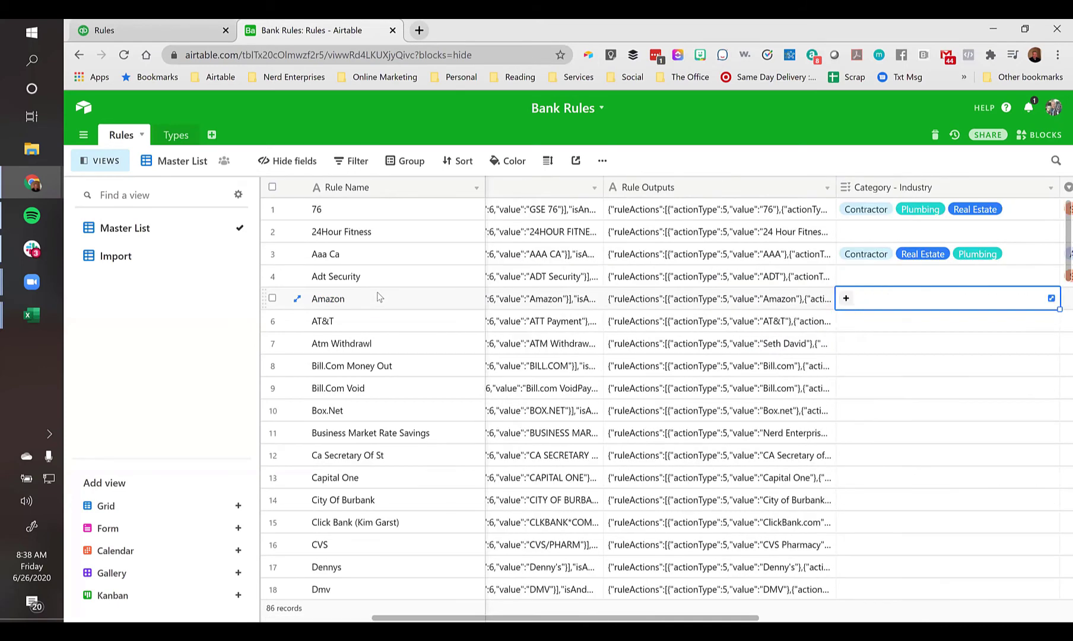
key(Left)
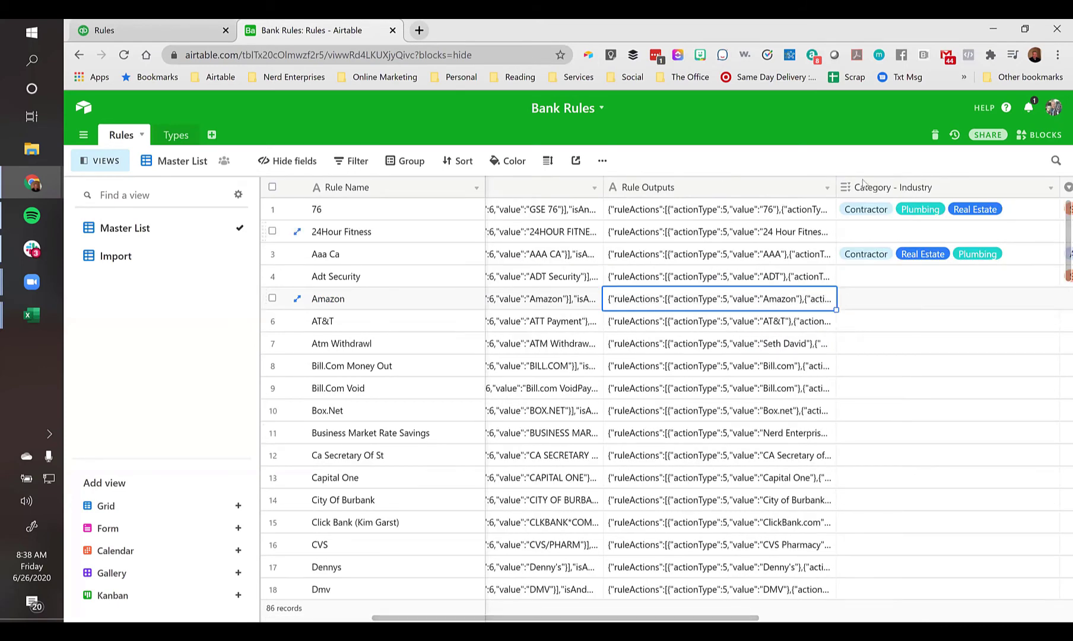
drag(837, 187, 985, 188)
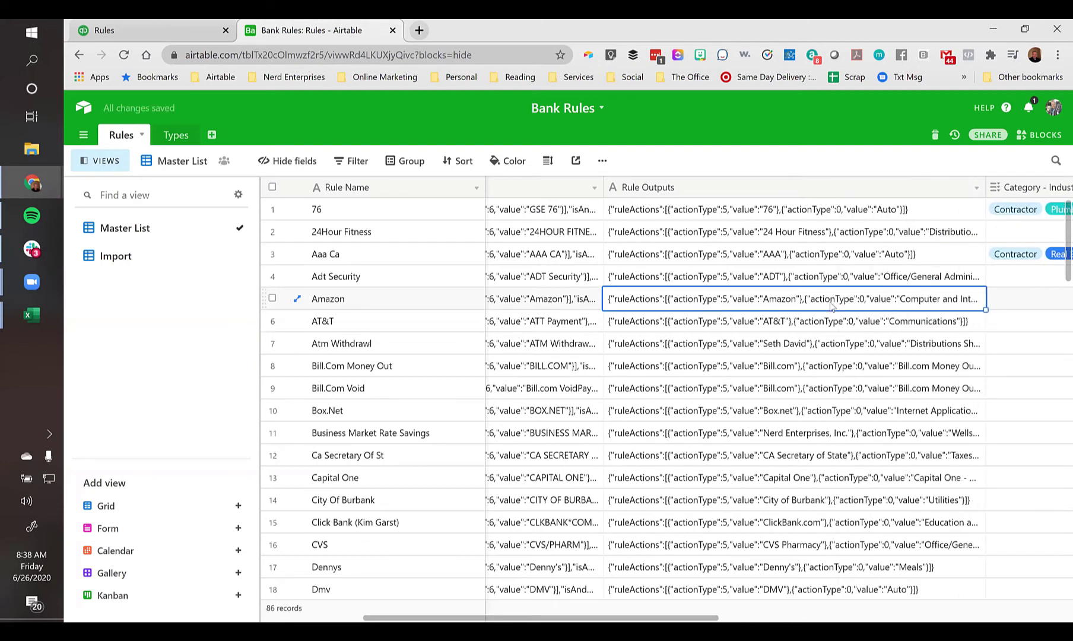
drag(985, 187, 1027, 187)
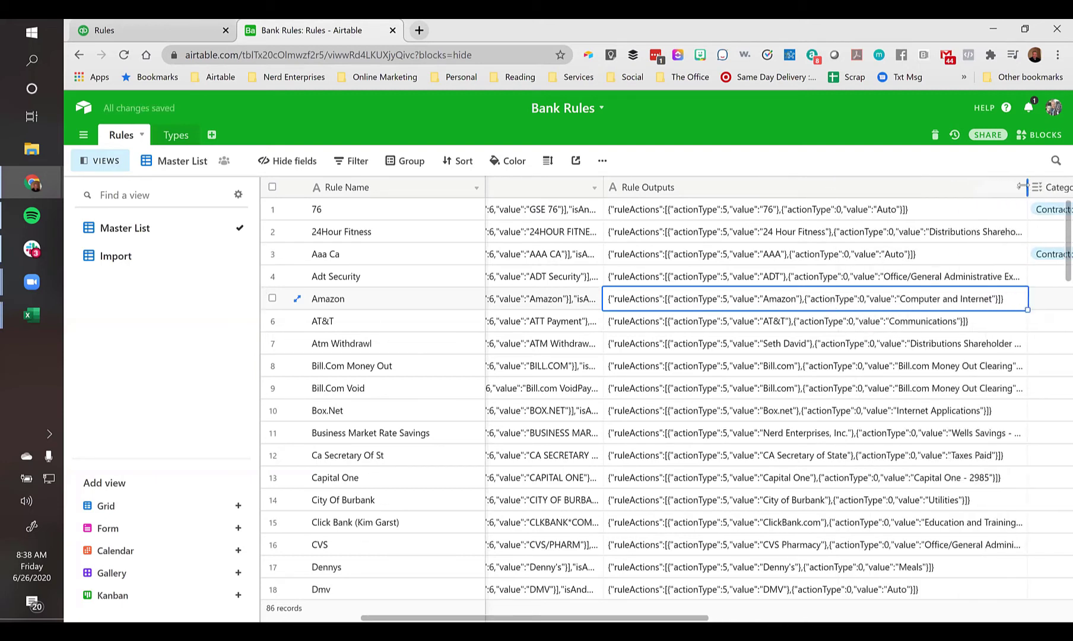
Switch to the Bulletproof_Bookkeeping_Bank_Feed_Rules.xls workbook in Excel and examine the first entries of the Rule Outputs column
mouse_move(32, 313)
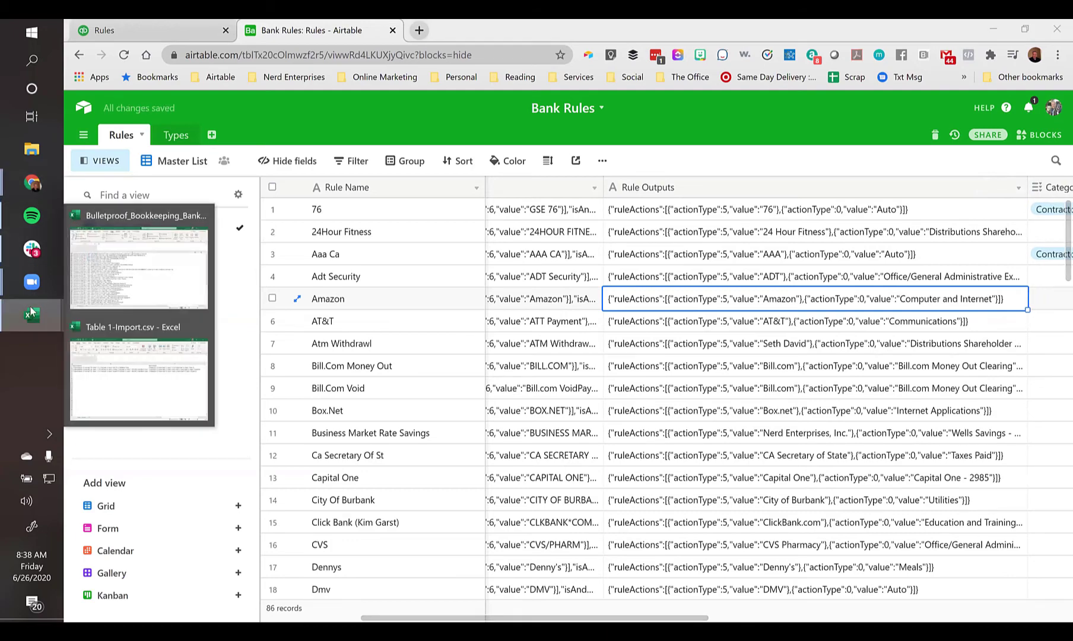
click(120, 271)
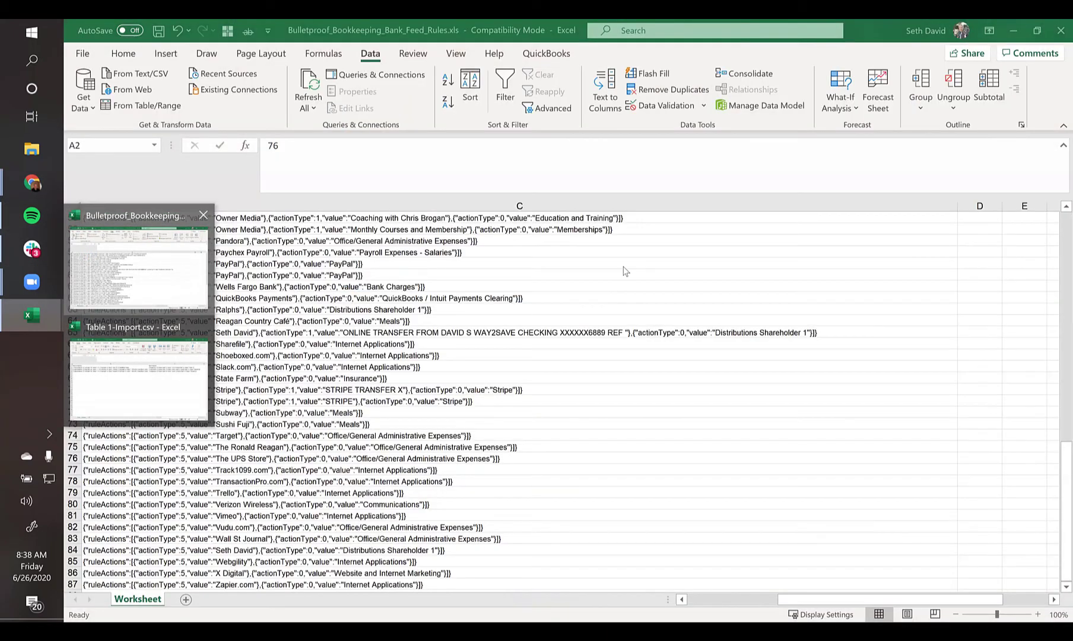
click(608, 254)
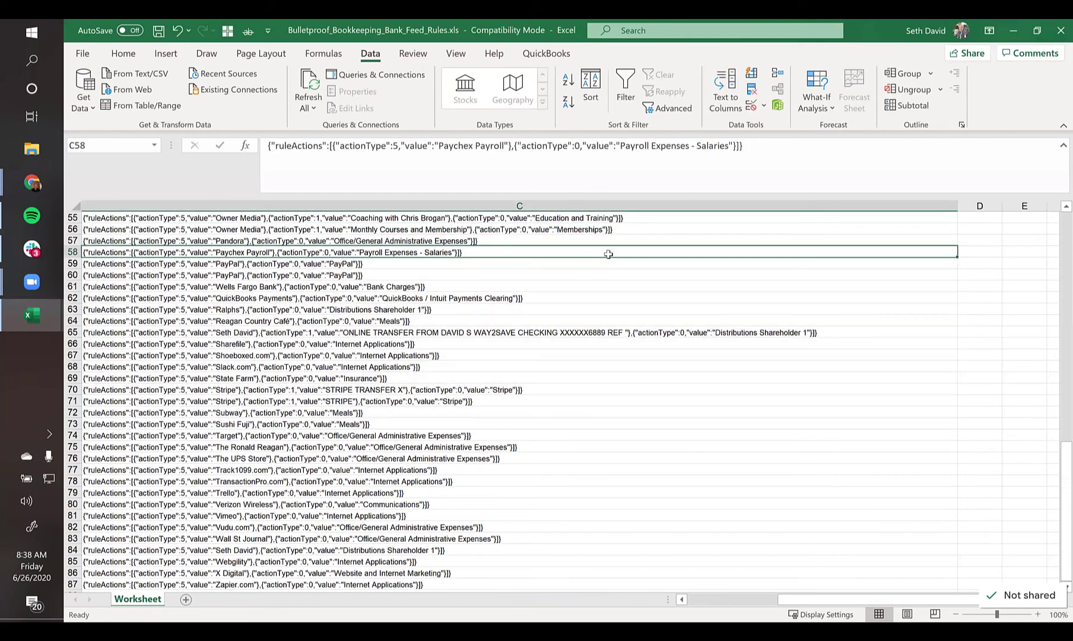
key(ctrl+Up)
key(Down)
key(Down)
key(Down)
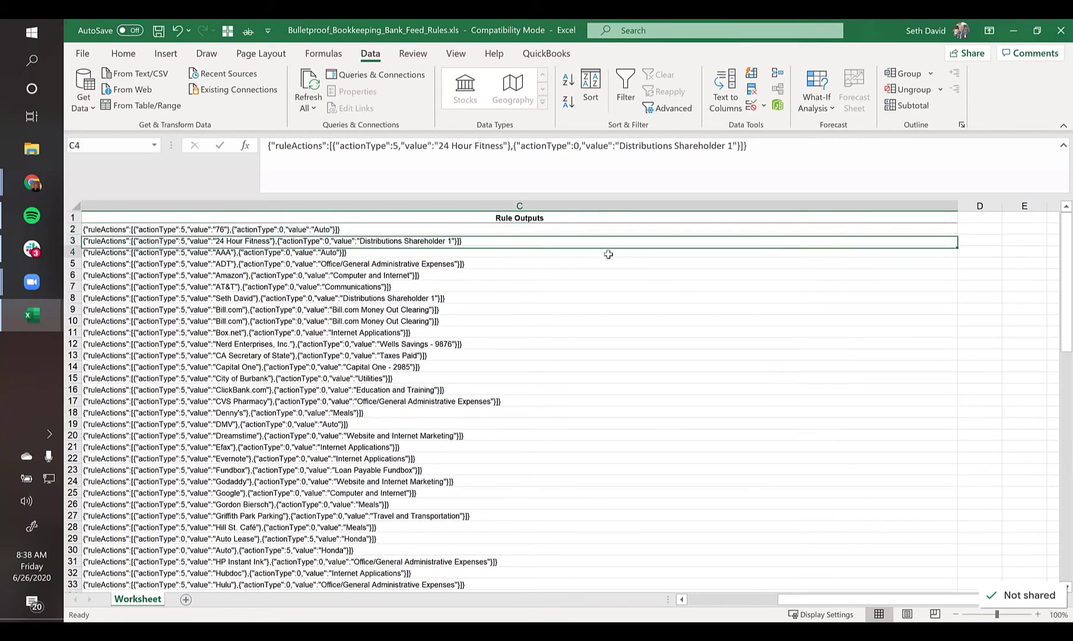
key(Up)
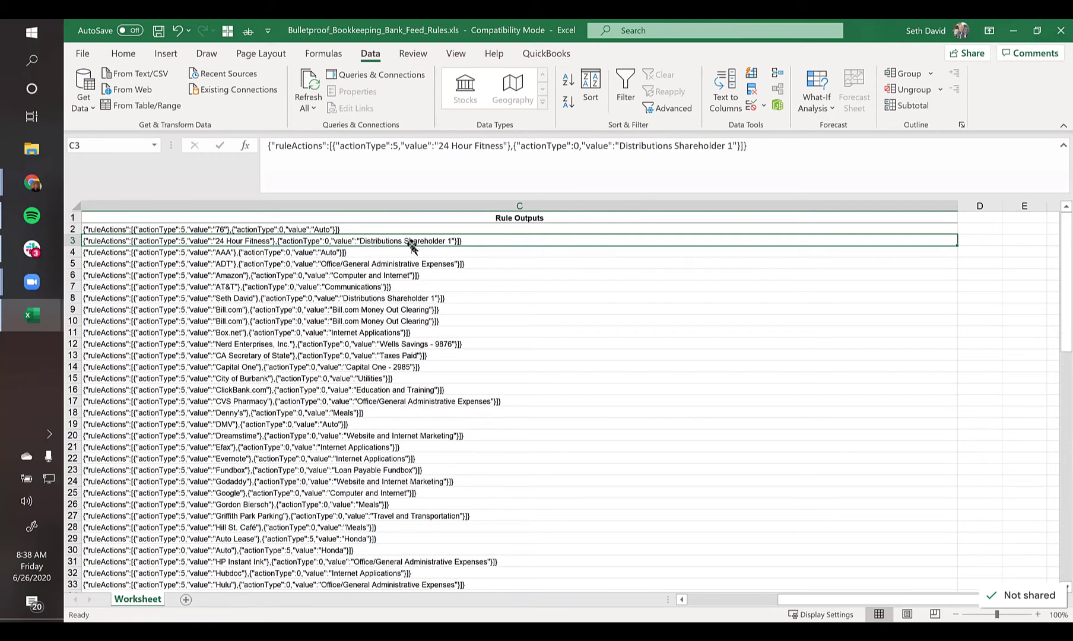
Switch from the Excel workbook back to the Bank Rules base in Airtable
click(994, 241)
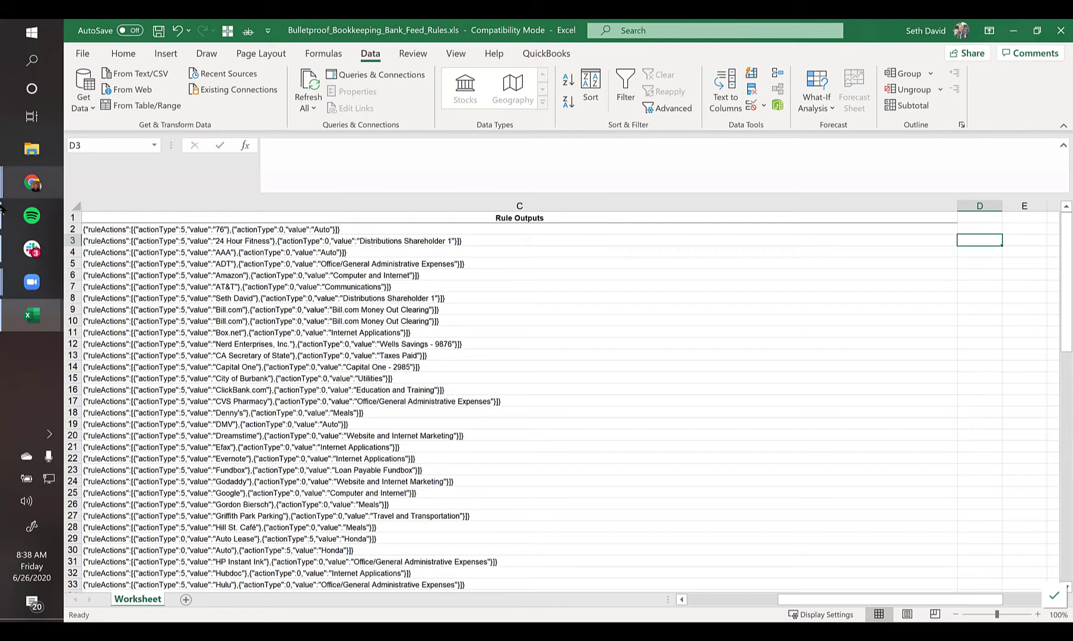
mouse_move(30, 181)
click(143, 232)
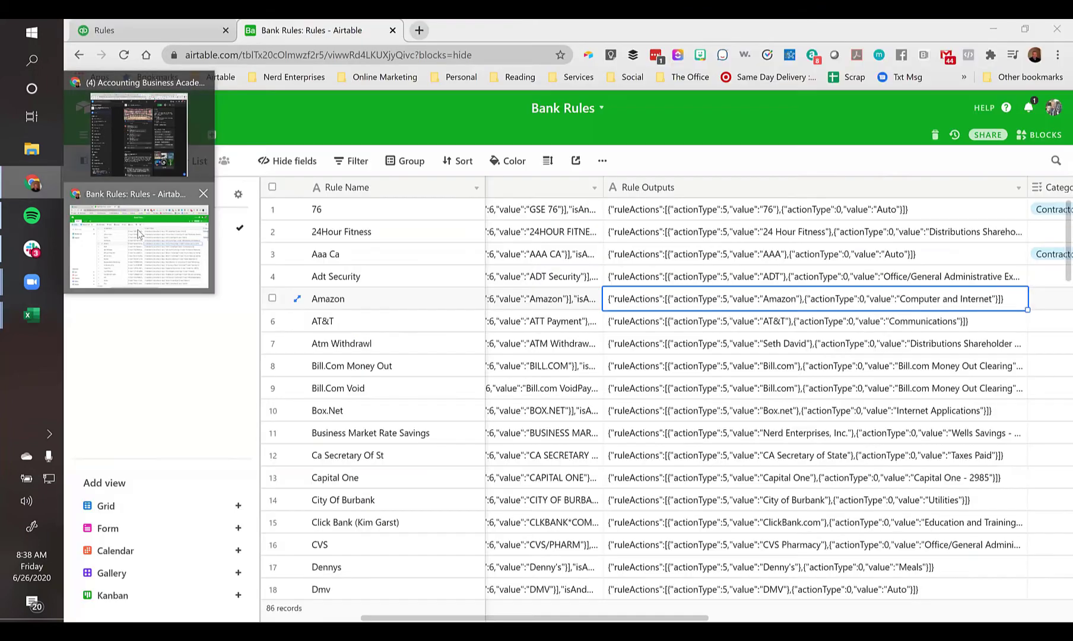
Set the Box.Net rule's Category - (COA) to a newly created option named Internet Applicationn
key(Right)
key(Right)
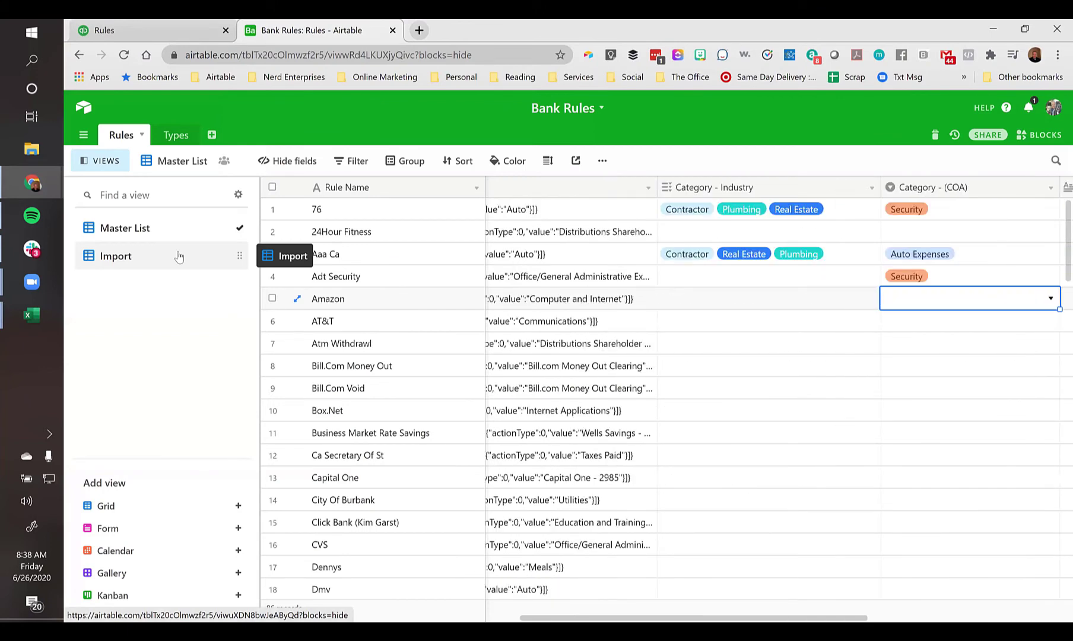
key(Down)
key(Down)
key(Down)
key(Down)
key(Down)
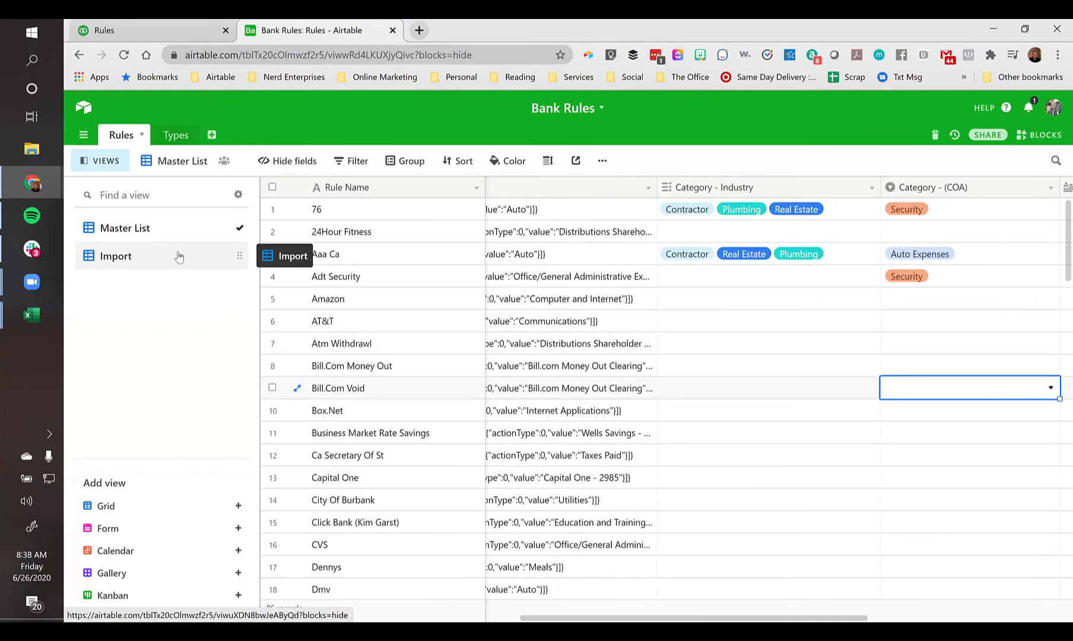
text(I)
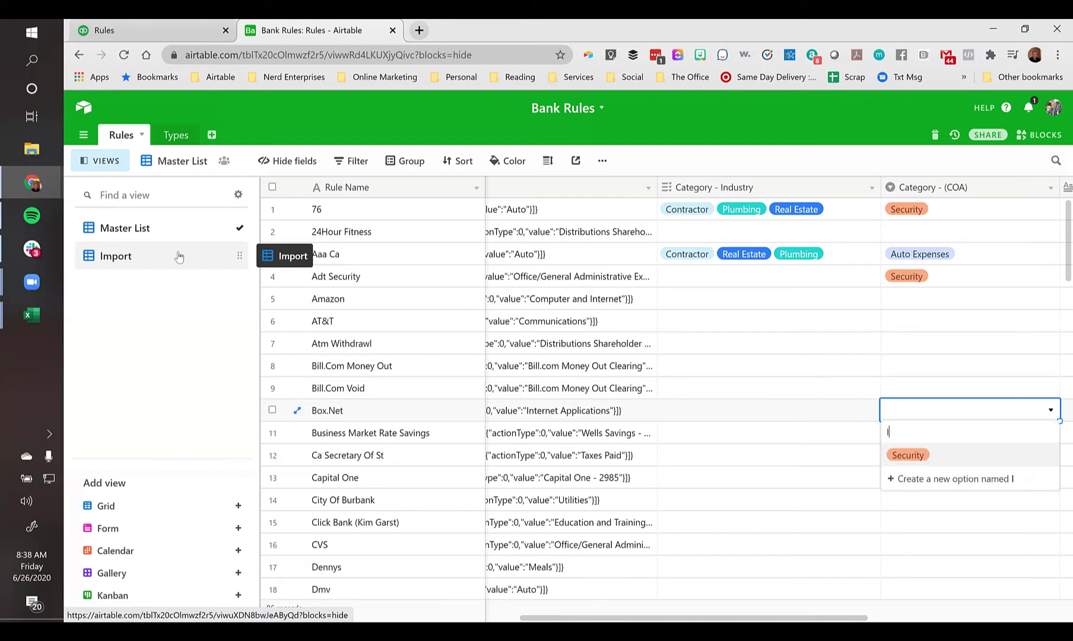
text(nternet Ap)
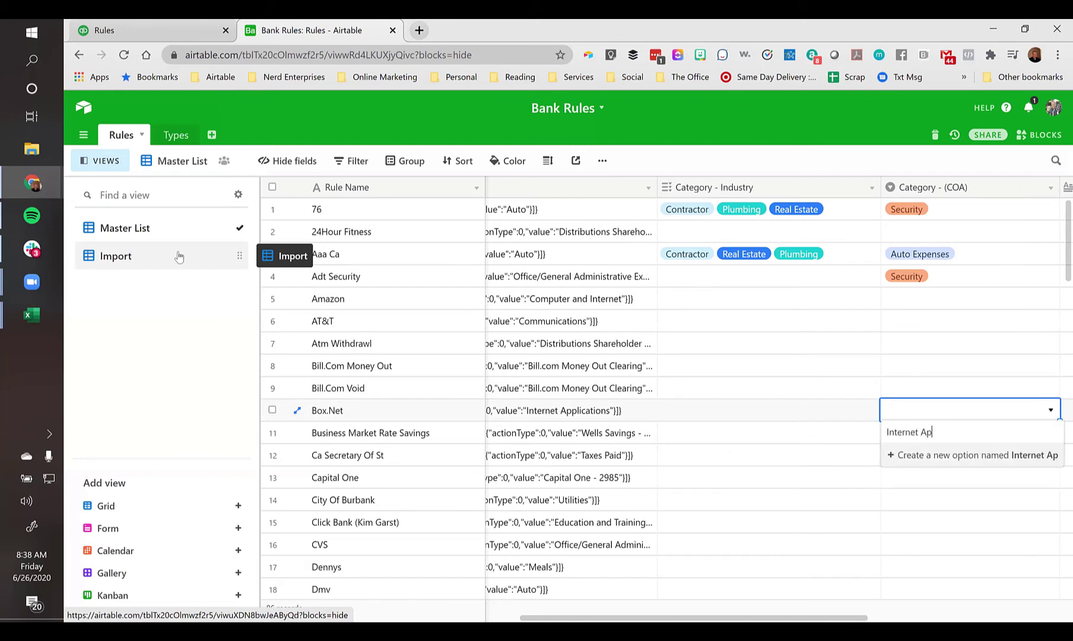
text(plication)
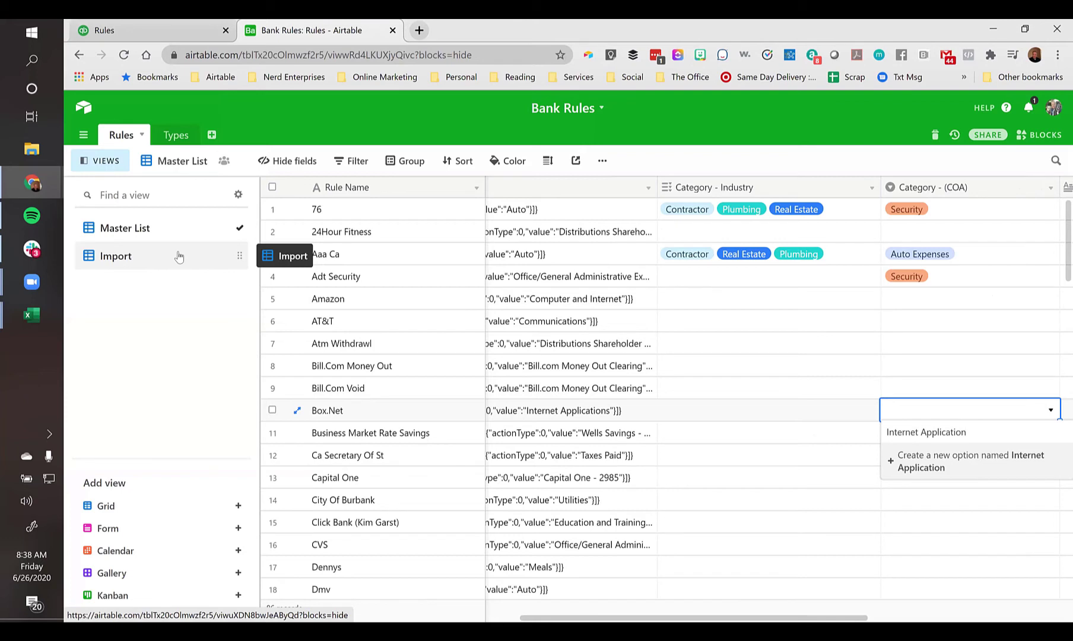
text(n)
key(Return)
key(Left)
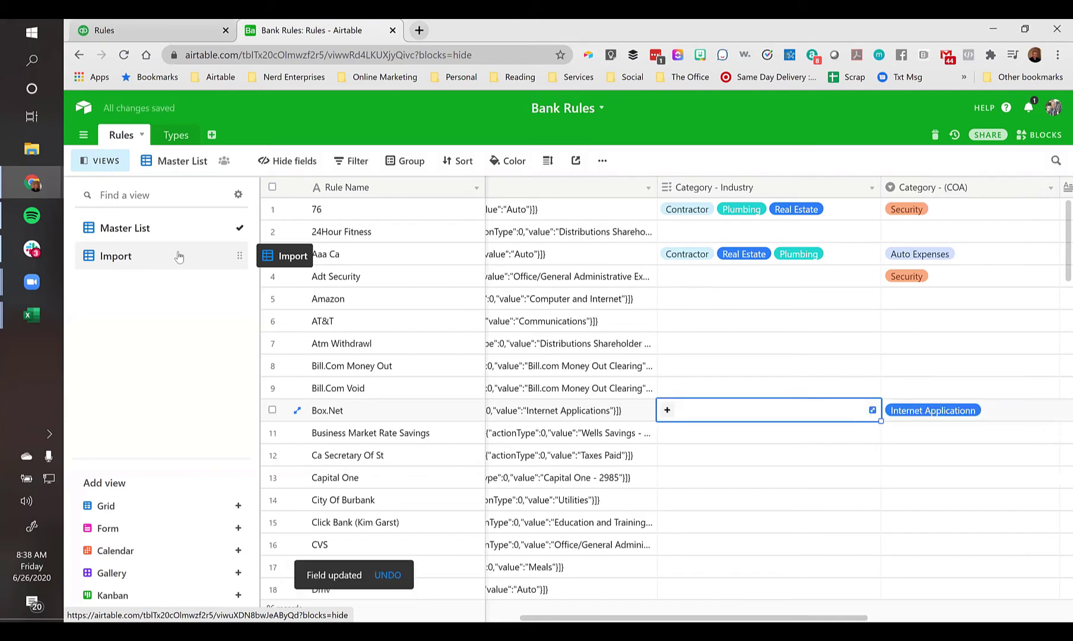
key(Right)
key(Right)
key(Left)
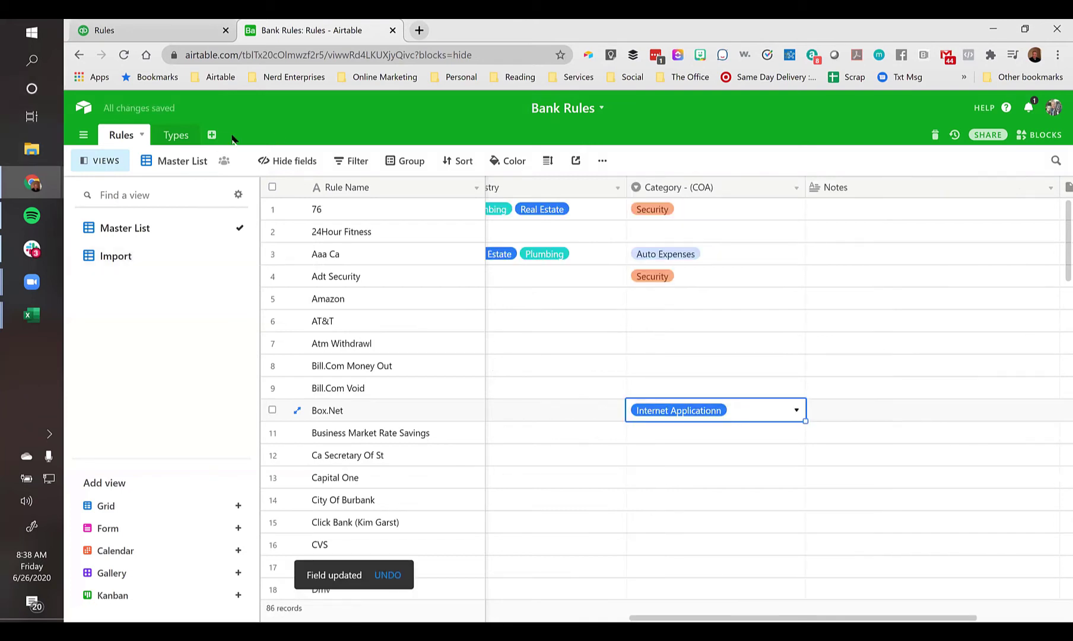
Create an empty table named COA in the Bank Rules base
click(213, 136)
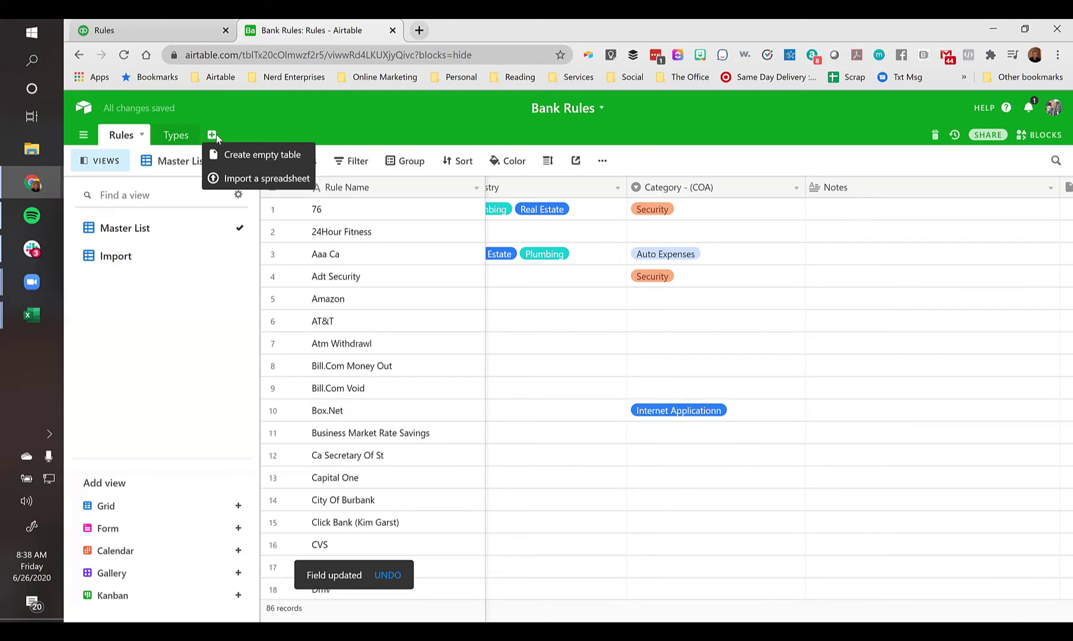
click(249, 153)
text(COA)
key(Return)
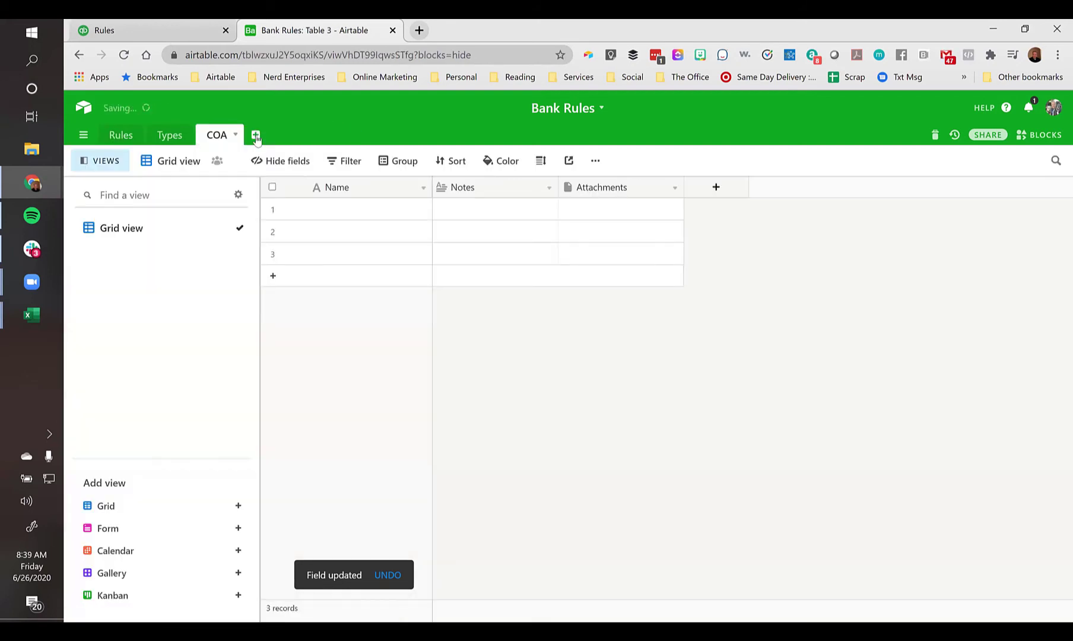
Enter Auto Expenses and Internet Applications as the names of the first two records in the COA table
click(333, 210)
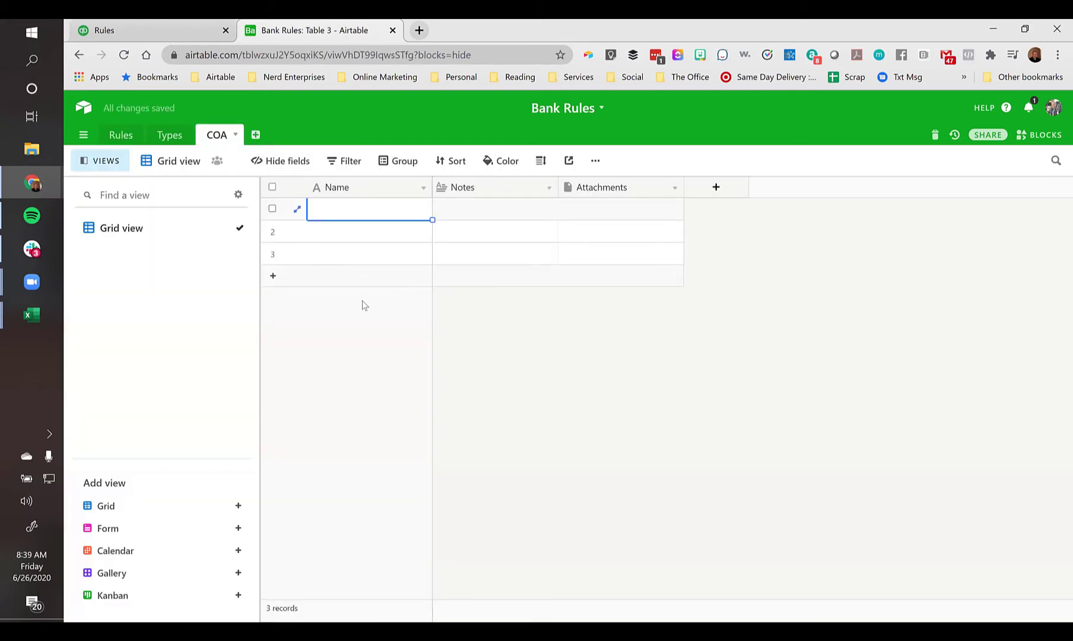
text(A)
key(BackSpace)
text(A)
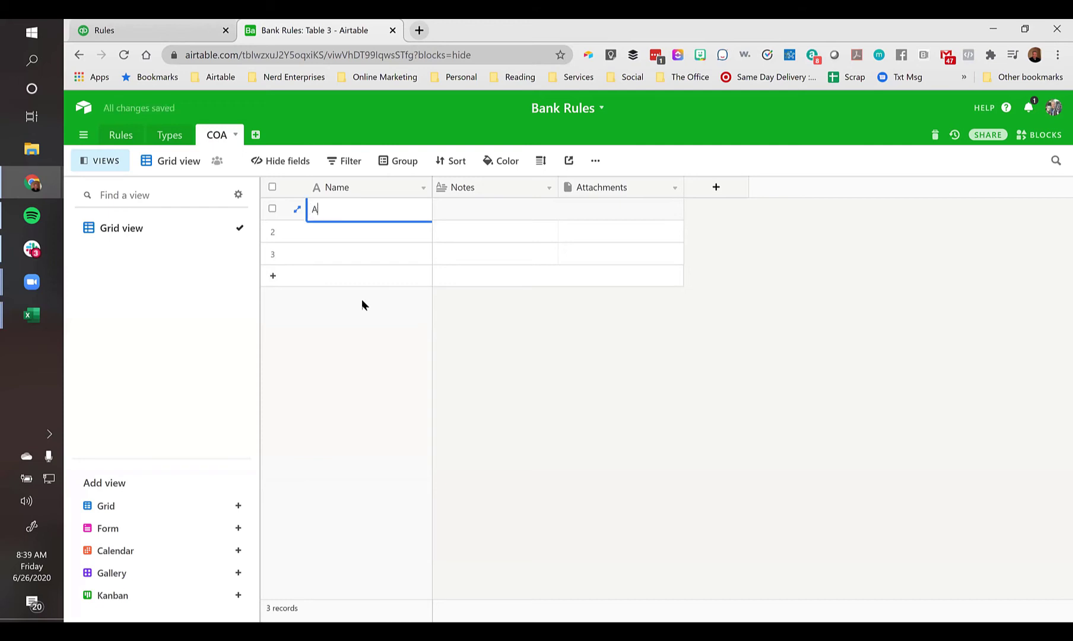
text(uto Expenses)
key(Return)
text(Intern)
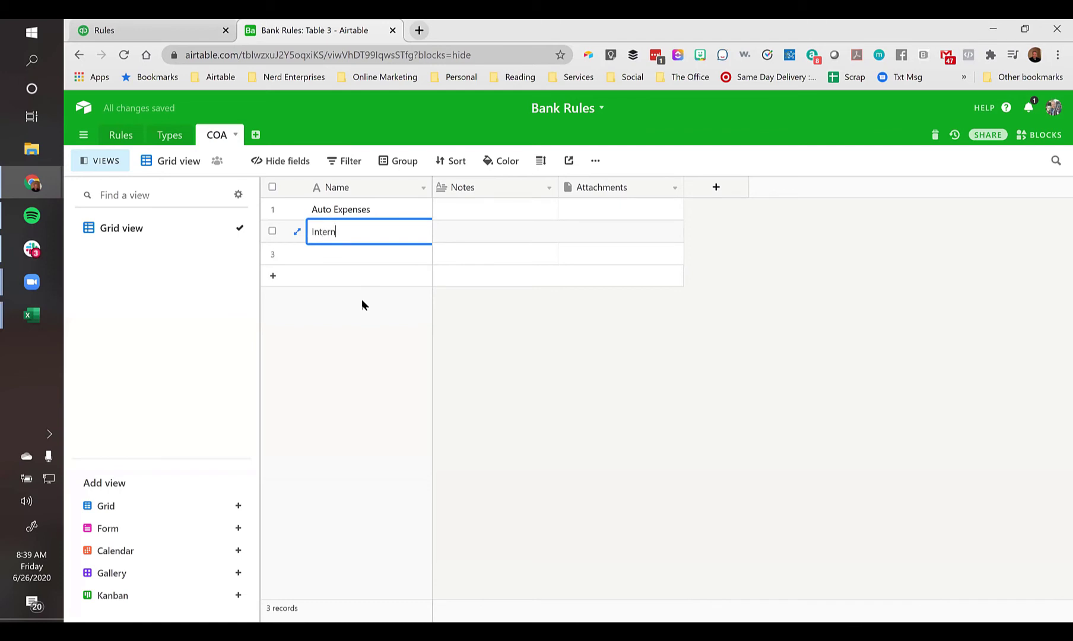
text(et Applicato)
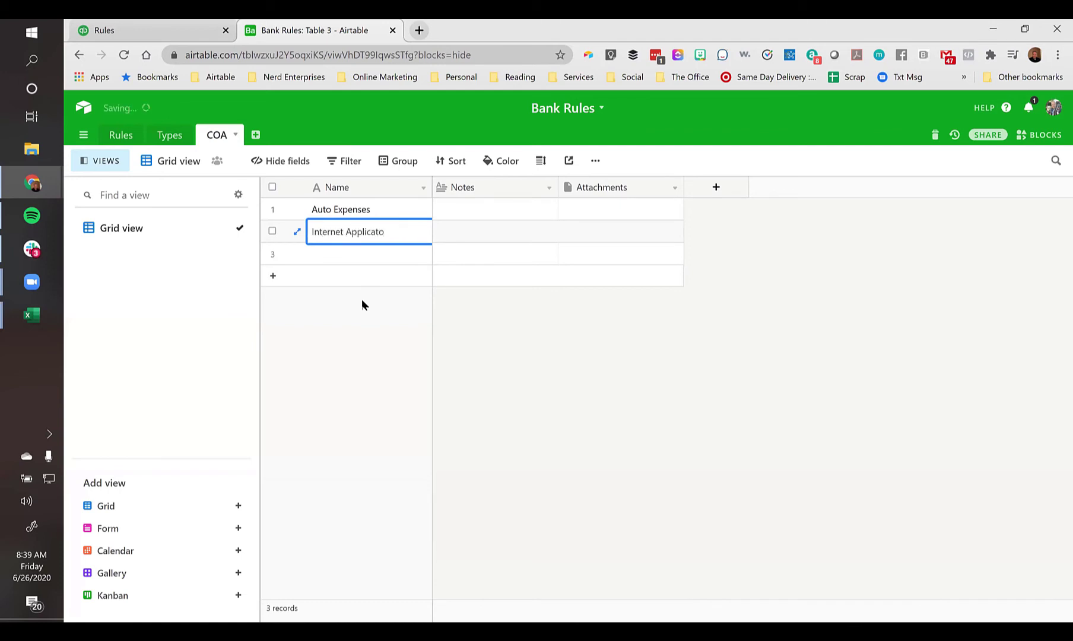
key(BackSpace)
text(ions)
key(Return)
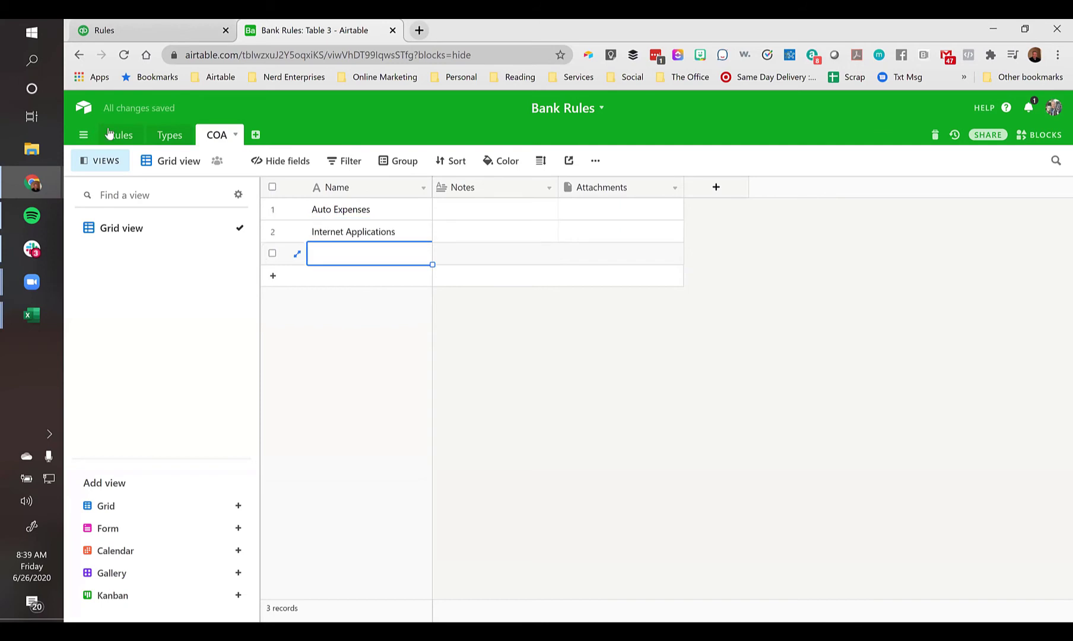
Check the COA categories used in the Rules table and enter Security as the third record's name in the COA table
click(126, 137)
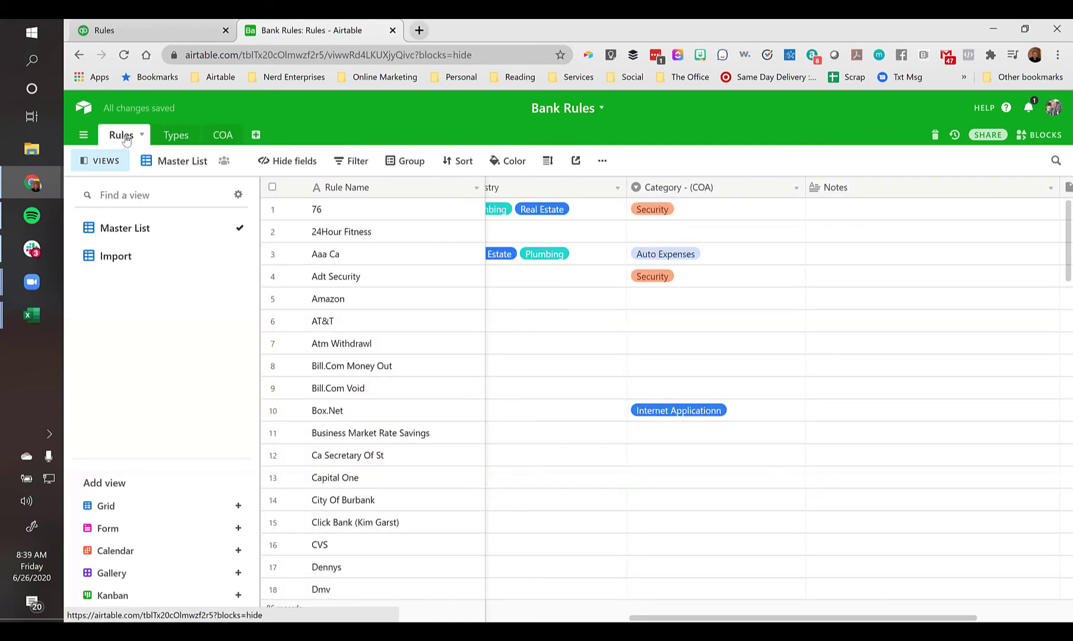
click(223, 135)
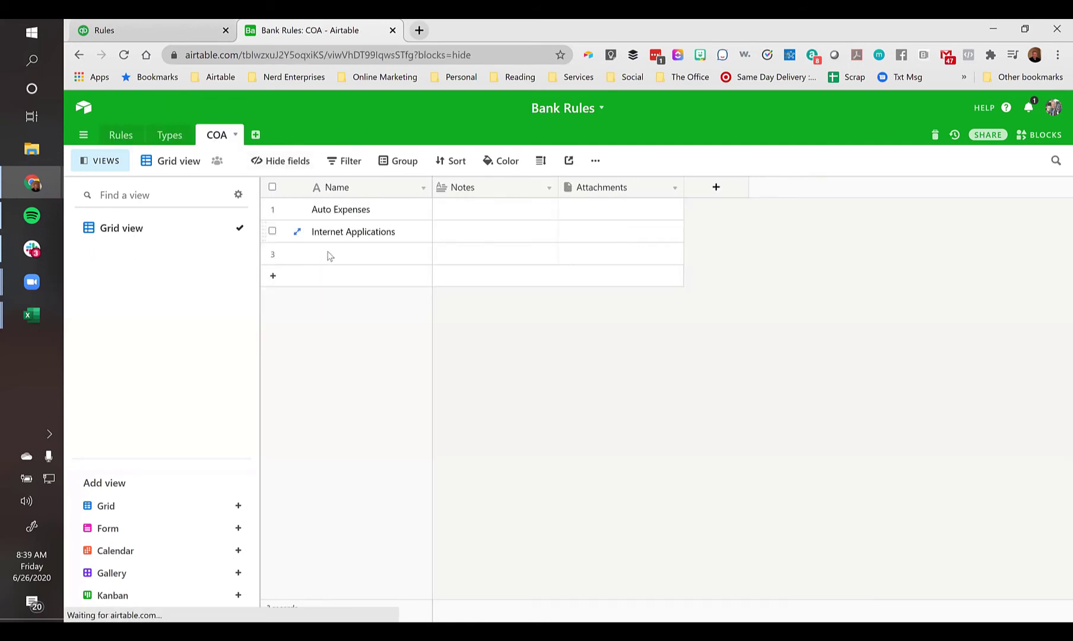
text(Security)
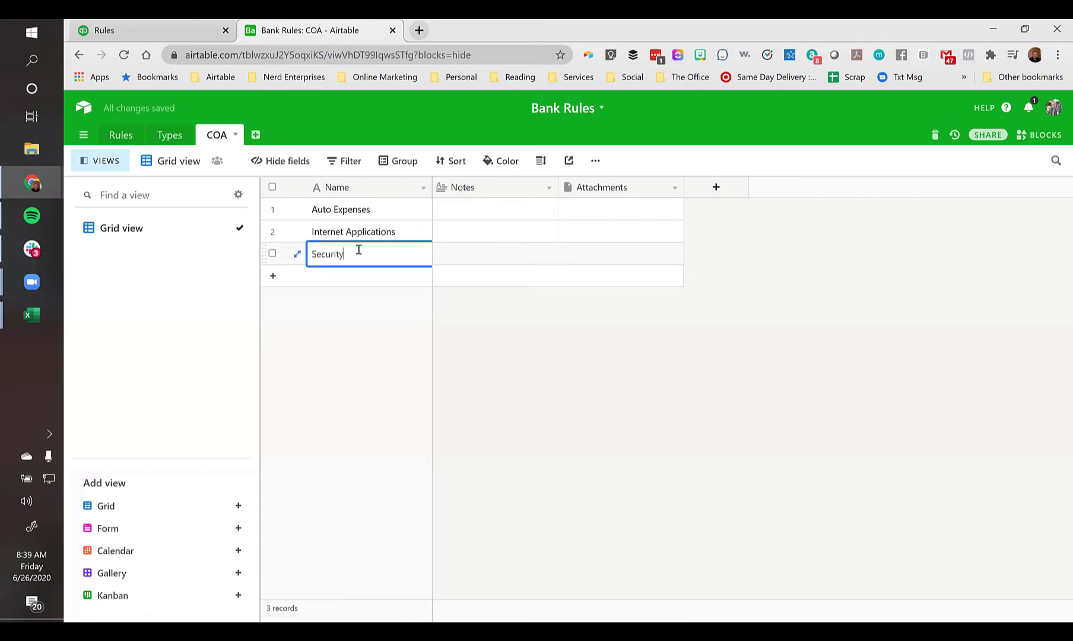
key(Tab)
key(shift+Tab)
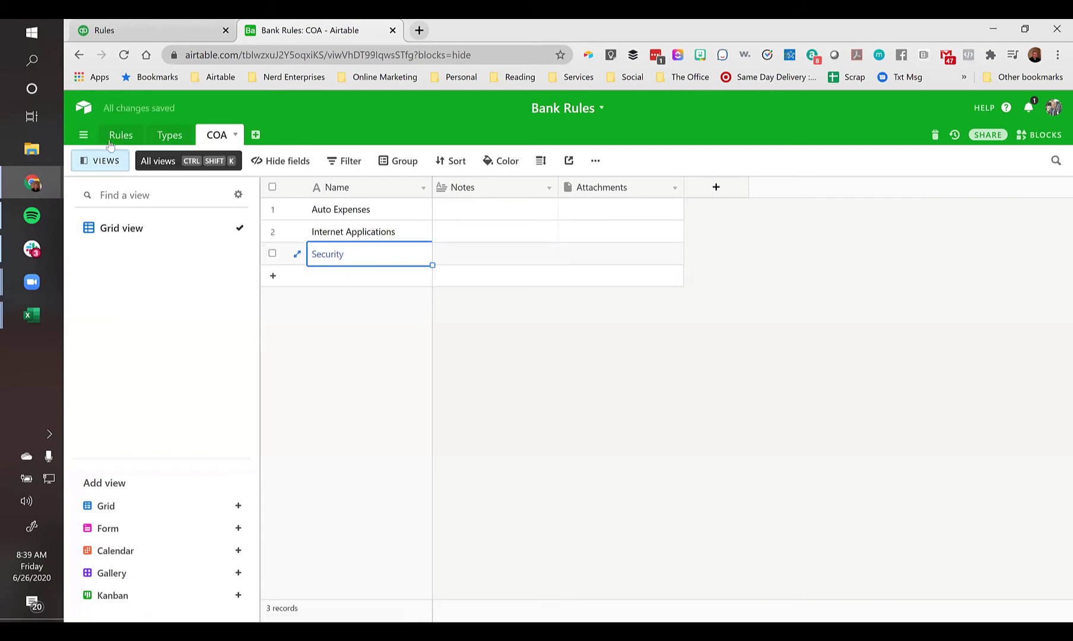
Insert a new field directly before Notes in the Rules table and name it Chart of Accounts
click(121, 135)
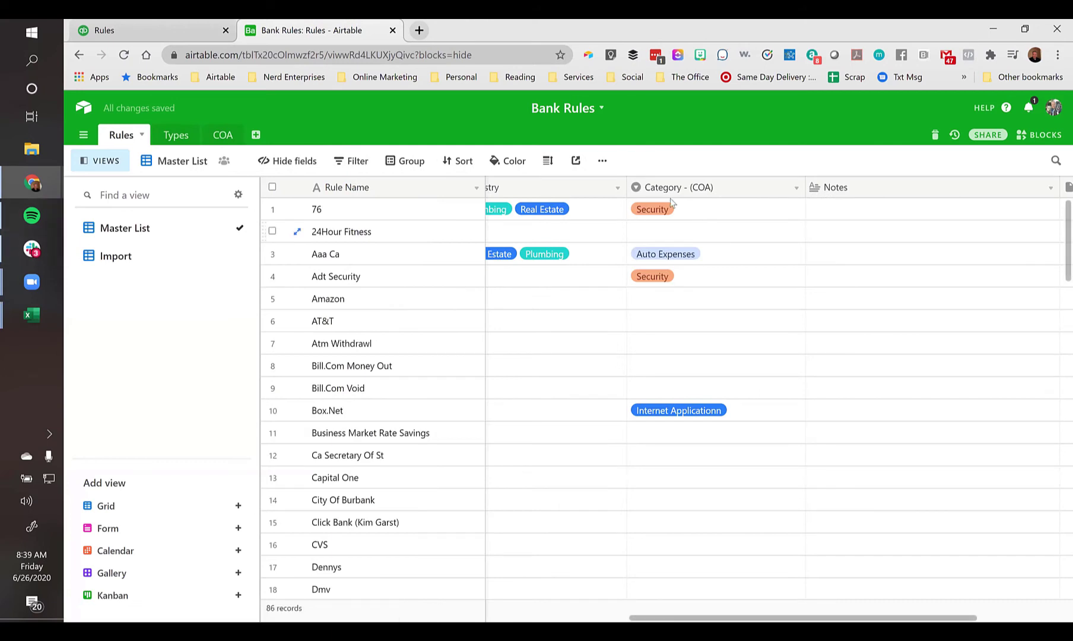
click(648, 196)
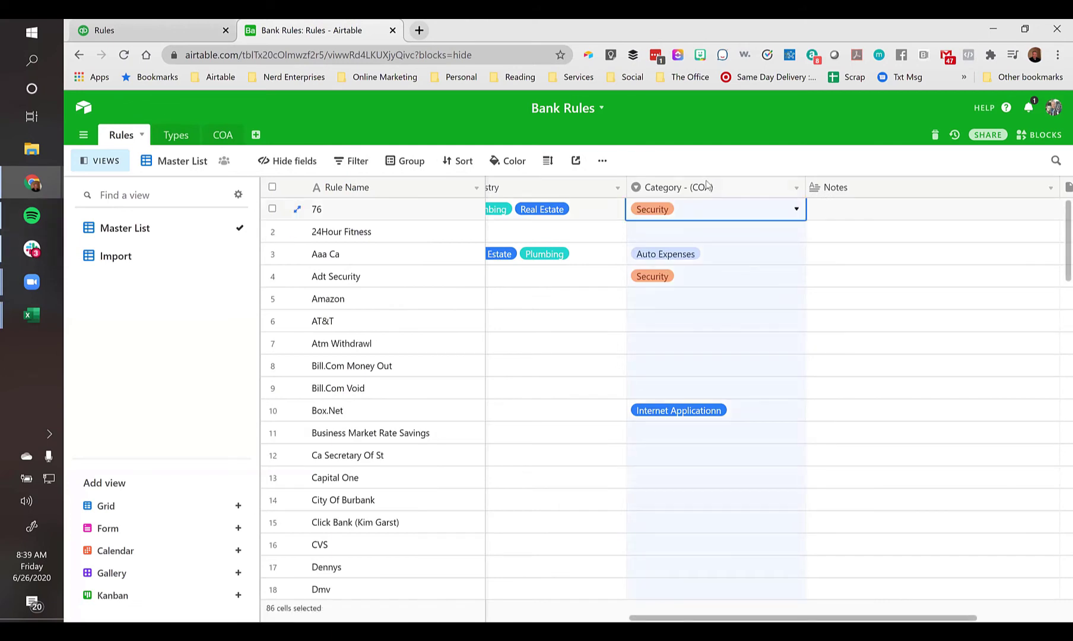
right_click(874, 189)
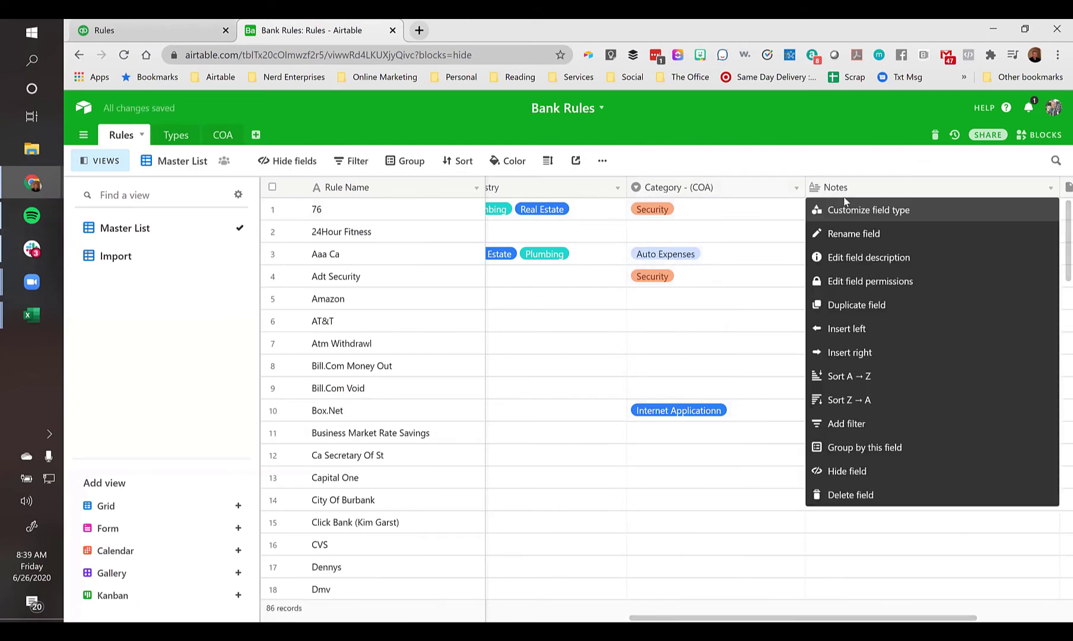
click(847, 334)
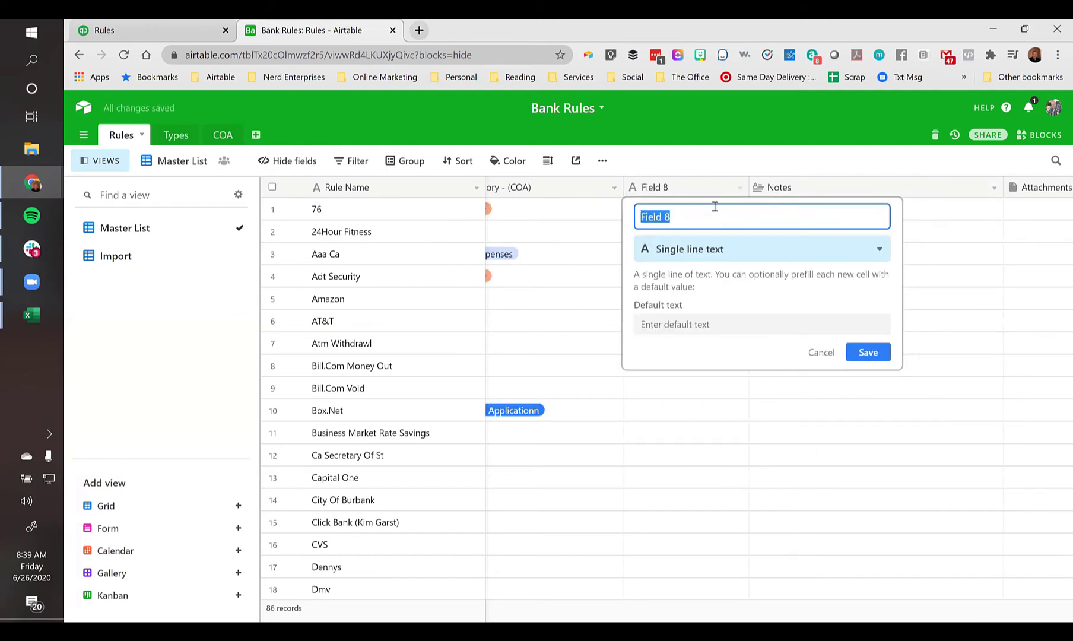
click(707, 250)
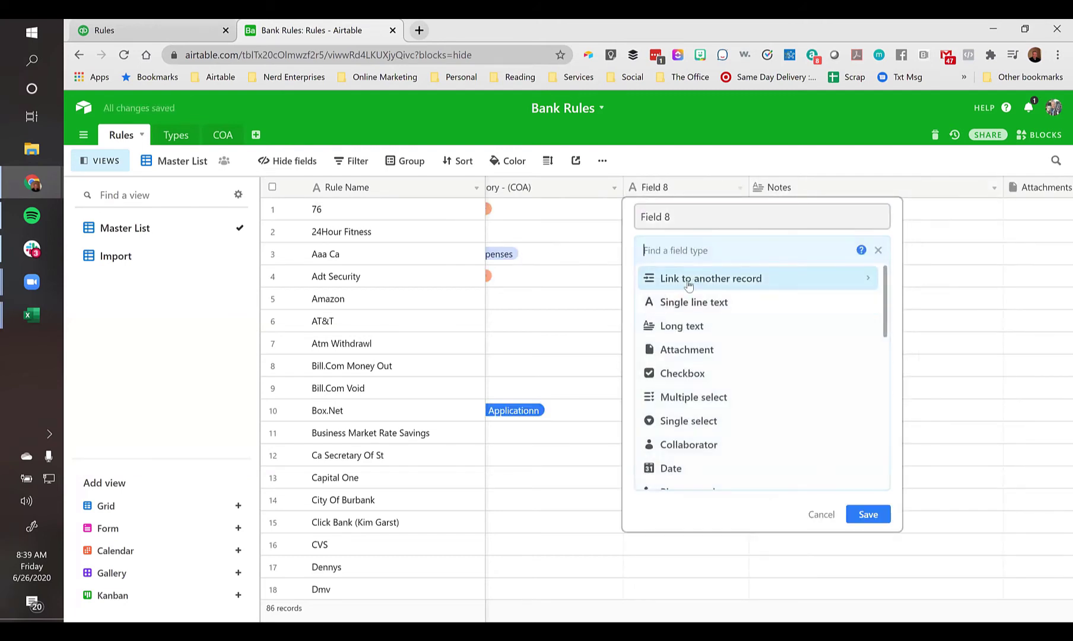
click(636, 216)
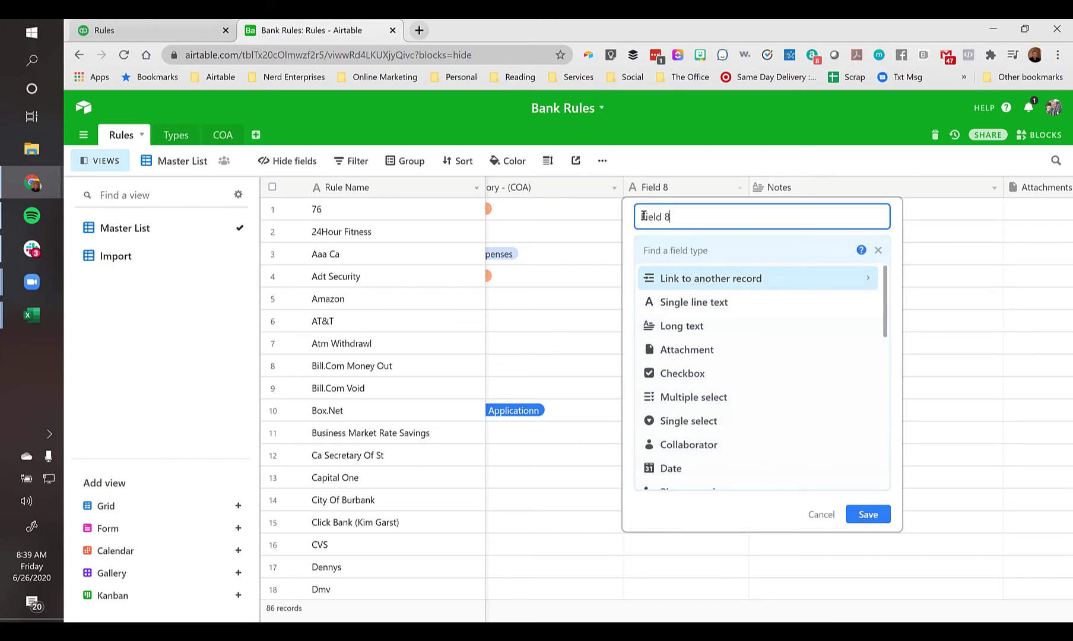
triple_click(636, 216)
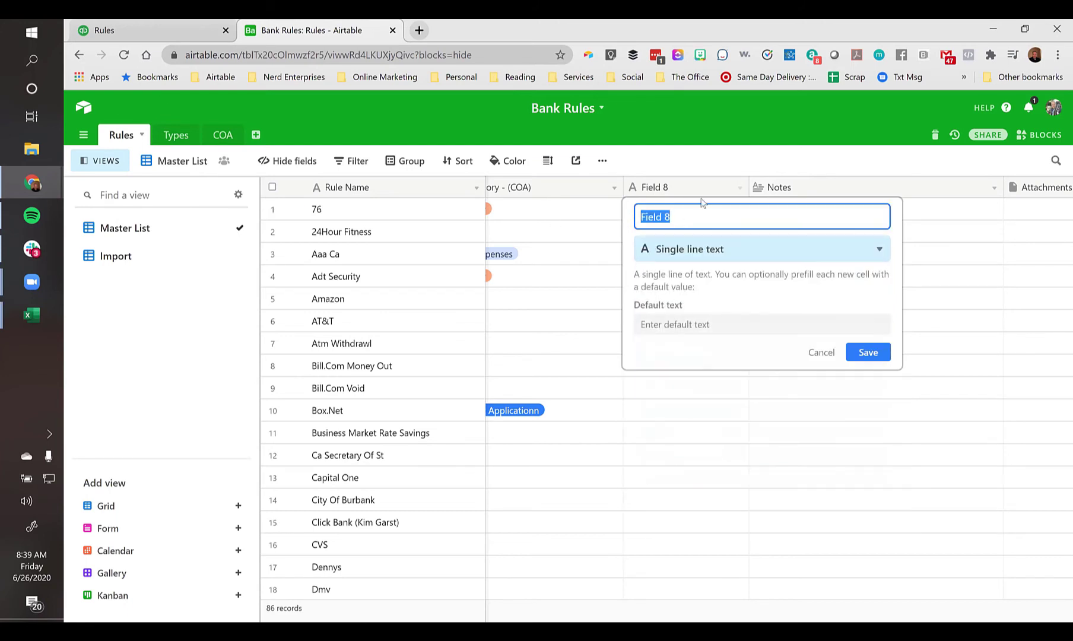
text(Catego)
key(BackSpace)
key(BackSpace)
key(BackSpace)
key(BackSpace)
key(BackSpace)
key(BackSpace)
text(Chart of Accounts)
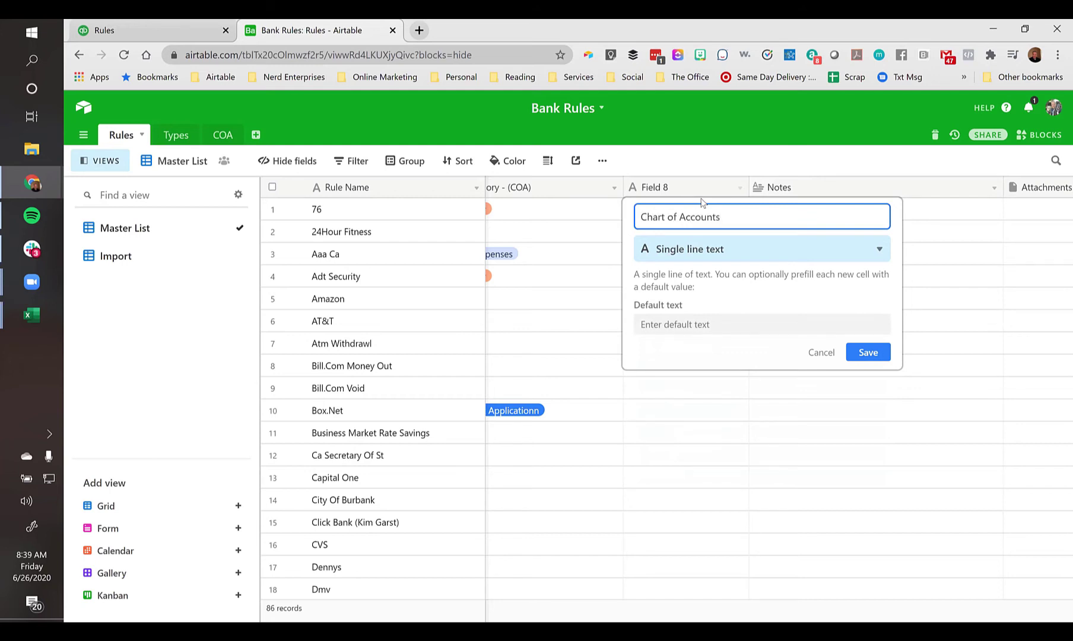
Save the Chart of Accounts field as a link to the COA table without multiple-record linking, and add Name as its lookup field
click(694, 249)
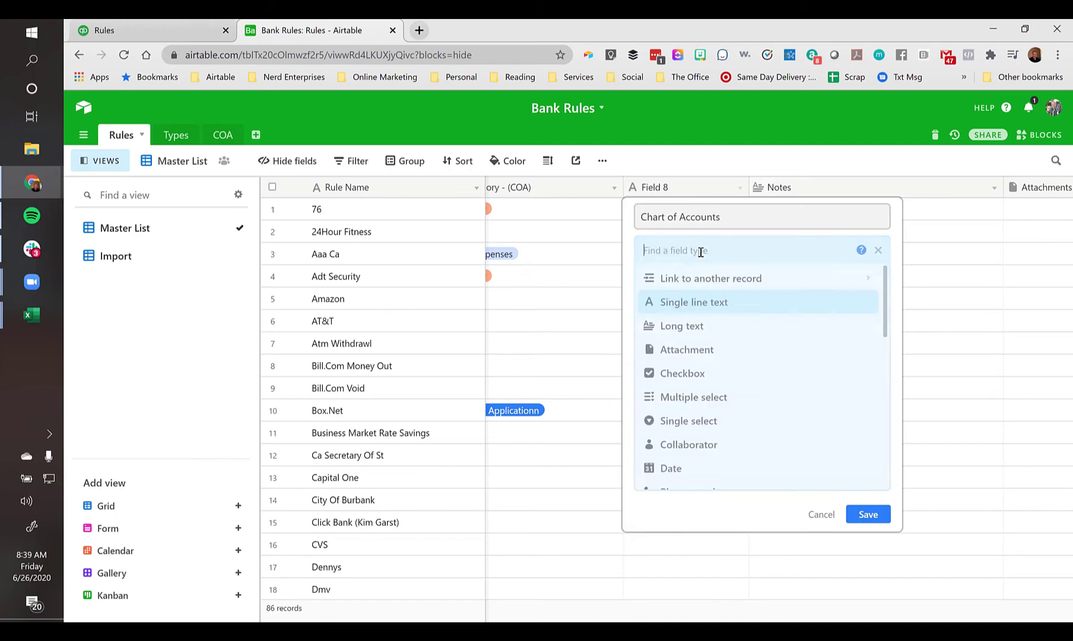
click(695, 287)
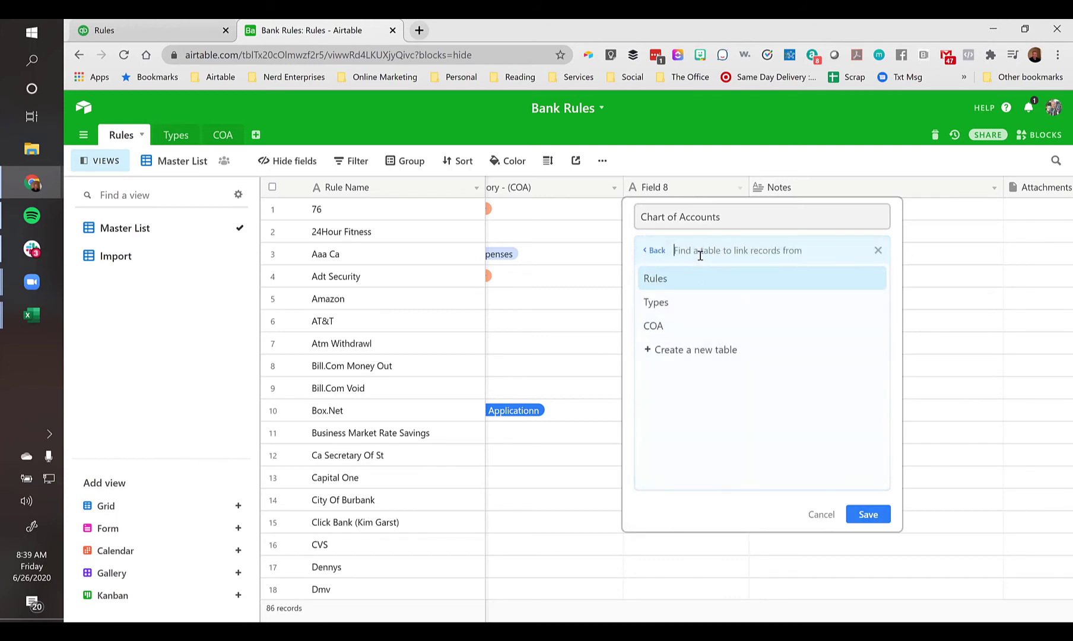
click(655, 326)
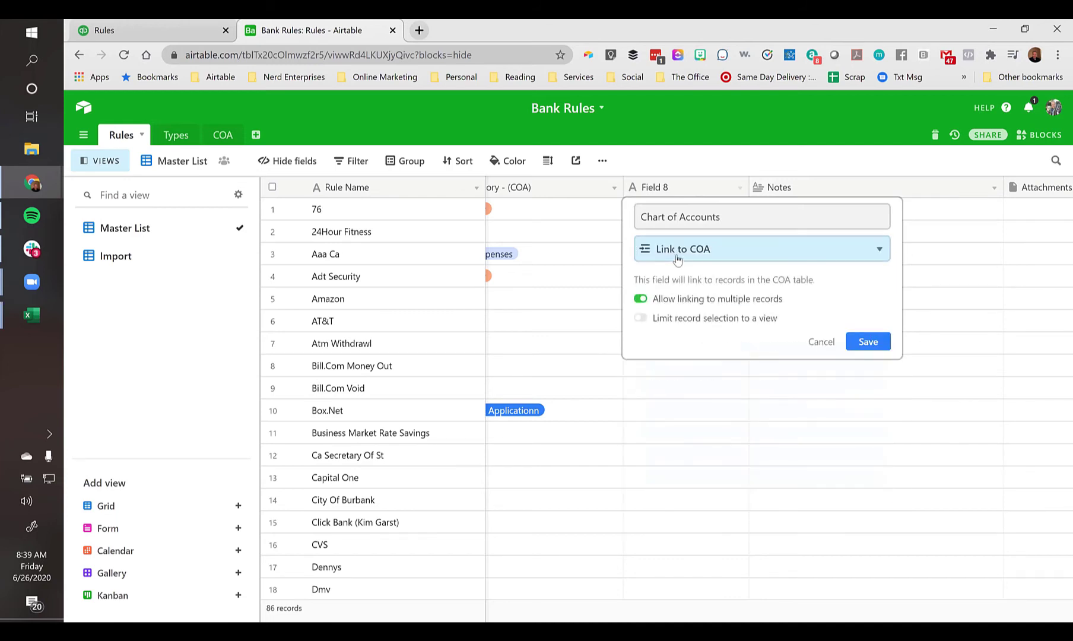
click(646, 297)
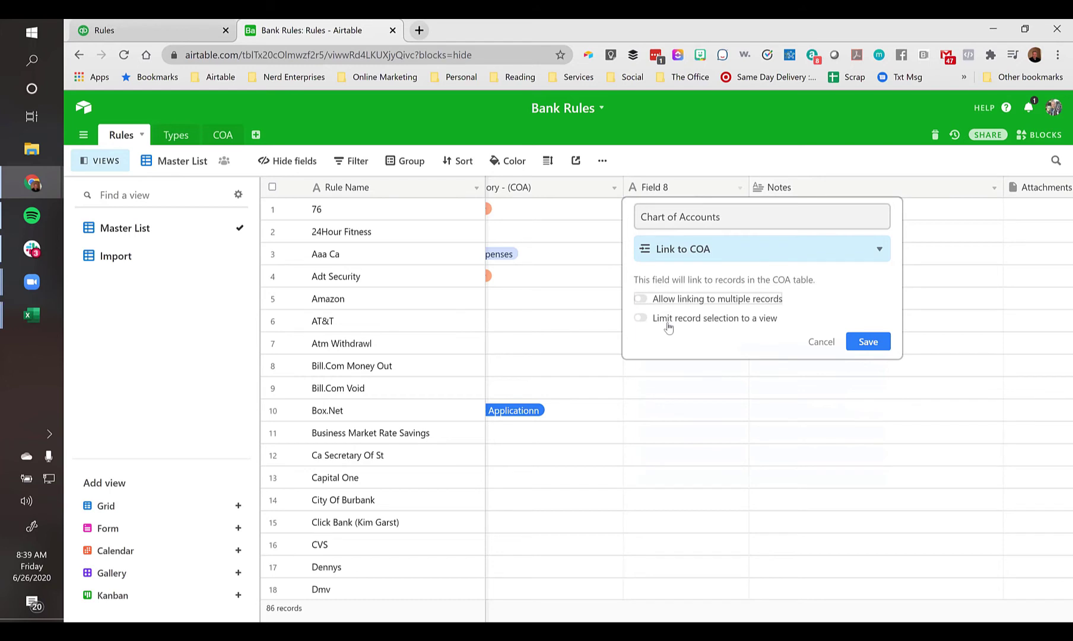
click(877, 343)
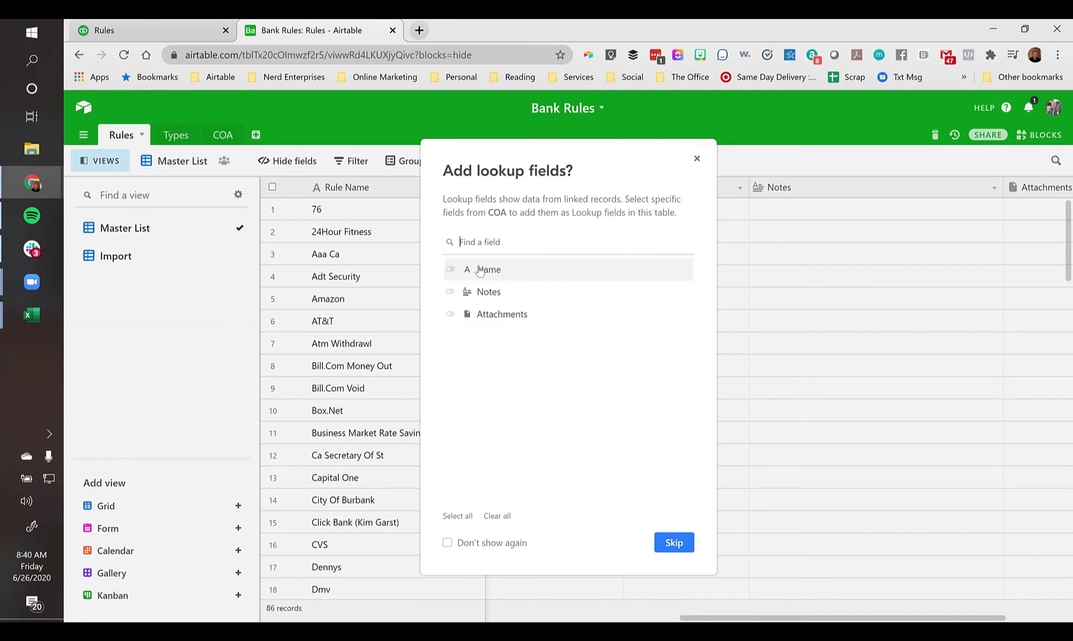
click(450, 271)
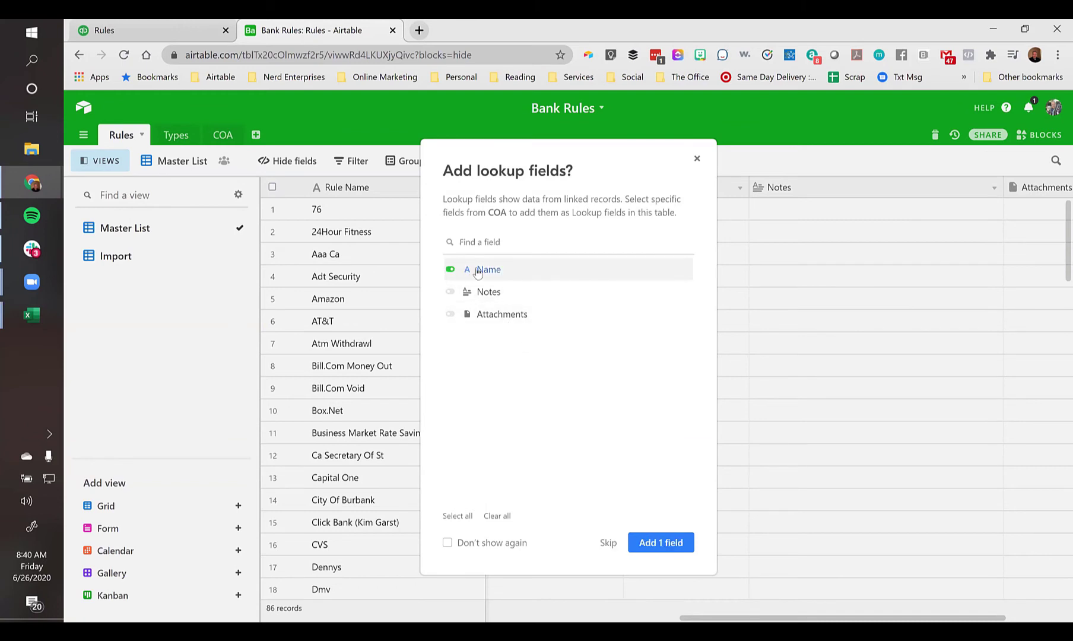
click(665, 543)
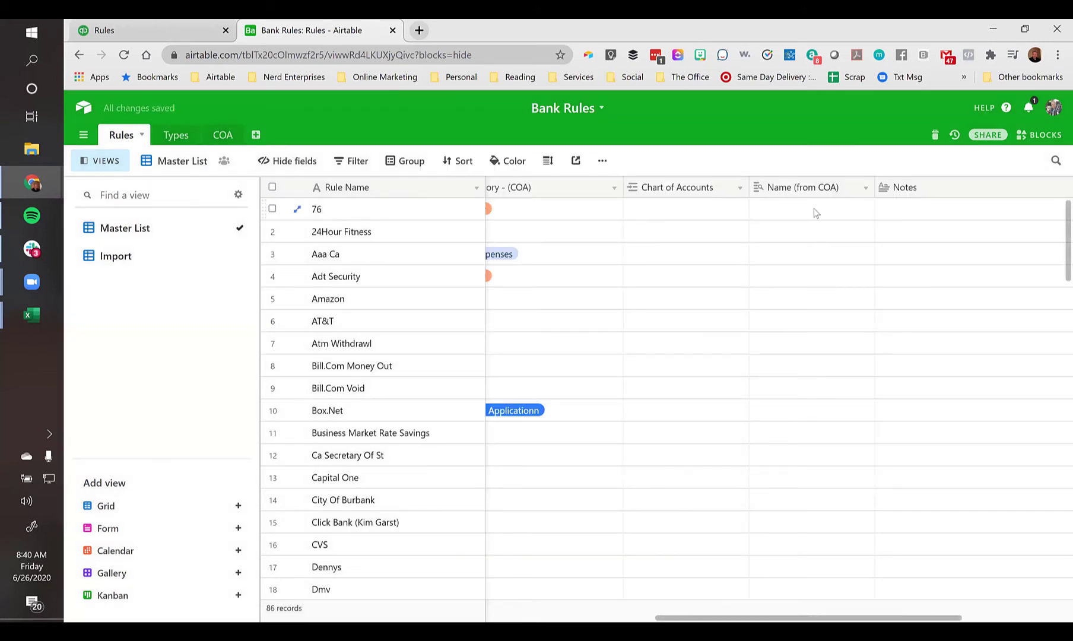
Link rule 76 to the Auto Expenses record in its Chart of Accounts field
click(683, 212)
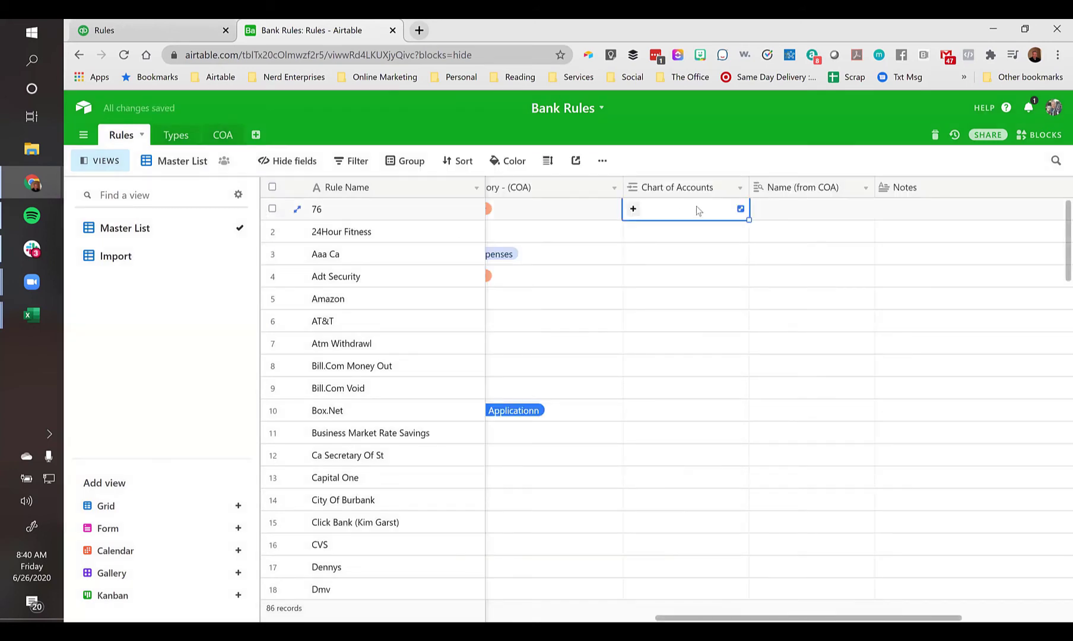
click(634, 209)
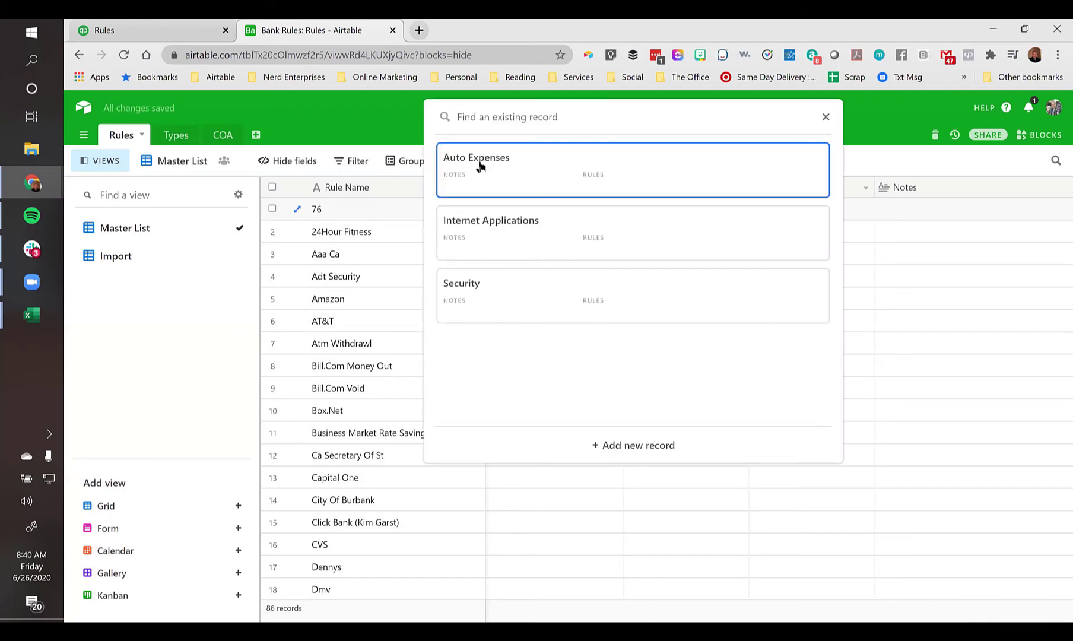
click(825, 117)
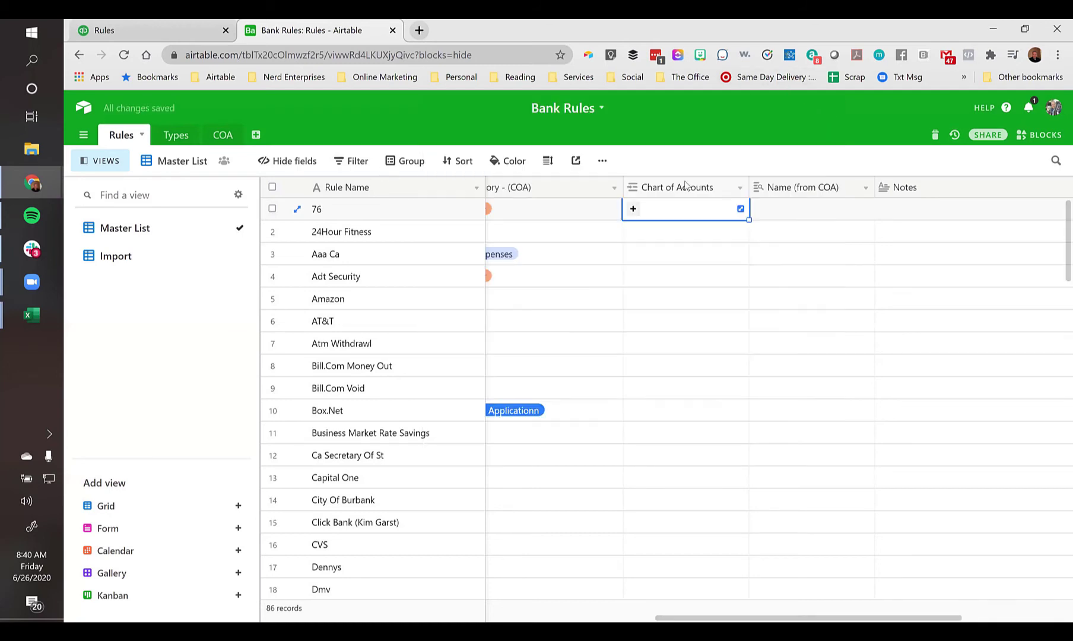
text(Auto)
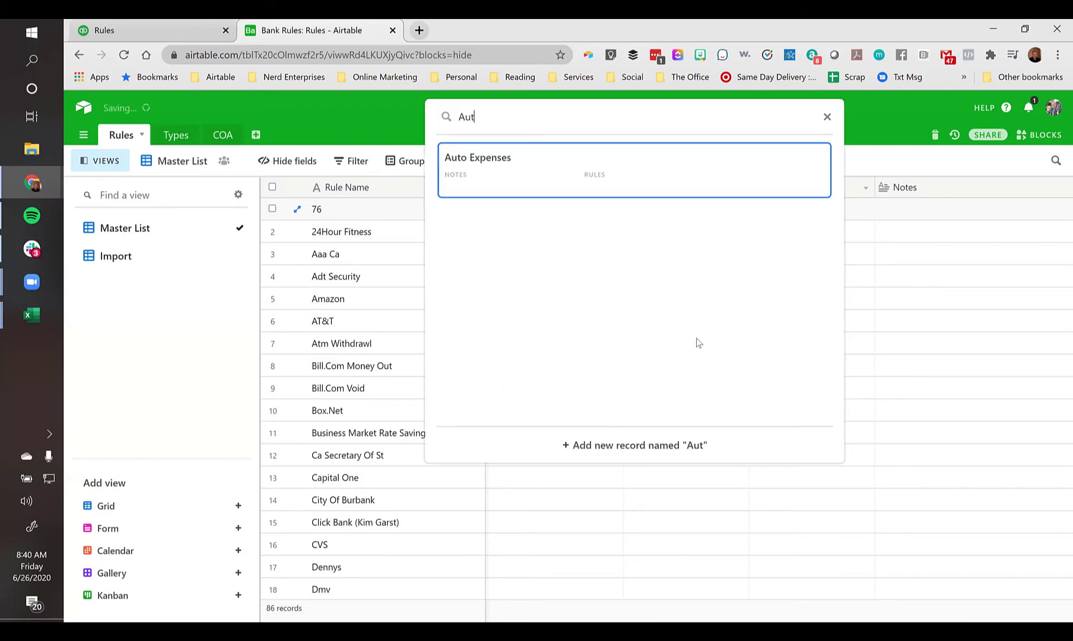
click(496, 165)
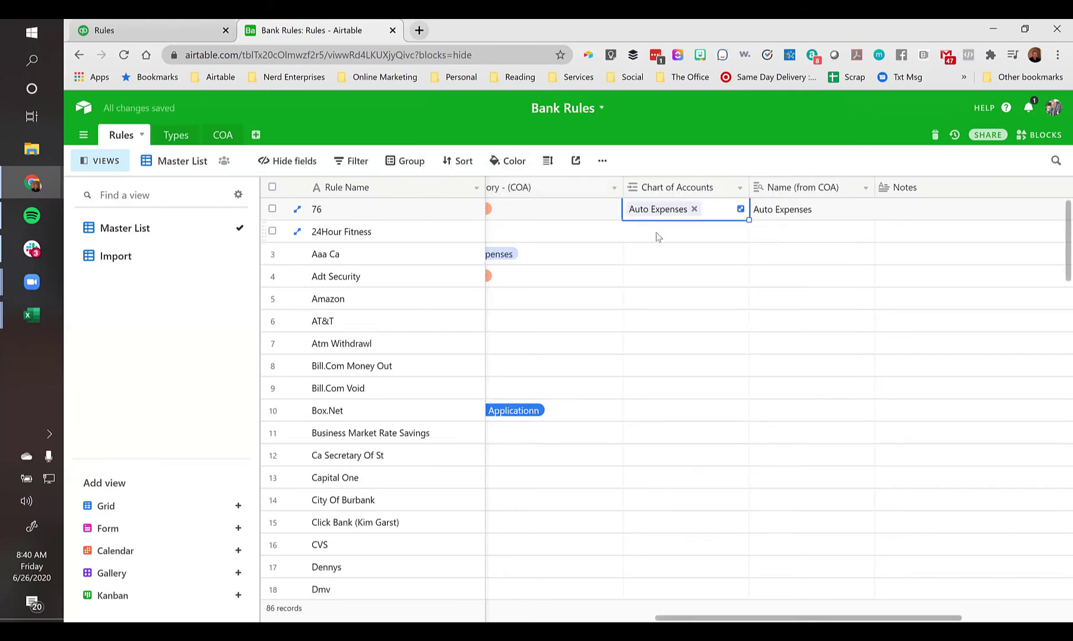
Replace rule 76's Chart of Accounts link with the Security record to match its COA category
key(Left)
click(714, 204)
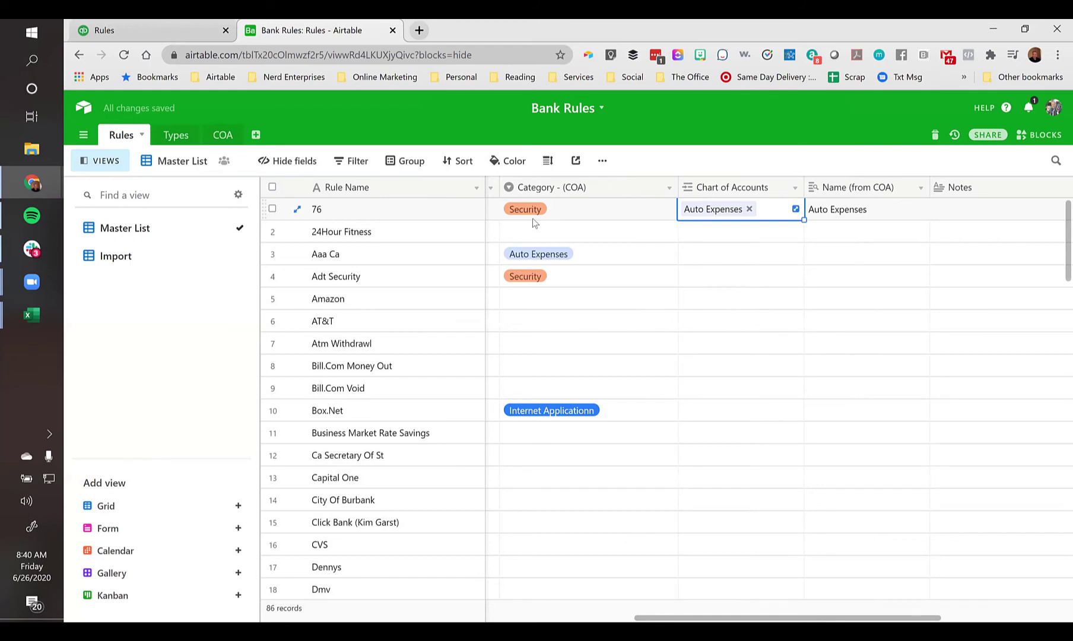
click(748, 210)
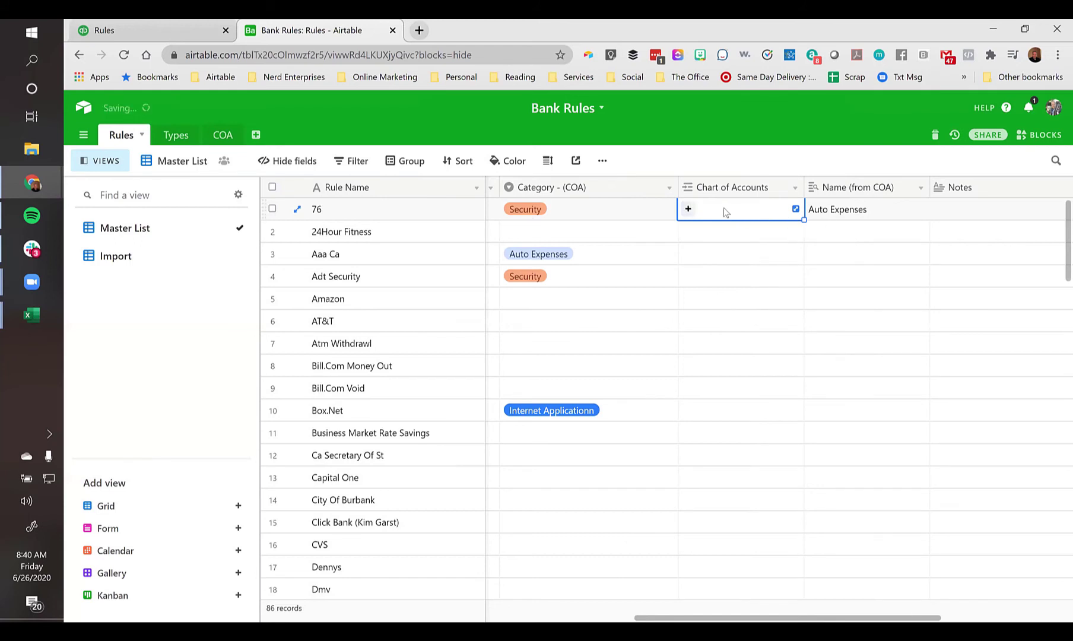
text(Secu)
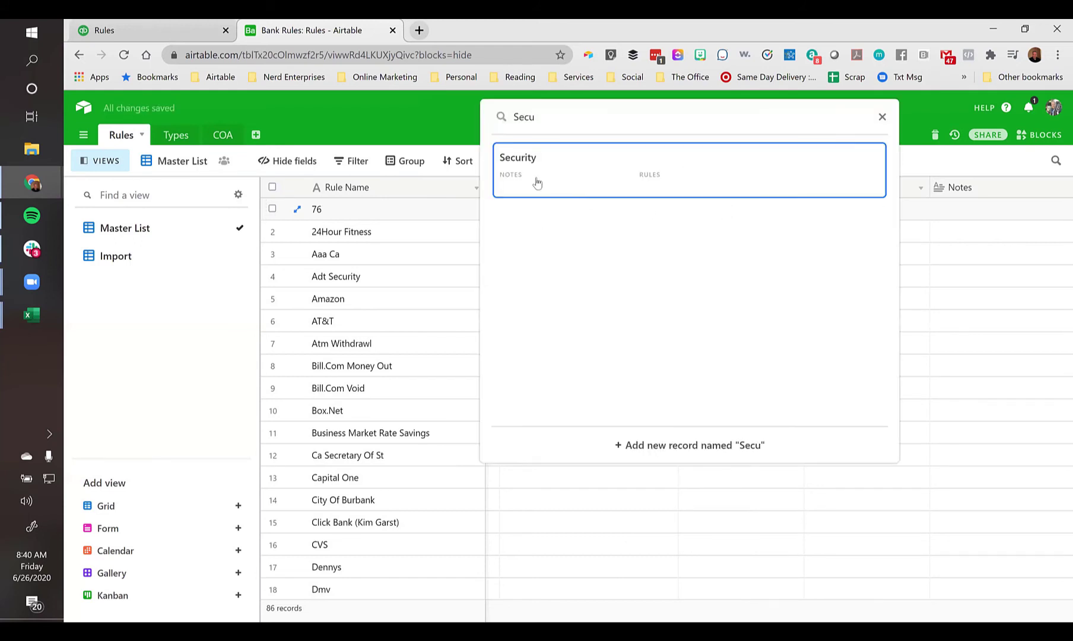
key(Return)
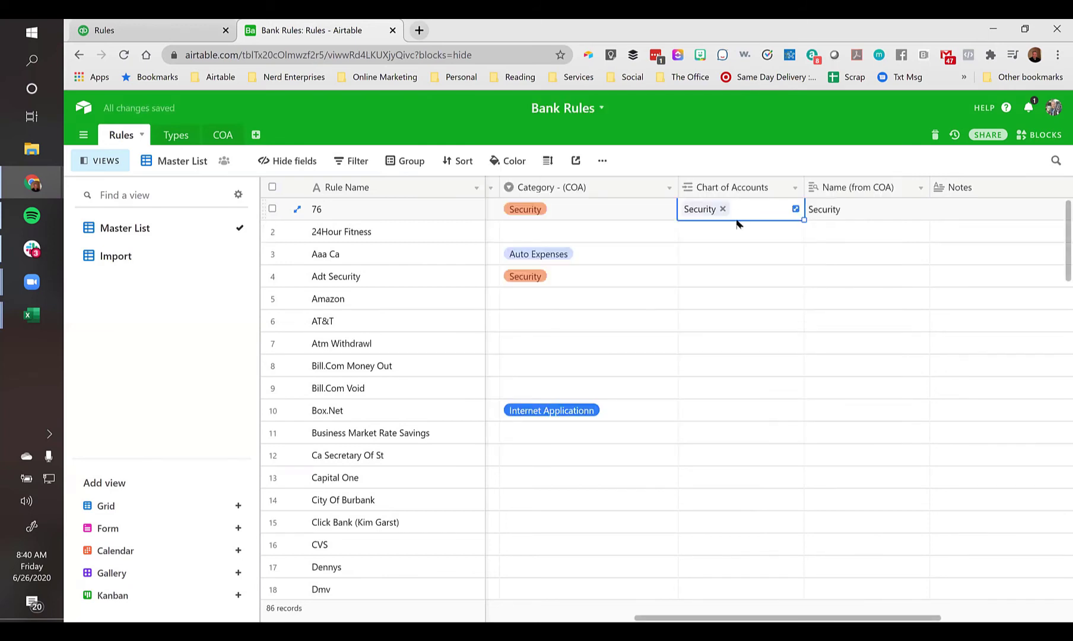
Check the linked rules in the COA table and return to the Aaa Ca record's Chart of Accounts field in Rules
click(221, 135)
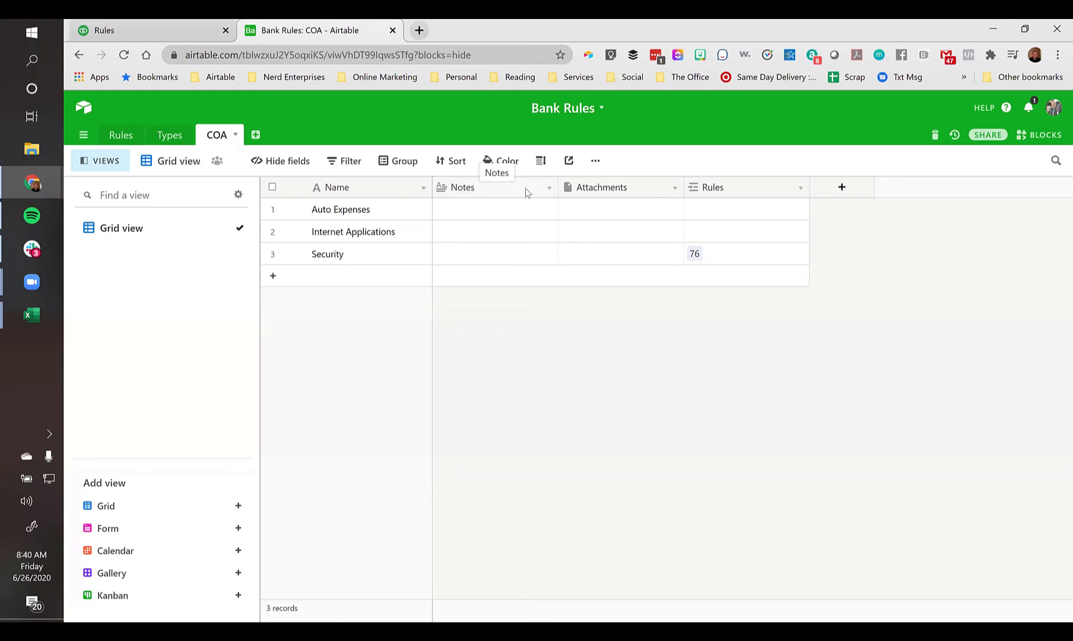
click(125, 140)
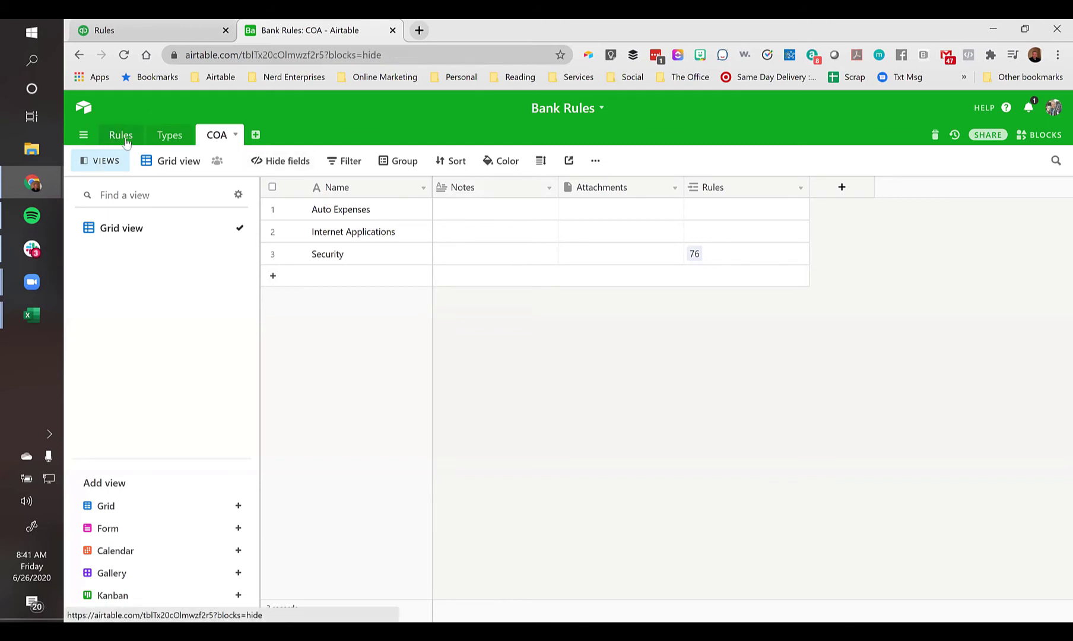
click(722, 235)
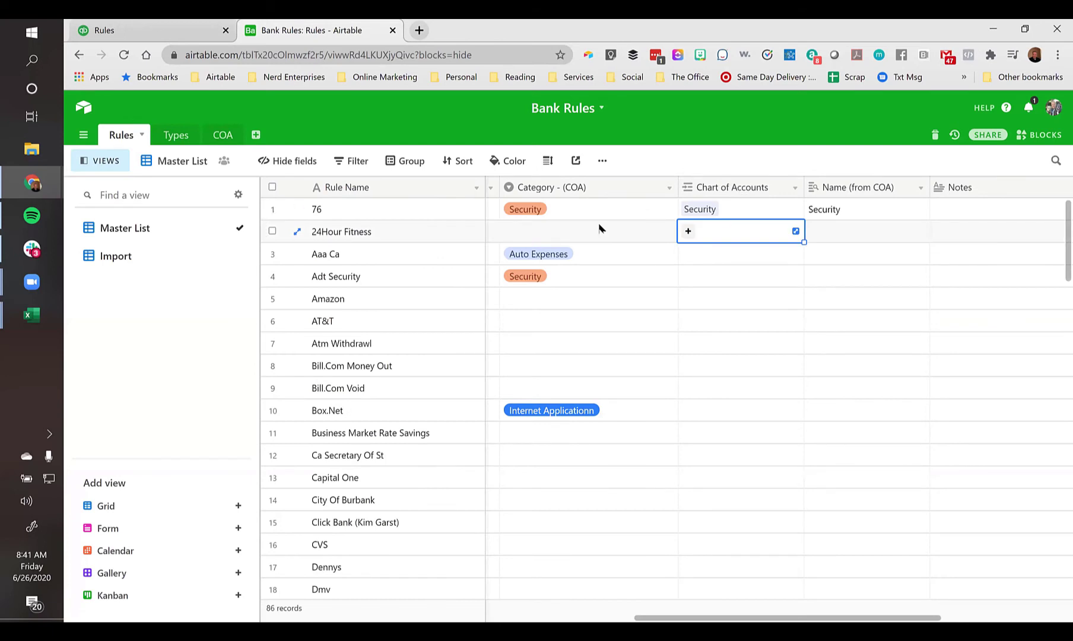
click(732, 257)
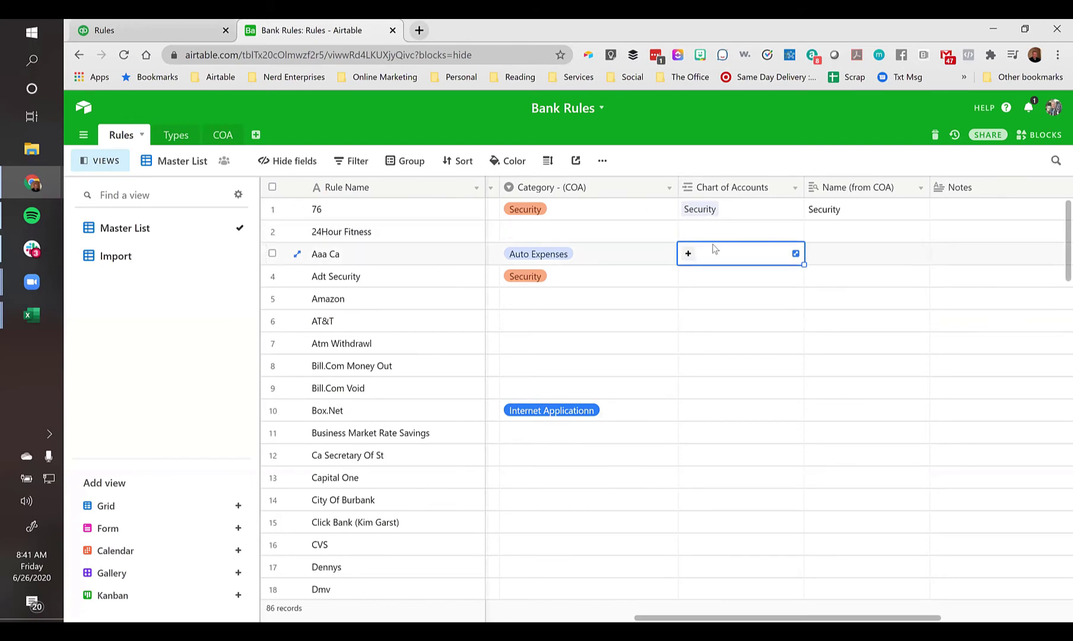
Compare the Aaa Ca record's Rule Outputs text with its industry and COA category fields
key(Left)
key(Left)
key(Left)
key(Left)
key(Left)
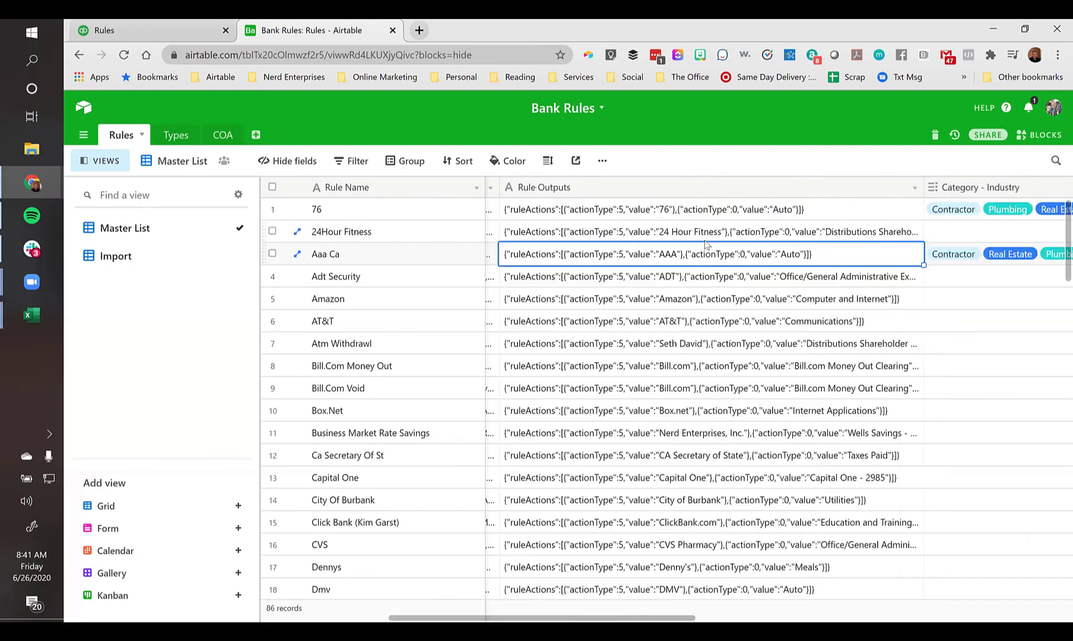
key(Right)
key(Right)
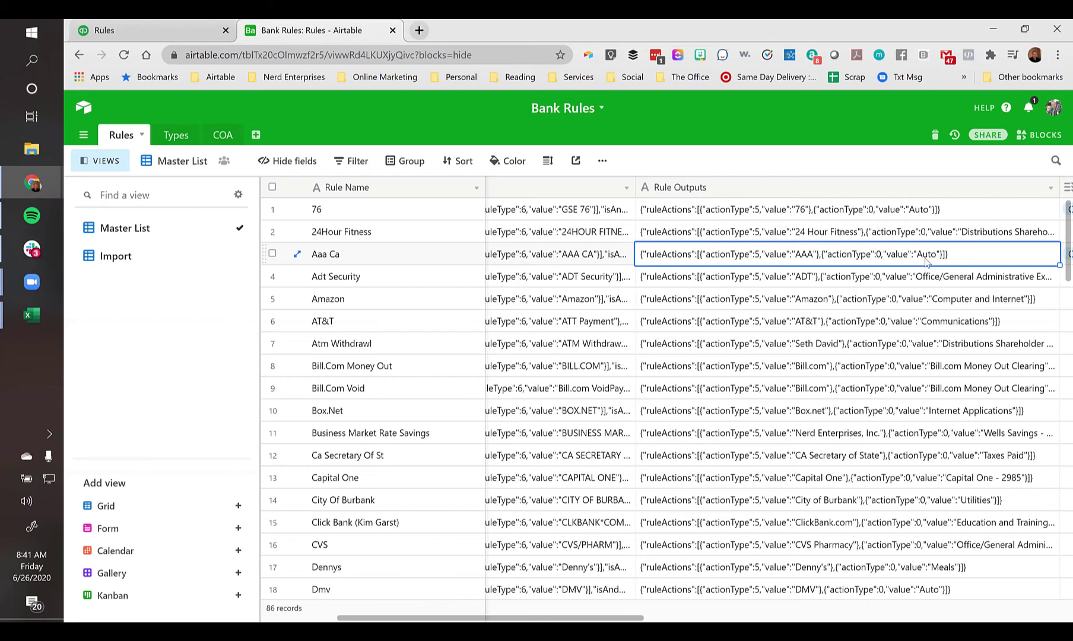
key(Right)
key(Right)
key(Right)
key(Left)
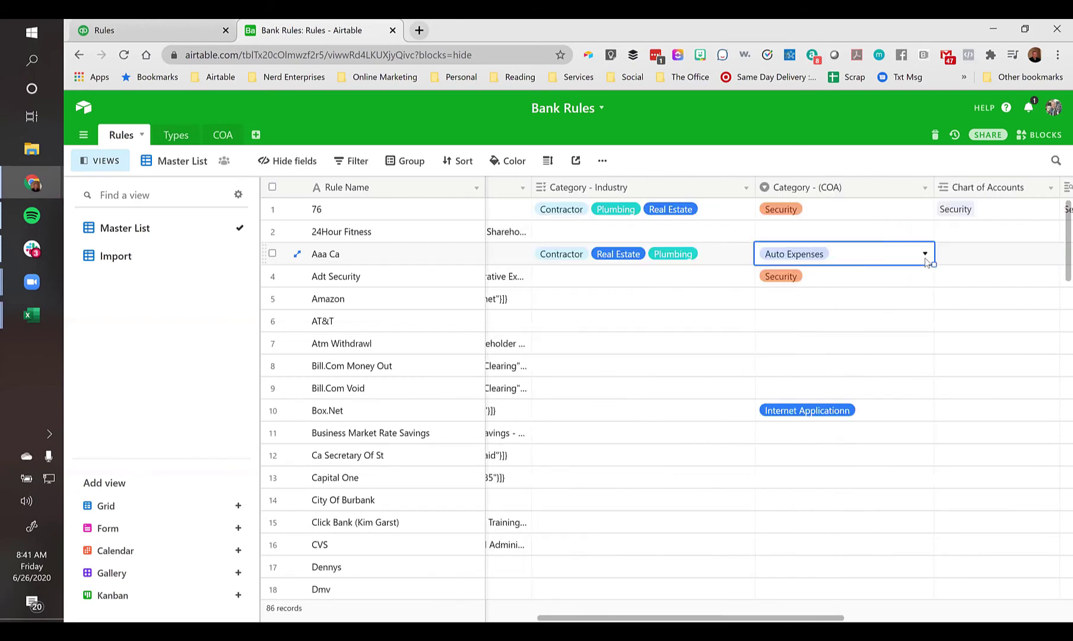
key(Left)
key(Left)
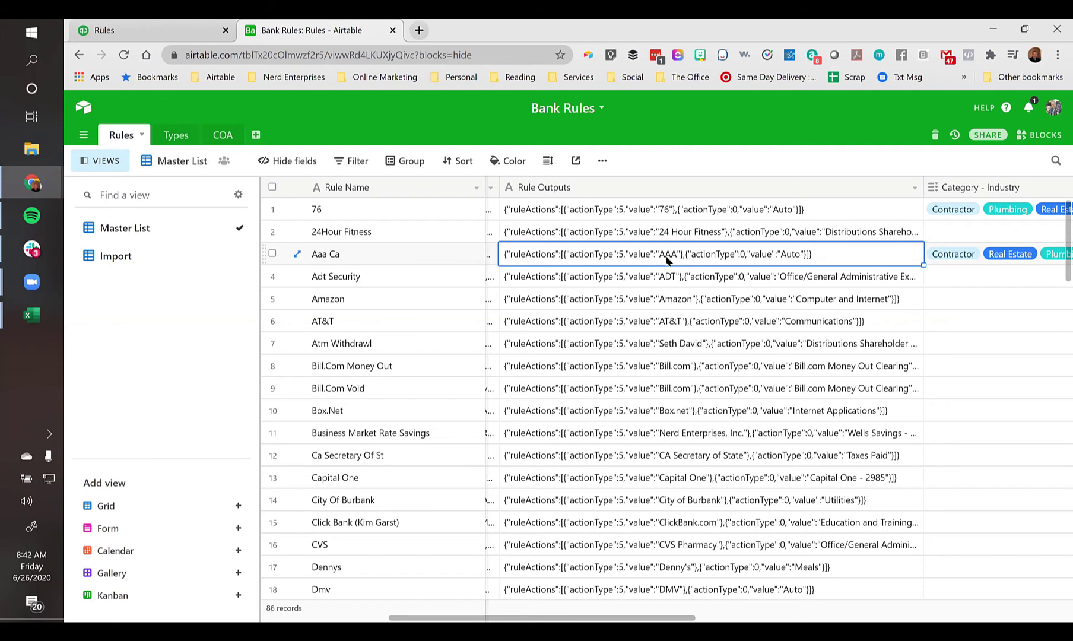
Examine the AAA and Auto values inside the Aaa Ca record's Rule Outputs text without changing them
double_click(665, 258)
drag(659, 254, 677, 254)
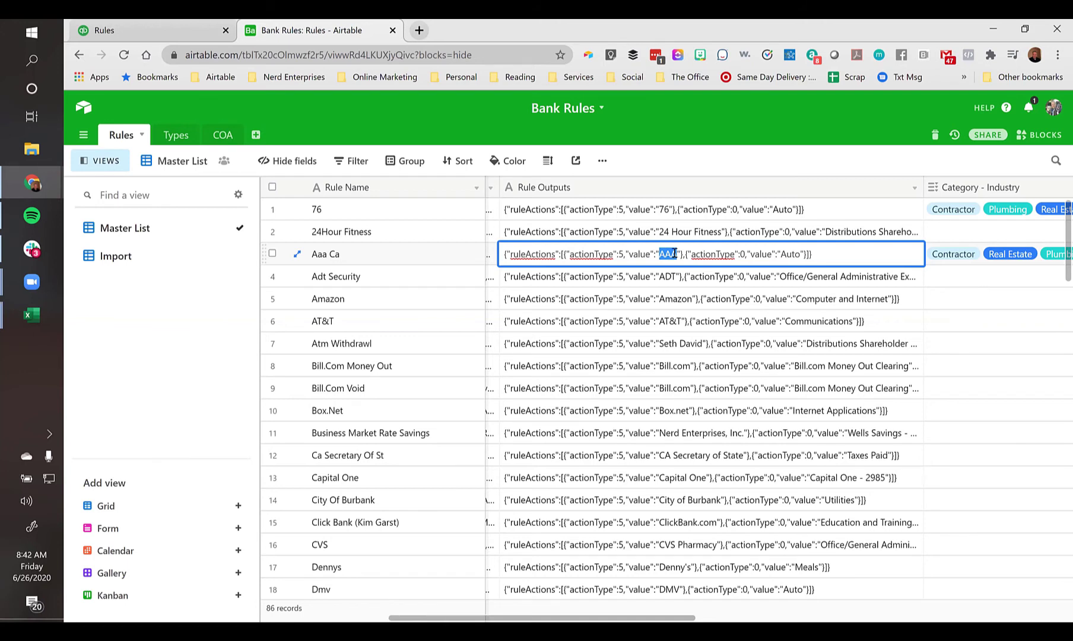
key(Escape)
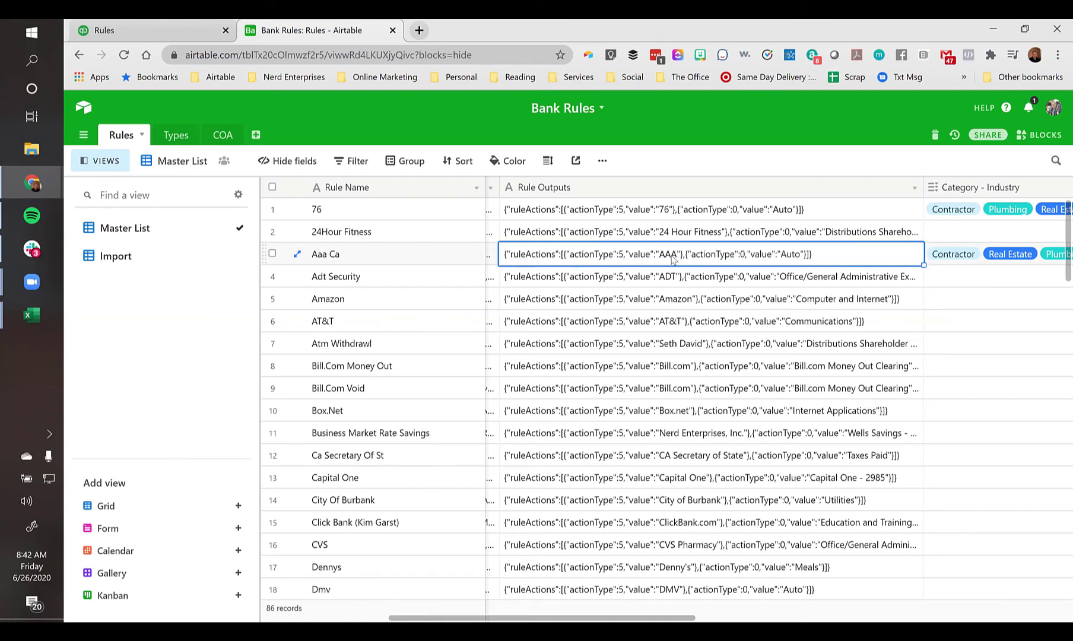
double_click(796, 255)
drag(780, 254, 798, 256)
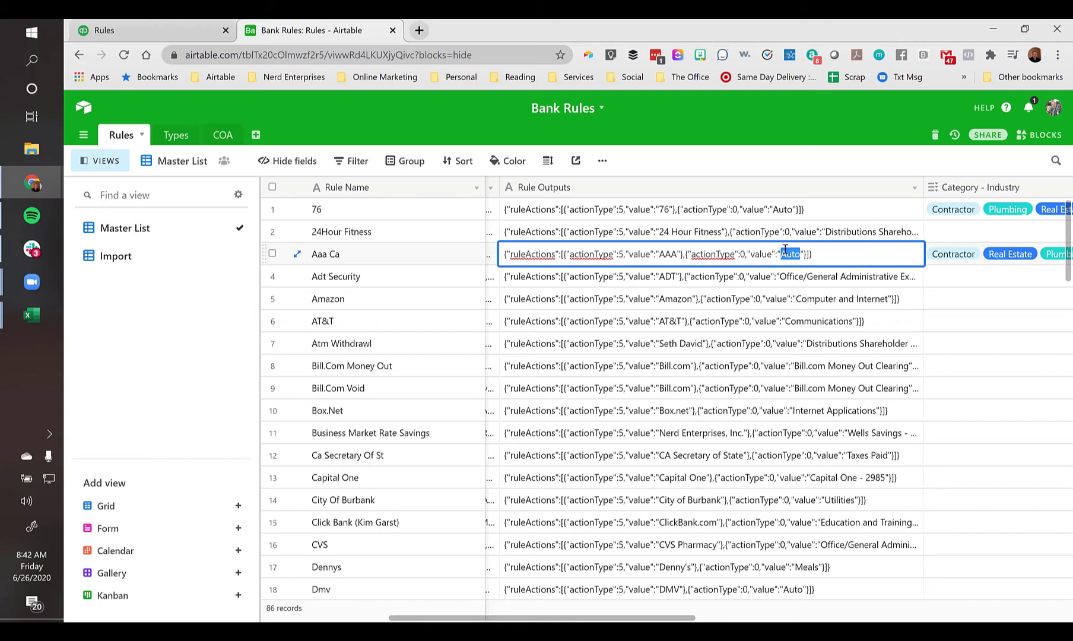
key(Escape)
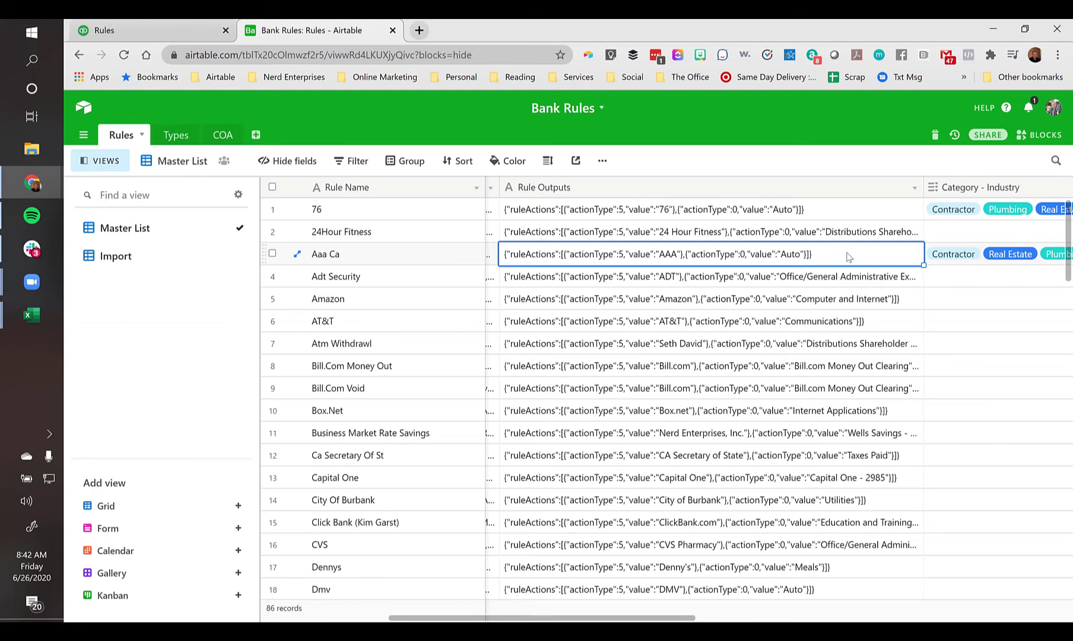
Insert a new field directly before Notes in the Rules table
key(Tab)
key(Tab)
key(Tab)
key(Tab)
key(Tab)
key(Tab)
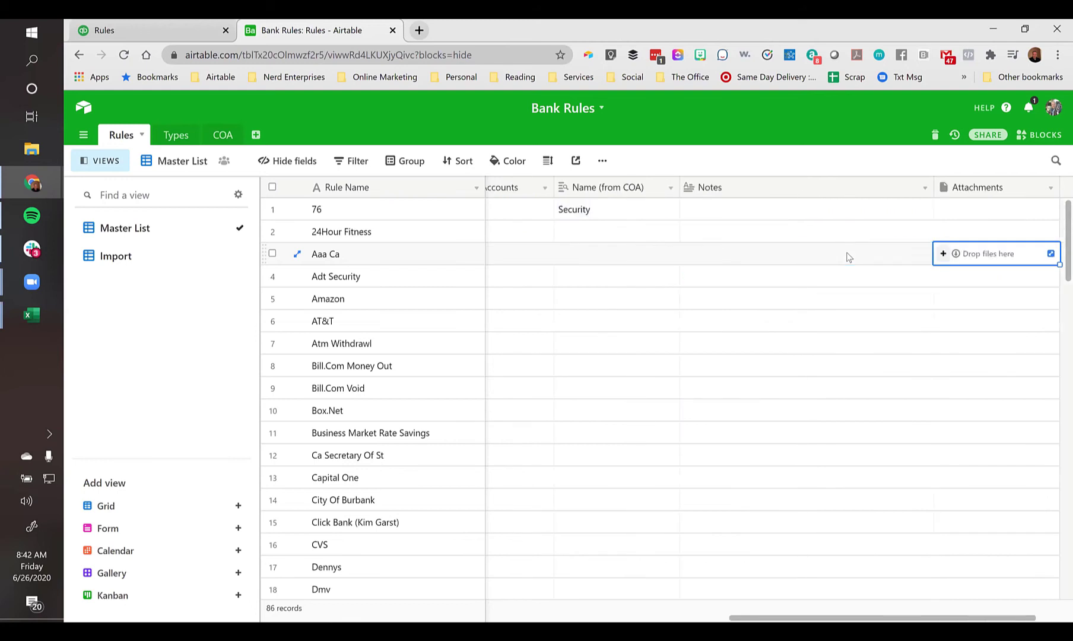
right_click(788, 188)
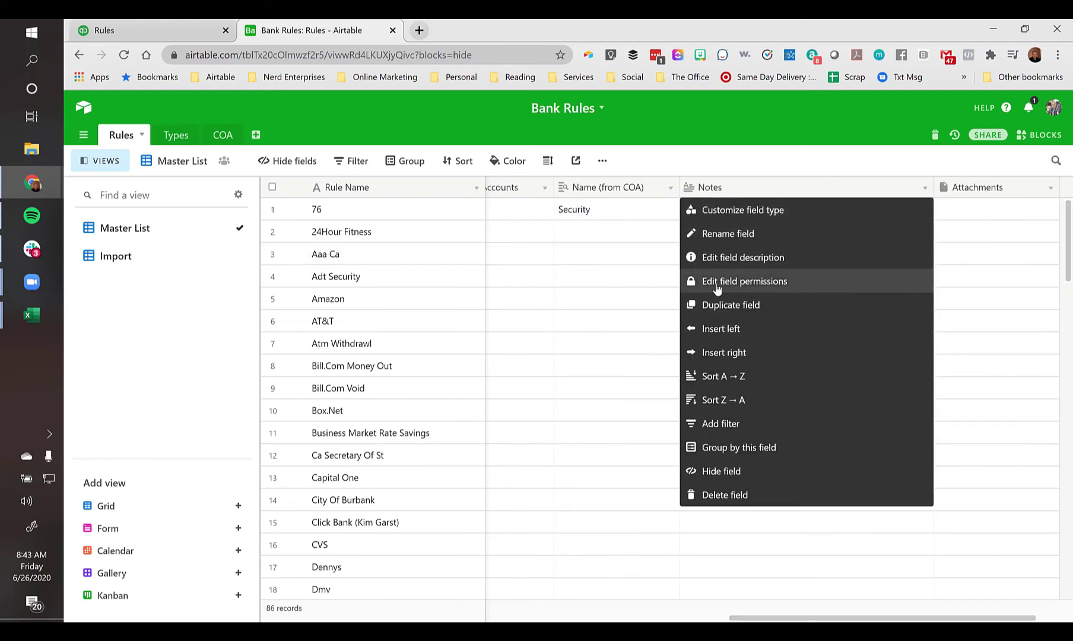
click(722, 329)
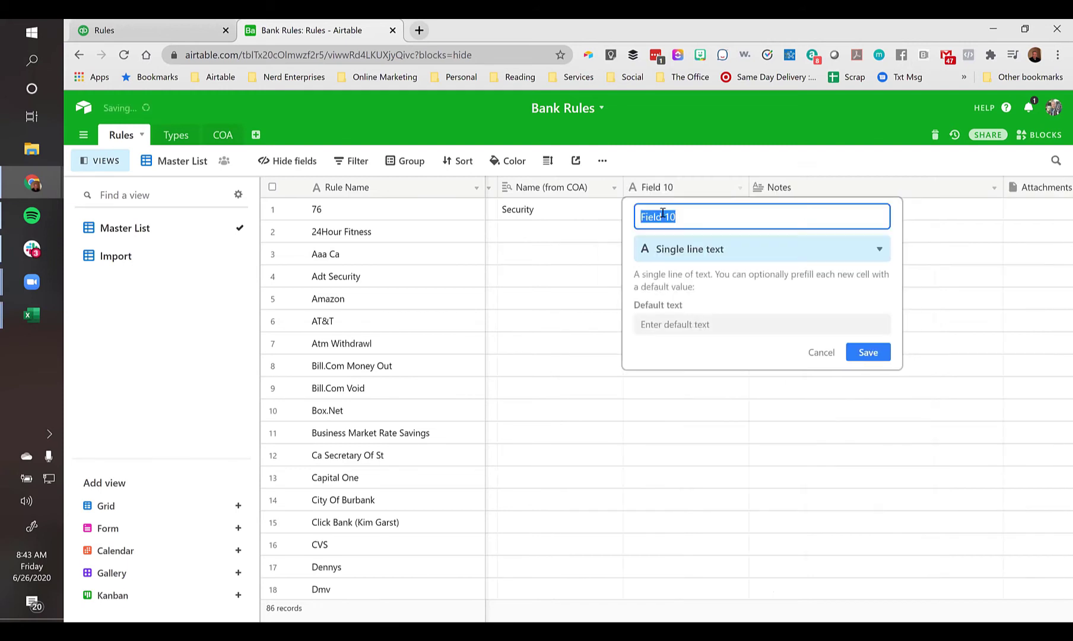
Set the new field's type to Formula and name it New Output
click(672, 251)
text(form)
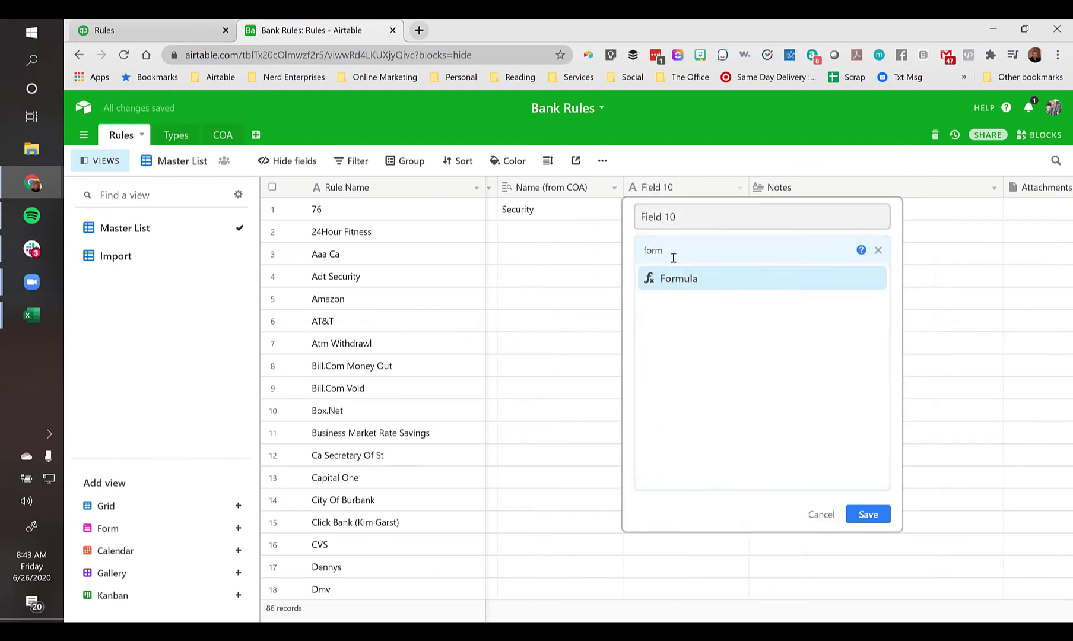
click(674, 280)
click(678, 216)
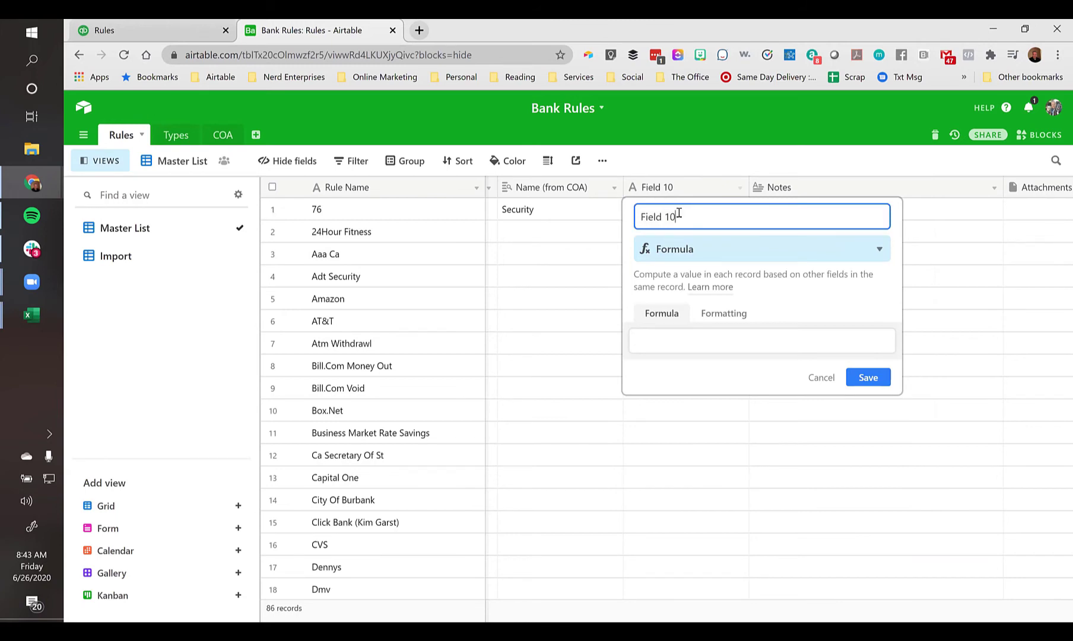
key(ctrl+a)
text(New Output)
Start the New Output formula with a CONCATENATE function whose first argument is the text "rule text stuff"
click(685, 343)
text(conc)
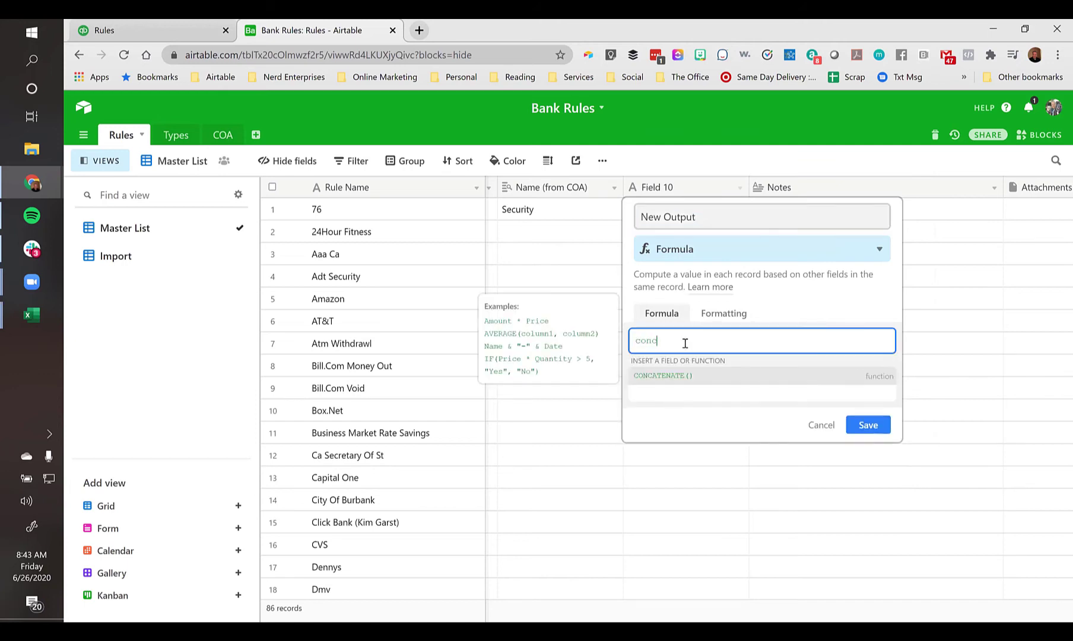
click(683, 380)
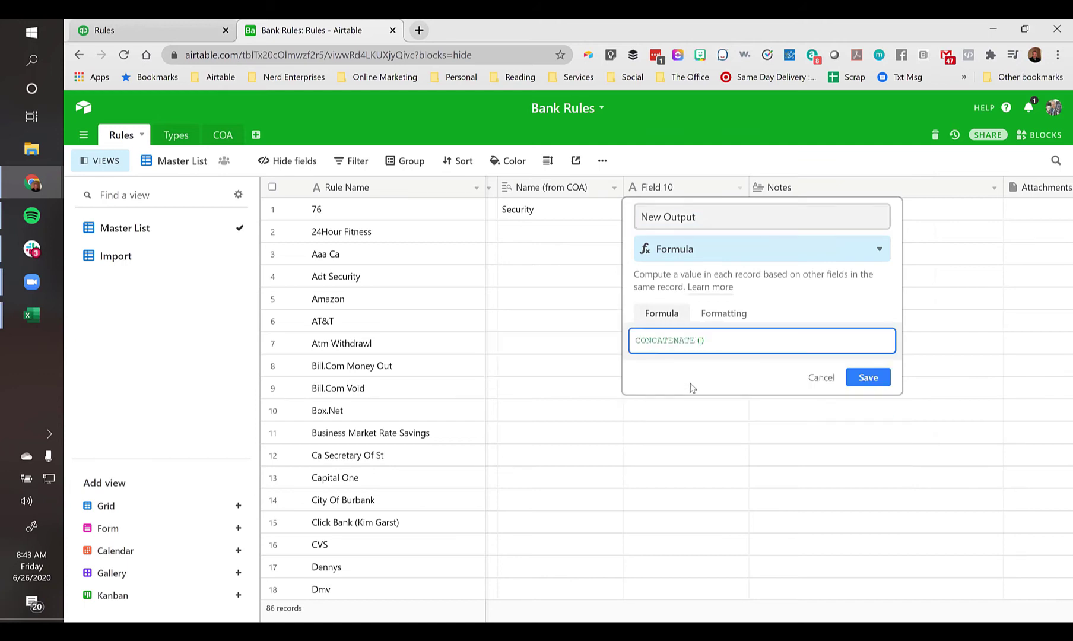
click(701, 340)
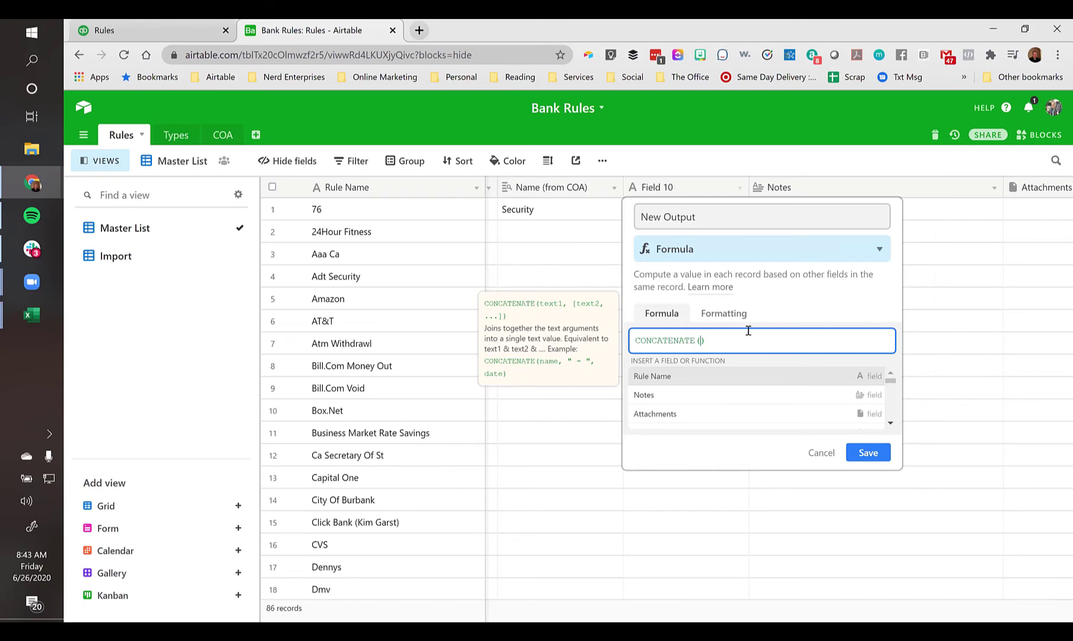
text(")
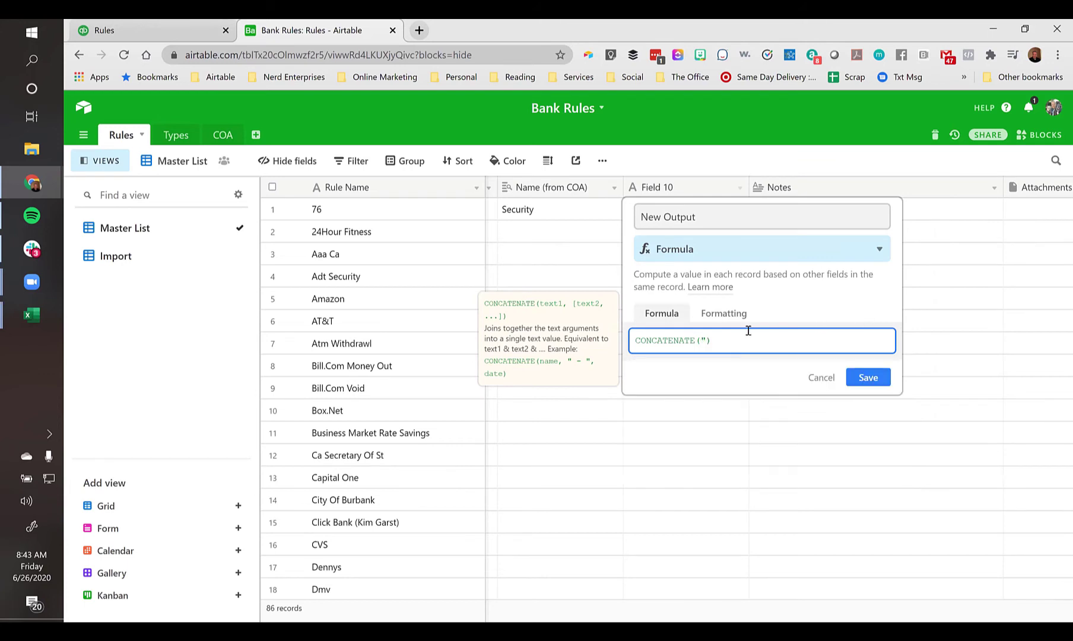
text(rule text stuff",)
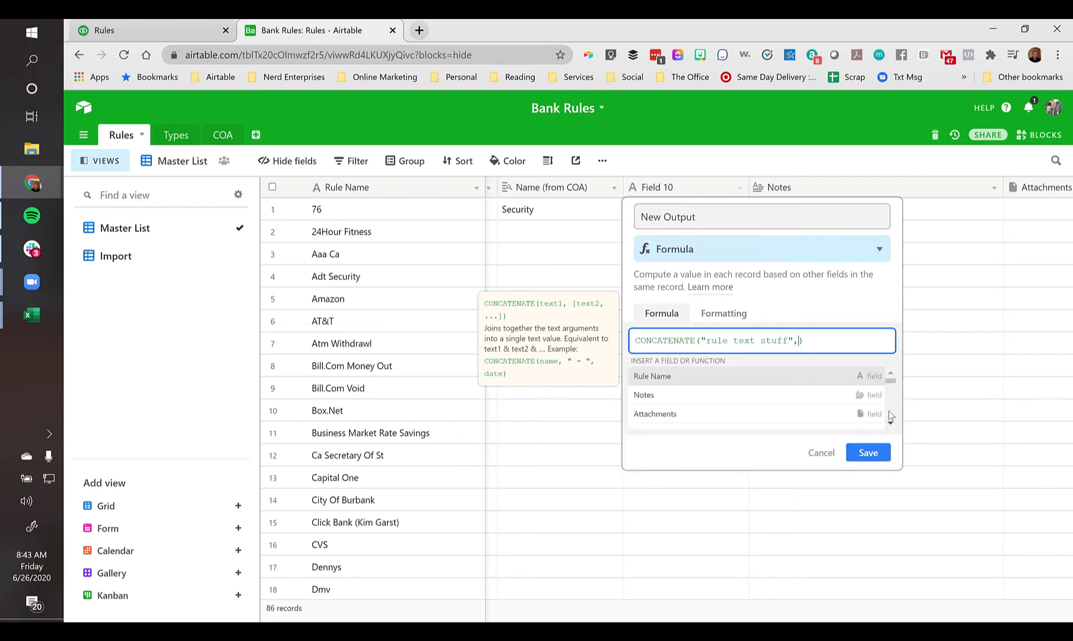
Add the Category - (COA) field and the text "more rule texty stuff" as the next arguments of the New Output formula
scroll(889, 416, down, 1)
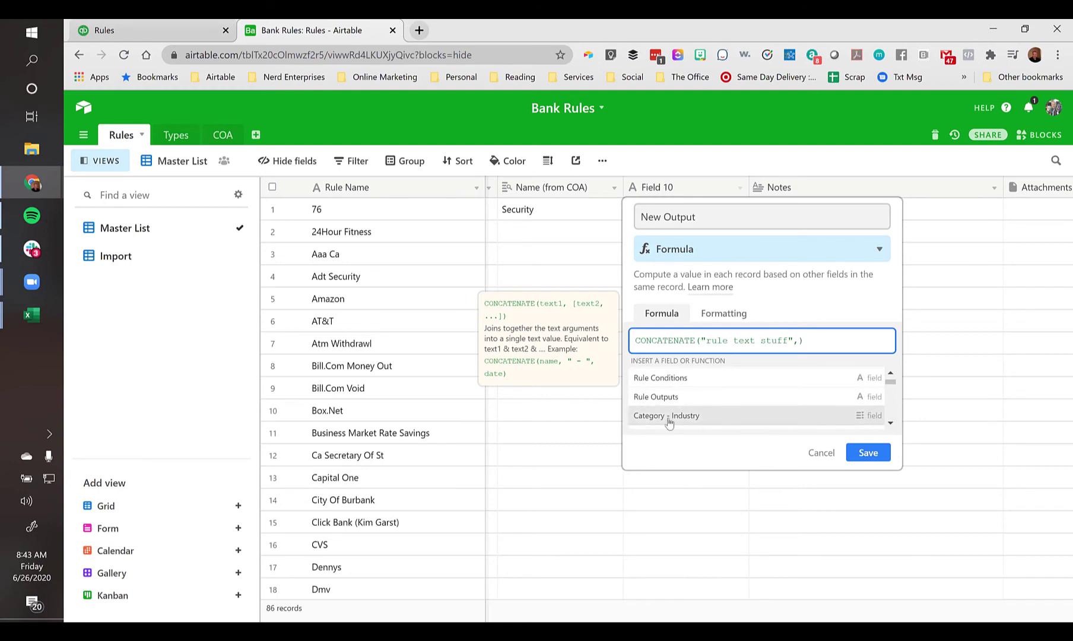
click(891, 422)
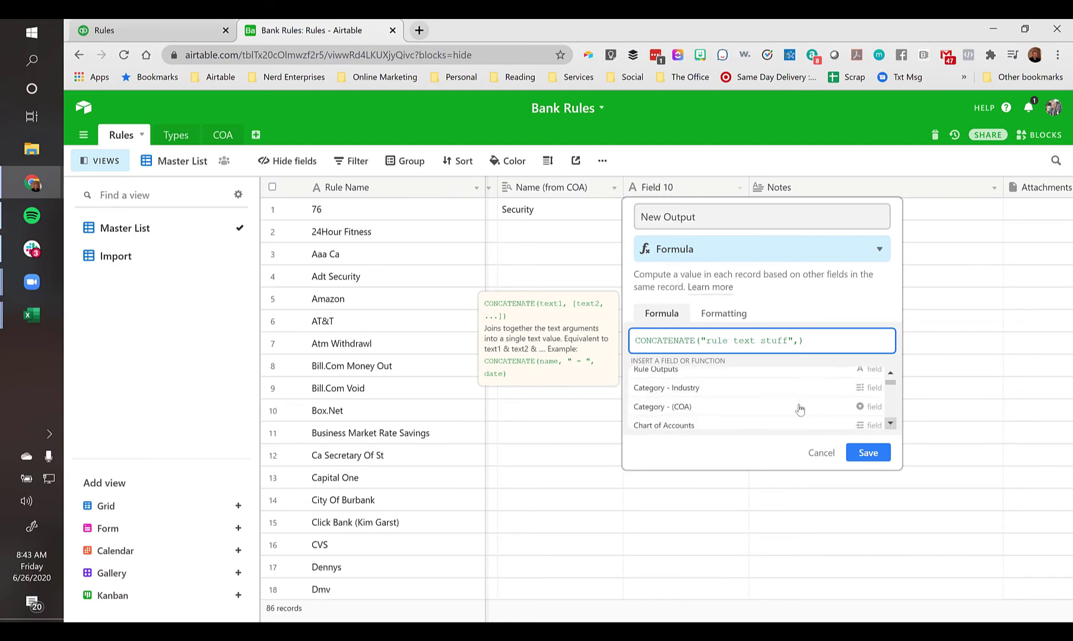
click(698, 407)
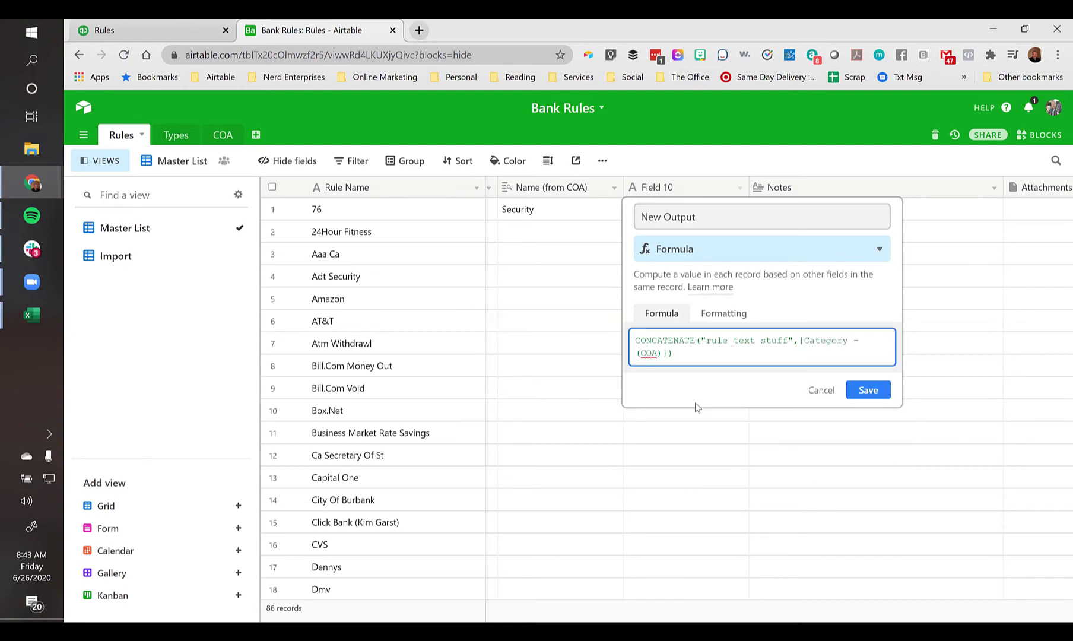
text(,")
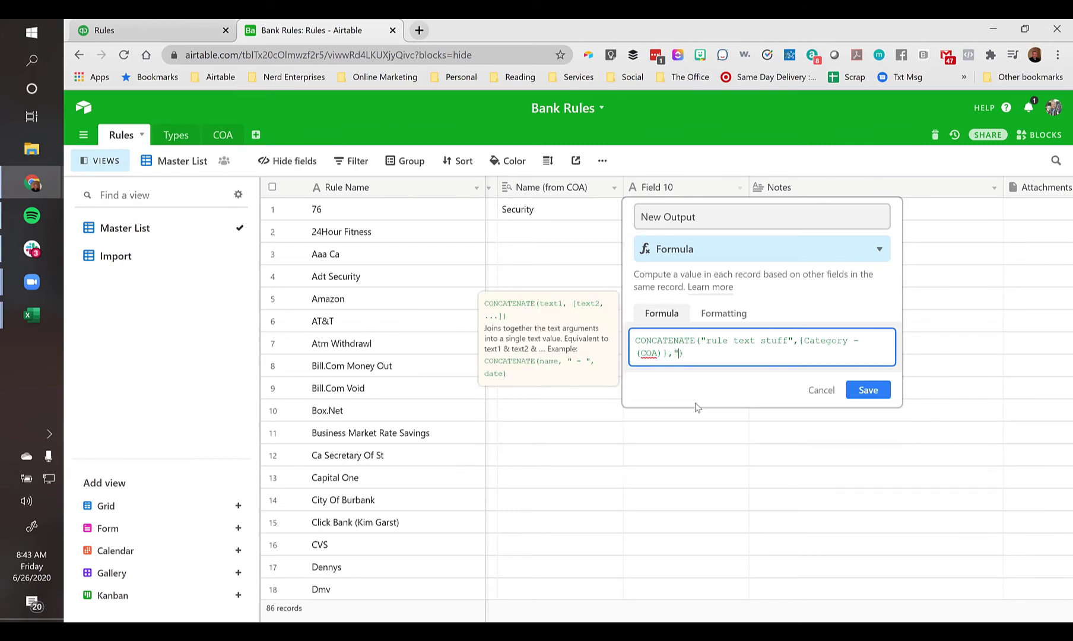
text(more rule texty stuff",)
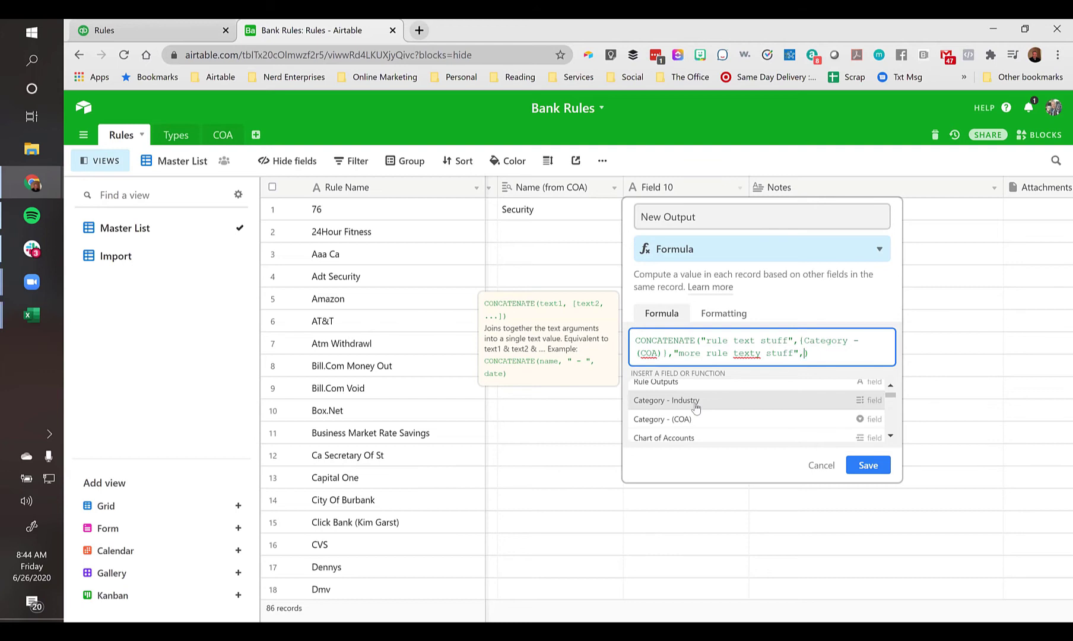
Try to save the New Output formula with an extra quotation mark after "more rule texty stuff", and remove that extra mark
click(799, 353)
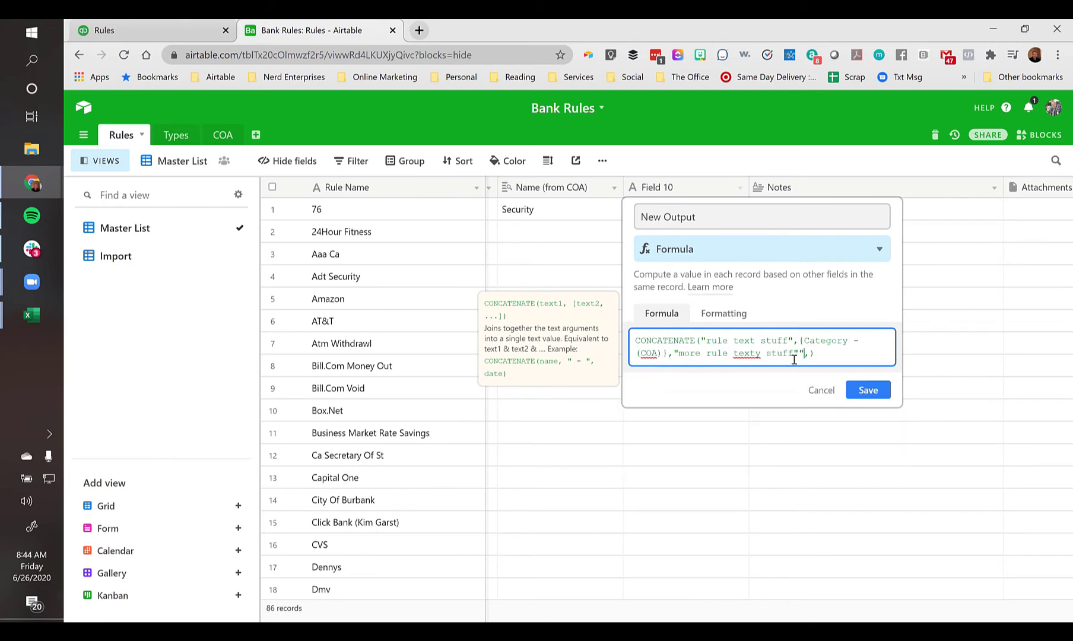
text(")
click(873, 394)
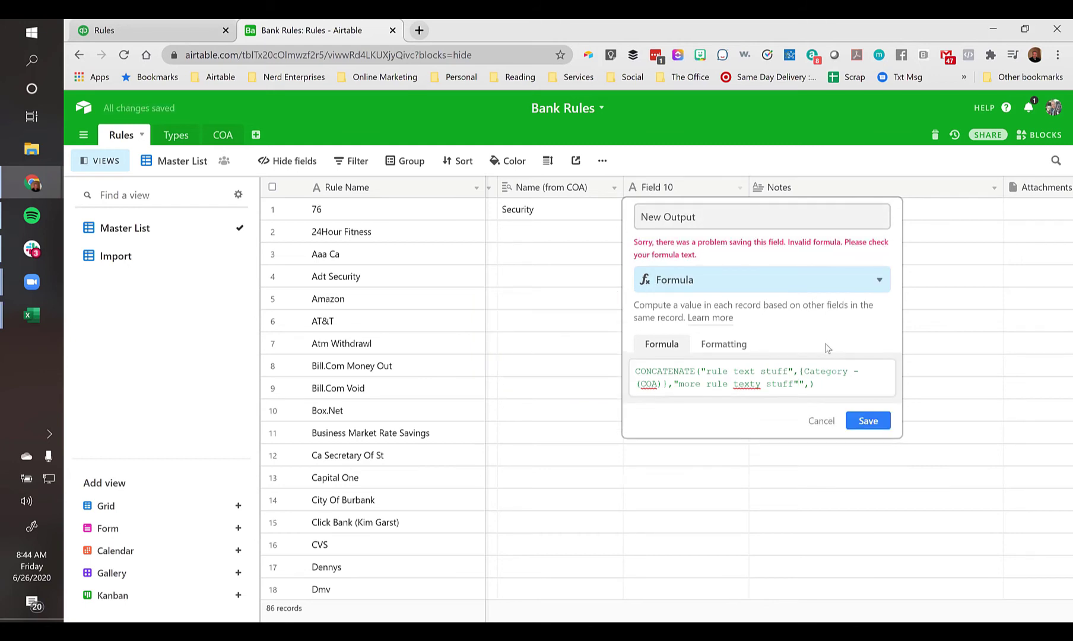
click(792, 384)
drag(793, 384, 797, 384)
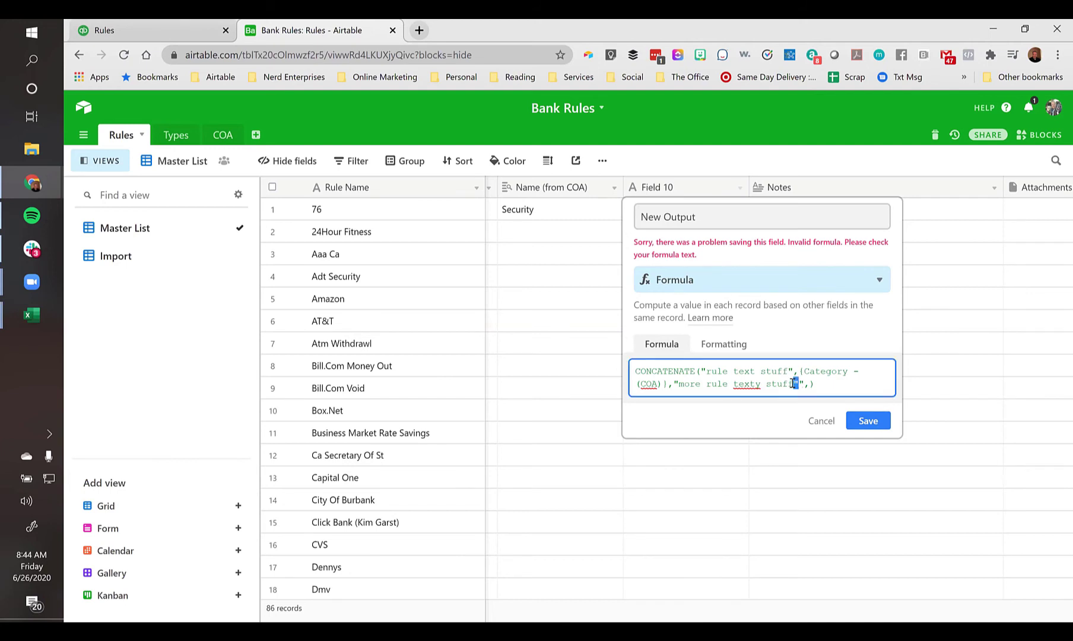
text(f)
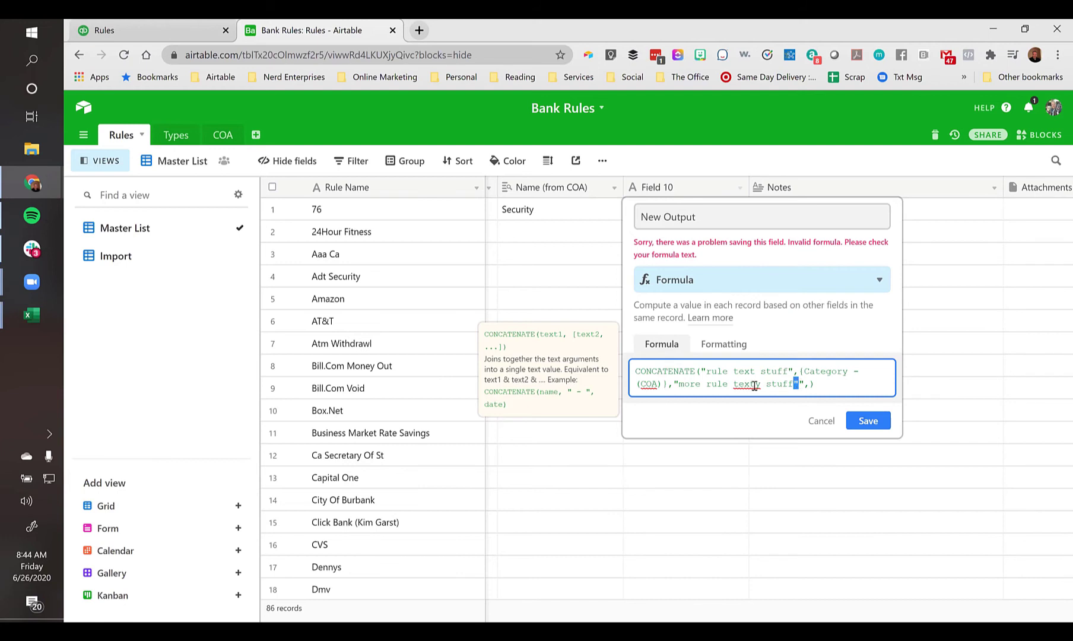
key(BackSpace)
click(874, 422)
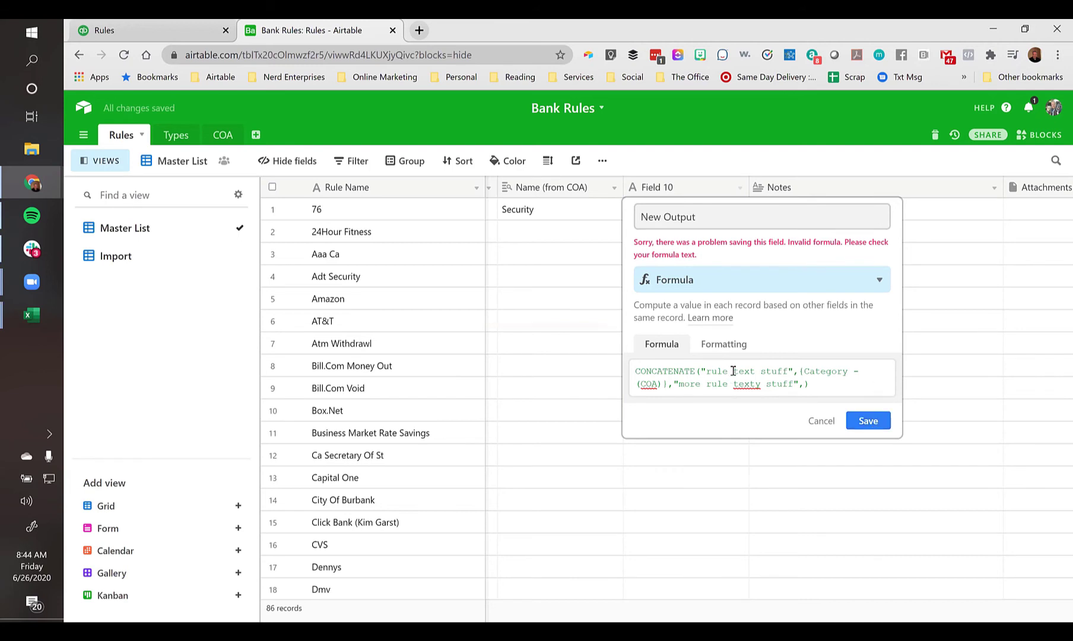
Remove the trailing comma from the New Output formula, keep a single closing quotation mark, and save the field
click(805, 384)
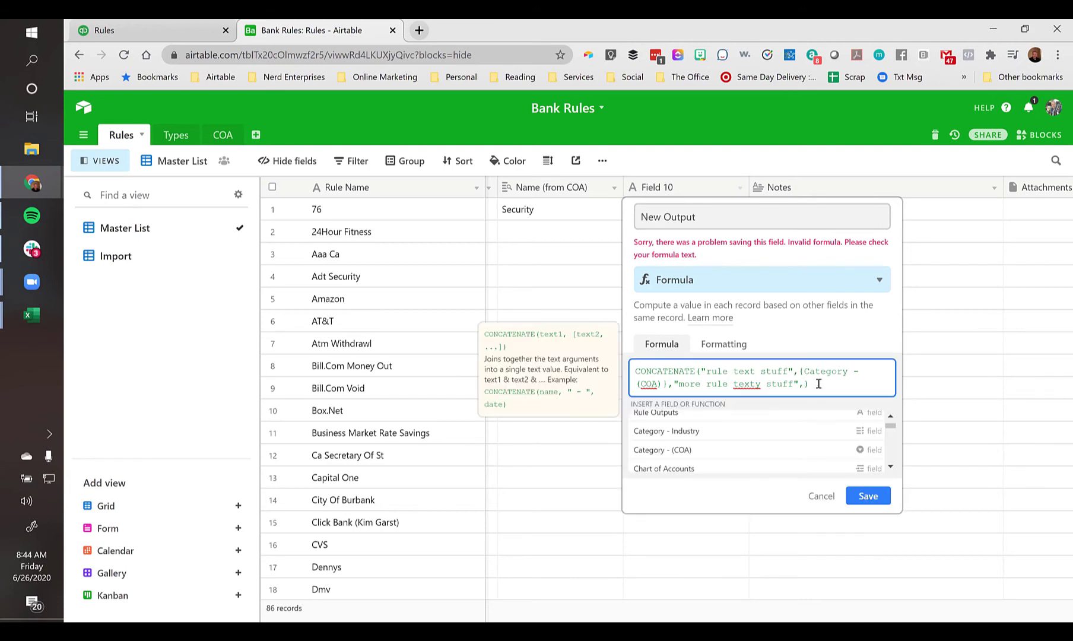
key(BackSpace)
text(")
click(862, 498)
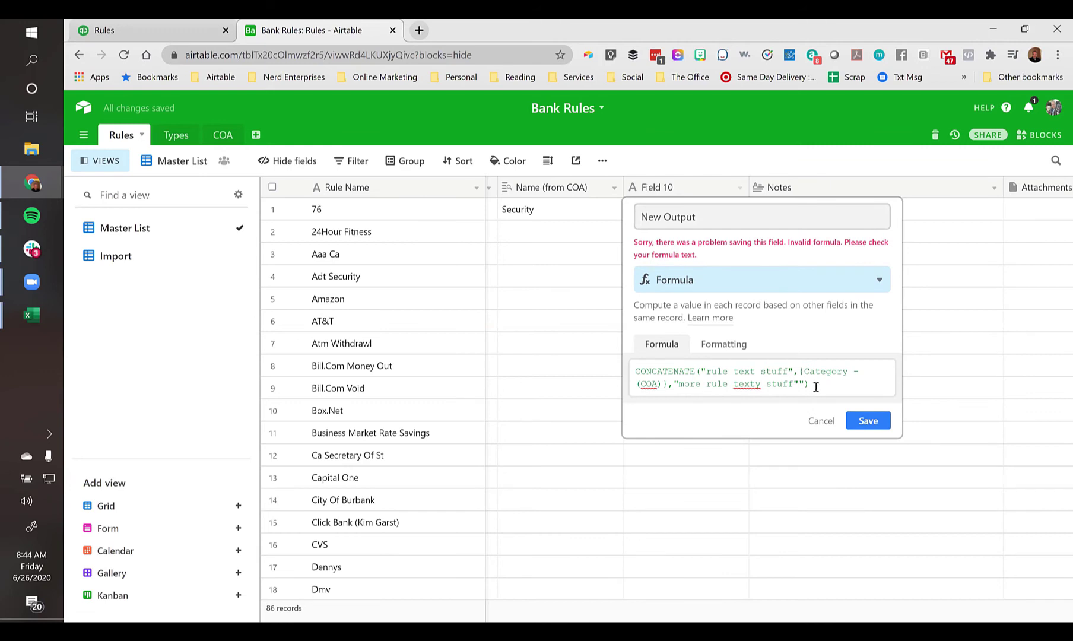
click(803, 383)
key(BackSpace)
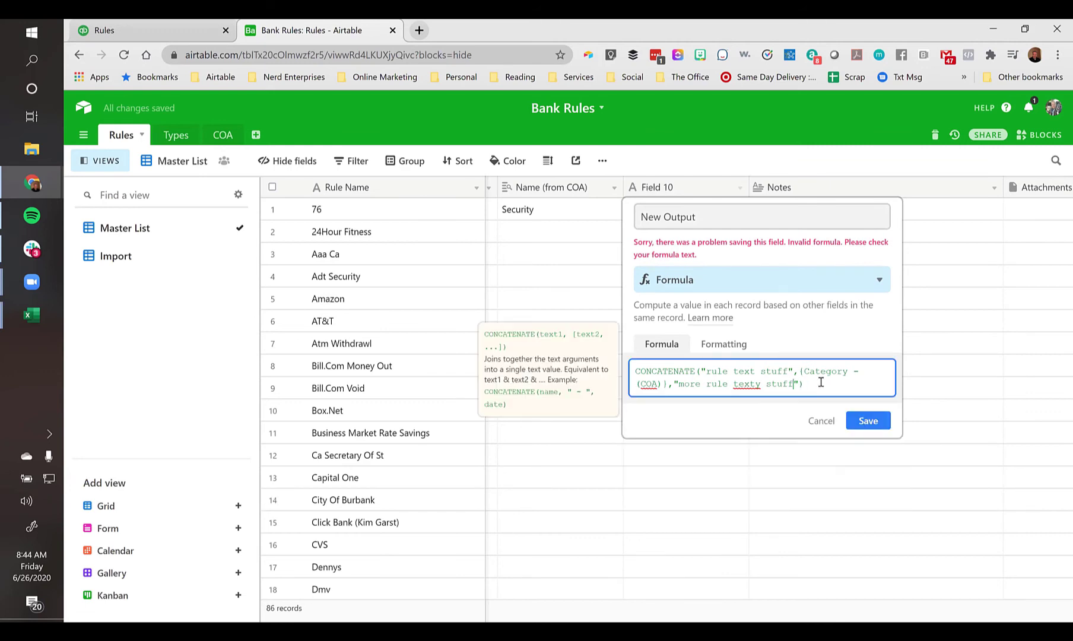
click(865, 423)
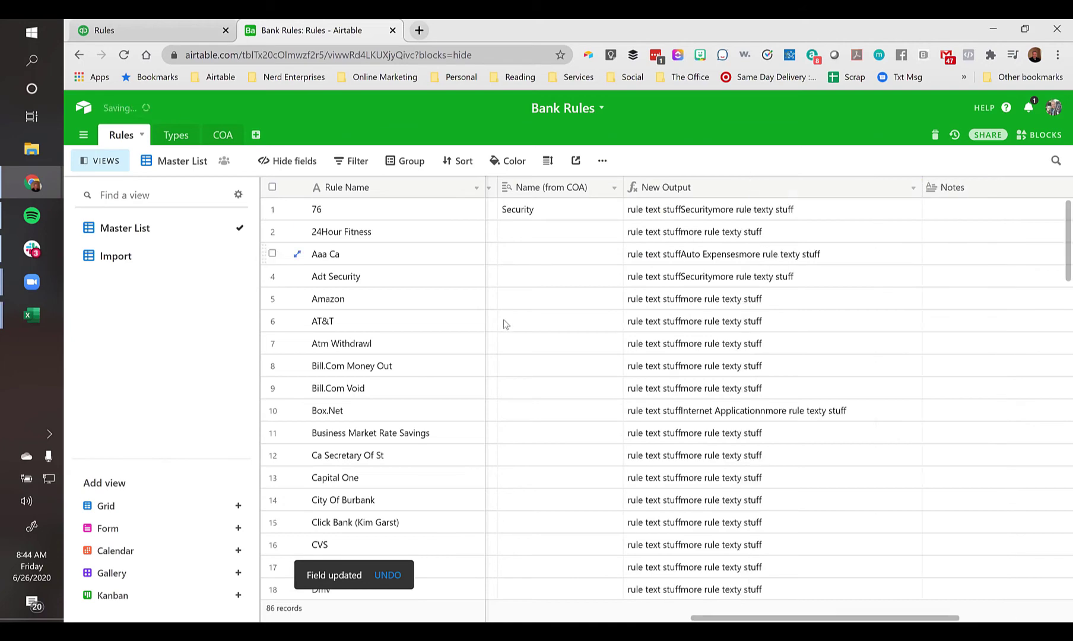
Examine the AT&T record's values from Rule Outputs through the category fields to New Output
click(599, 321)
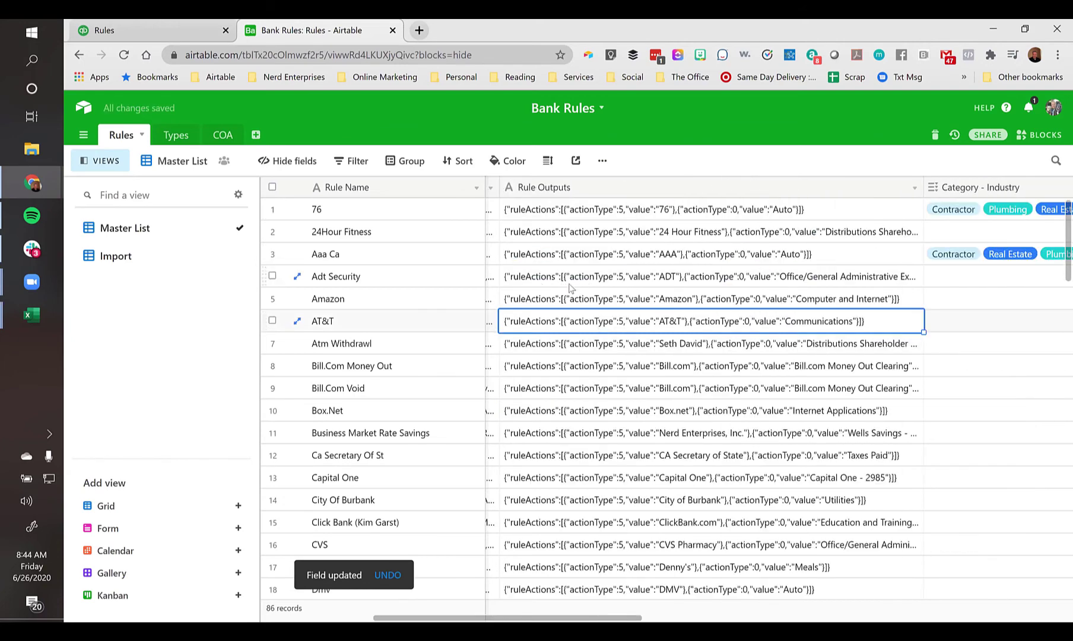
key(Right)
key(Right)
key(Right)
key(Right)
key(Right)
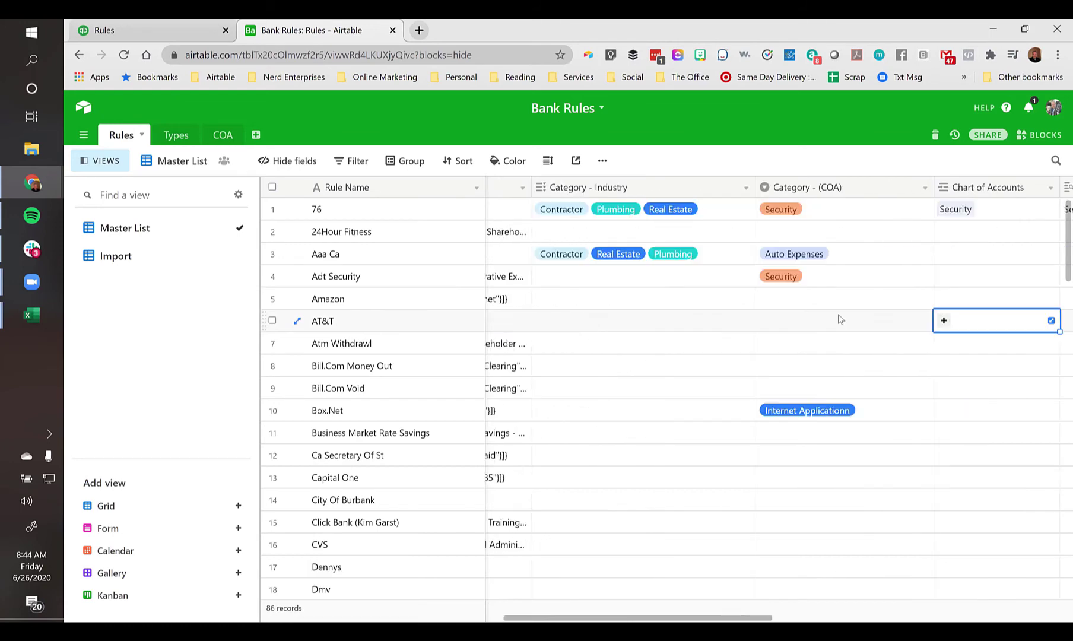
key(Right)
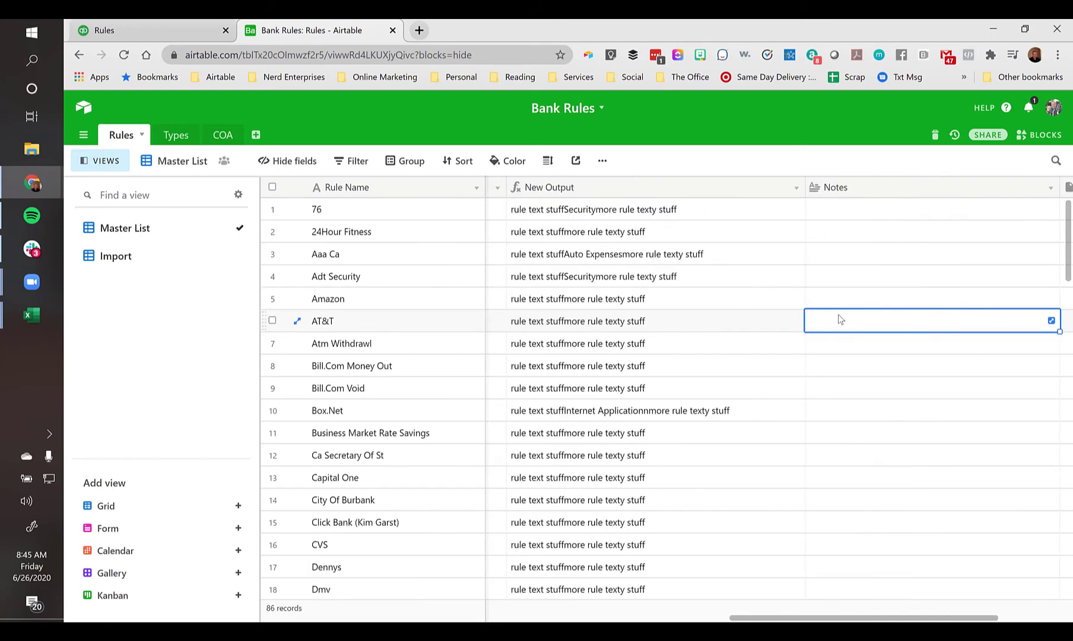
key(Left)
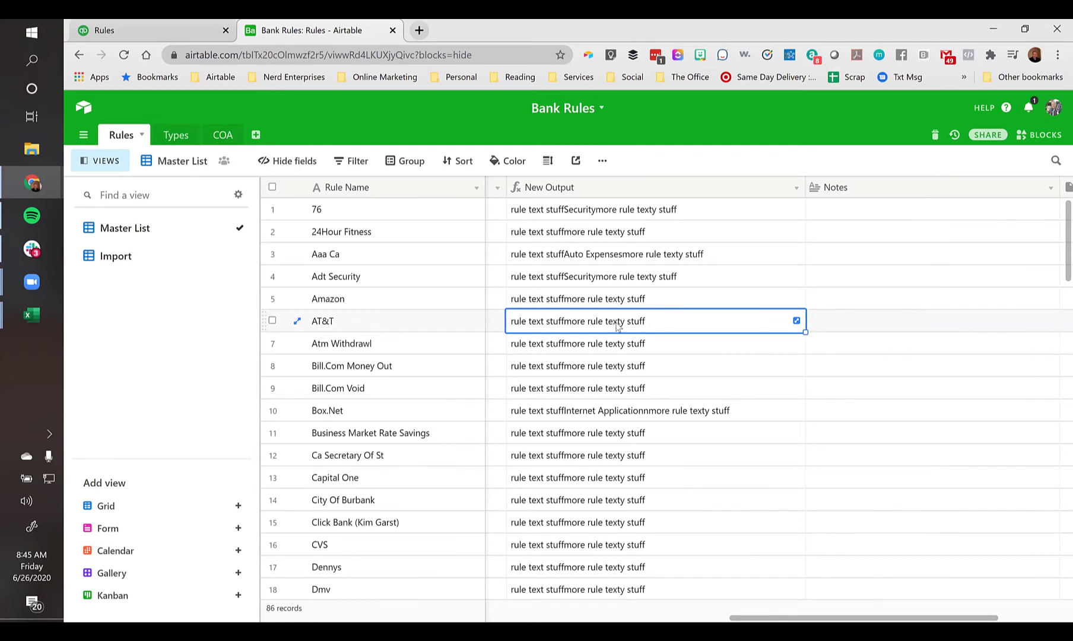
Set the AT&T record's Category - (COA) to Auto Expenses and check its New Output value
key(Left)
key(Left)
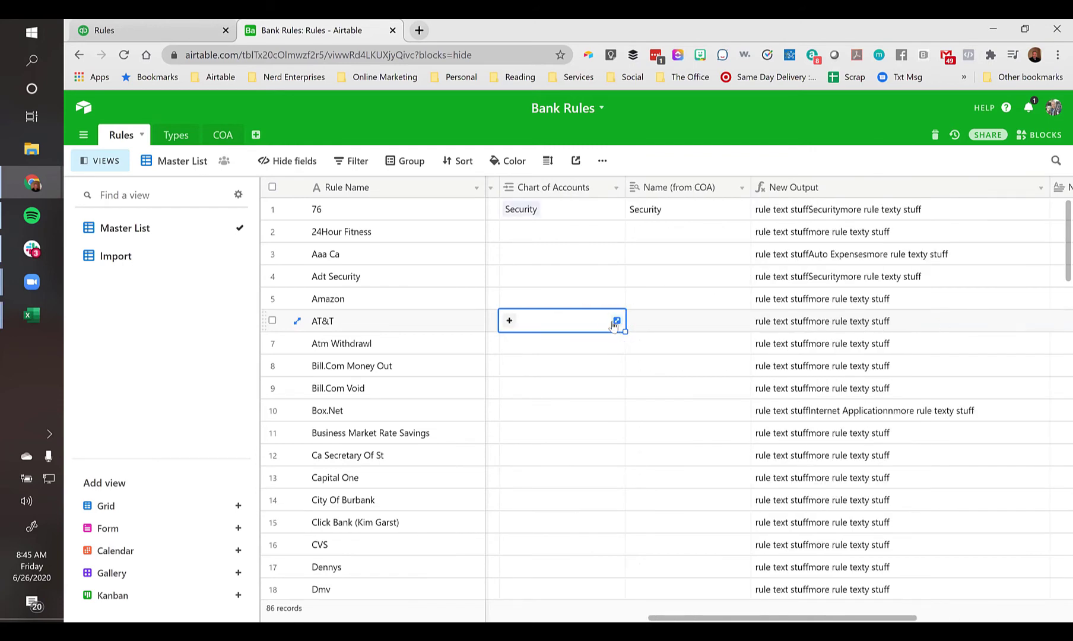
click(706, 322)
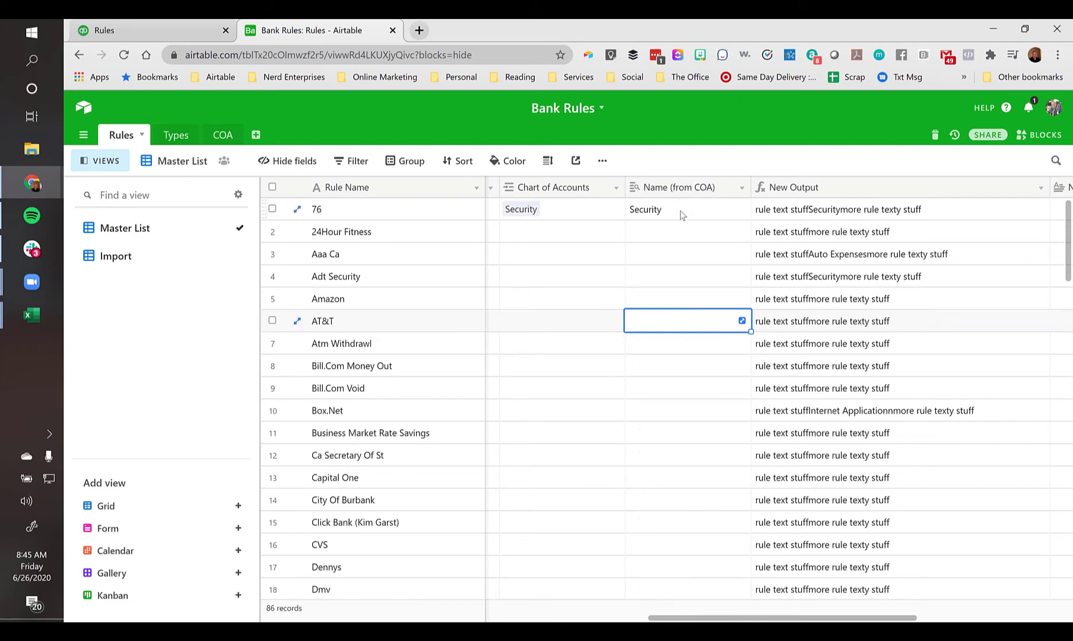
key(Left)
click(671, 322)
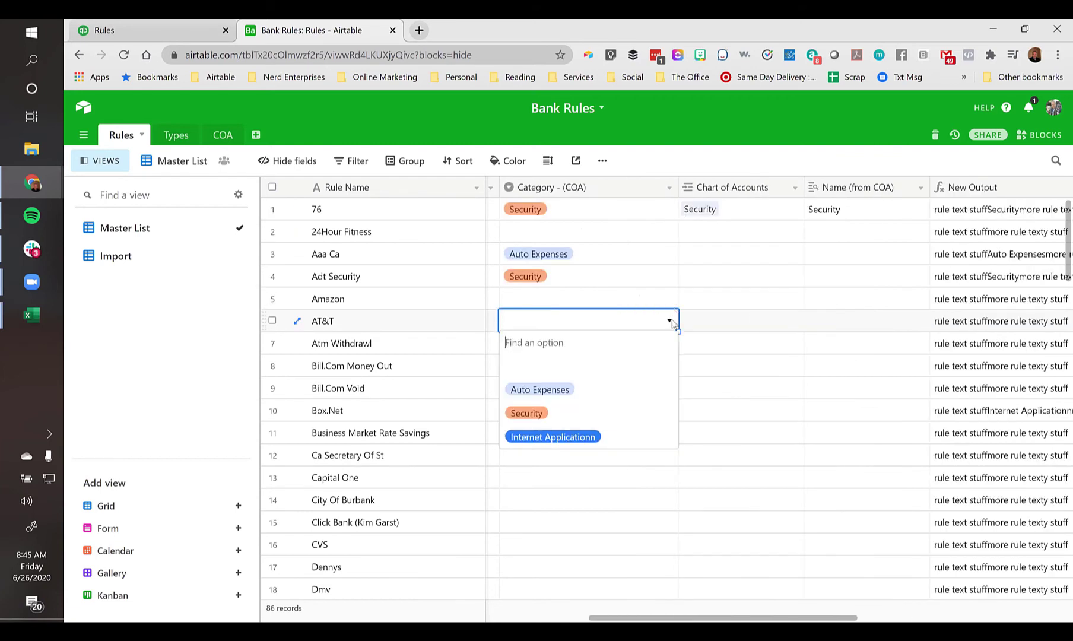
click(539, 390)
key(Right)
key(Right)
key(Right)
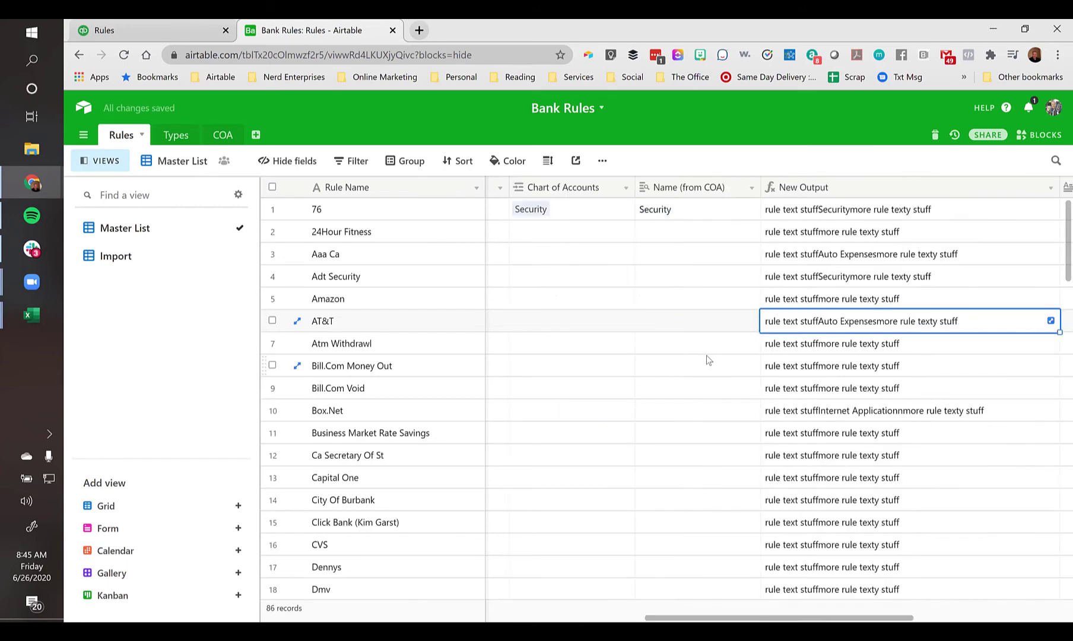
key(Right)
key(Left)
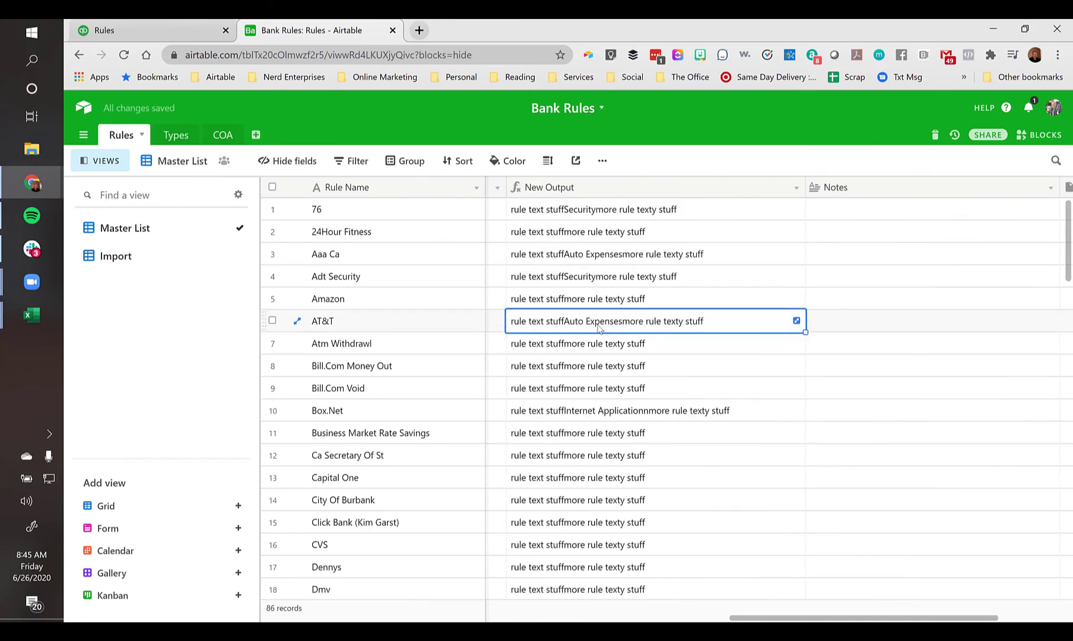
Try to save the New Output formula with extra quotation marks around "texty stuff" inside its last text argument
double_click(693, 193)
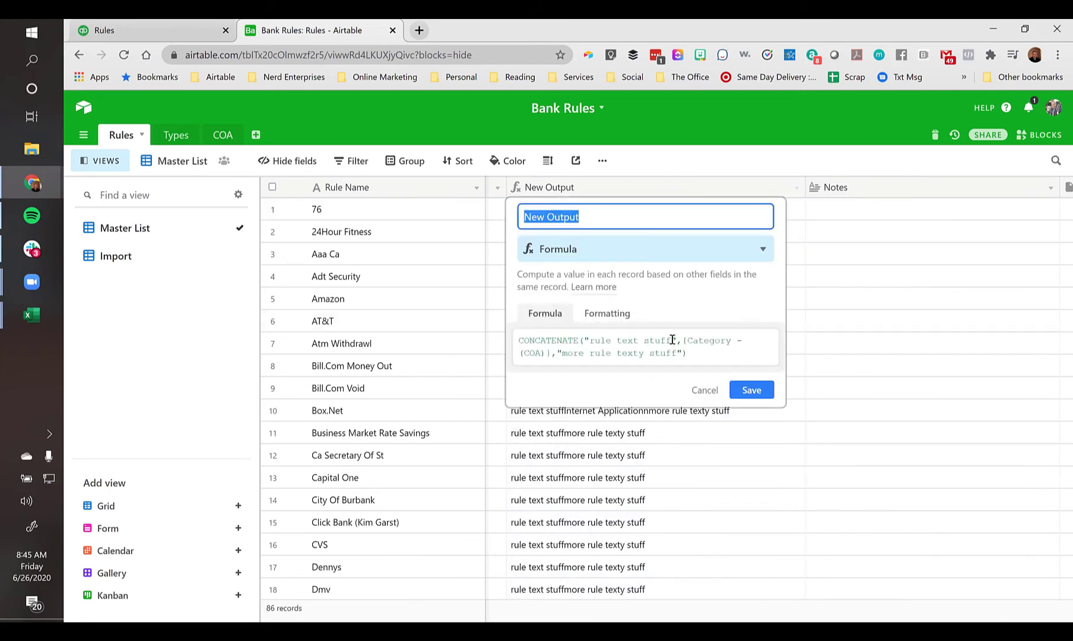
click(672, 340)
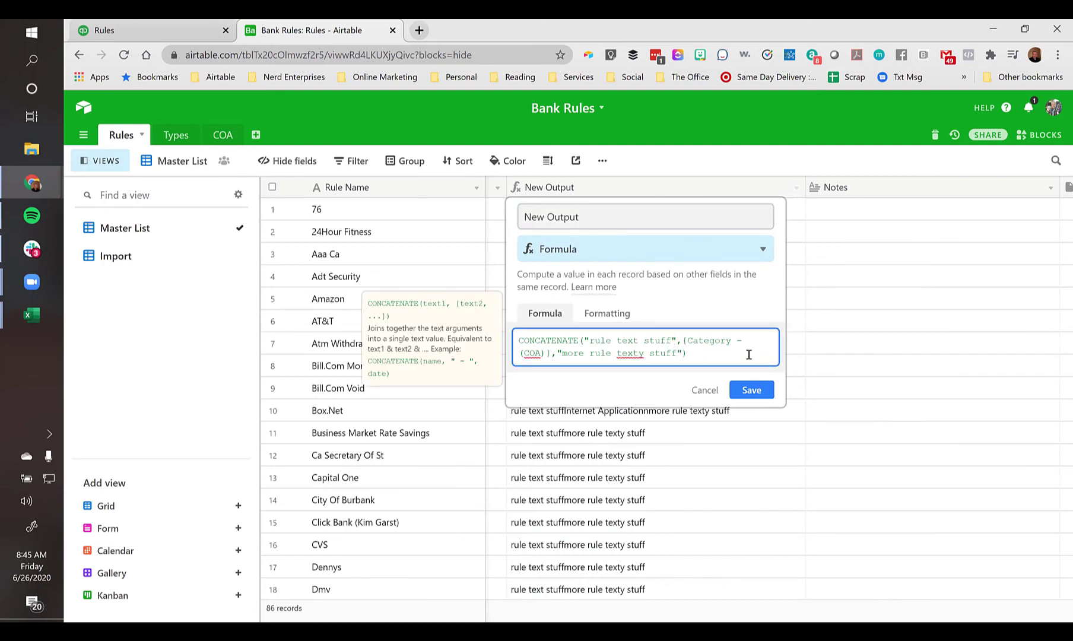
text(")
key(Left)
key(Left)
key(Left)
key(Left)
key(Left)
key(Left)
key(Left)
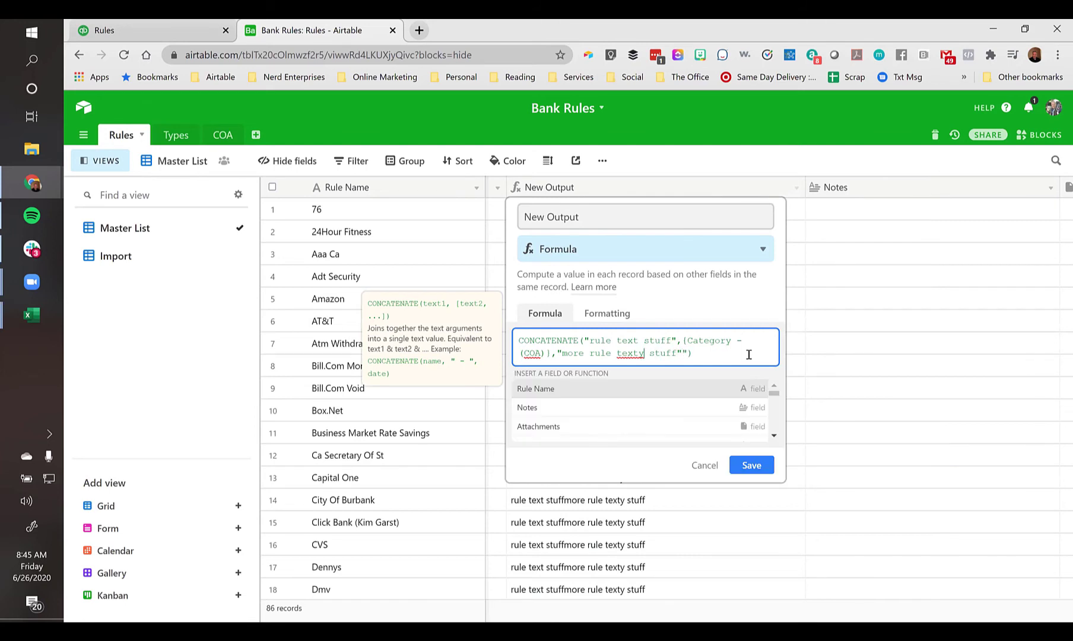
text(")
click(747, 465)
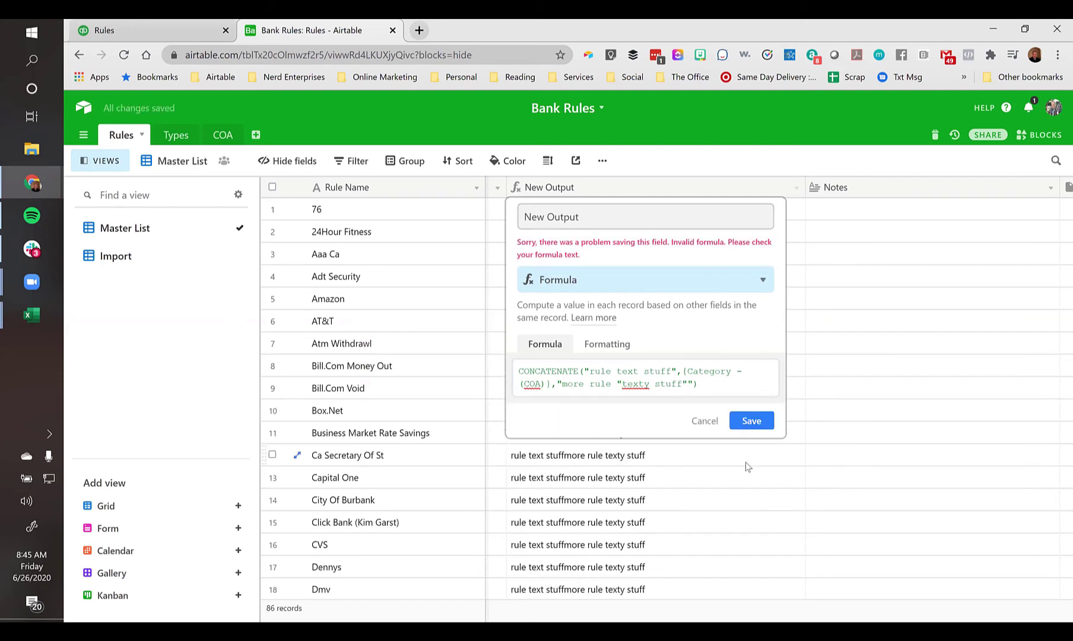
Remove the extra quotation marks around "texty stuff" and save the New Output formula
click(689, 384)
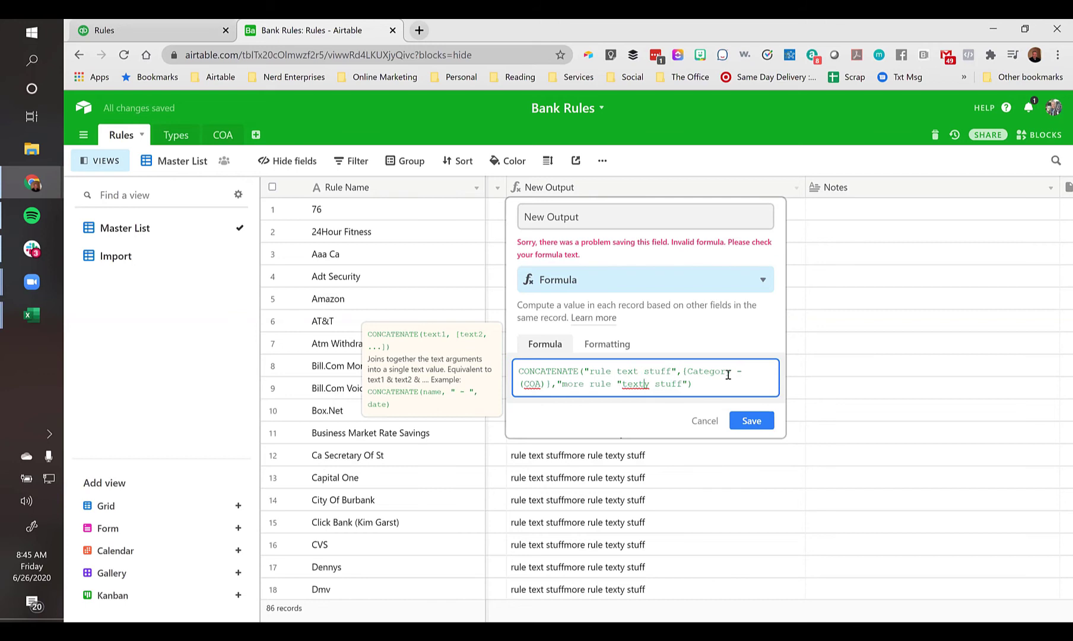
key(Left)
key(Left)
key(Left)
key(Left)
key(Left)
key(BackSpace)
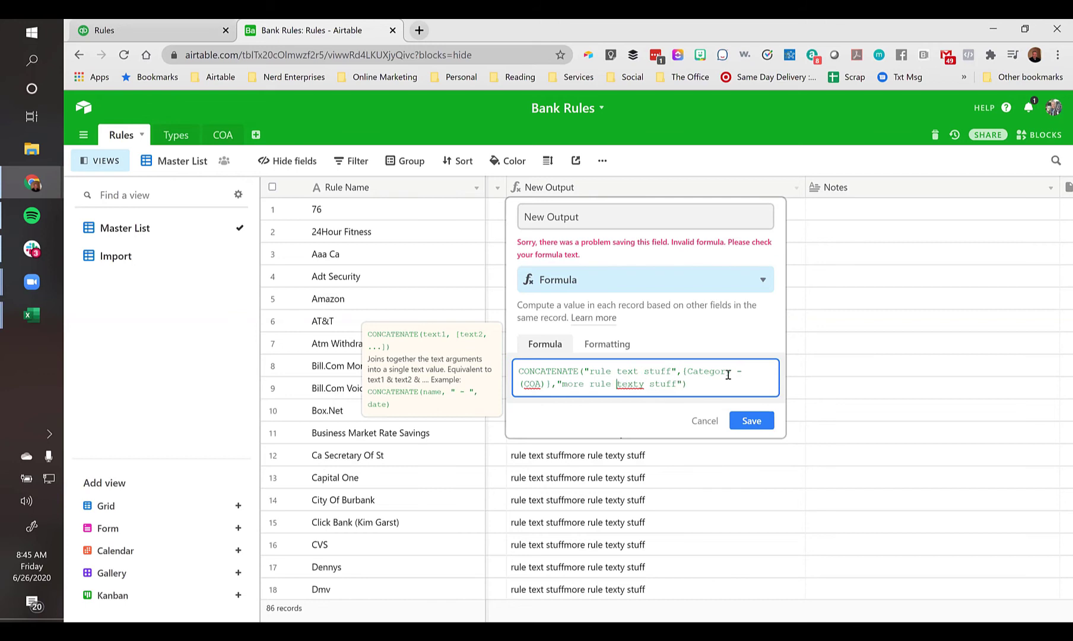
click(756, 425)
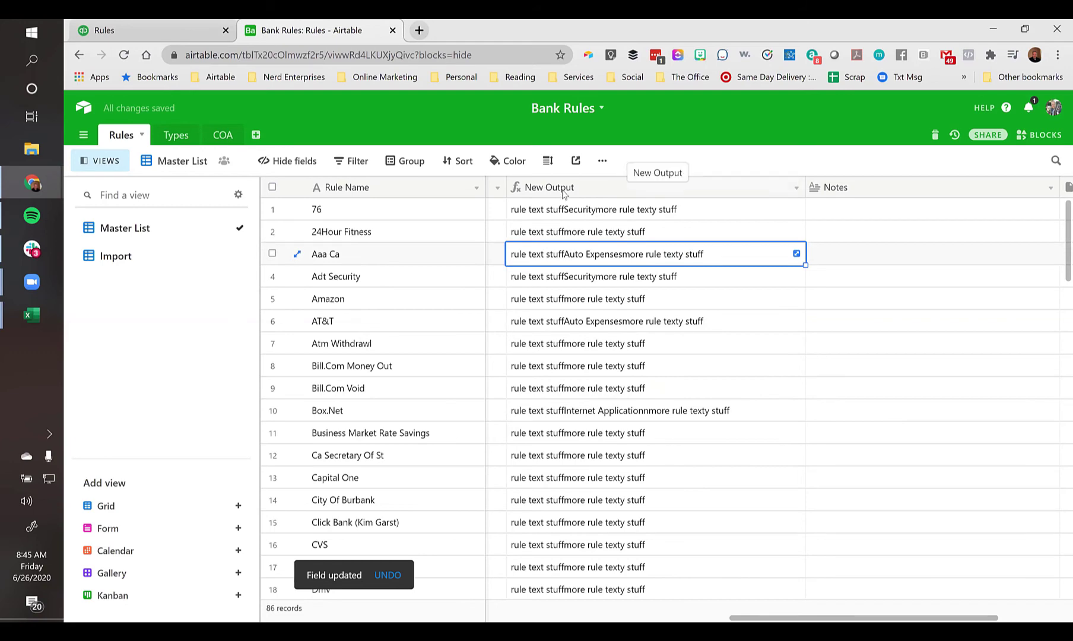
Widen the Rule Conditions column in the Master List view so the 24Hour Fitness condition text fits on one line
click(580, 231)
scroll(580, 234, left, 5)
click(580, 235)
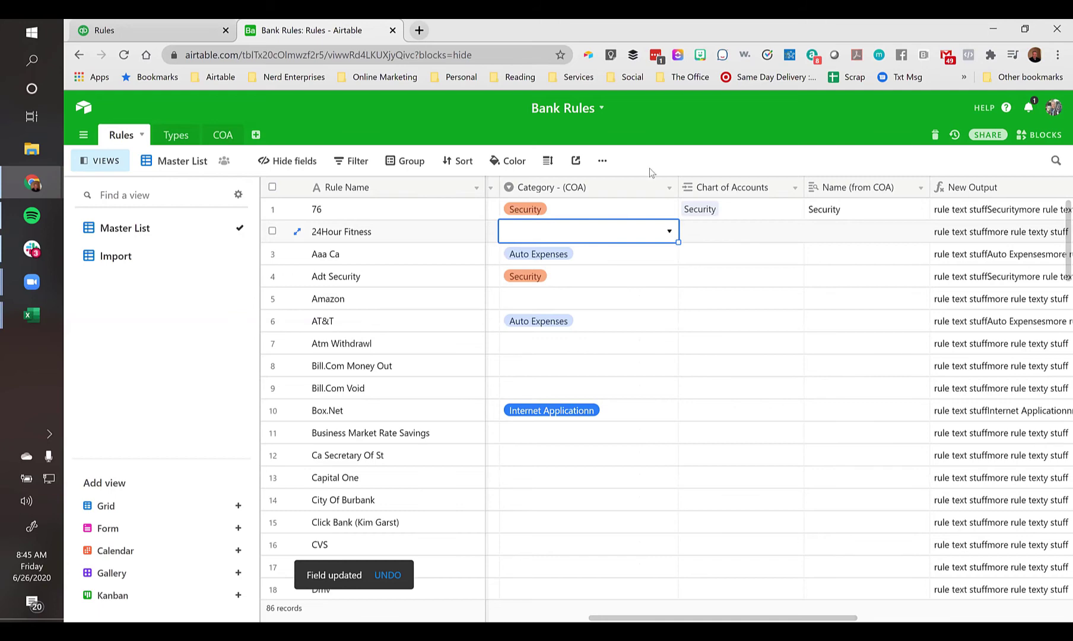
key(Escape)
key(Left)
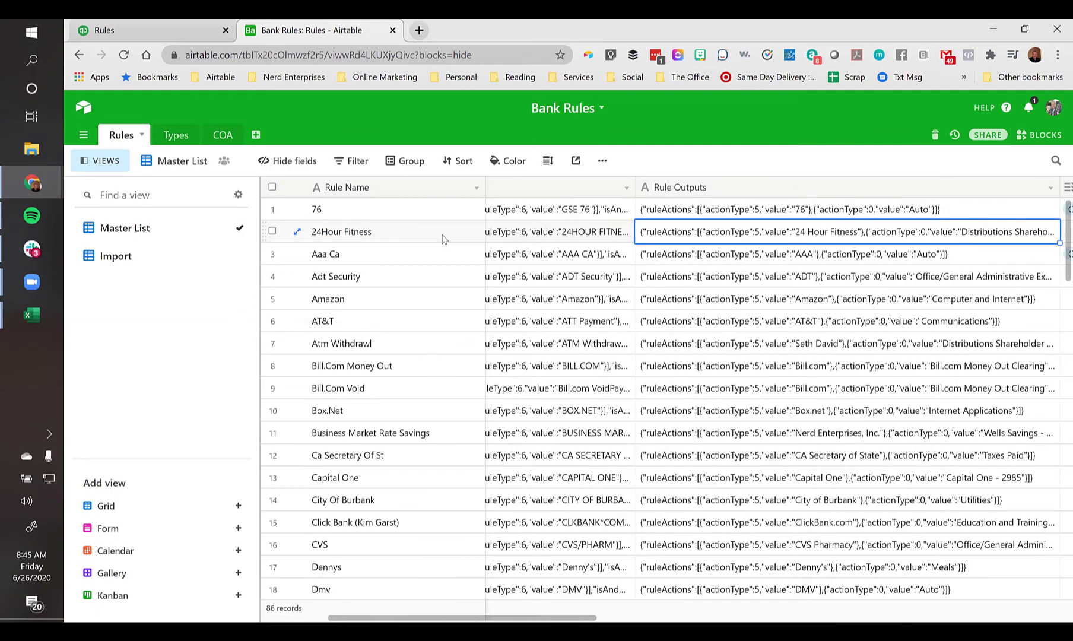
key(Left)
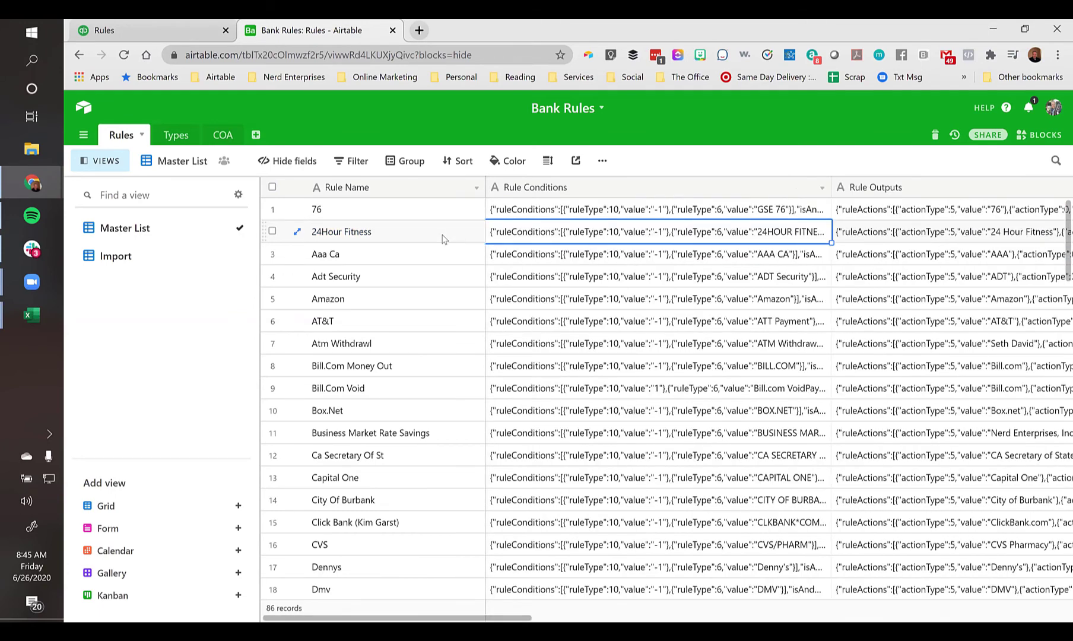
drag(832, 187, 944, 188)
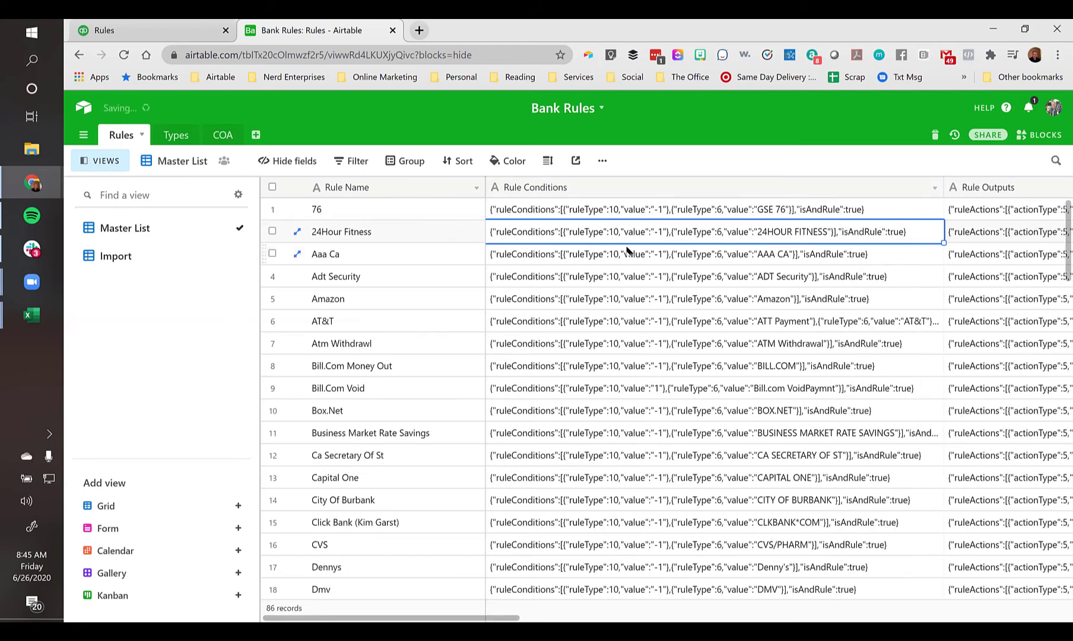
Go to the 24Hour Fitness record's Category - (COA) field
key(Right)
key(Right)
key(Right)
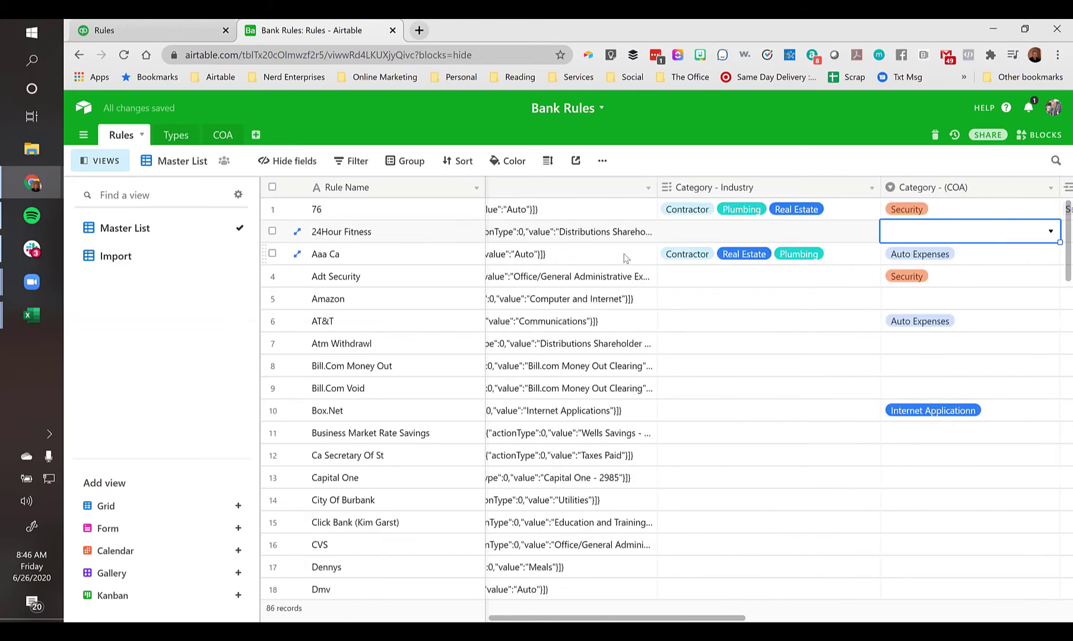
Try adding an extra double quotation mark after "stuff" in the last text argument of the New Output formula
key(Right)
key(Right)
key(Right)
key(Right)
key(Left)
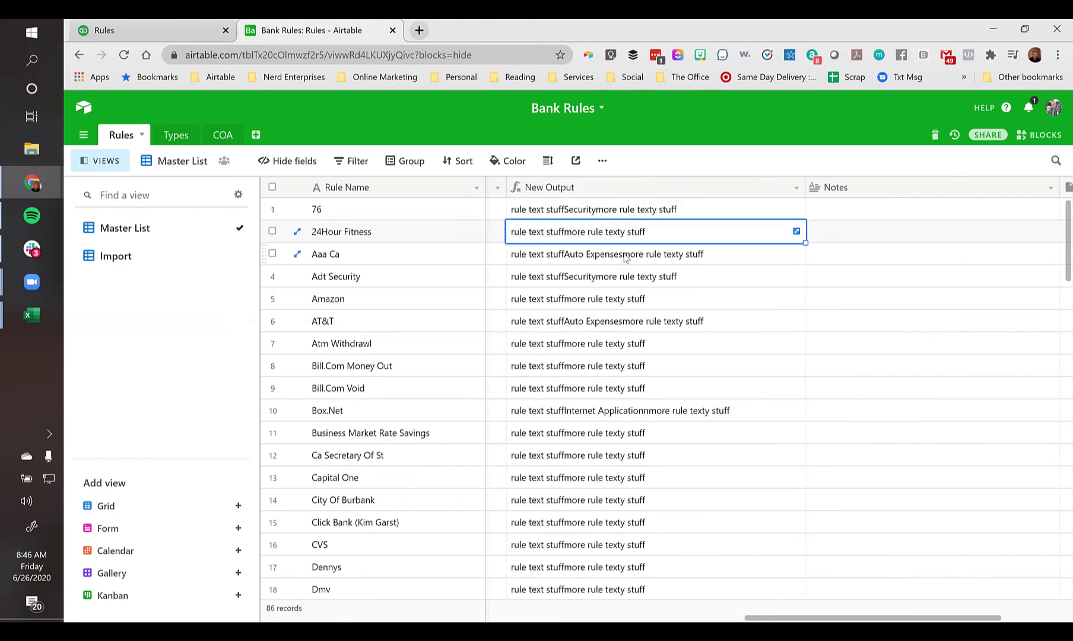
click(693, 192)
double_click(693, 192)
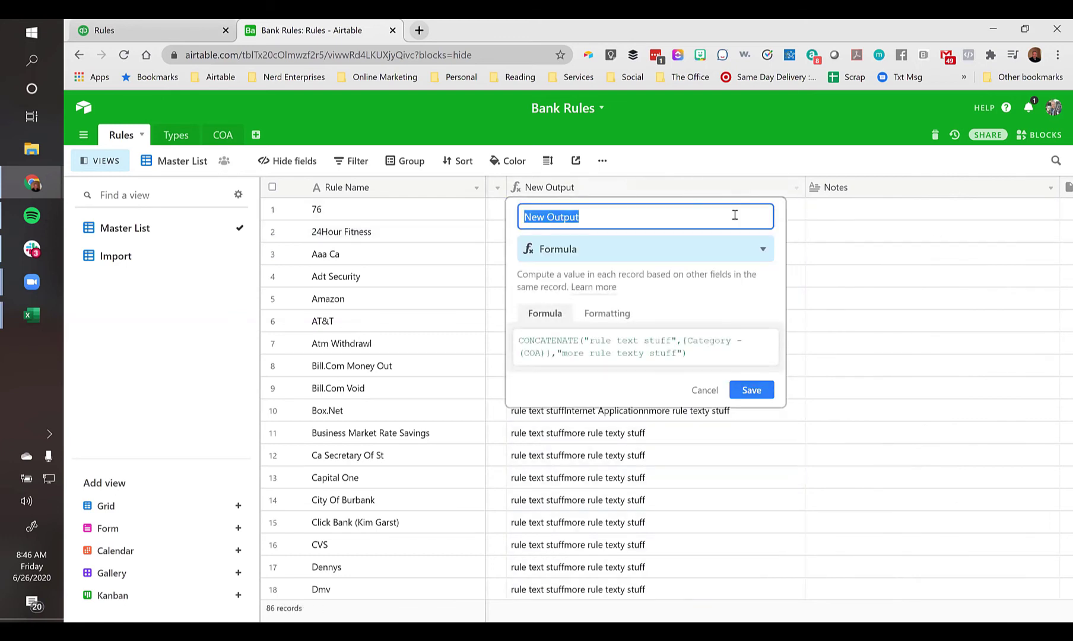
click(682, 353)
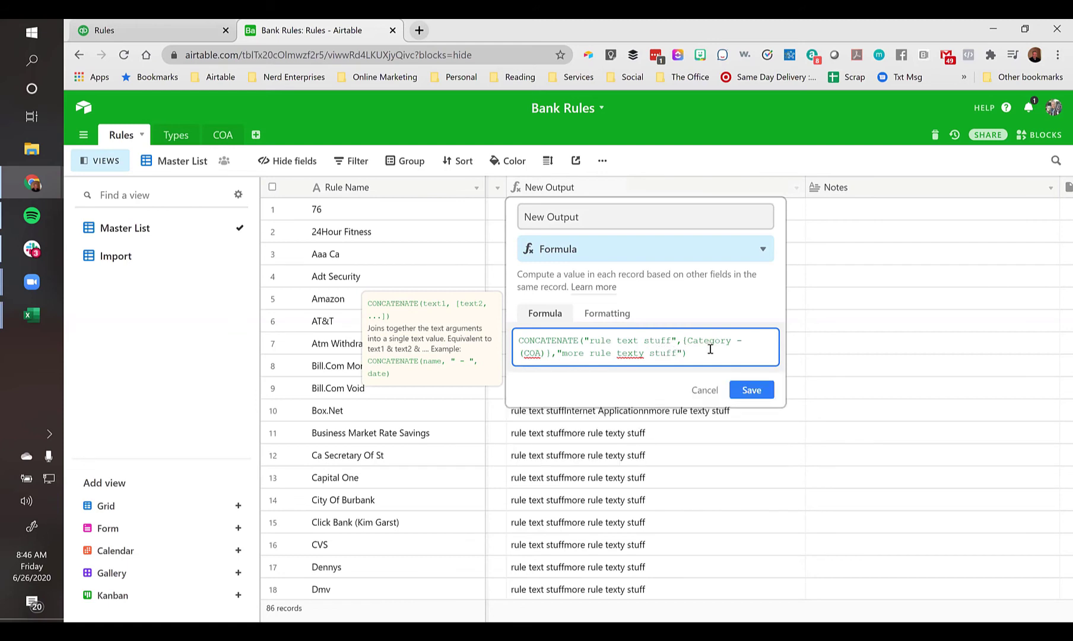
text(")
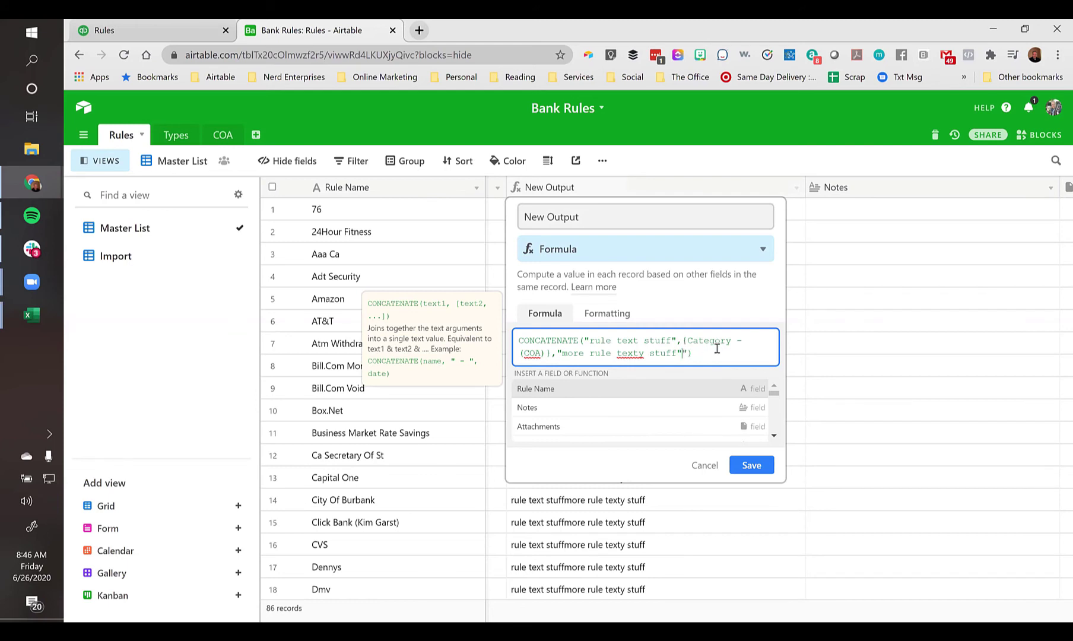
key(BackSpace)
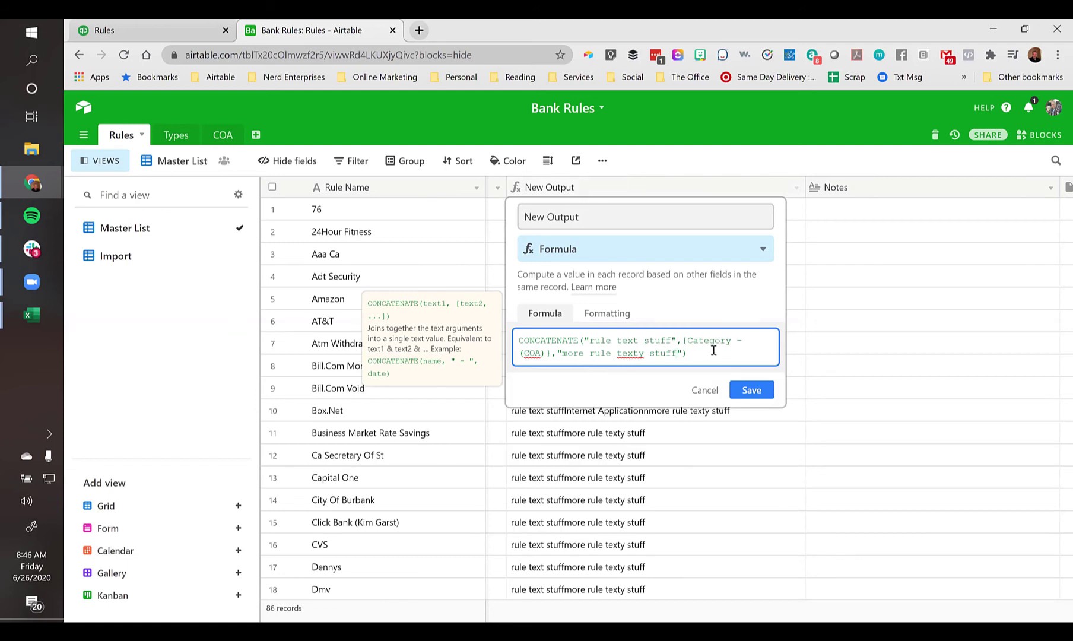
click(751, 392)
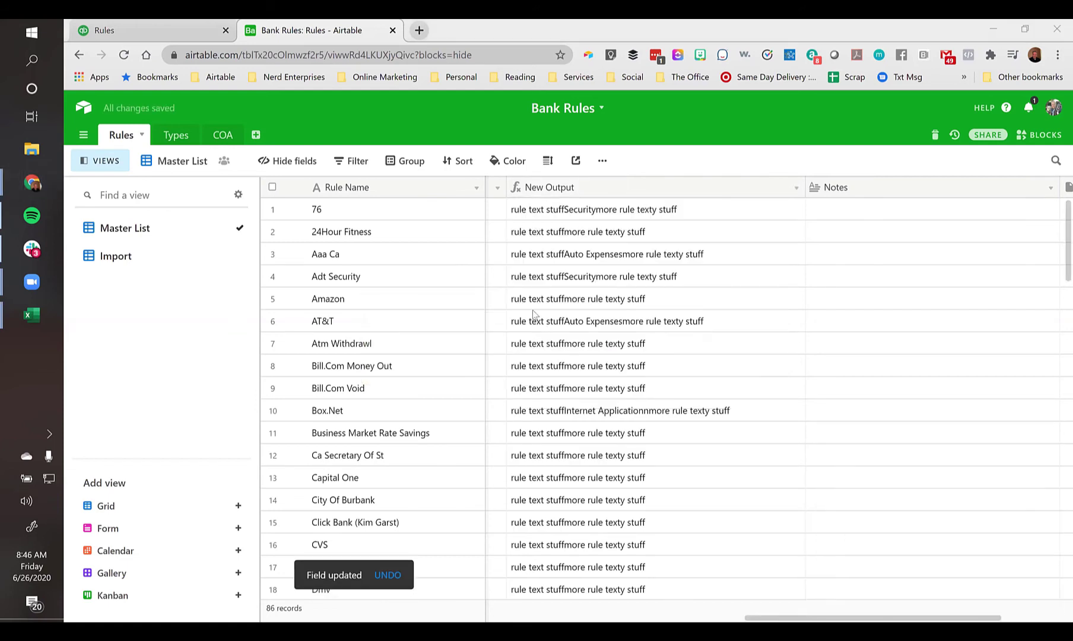
click(592, 302)
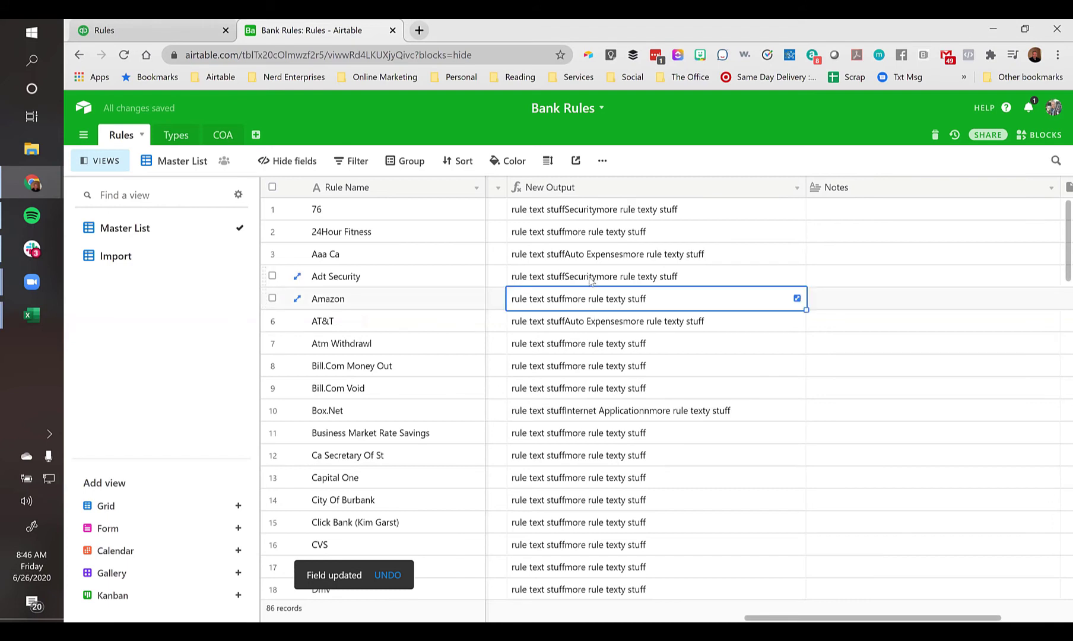
double_click(634, 188)
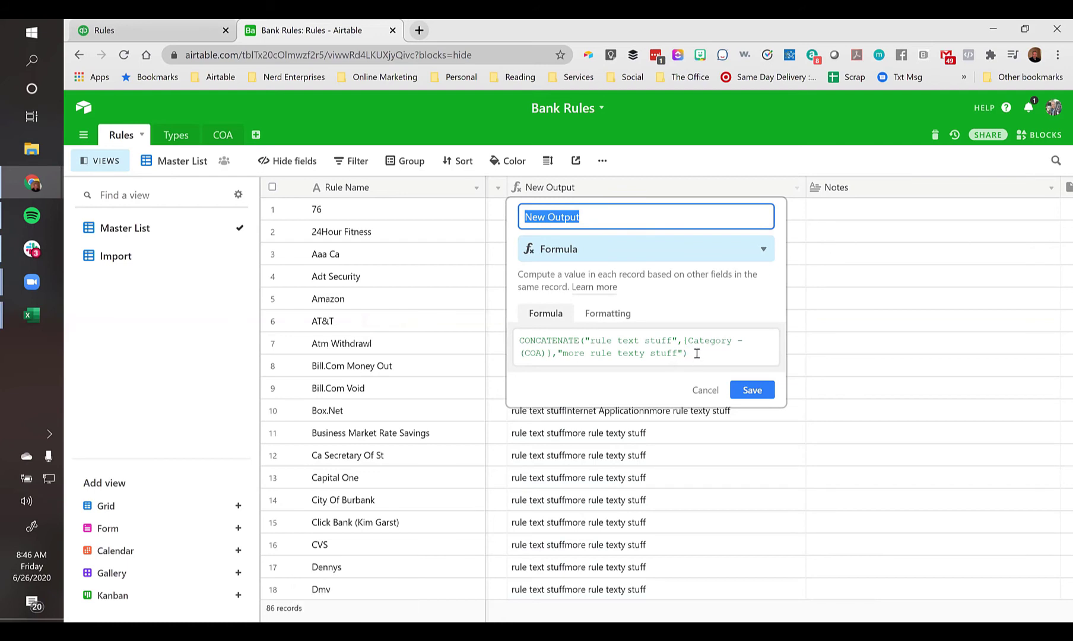
click(696, 354)
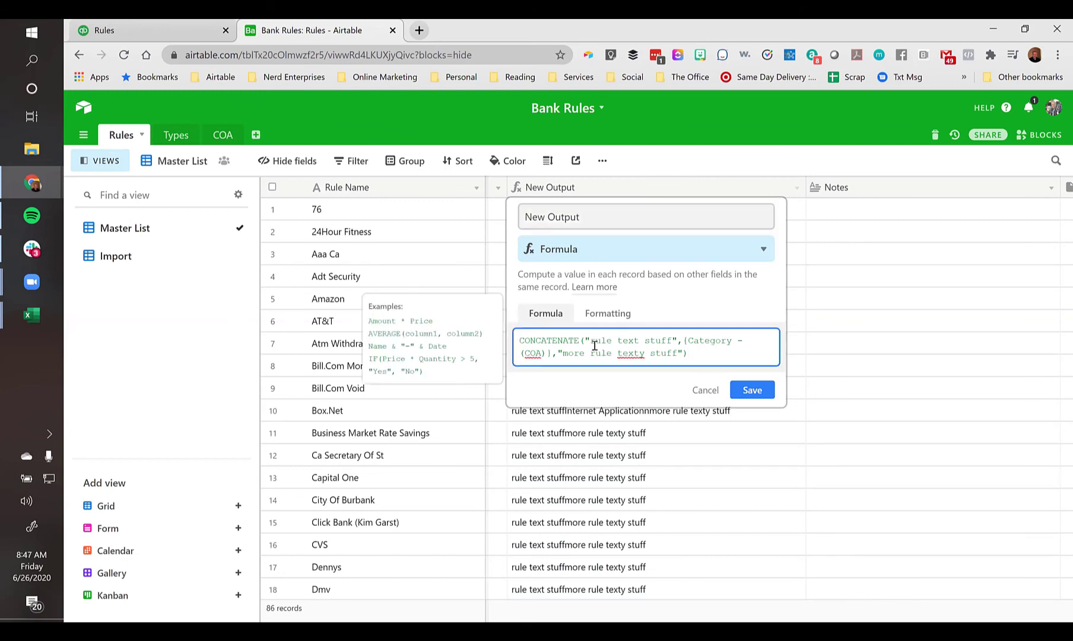
click(601, 314)
click(544, 309)
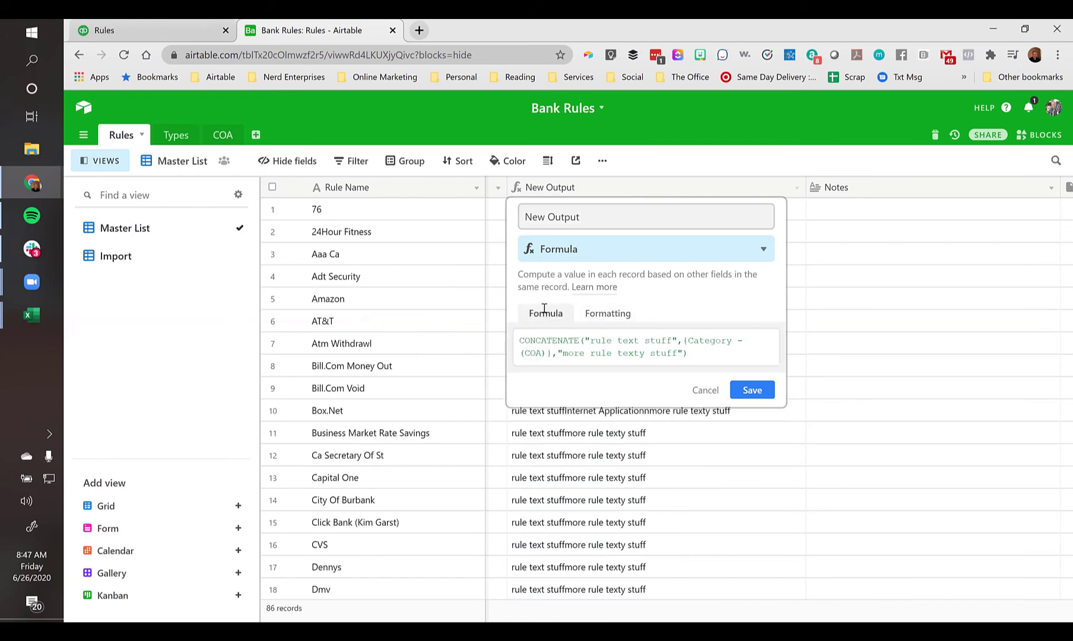
click(743, 394)
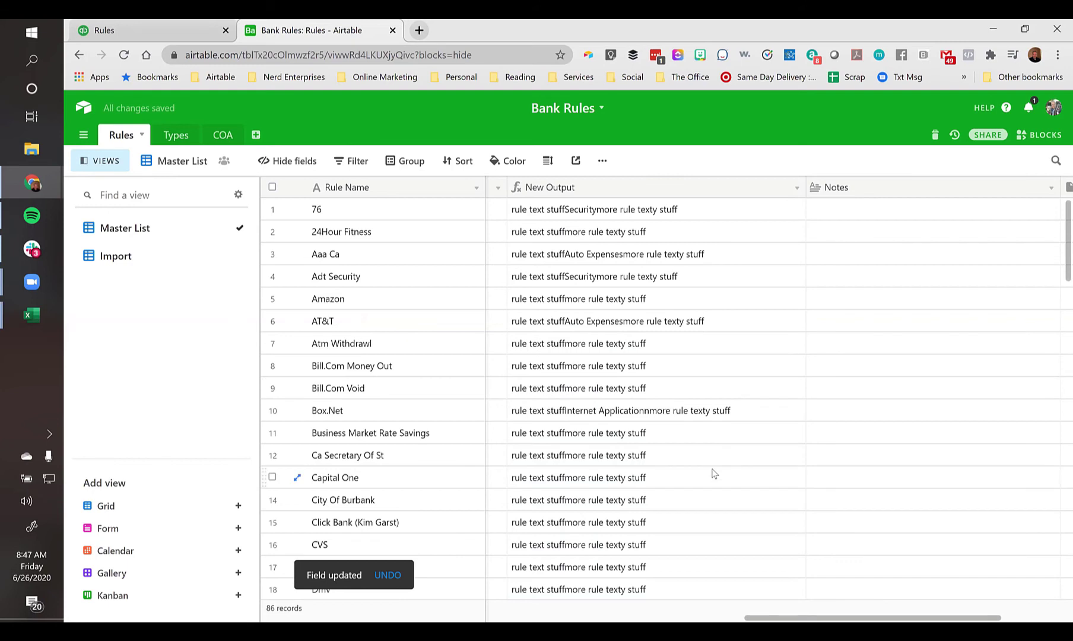
click(724, 321)
click(618, 193)
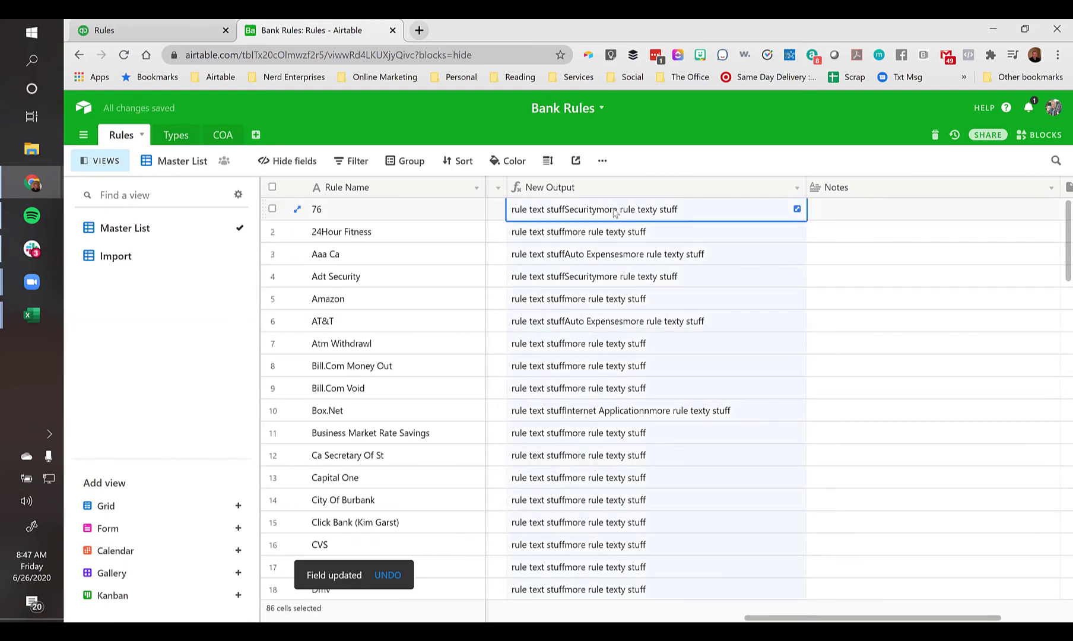
double_click(612, 218)
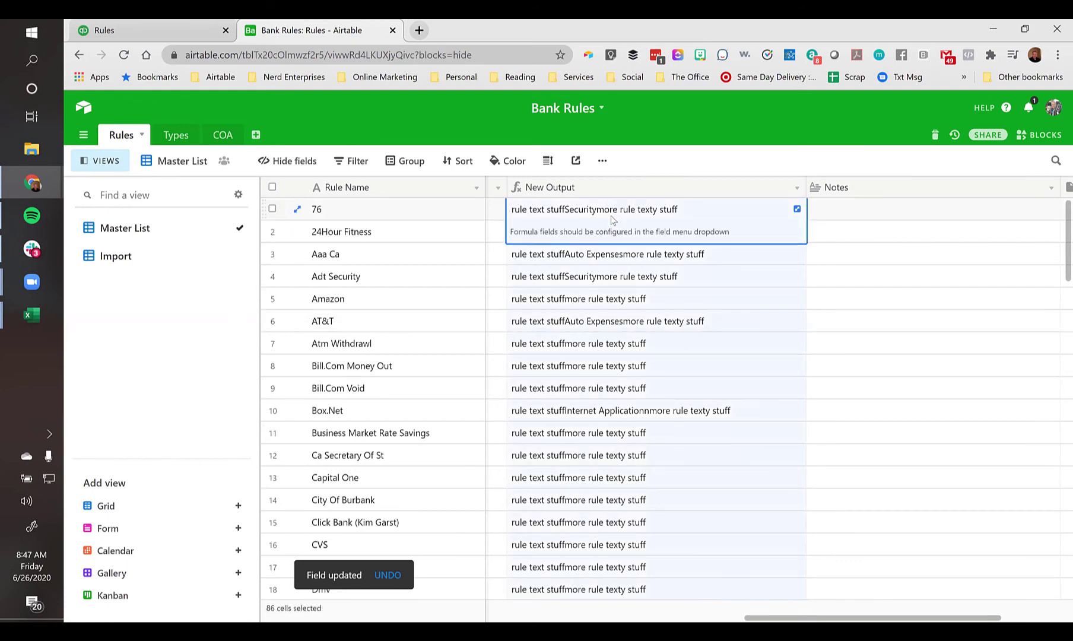
Enclose "texty stuff" in single quotation marks inside the New Output formula's last text argument and save the field
double_click(617, 190)
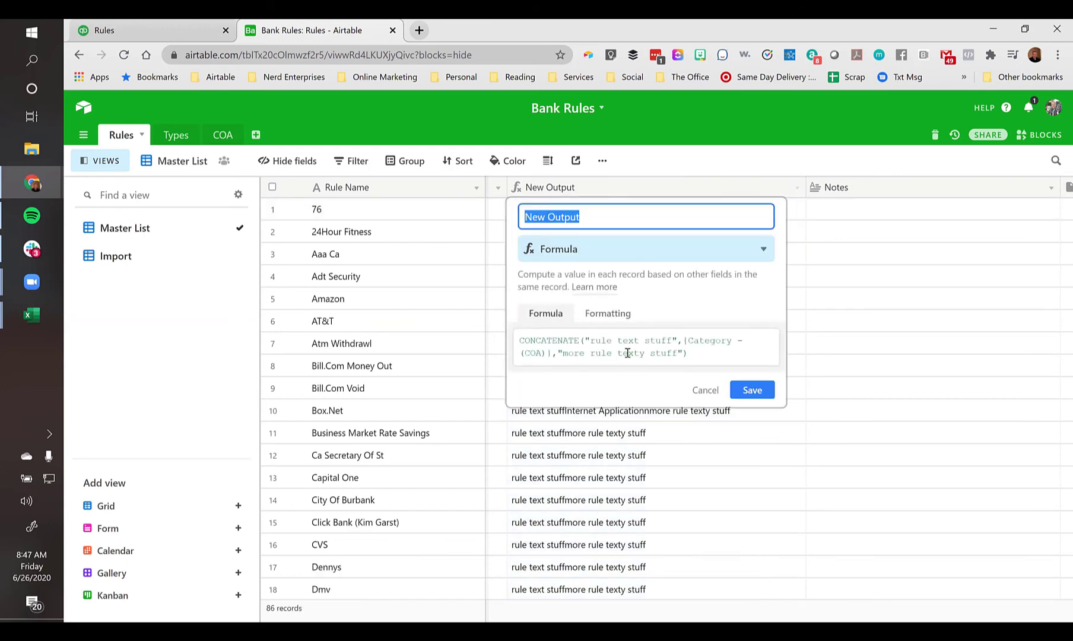
click(681, 353)
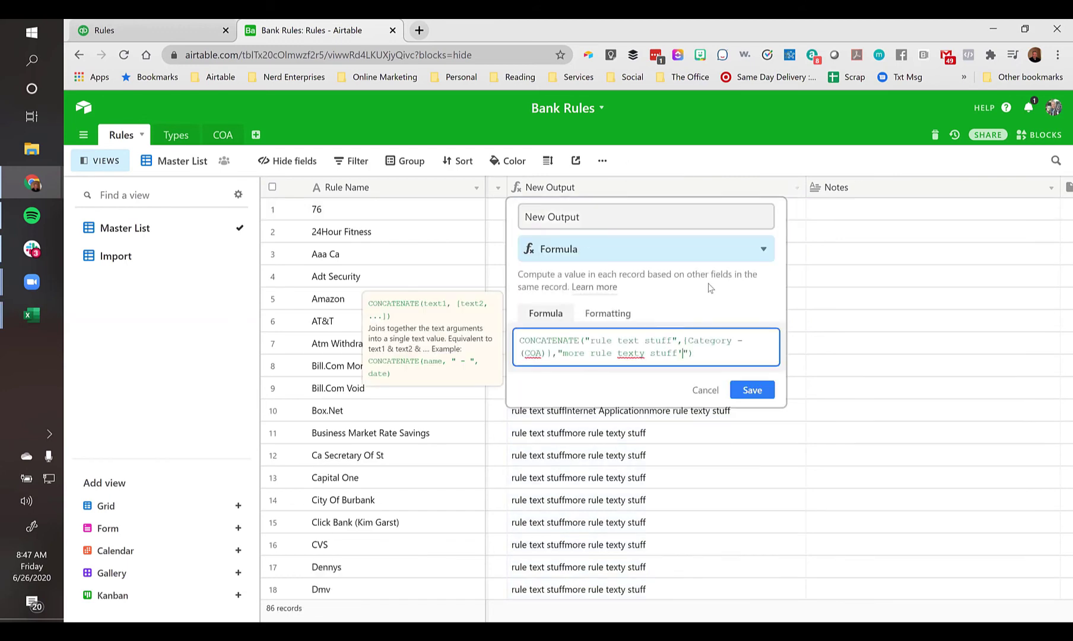
key(ctrl+Left)
key(ctrl+Left)
key(ctrl+Left)
key(ctrl+Left)
key(ctrl+Right)
text(')
click(753, 390)
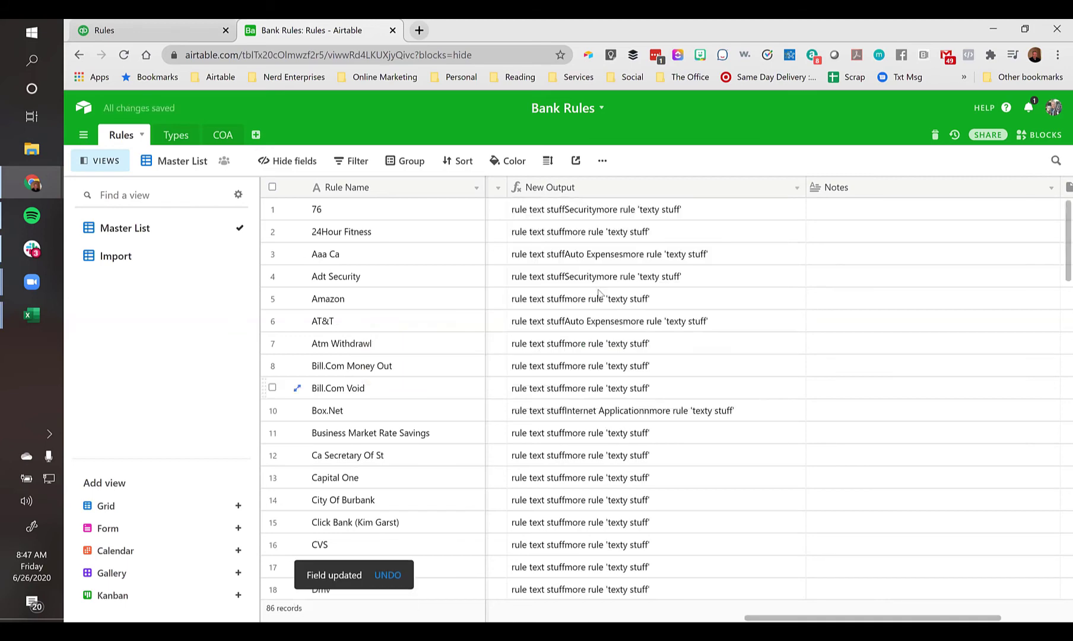
Review the Amazon record's Rule Conditions and Rule Outputs values in the Master List view
click(612, 302)
scroll(612, 303, left, 5)
click(611, 303)
key(Left)
key(Left)
key(Left)
key(Left)
key(Left)
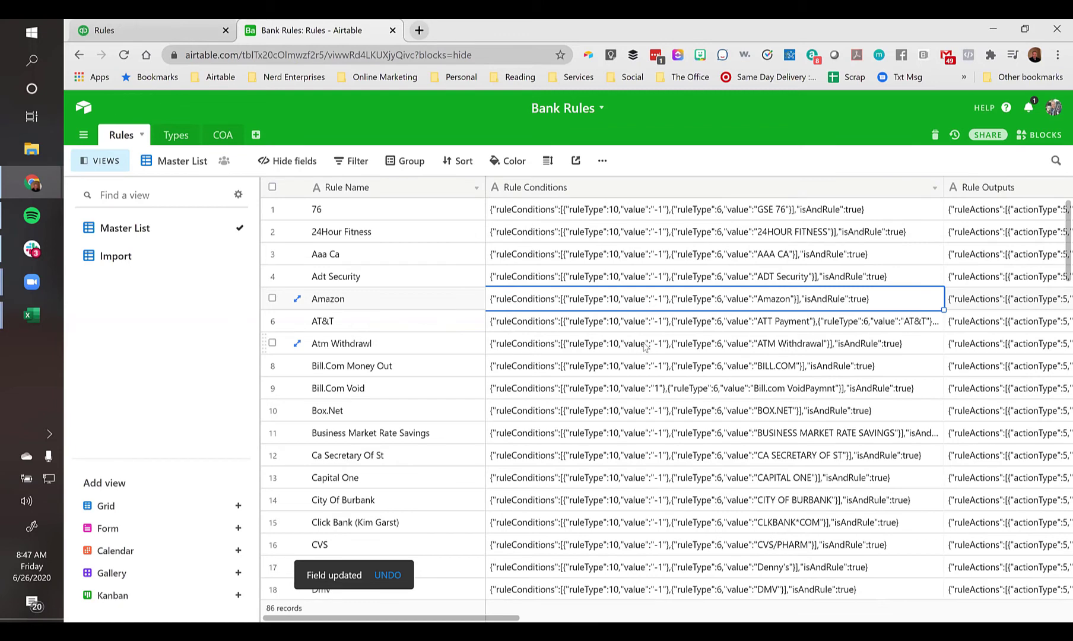
key(Right)
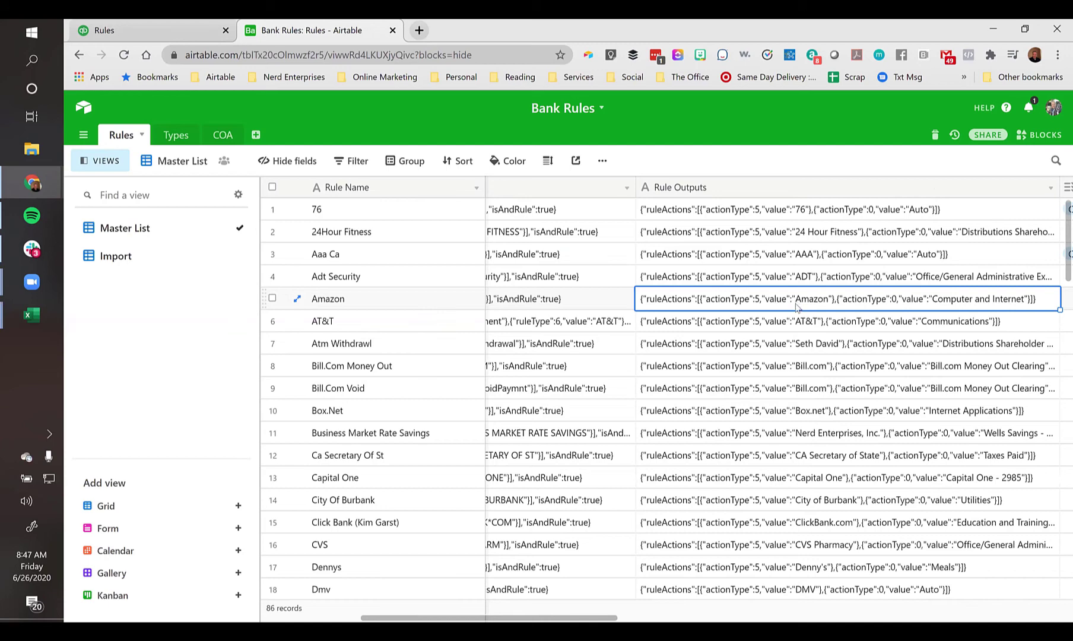
Compare the Amazon record's category and New Output fields with its Rule Conditions value
key(Right)
key(Right)
key(Right)
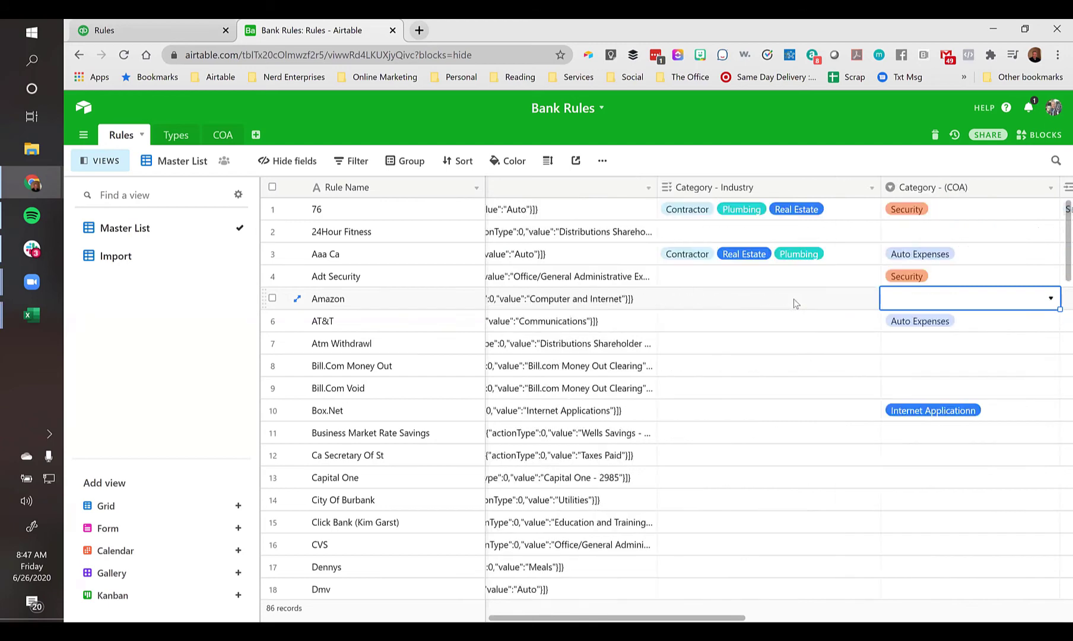
key(Right)
key(Right)
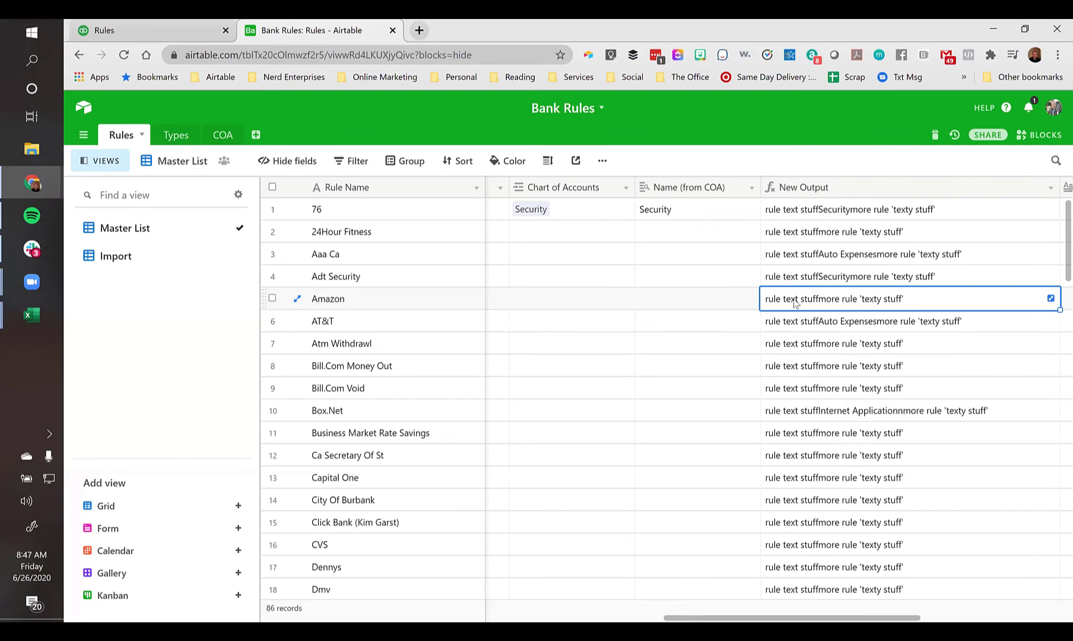
key(Left)
key(Left)
key(Left)
key(Left)
key(Left)
key(Left)
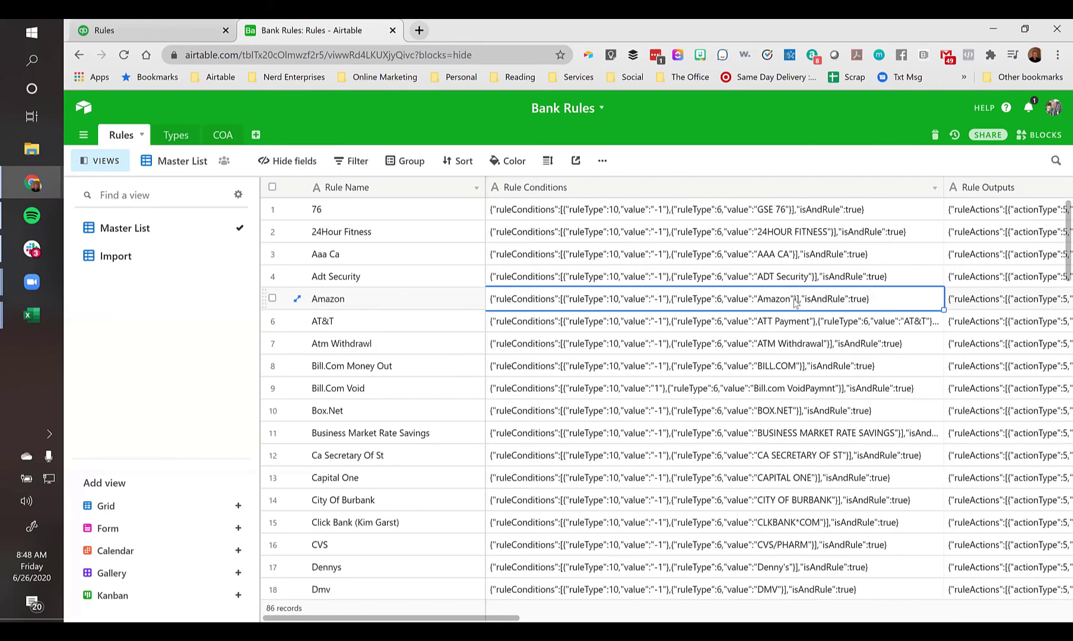